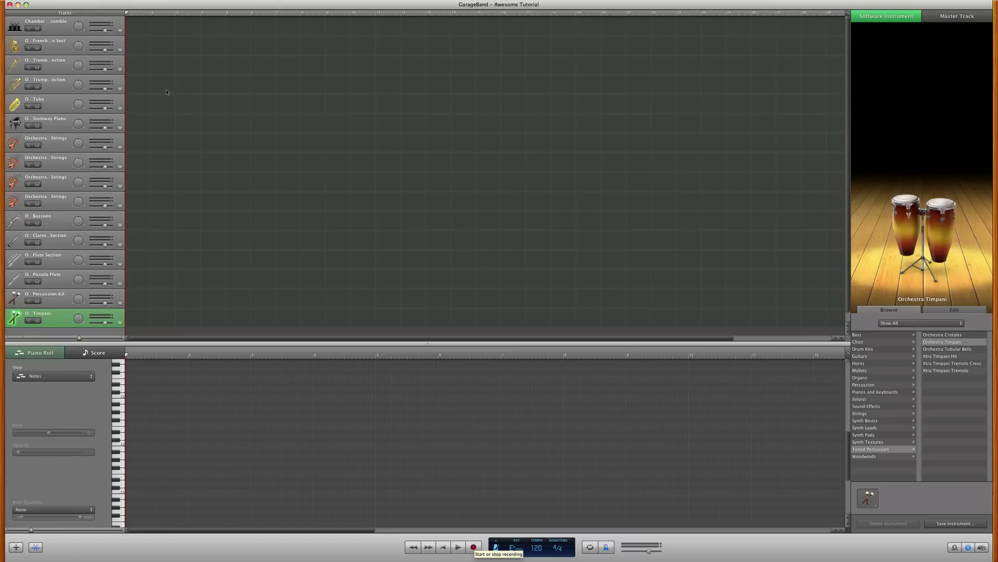
# Step: Record a four-chord progression on the Orchestra Steinway Piano track
pyautogui.click(55, 27)
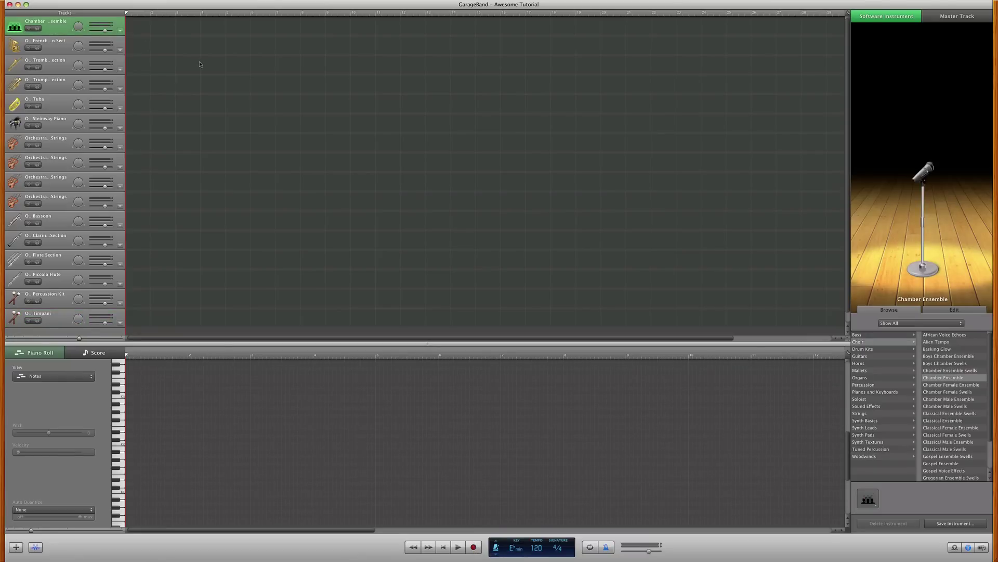
pyautogui.click(63, 121)
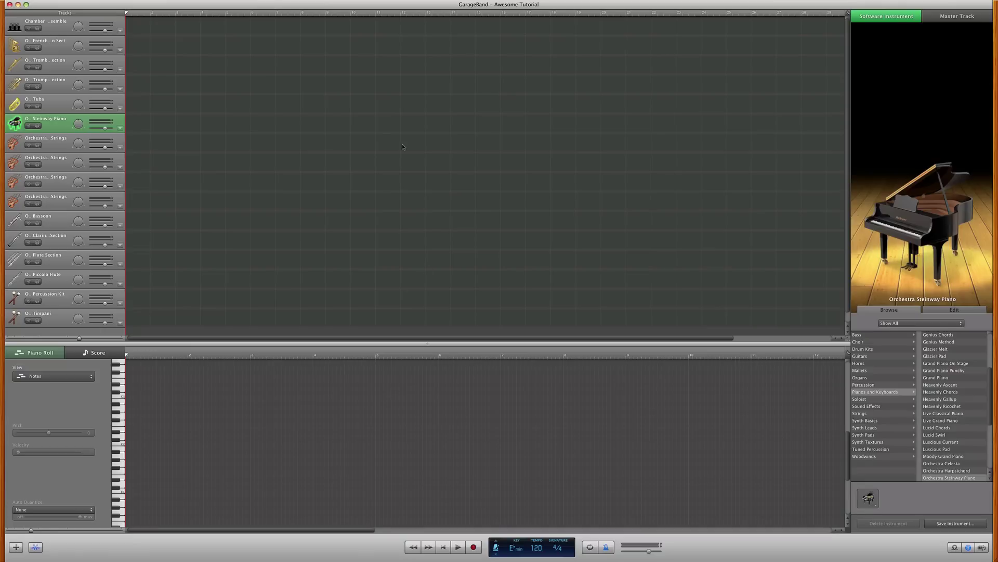
pyautogui.click(477, 548)
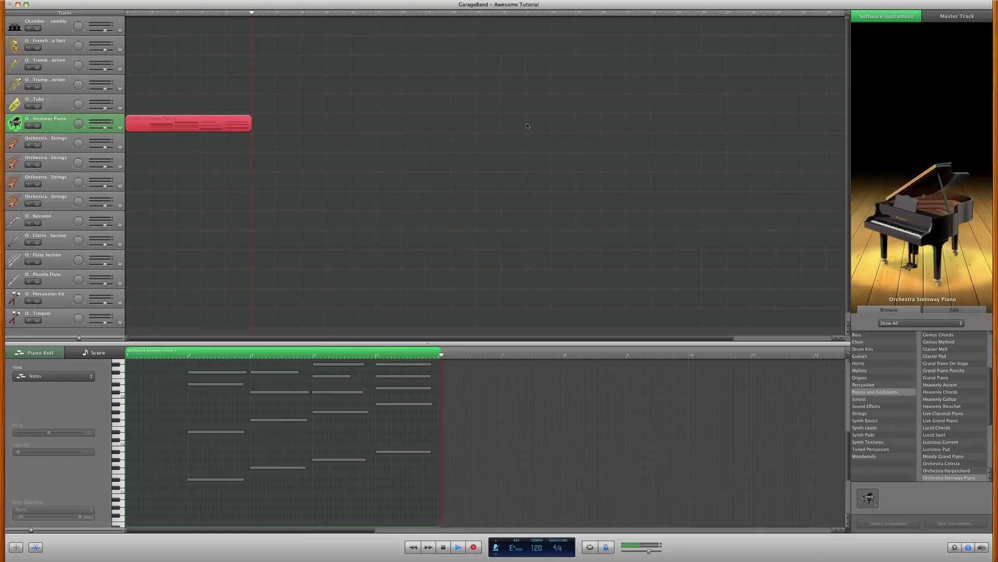
pyautogui.press('space')
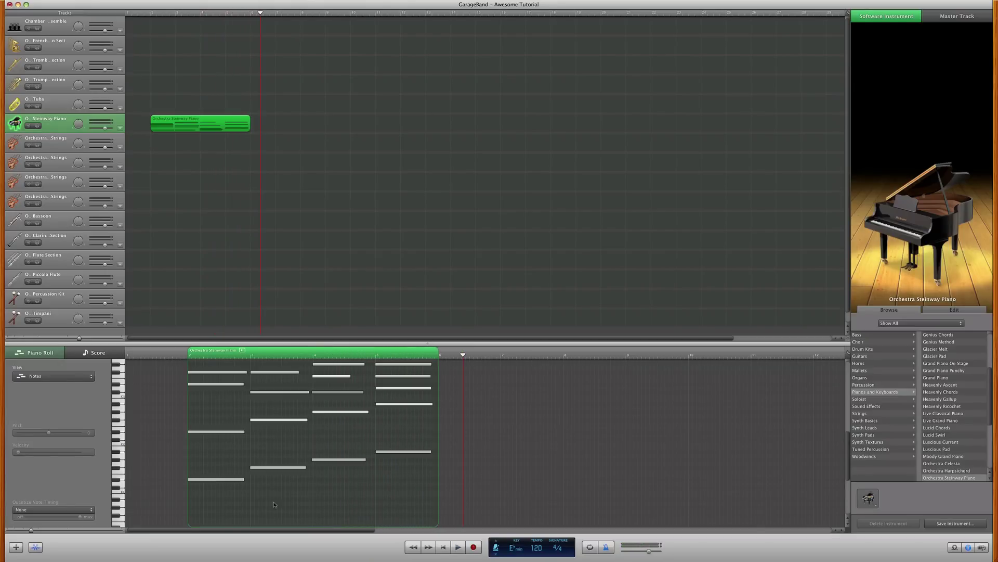
# Step: Clear the recorded notes from the piano region and create a one-bar D#1 note in bar 2 with velocity 95
pyautogui.moveTo(274, 505); pyautogui.dragTo(398, 347)
pyautogui.press('Delete')
pyautogui.moveTo(257, 374); pyautogui.dragTo(251, 504)
pyautogui.press('Delete')
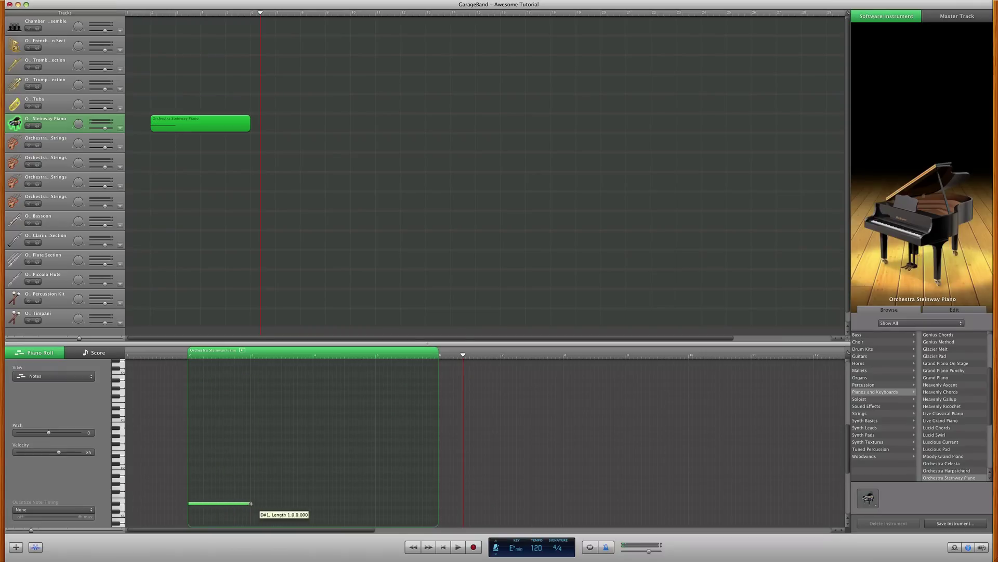
pyautogui.moveTo(59, 452); pyautogui.dragTo(61, 454)
# Step: Copy the D#1 note upward within bar 2 to build a five-note E-flat minor chord
pyautogui.moveTo(221, 503); pyautogui.dragTo(217, 456)
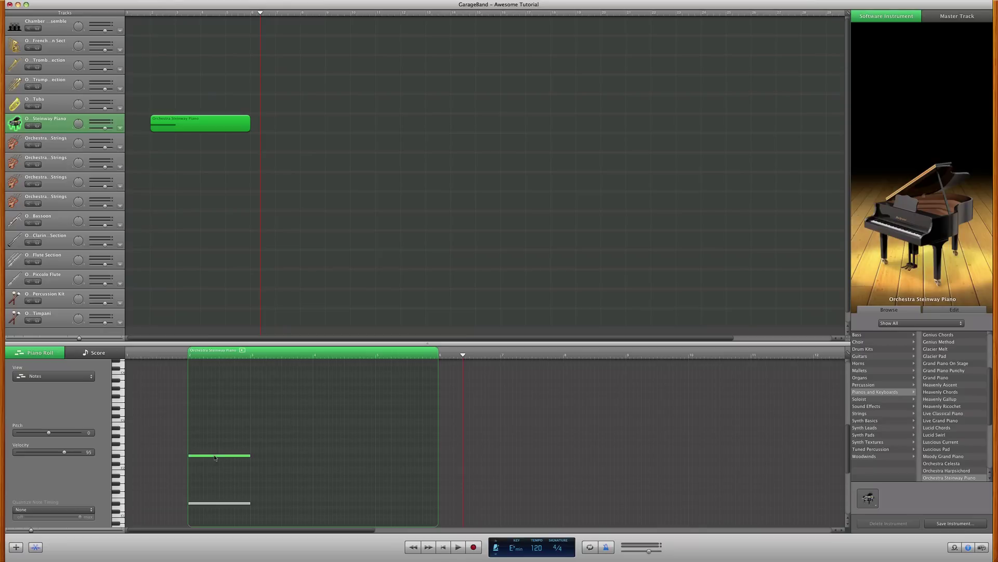
pyautogui.moveTo(216, 458); pyautogui.dragTo(215, 399)
pyautogui.moveTo(216, 397); pyautogui.dragTo(215, 381)
# Step: Copy the first chord into bar 3, lowering its middle note two semitones and raising the two bass notes three semitones
pyautogui.moveTo(294, 375); pyautogui.dragTo(285, 416)
pyautogui.click(289, 408)
pyautogui.click(301, 439)
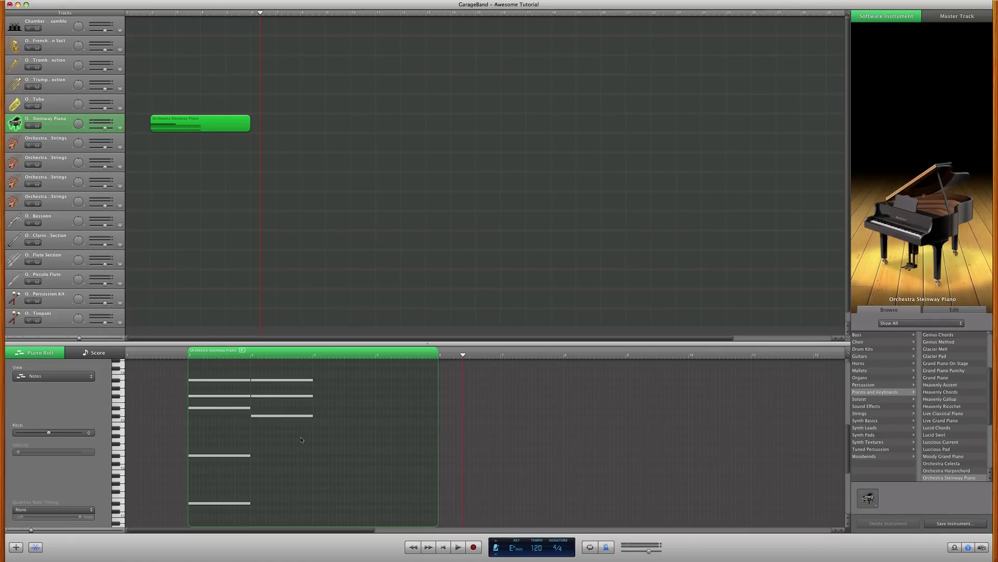
pyautogui.moveTo(270, 445); pyautogui.dragTo(228, 505)
pyautogui.moveTo(233, 461); pyautogui.dragTo(297, 448)
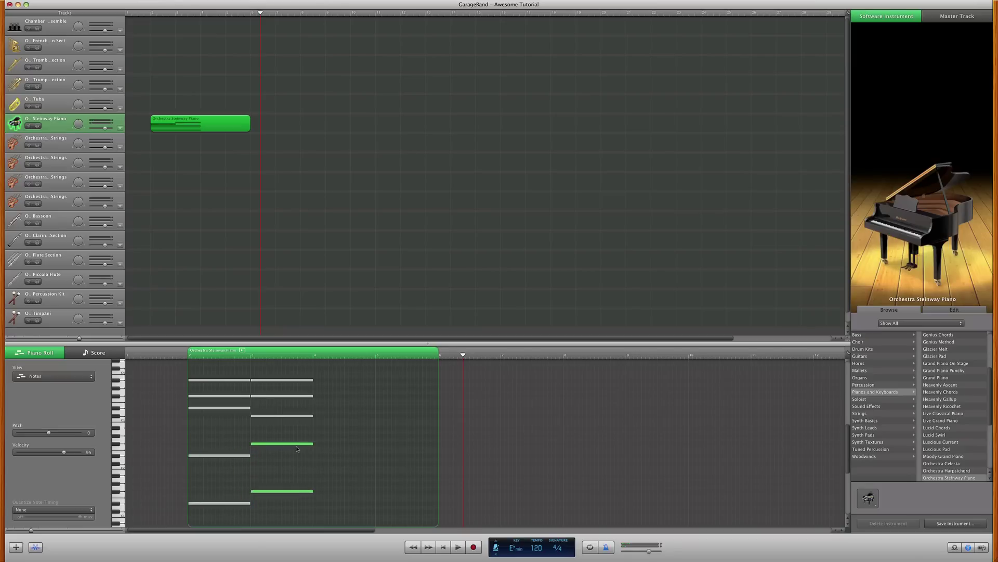
# Step: Copy the bar 3 chord into bar 4, lowering its top two notes by two and one semitones and raising both bass notes two semitones
pyautogui.moveTo(330, 499); pyautogui.dragTo(328, 385)
pyautogui.click(355, 389)
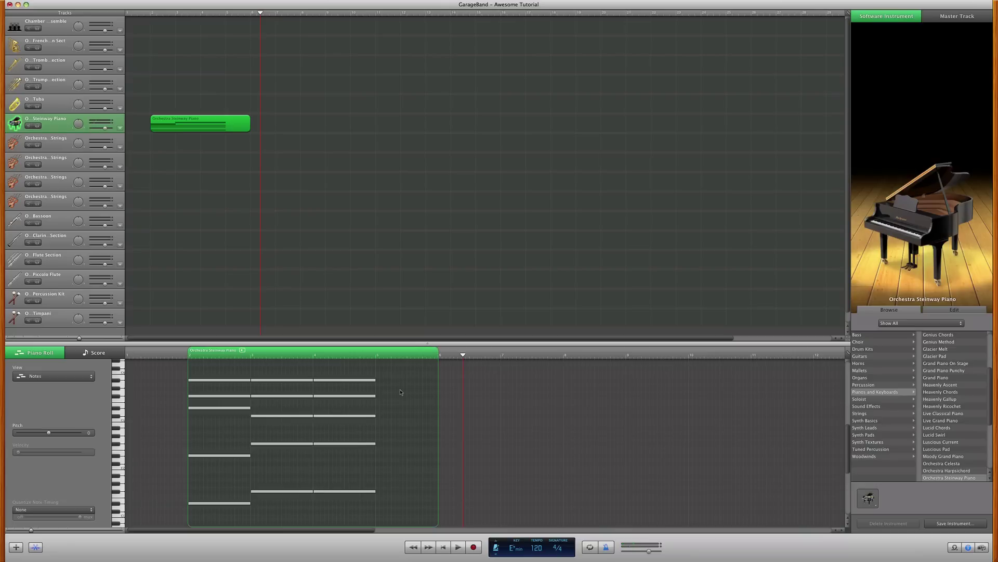
pyautogui.moveTo(394, 502); pyautogui.dragTo(355, 377)
pyautogui.click(344, 380)
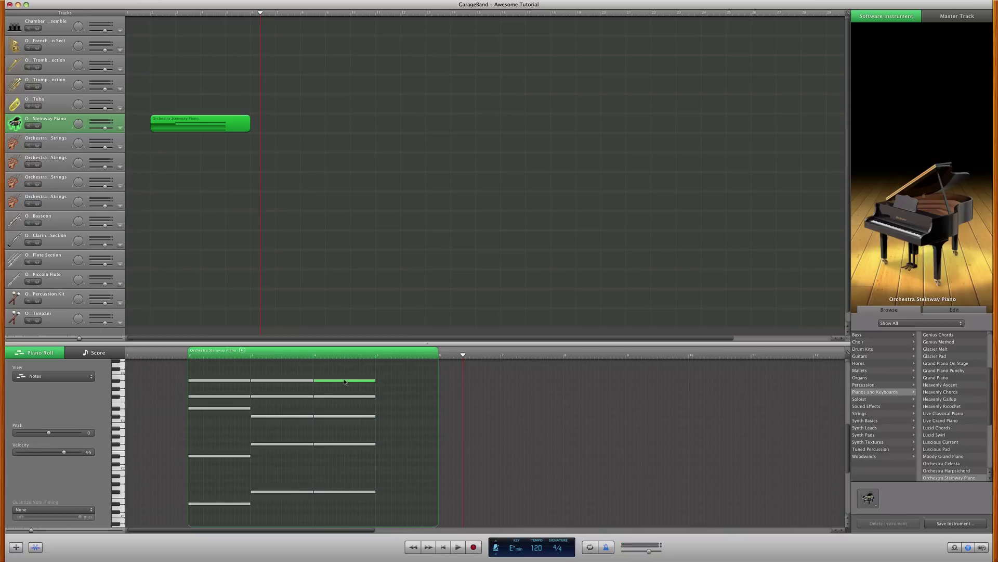
pyautogui.moveTo(344, 383); pyautogui.dragTo(345, 439)
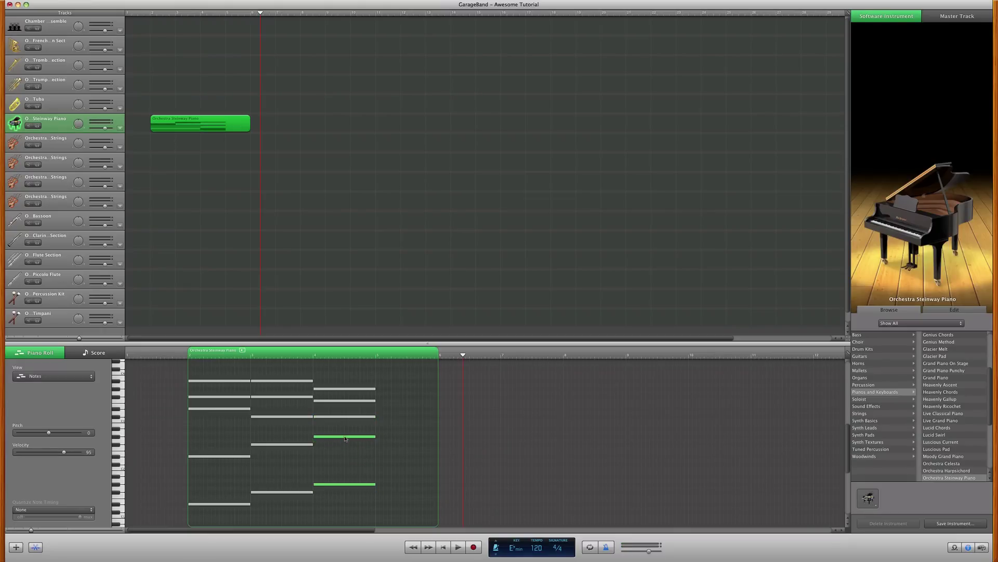
# Step: Copy the bar 4 chord into bar 5, raising its middle note one semitone and the two bass notes two semitones
pyautogui.moveTo(379, 374); pyautogui.dragTo(337, 487)
pyautogui.moveTo(373, 485); pyautogui.dragTo(394, 476)
pyautogui.scroll(-3, 392, 474)
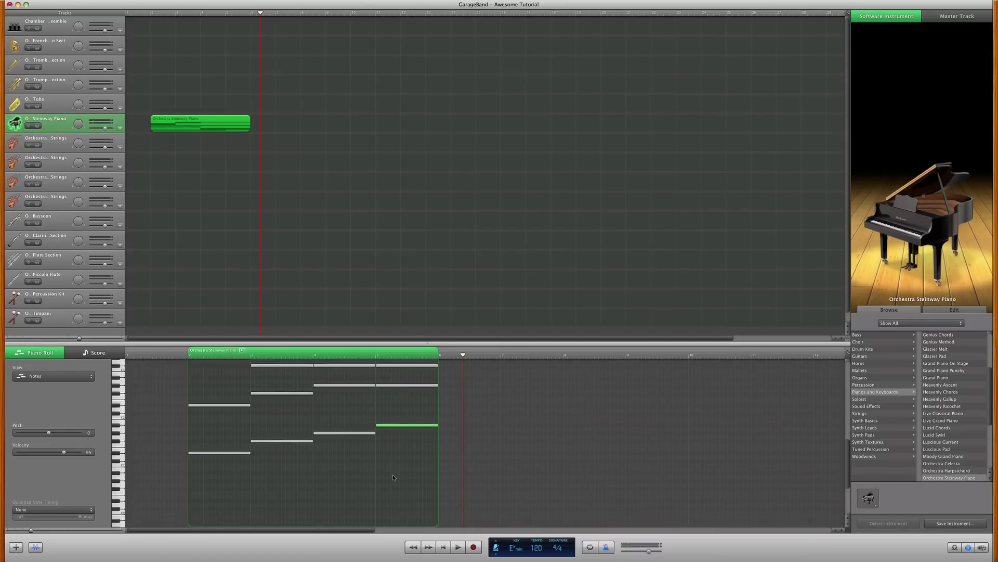
pyautogui.moveTo(385, 422); pyautogui.dragTo(381, 399)
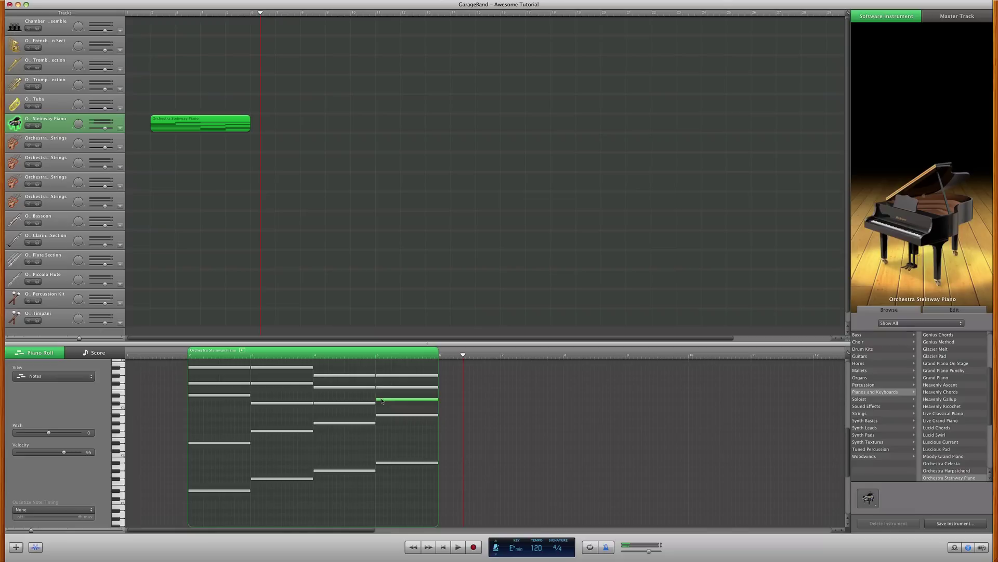
pyautogui.click(393, 375)
pyautogui.click(403, 399)
pyautogui.click(401, 375)
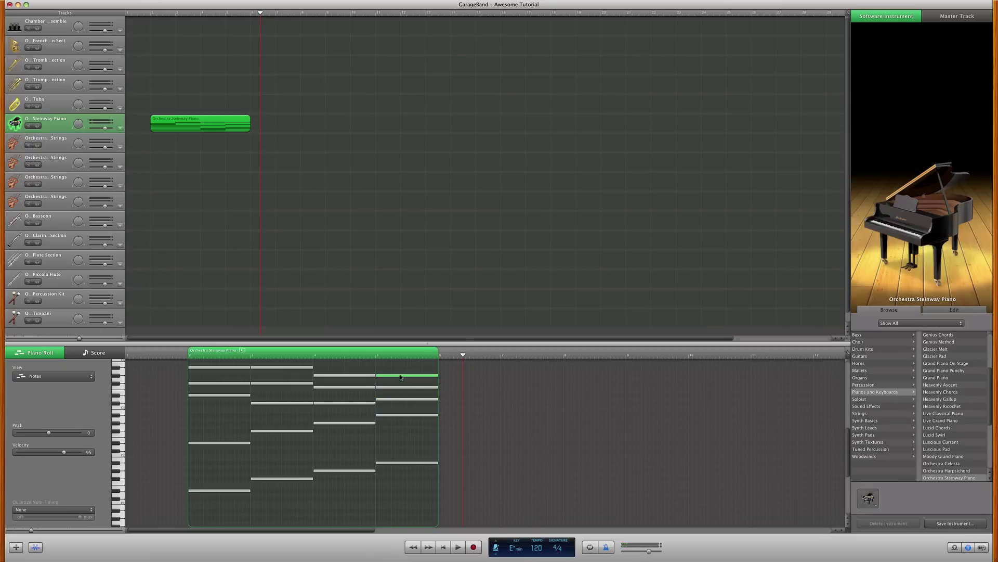
# Step: Play back the four-chord piano progression and return the playhead to bar 2
pyautogui.click(191, 357)
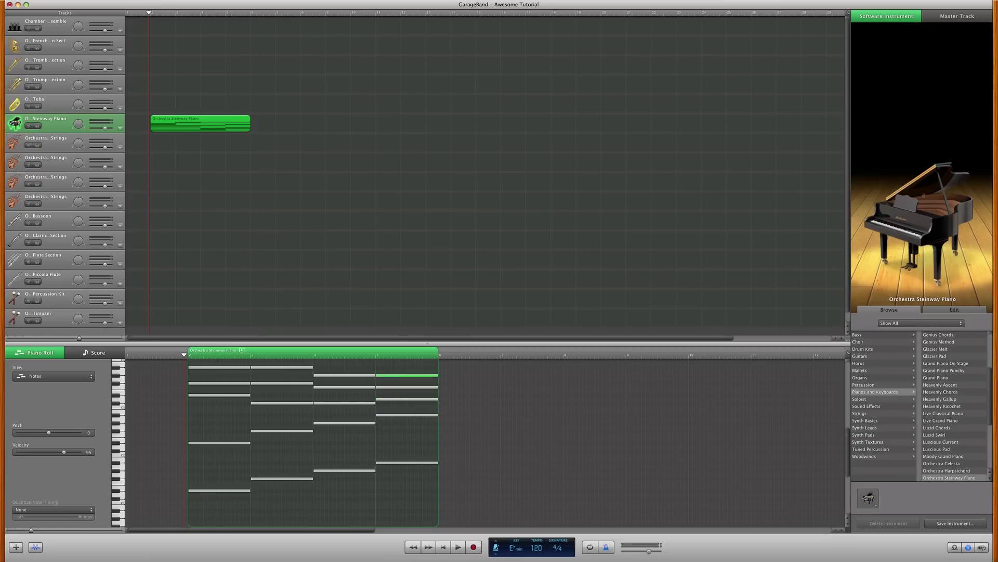
pyautogui.click(125, 1)
pyautogui.click(125, 5)
pyautogui.click(457, 546)
pyautogui.click(459, 547)
pyautogui.click(370, 225)
pyautogui.moveTo(175, 12); pyautogui.dragTo(151, 14)
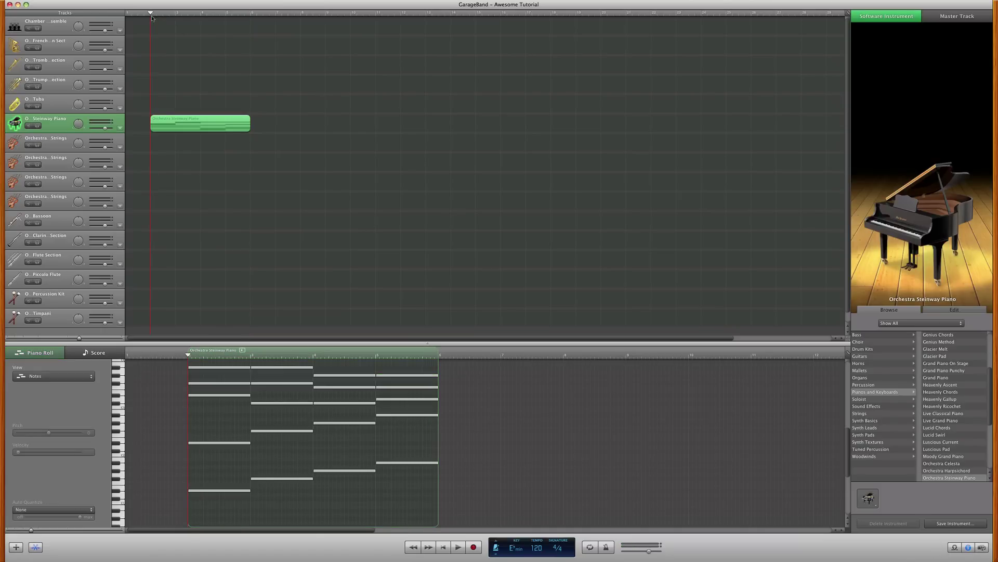
# Step: Move the piano region to the start of bar 1 and place a copy directly after it at bar 5
pyautogui.moveTo(172, 127); pyautogui.dragTo(147, 127)
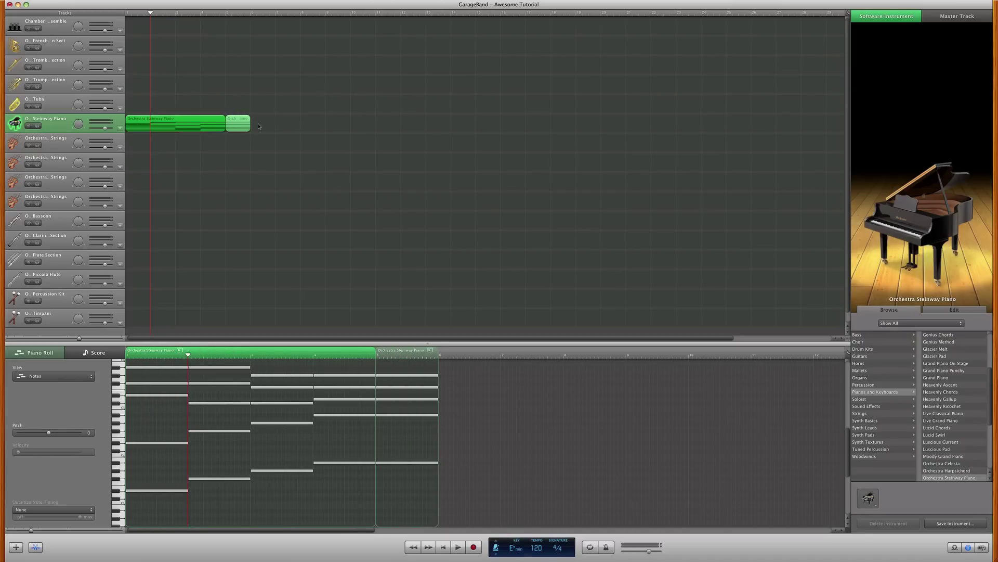
pyautogui.press('super+z')
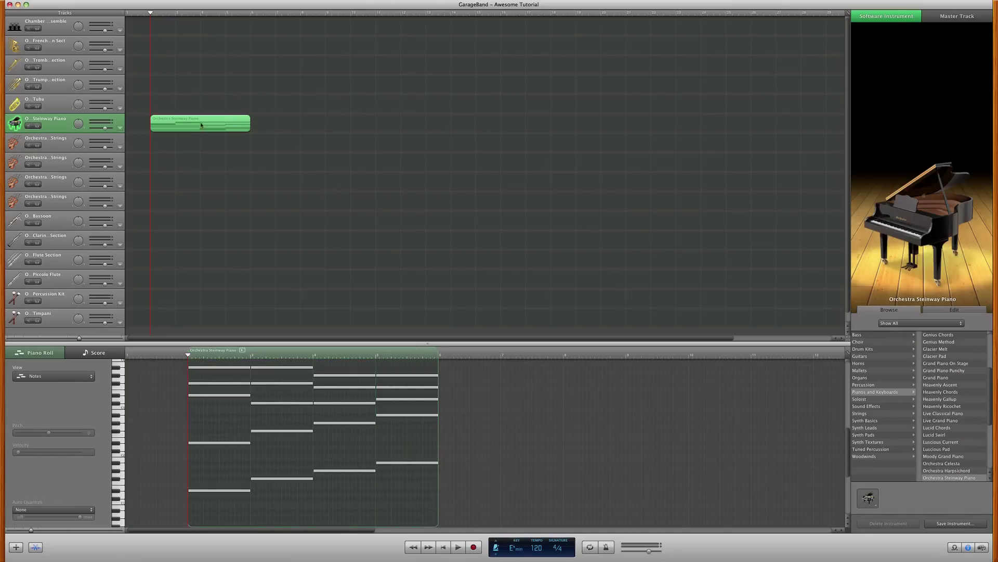
pyautogui.moveTo(201, 125); pyautogui.dragTo(261, 125)
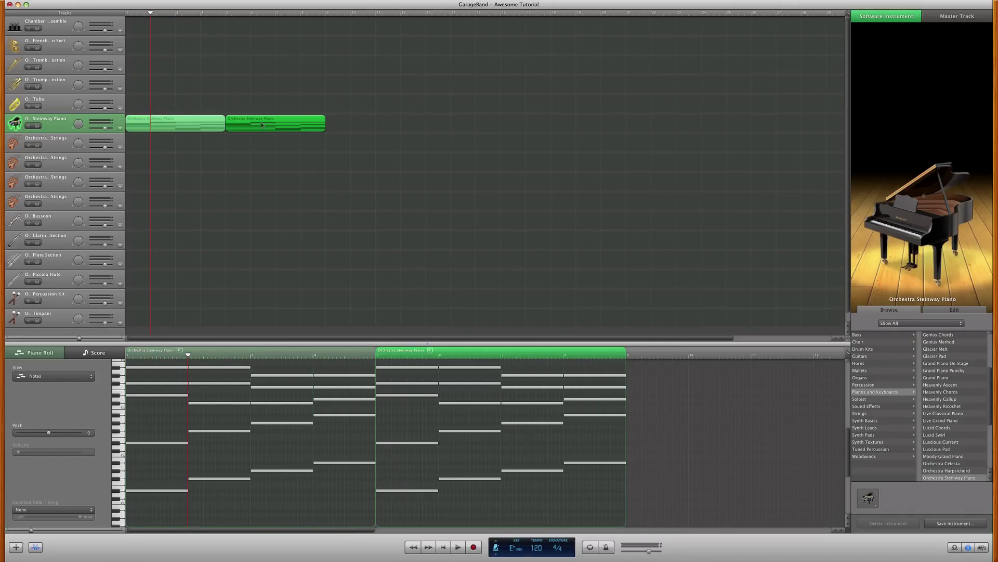
pyautogui.click(257, 89)
pyautogui.press('Return')
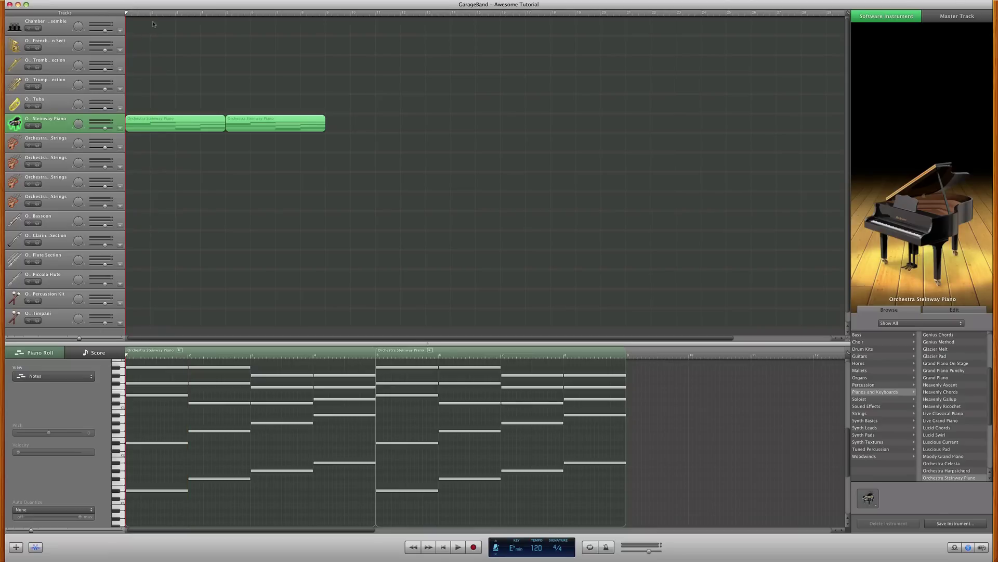
pyautogui.moveTo(239, 14); pyautogui.dragTo(129, 16)
# Step: Copy the first piano region onto the lowest strings track and delete every note above the bottom bass line
pyautogui.moveTo(156, 125); pyautogui.dragTo(156, 200)
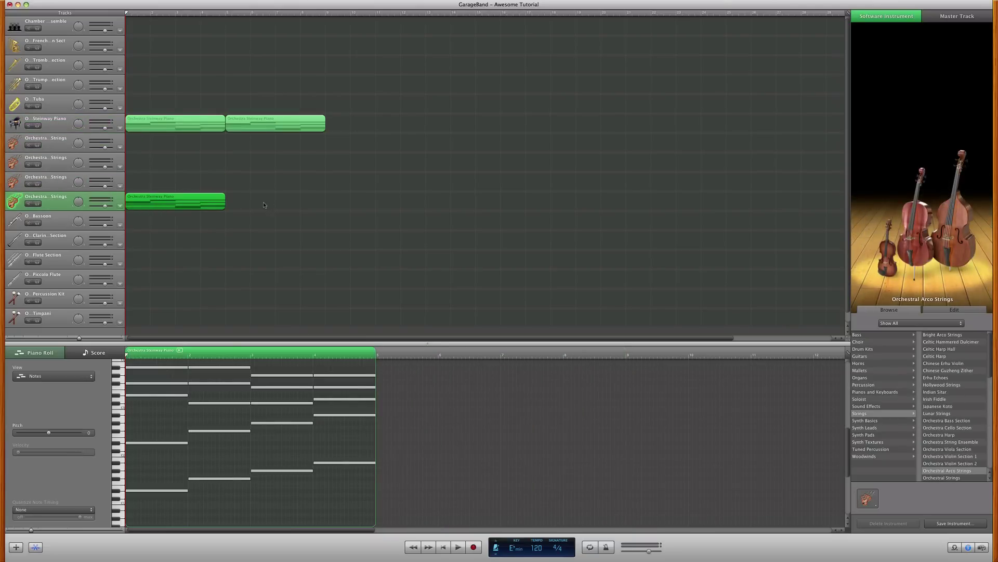
pyautogui.click(201, 207)
pyautogui.scroll(1, 153, 369)
pyautogui.moveTo(154, 369); pyautogui.dragTo(328, 454)
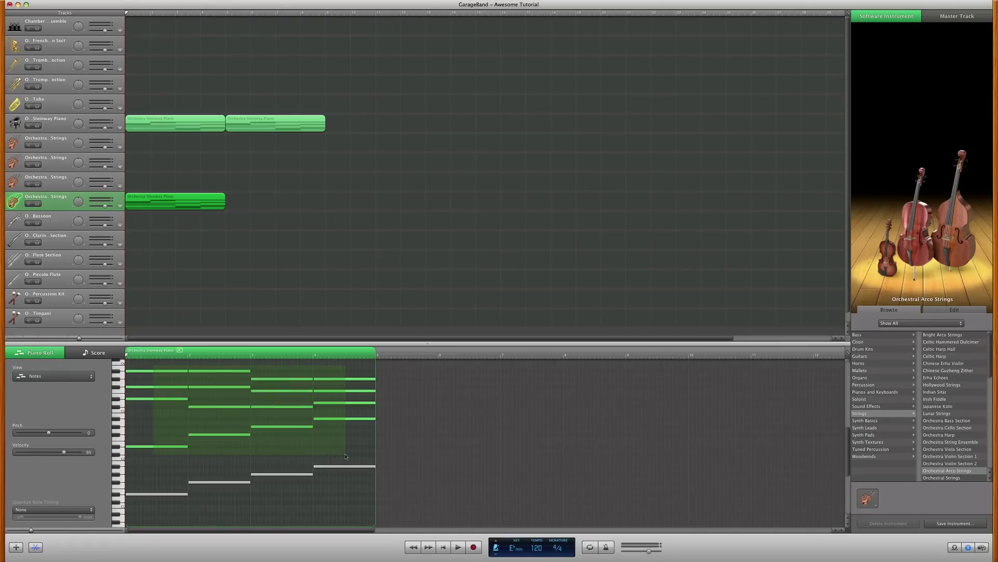
pyautogui.press('Delete')
# Step: Audition each of the four bass notes in the strings region
pyautogui.click(182, 495)
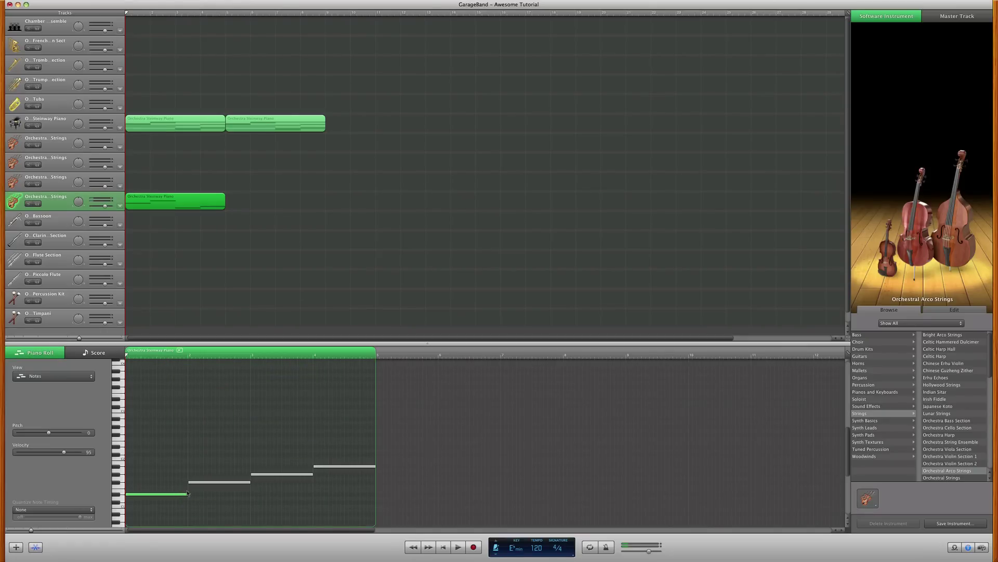
pyautogui.click(200, 483)
pyautogui.click(271, 474)
pyautogui.click(328, 466)
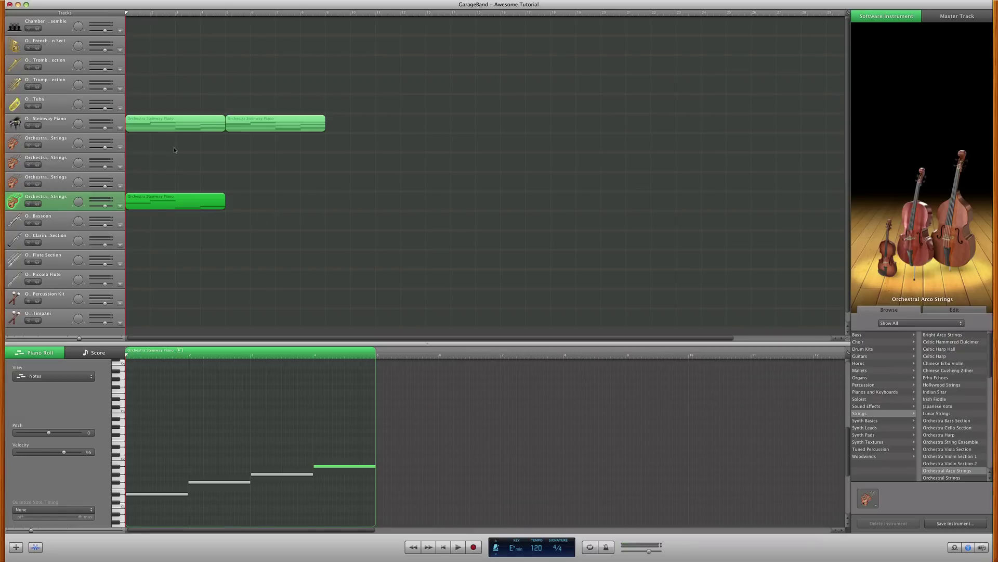
pyautogui.moveTo(167, 122); pyautogui.dragTo(168, 147)
pyautogui.moveTo(168, 152); pyautogui.dragTo(168, 156)
pyautogui.press('Delete')
# Step: Solo the lowest strings track and play back its bass line
pyautogui.click(167, 203)
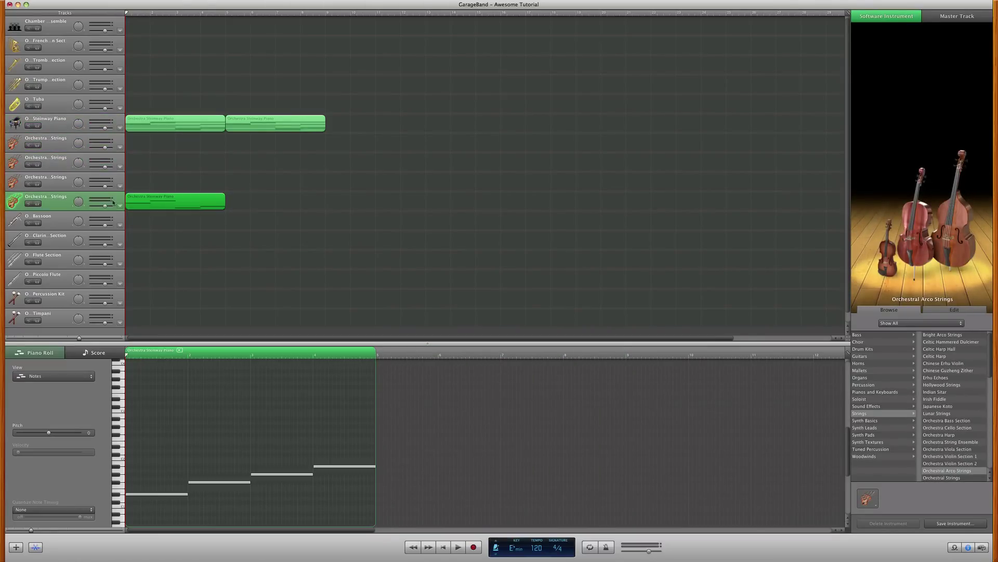
pyautogui.click(37, 204)
pyautogui.press('space')
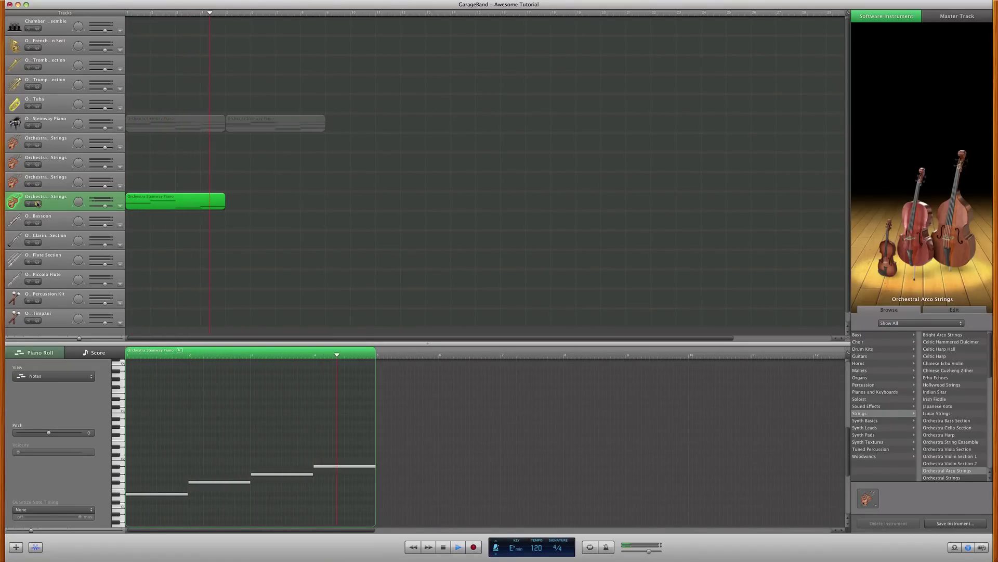
pyautogui.press('space')
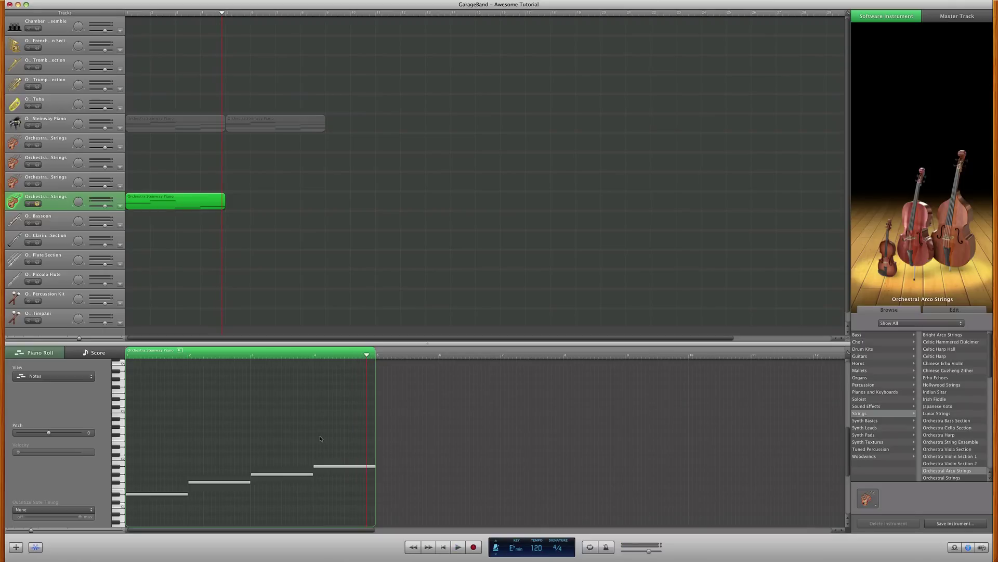
# Step: Raise the third note of the strings bass line by five semitones and the fourth by four semitones
pyautogui.scroll(-3, 210, 476)
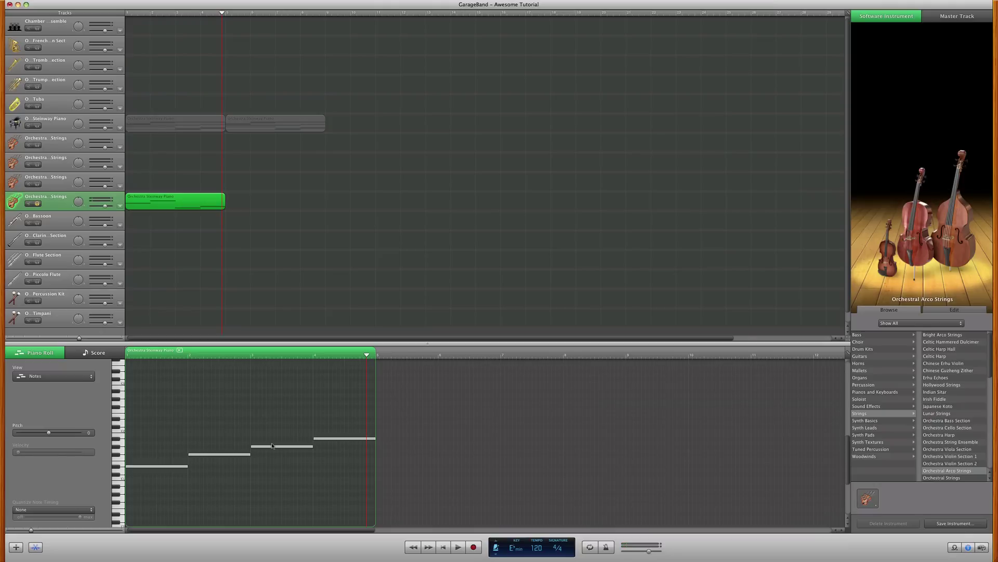
pyautogui.moveTo(272, 445); pyautogui.dragTo(326, 425)
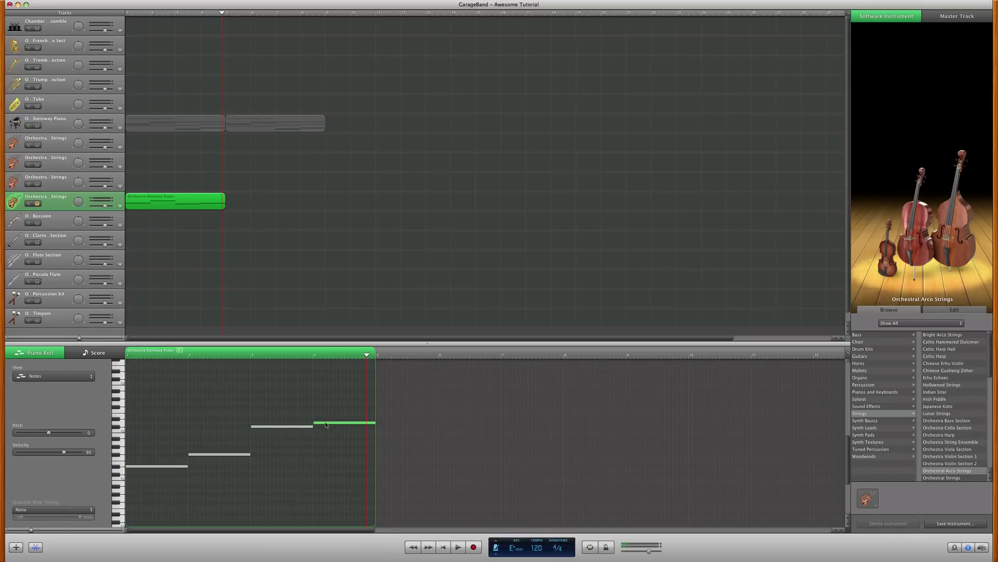
pyautogui.click(306, 426)
pyautogui.click(321, 423)
pyautogui.click(288, 436)
# Step: Lower the third and fourth notes of the strings bass line by one octave
pyautogui.scroll(-2, 245, 458)
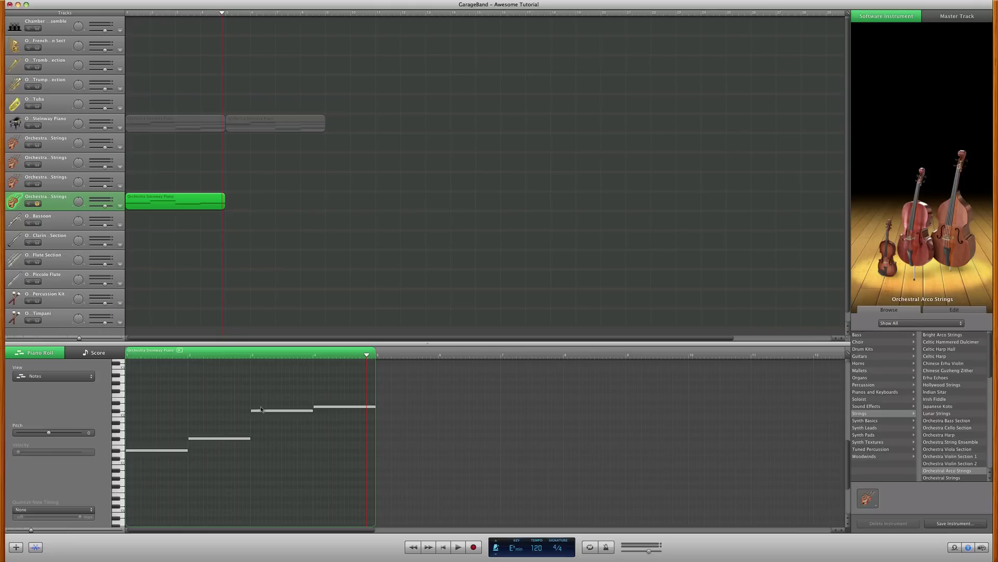
pyautogui.moveTo(254, 404); pyautogui.dragTo(327, 455)
pyautogui.click(181, 454)
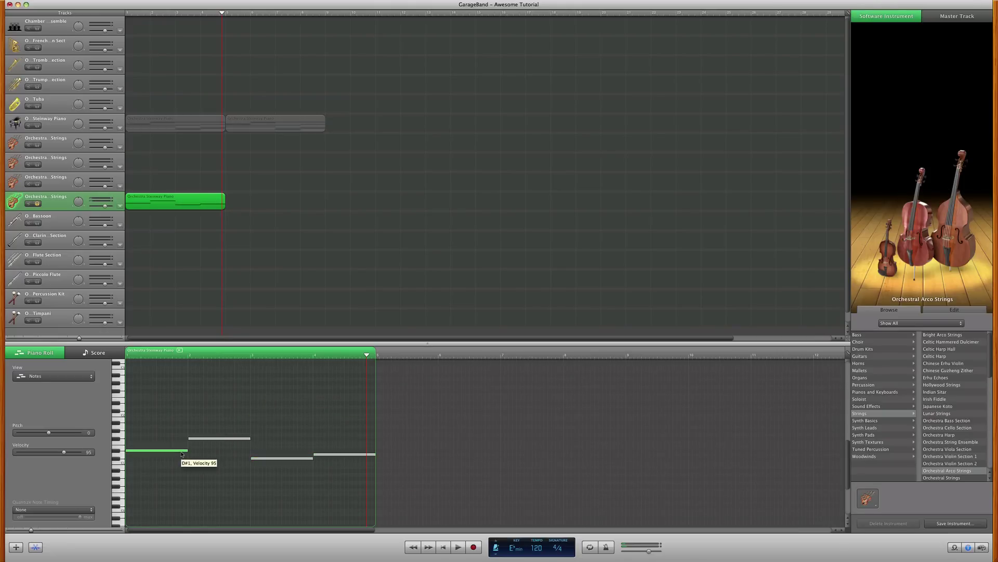
# Step: Play the revised strings bass line from the beginning, and turn off the track's solo
pyautogui.press('Return')
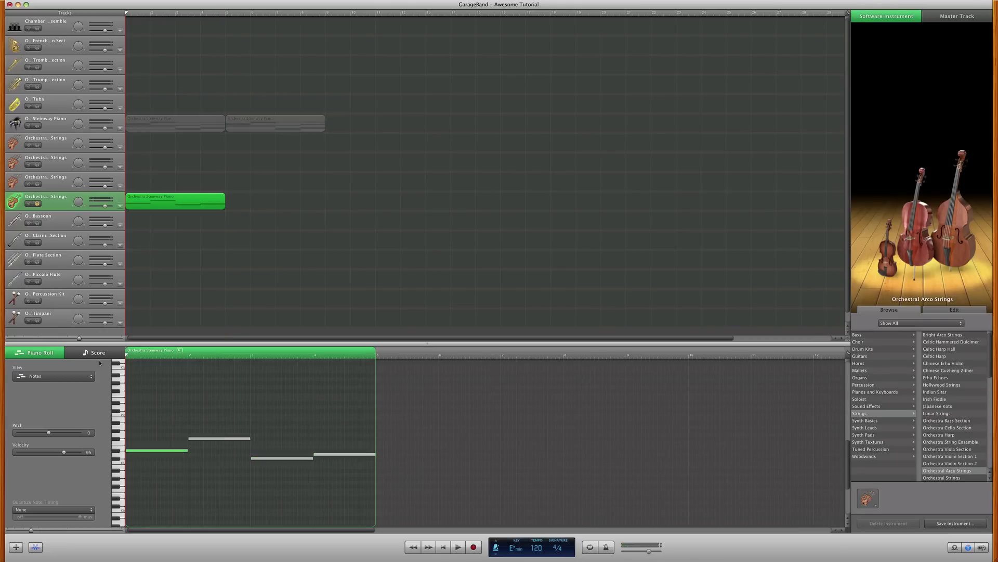
pyautogui.click(458, 547)
pyautogui.click(459, 547)
pyautogui.click(38, 203)
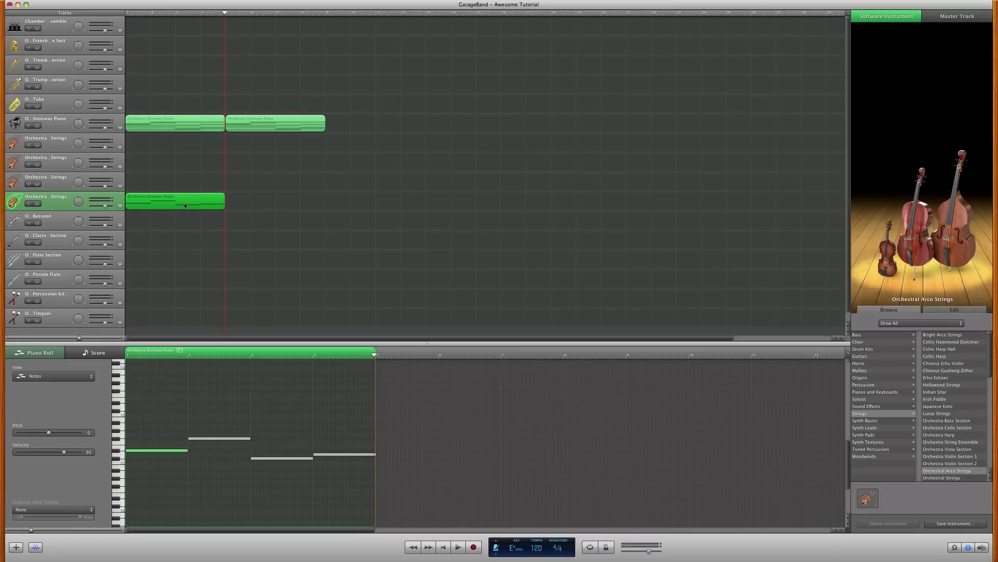
# Step: Duplicate the strings region directly after itself at bar 5 and play both parts from the beginning
pyautogui.moveTo(184, 205); pyautogui.dragTo(281, 204)
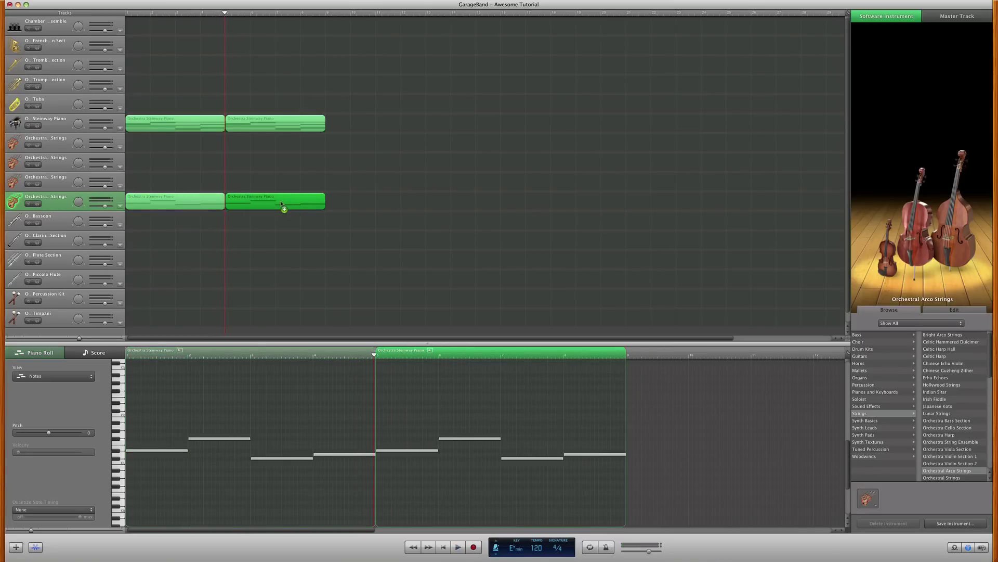
pyautogui.press('Home')
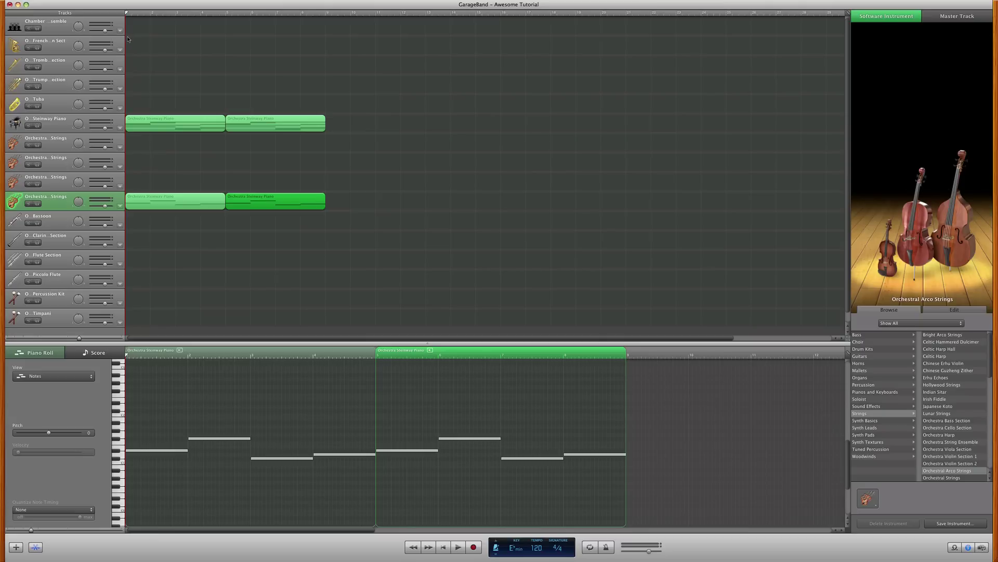
pyautogui.press('space')
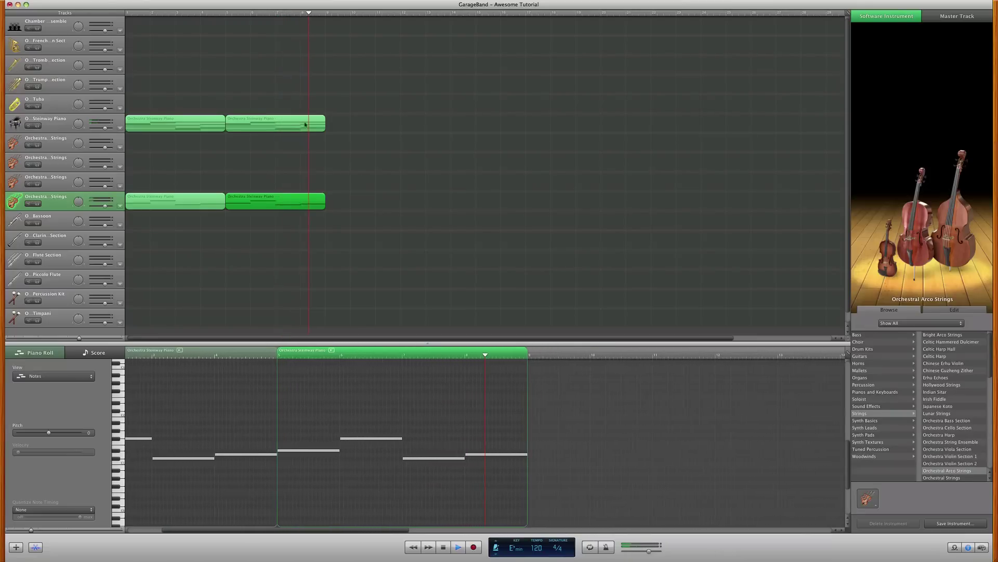
pyautogui.click(357, 143)
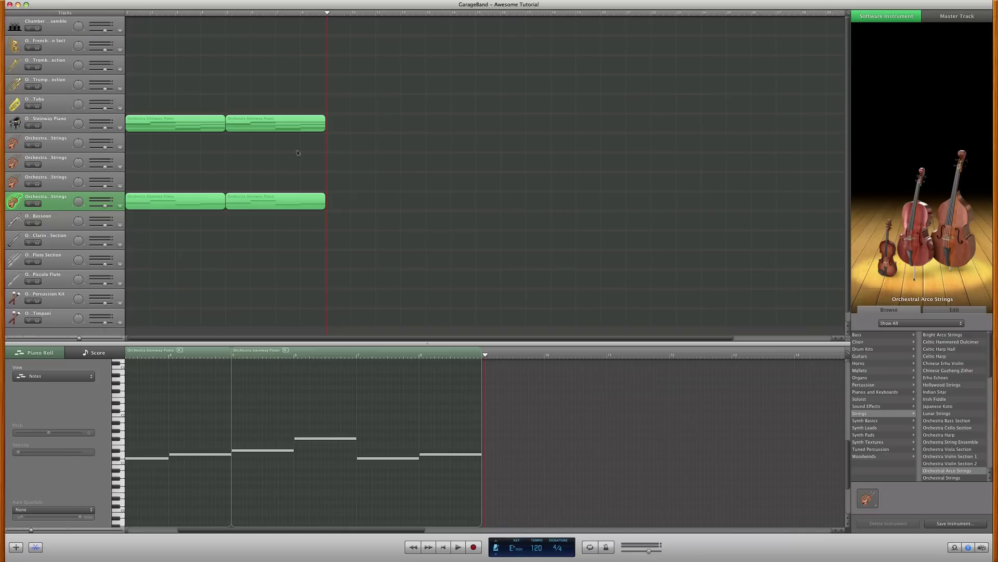
pyautogui.press('Home')
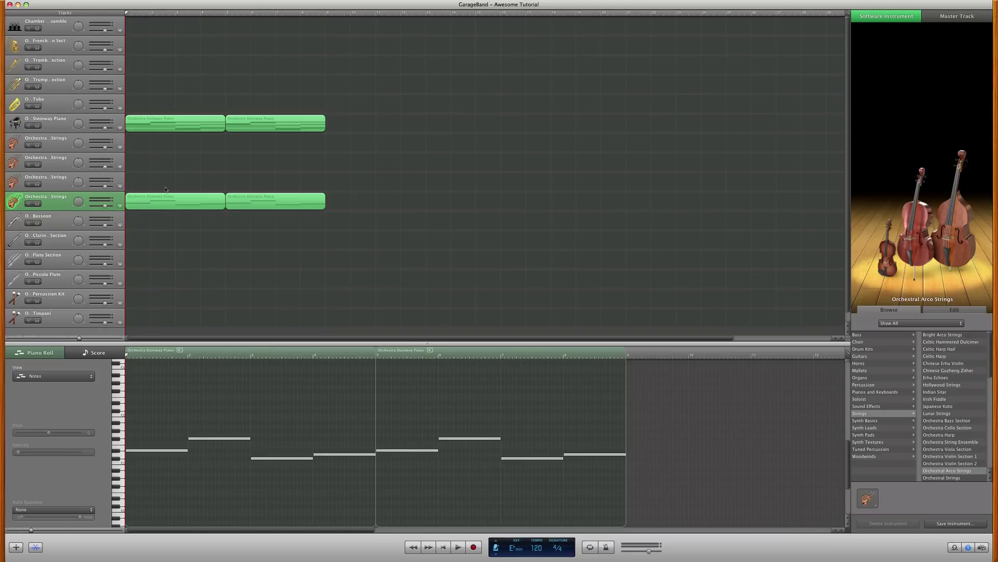
# Step: Delete the first region, at bar 1, from the lowest Orchestral Strings track
pyautogui.click(65, 184)
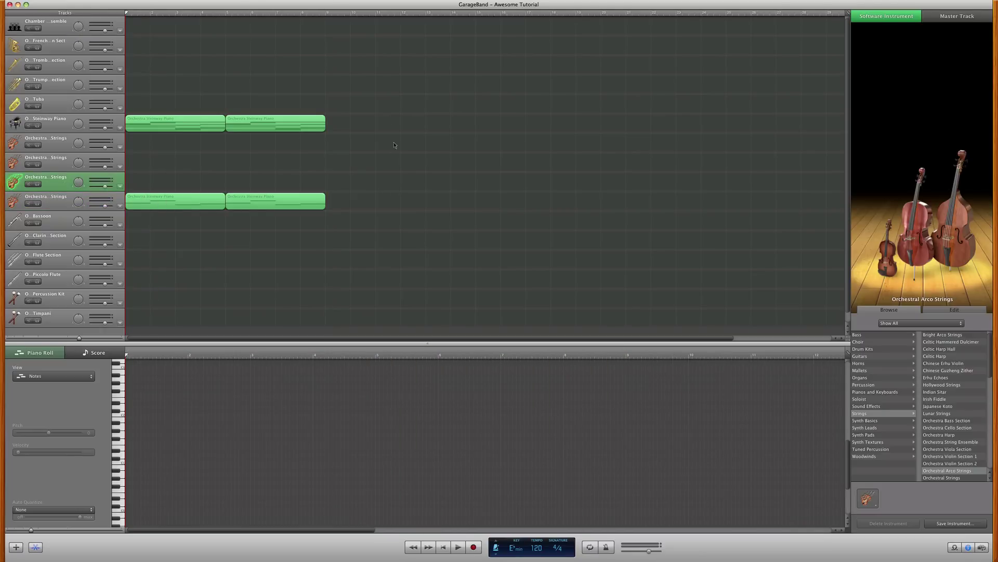
pyautogui.moveTo(385, 103); pyautogui.dragTo(183, 194)
pyautogui.moveTo(168, 110); pyautogui.dragTo(260, 133)
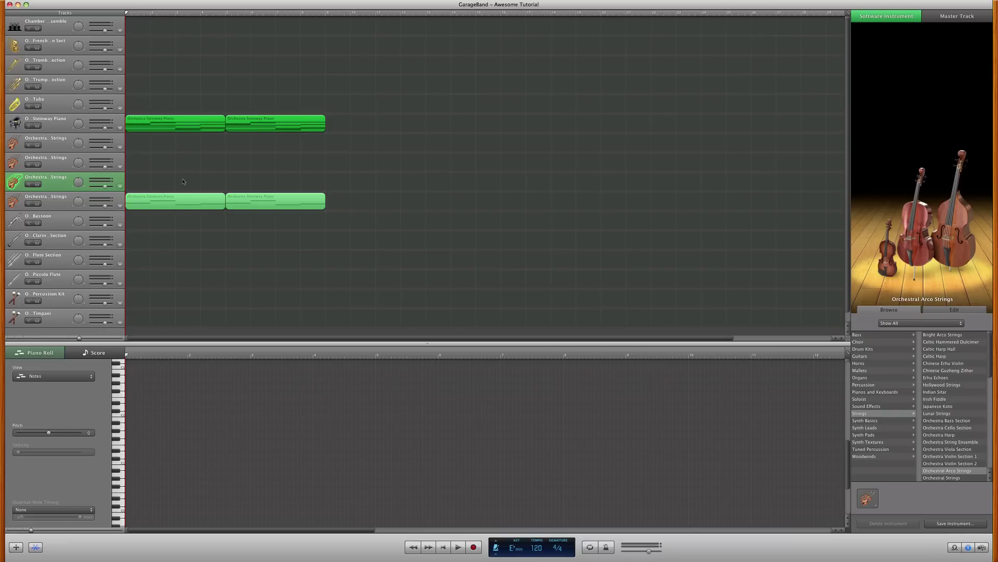
pyautogui.click(185, 208)
pyautogui.press('Delete')
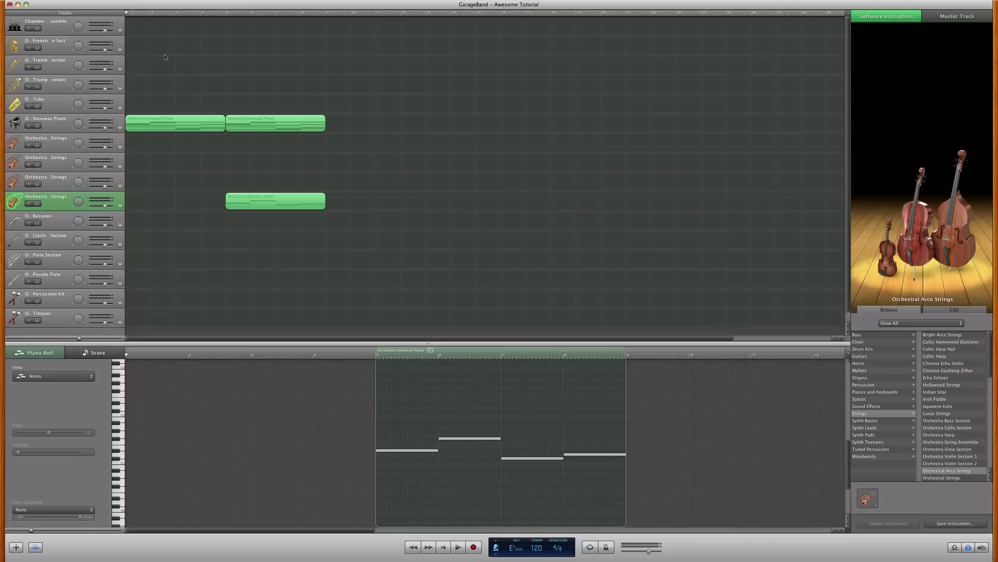
# Step: Copy the strings region and the piano region at bar 5 so that both parts repeat at bar 9
pyautogui.moveTo(169, 13); pyautogui.dragTo(227, 16)
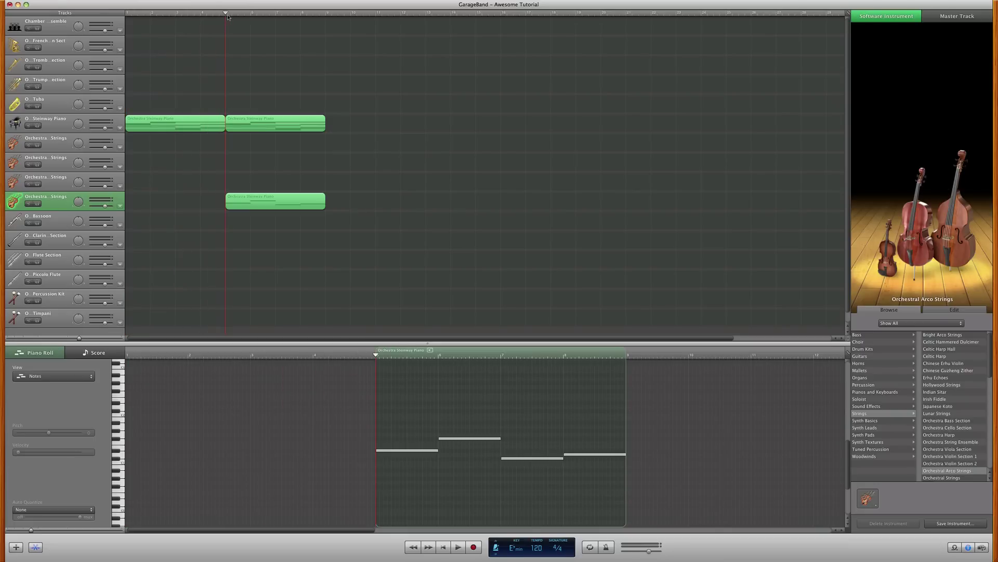
pyautogui.click(238, 200)
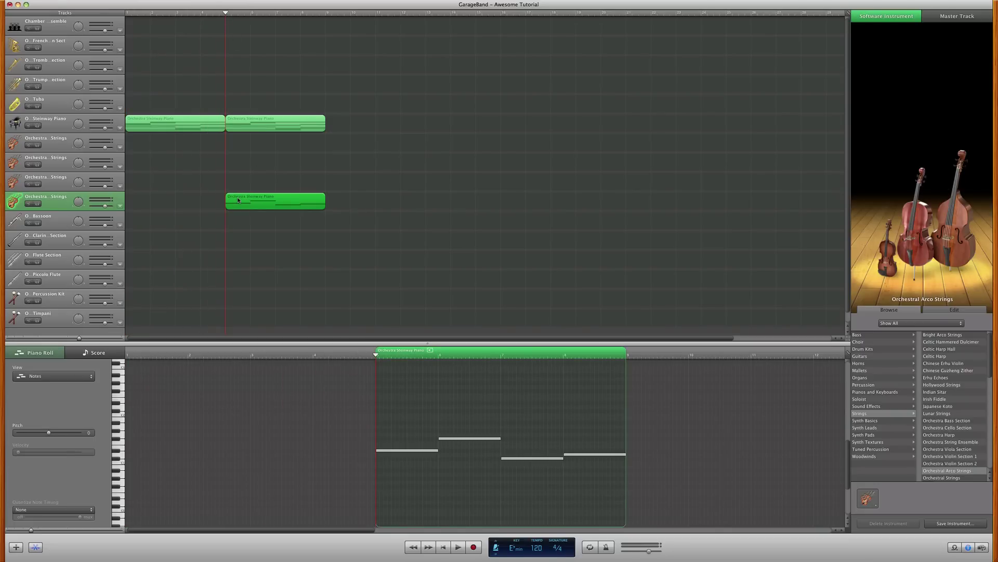
pyautogui.moveTo(238, 201); pyautogui.dragTo(347, 205)
pyautogui.moveTo(273, 119); pyautogui.dragTo(366, 117)
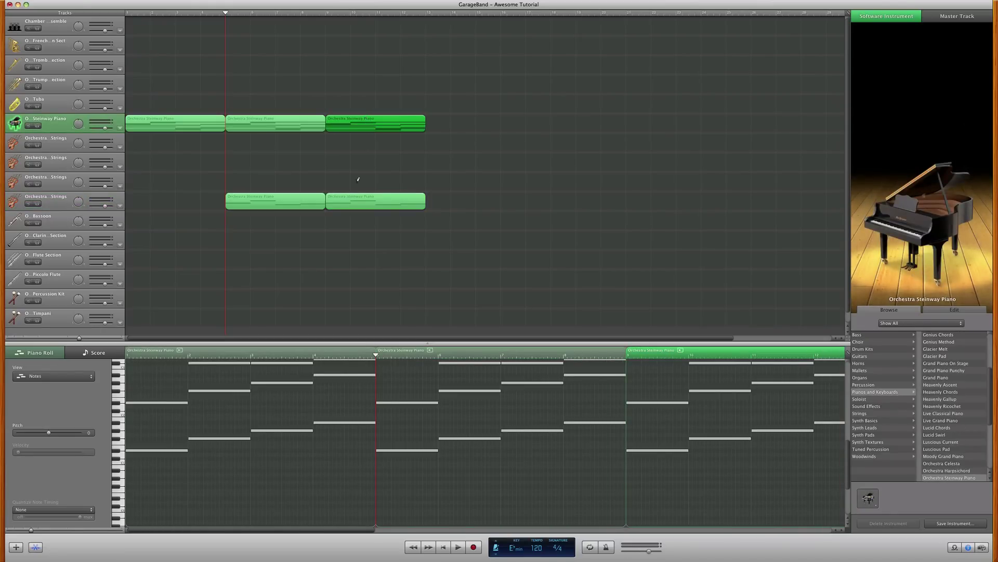
# Step: Copy the bar 9 strings region to the Trombone Section track and delete every note in it except the first
pyautogui.click(346, 201)
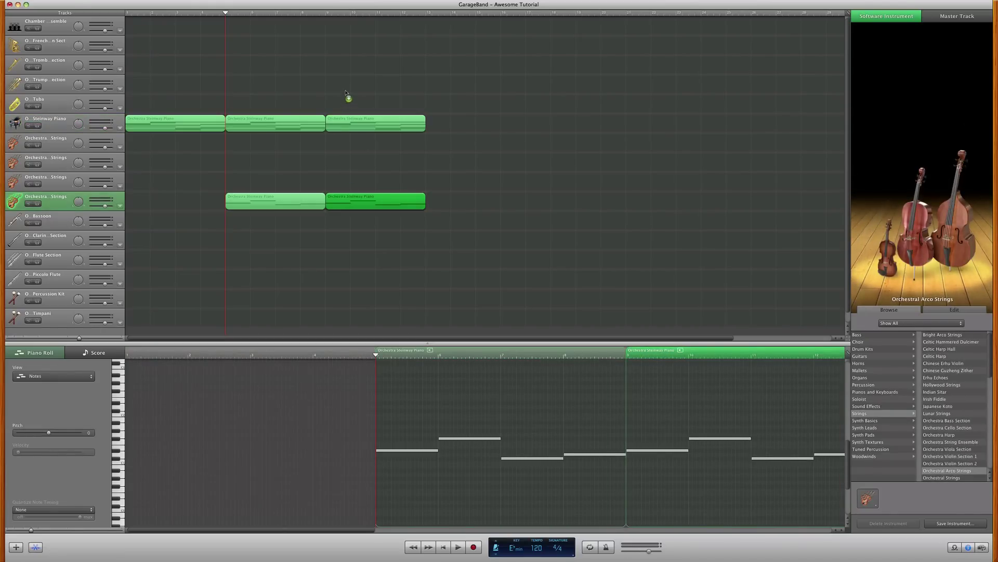
pyautogui.moveTo(345, 92); pyautogui.dragTo(350, 74)
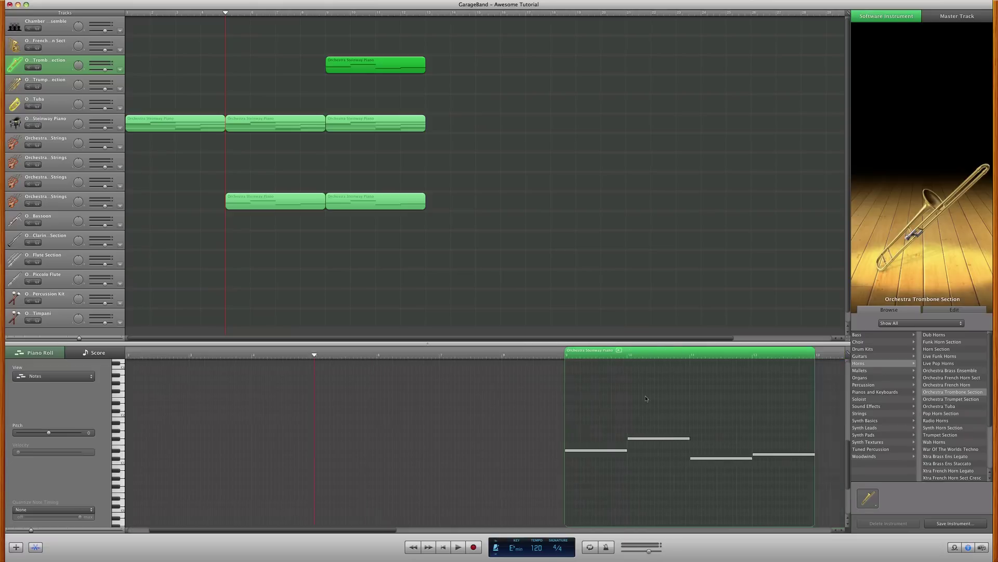
pyautogui.moveTo(615, 419); pyautogui.dragTo(735, 468)
pyautogui.press('Delete')
pyautogui.click(577, 450)
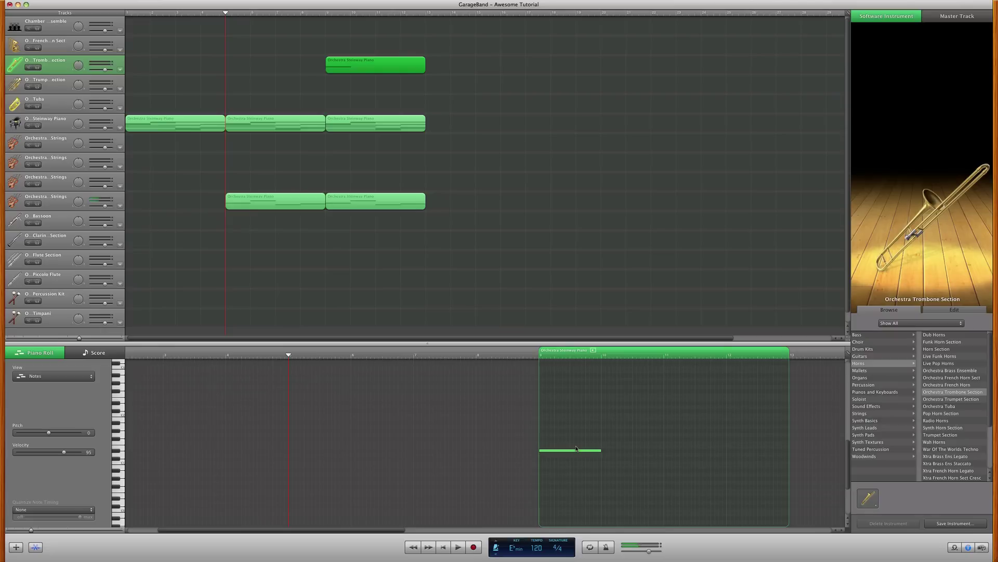
# Step: Duplicate the remaining trombone note one octave lower and set the velocity of both notes to 127
pyautogui.click(165, 63)
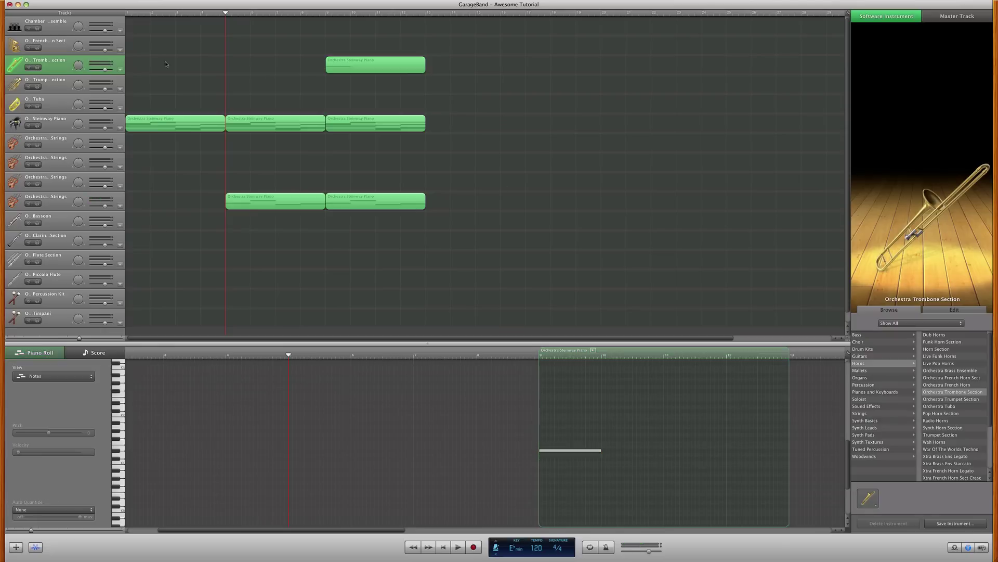
pyautogui.click(59, 63)
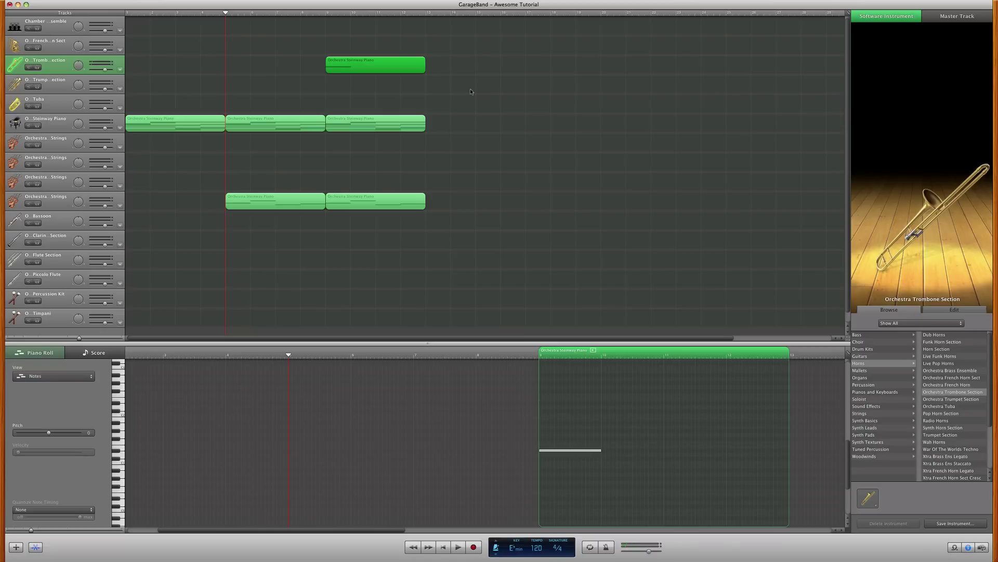
pyautogui.click(562, 450)
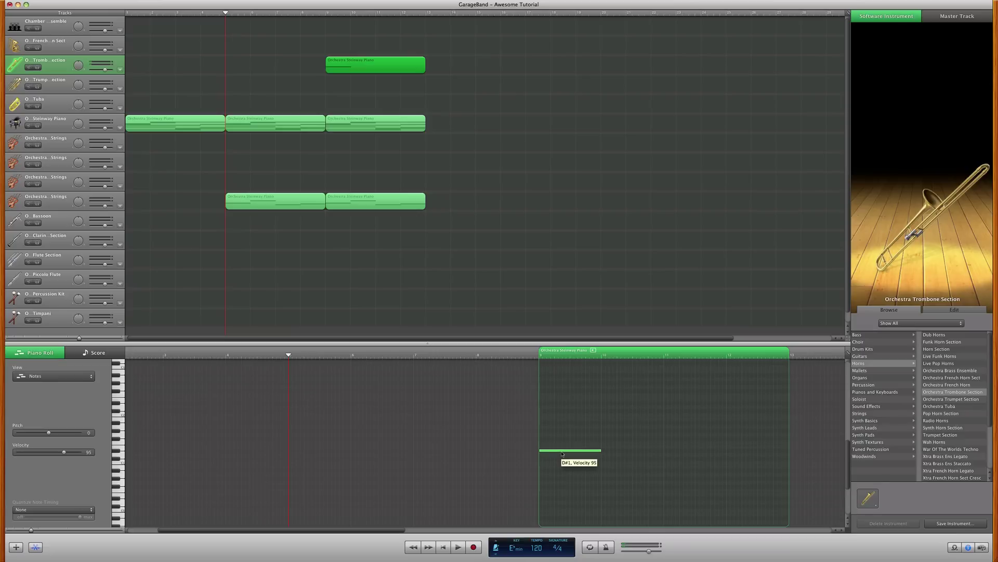
pyautogui.moveTo(560, 451); pyautogui.dragTo(559, 499)
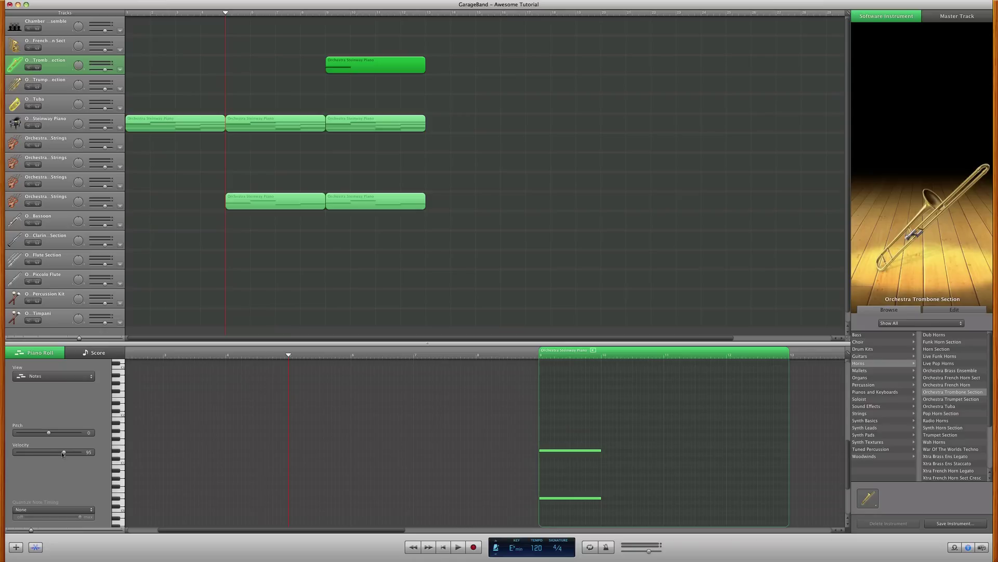
pyautogui.moveTo(63, 452); pyautogui.dragTo(204, 401)
# Step: Play the arrangement from shortly before bar 9 to hear the trombone entry
pyautogui.click(295, 12)
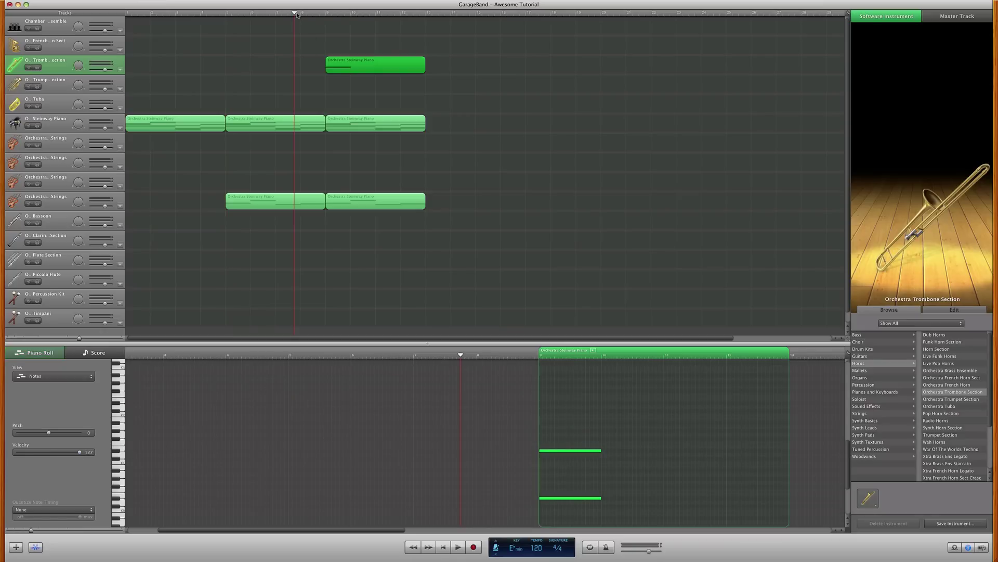
pyautogui.press('space')
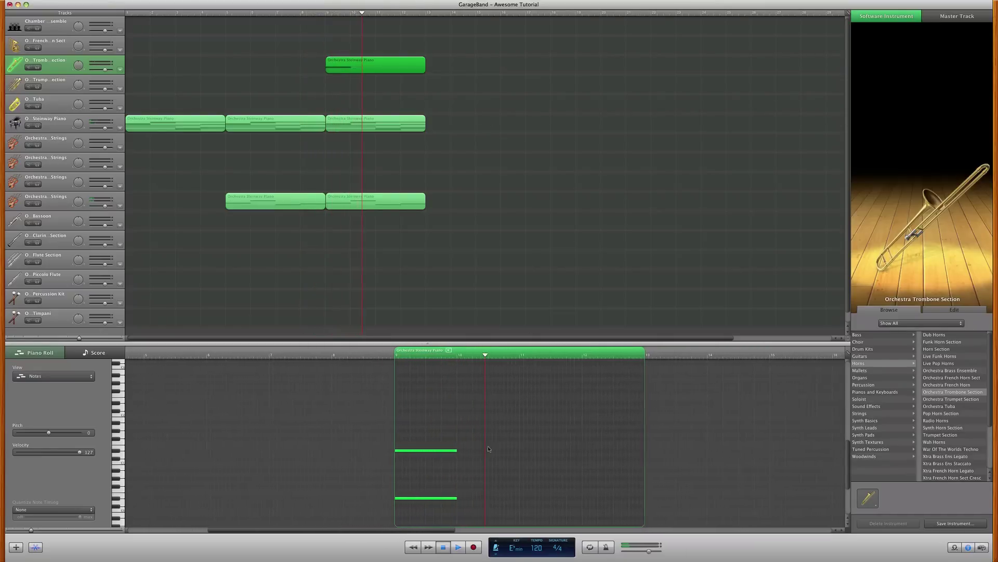
pyautogui.press('space')
# Step: Shorten both trombone notes to half a bar and play the entry from just before bar 9
pyautogui.moveTo(467, 452)
pyautogui.mouseDown()
pyautogui.moveTo(457, 498)
pyautogui.moveTo(422, 497)
pyautogui.mouseUp()
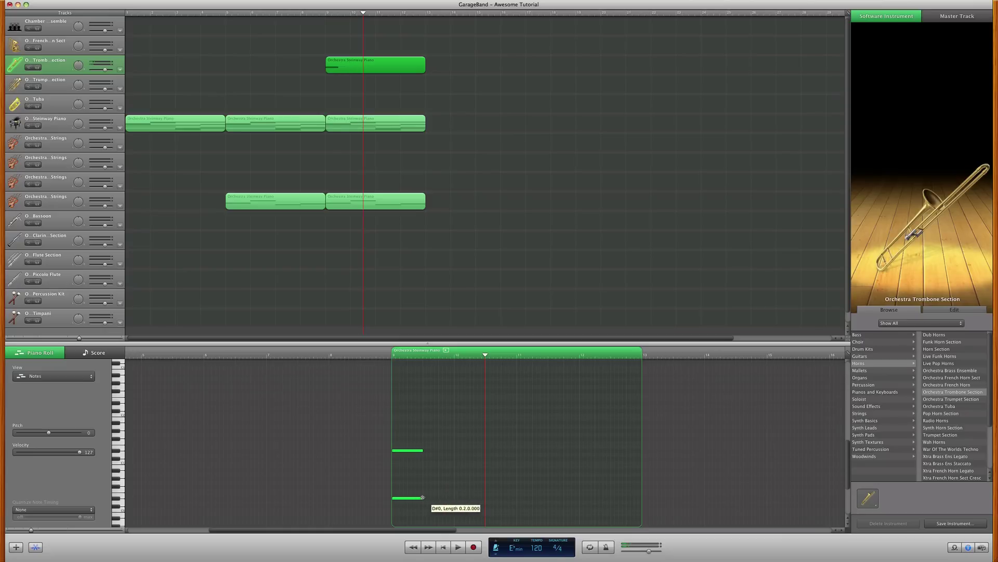
pyautogui.click(384, 354)
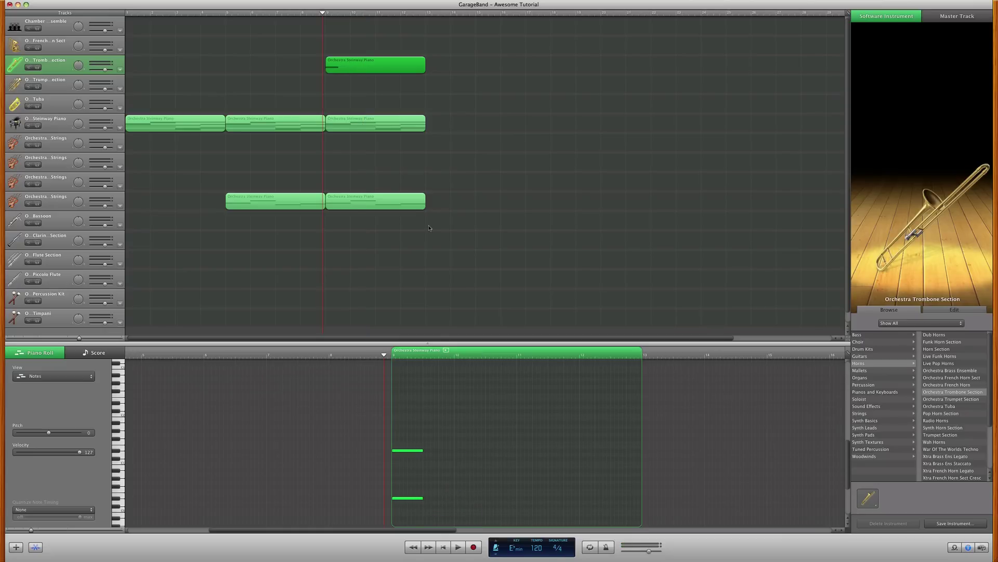
pyautogui.press('space')
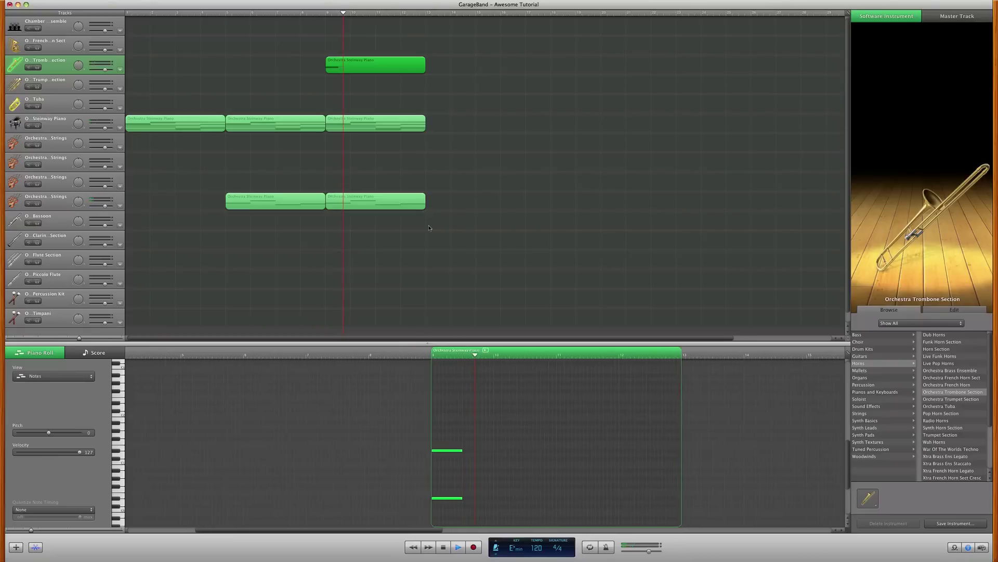
pyautogui.press('space')
# Step: Replace the trombone region with a fresh copy of the bar 9 strings region and move the playhead to bar 9
pyautogui.moveTo(448, 450); pyautogui.dragTo(478, 451)
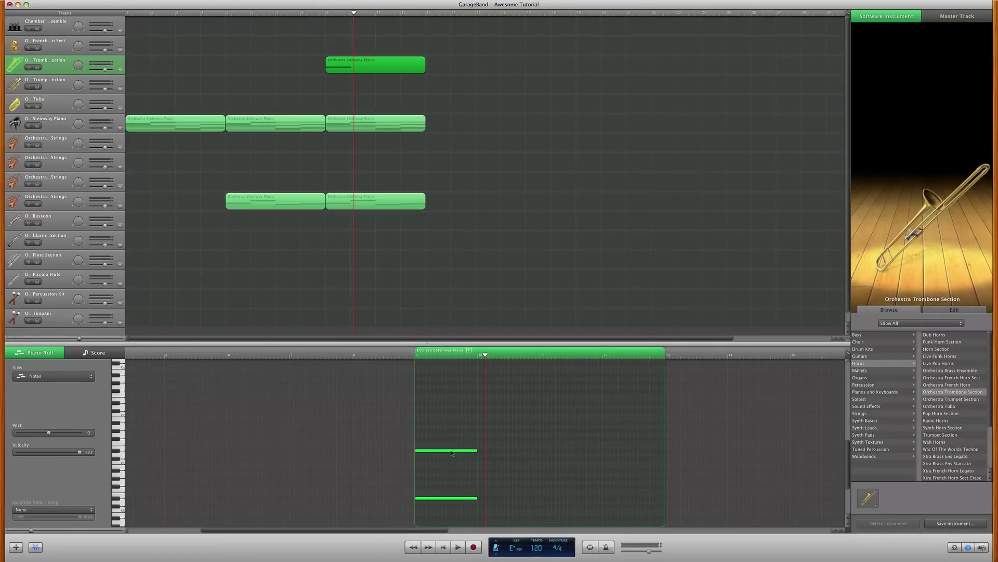
pyautogui.press('Delete')
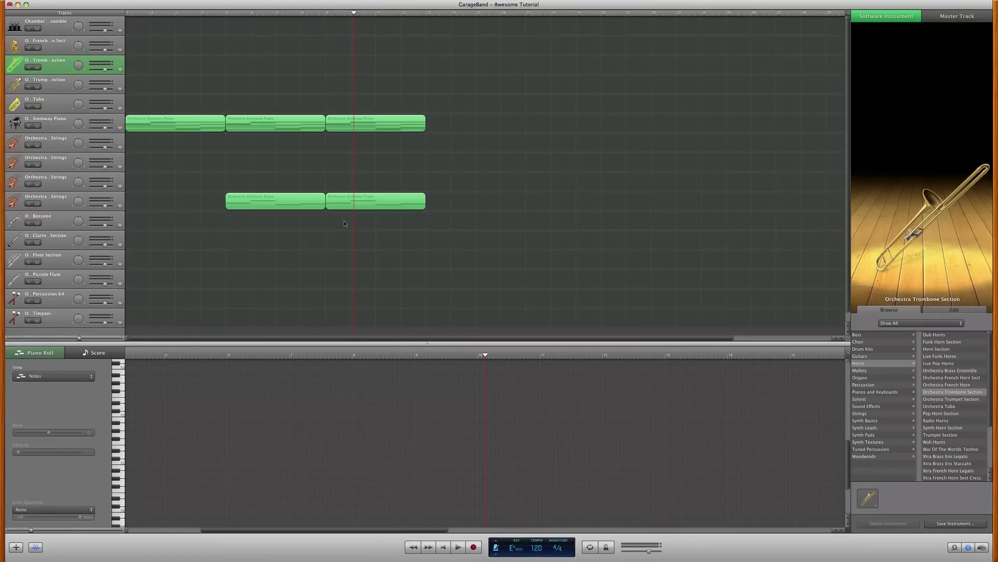
pyautogui.click(348, 200)
pyautogui.moveTo(348, 202); pyautogui.dragTo(350, 68)
pyautogui.click(326, 13)
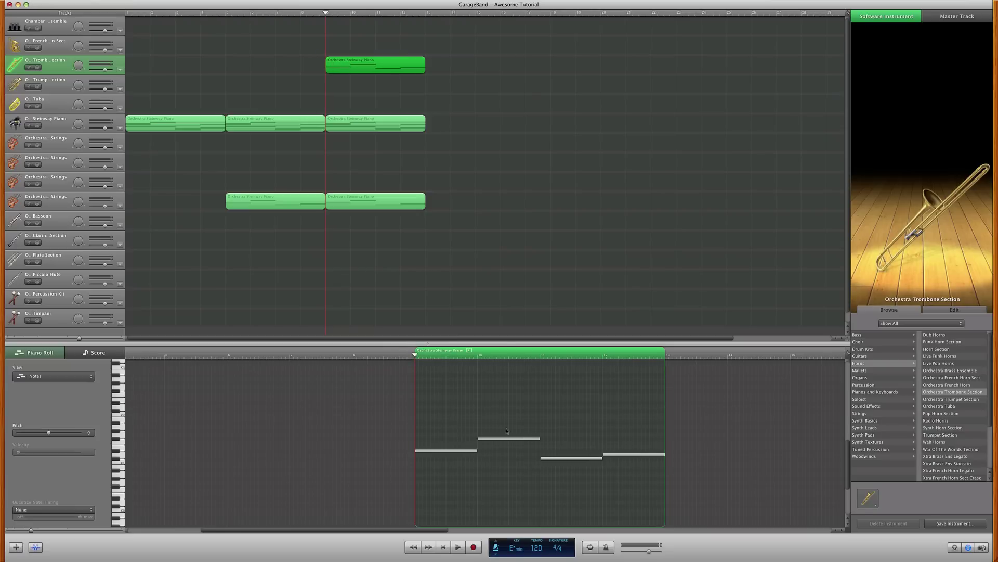
# Step: Duplicate all four trombone notes one octave lower and play the doubled part from bar 9
pyautogui.click(470, 451)
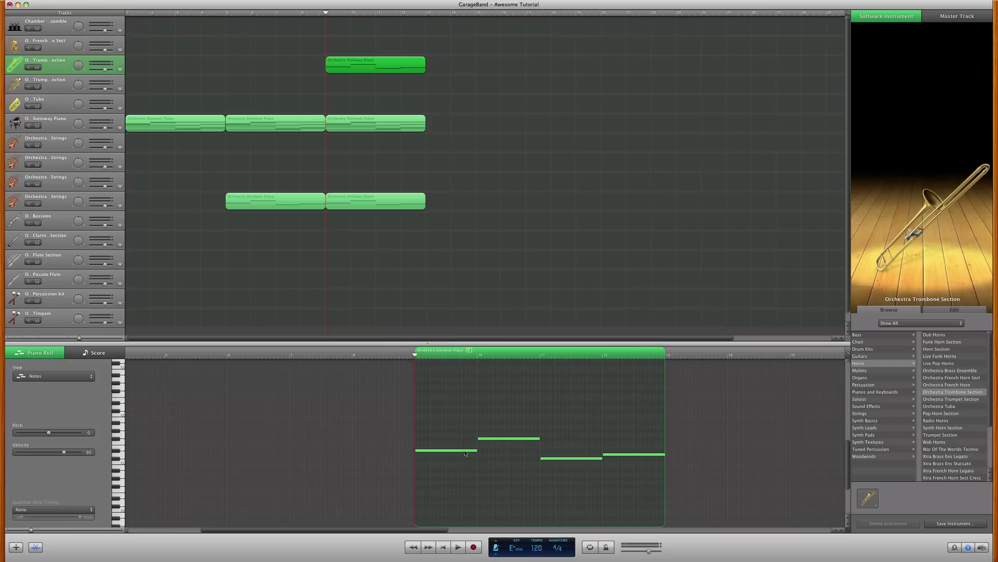
pyautogui.press('super+a')
pyautogui.moveTo(466, 468); pyautogui.dragTo(464, 512)
pyautogui.press('space')
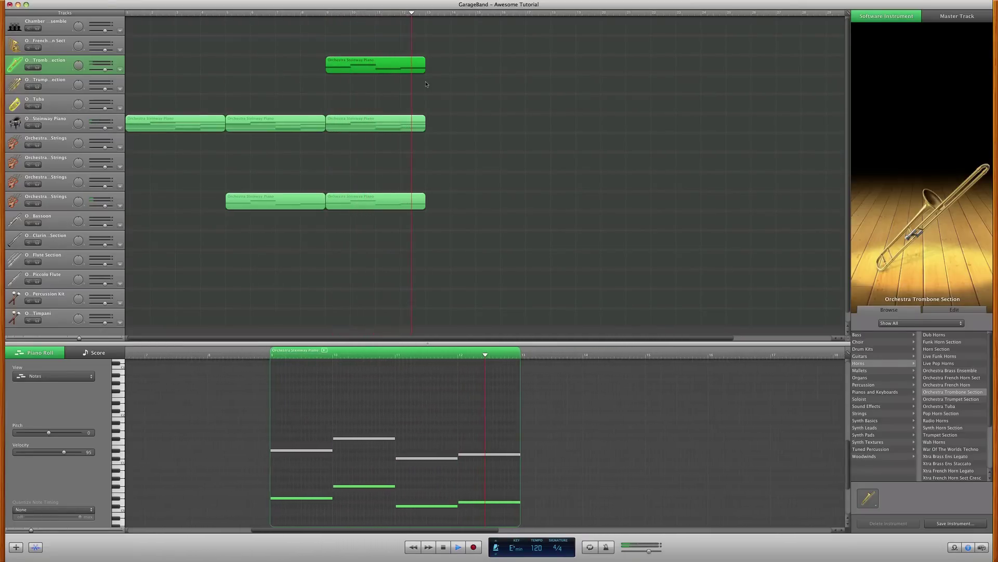
pyautogui.press('space')
# Step: Duplicate the Steinway Piano track to get an empty second piano track
pyautogui.click(67, 122)
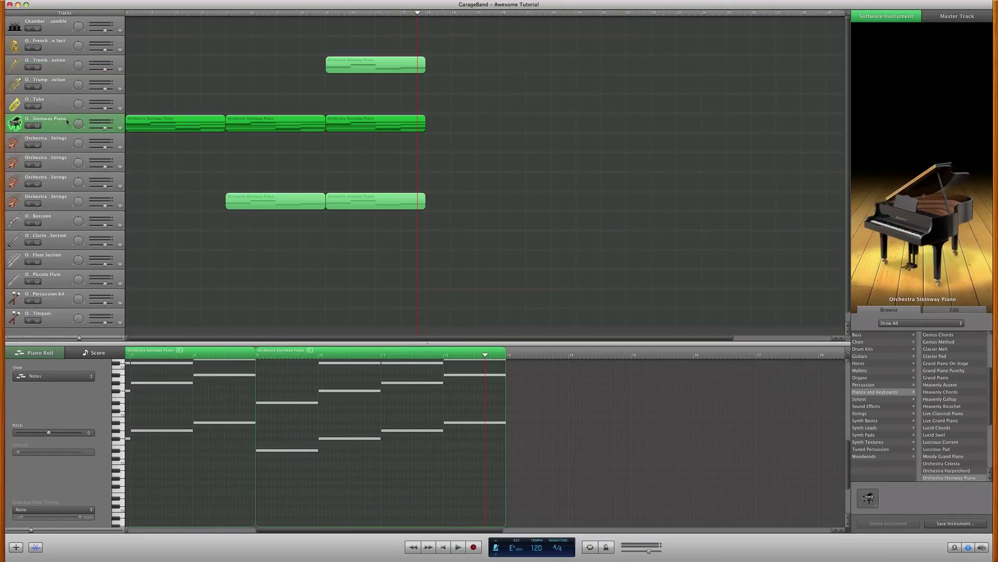
pyautogui.press('super+d')
pyautogui.click(176, 125)
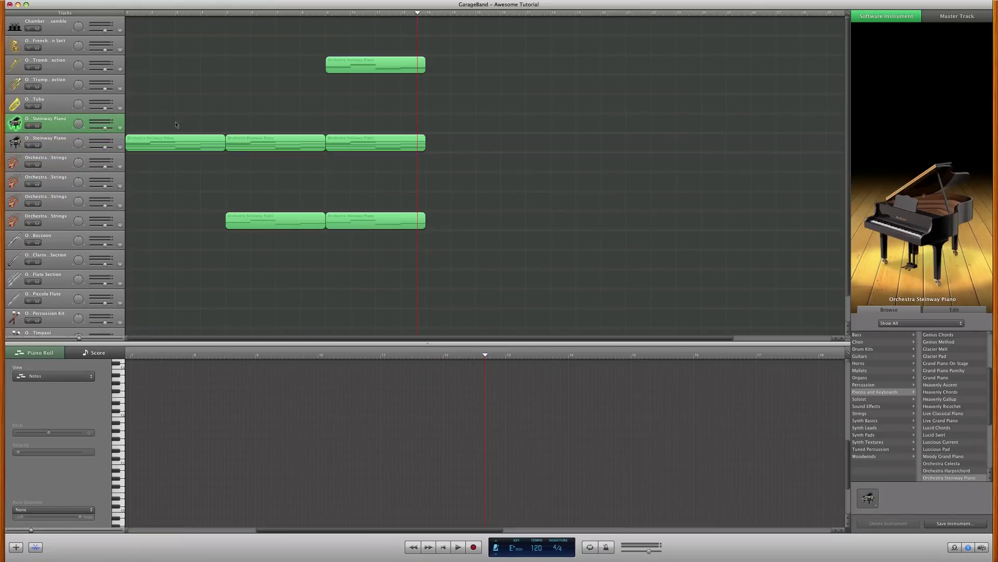
# Step: Record a piano part on the new piano track, starting the recording from bar 4
pyautogui.click(228, 14)
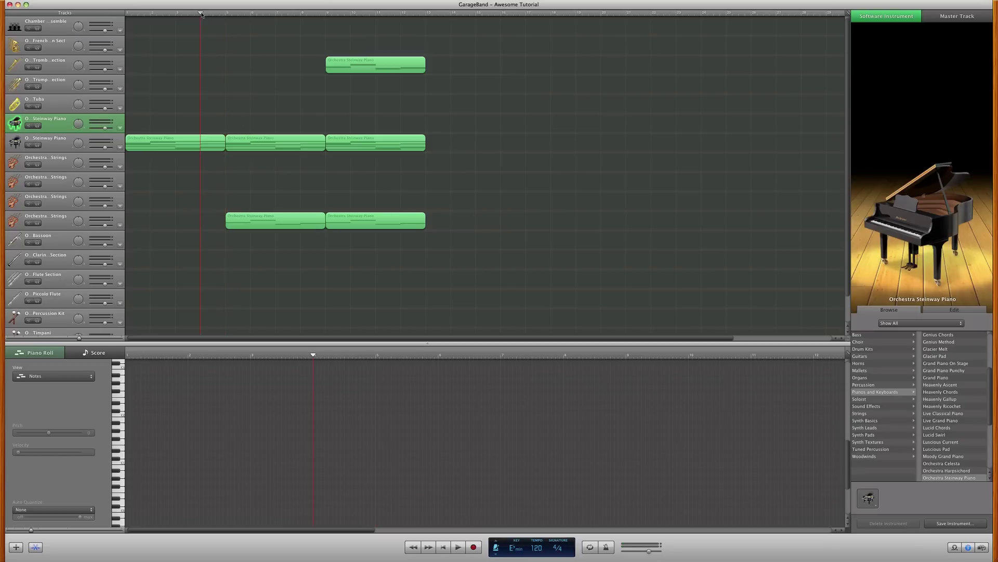
pyautogui.click(475, 547)
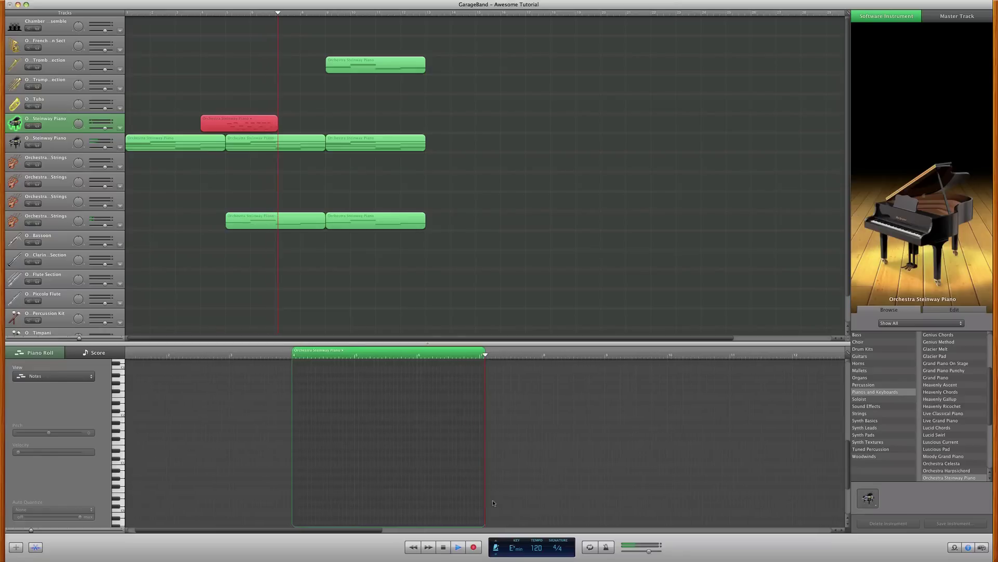
pyautogui.press('space')
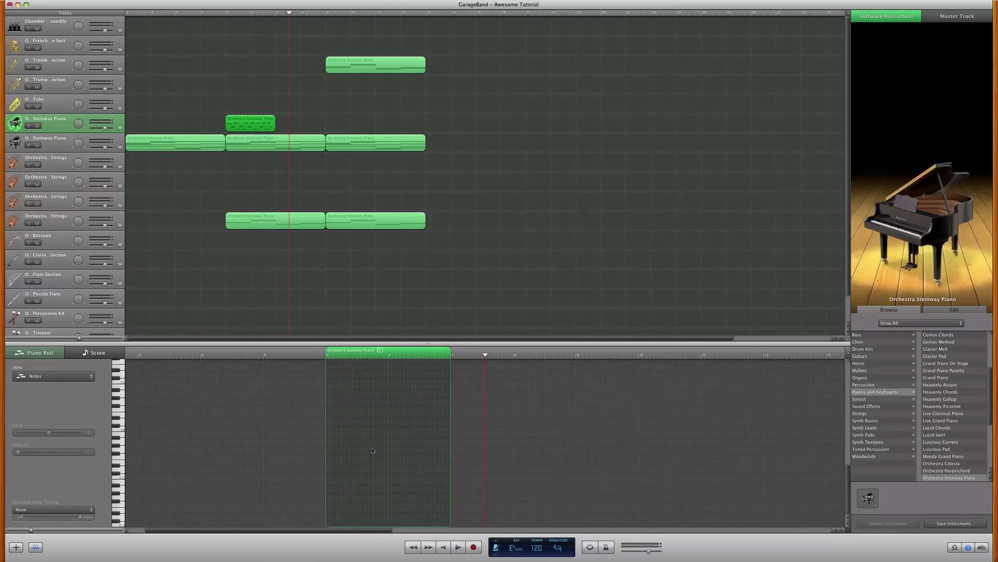
# Step: Reduce the recorded piano part to its first note, placed at the start of bar 5 with velocity 100
pyautogui.moveTo(351, 396); pyautogui.dragTo(446, 474)
pyautogui.press('Delete')
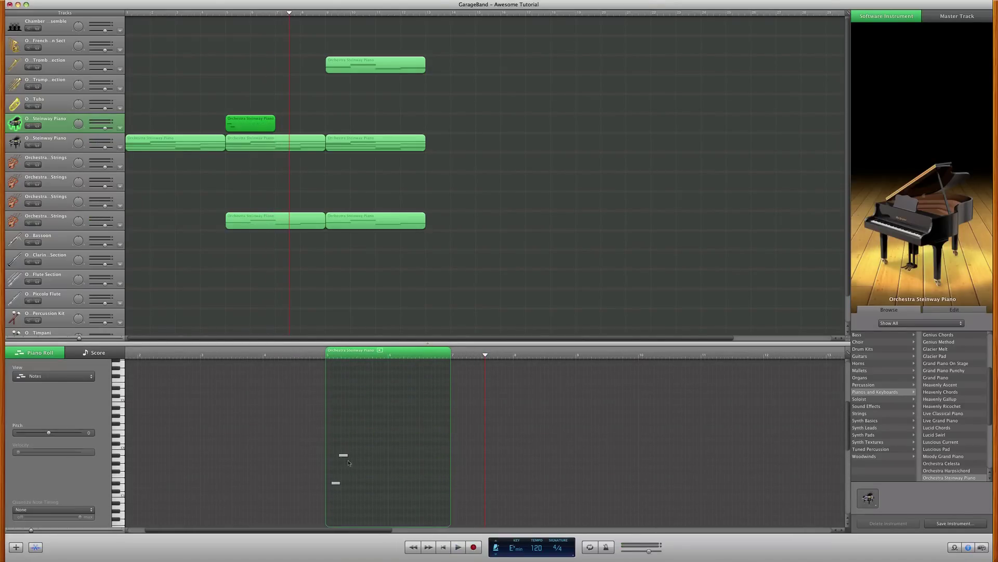
pyautogui.click(341, 455)
pyautogui.press('Delete')
pyautogui.moveTo(337, 483); pyautogui.dragTo(333, 485)
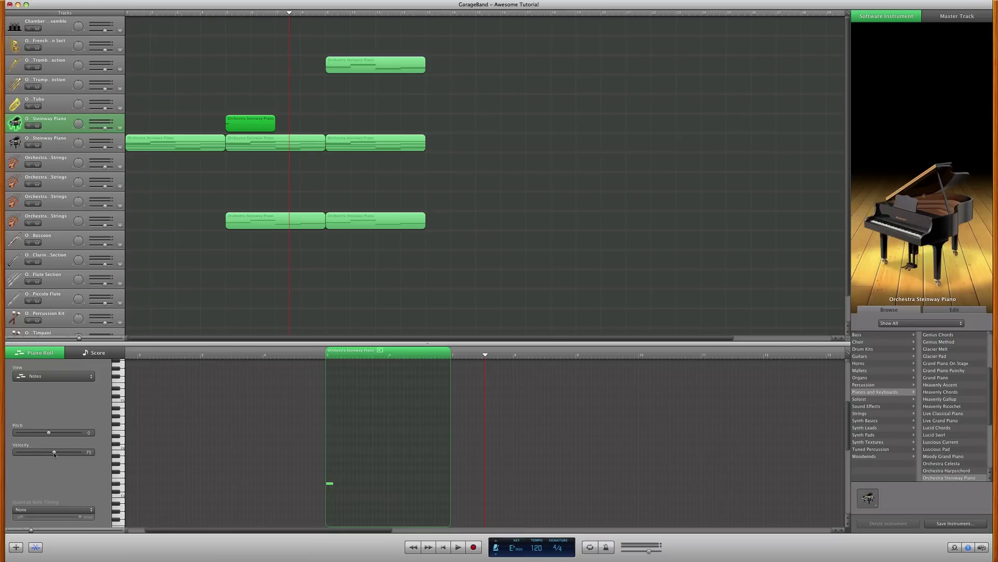
pyautogui.moveTo(60, 451); pyautogui.dragTo(65, 453)
# Step: Fill bar 5 with a rising and falling eighth-note arpeggio copied from the first note, and extend the region to bar 9
pyautogui.moveTo(334, 484); pyautogui.dragTo(362, 424)
pyautogui.moveTo(362, 424); pyautogui.dragTo(384, 438)
pyautogui.moveTo(30, 531); pyautogui.dragTo(45, 531)
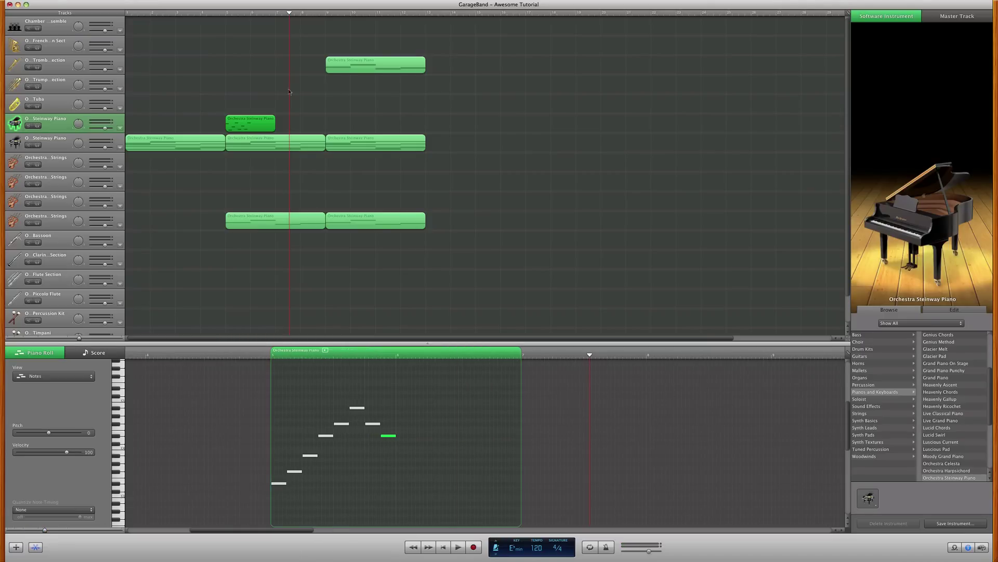
pyautogui.moveTo(274, 125); pyautogui.dragTo(325, 125)
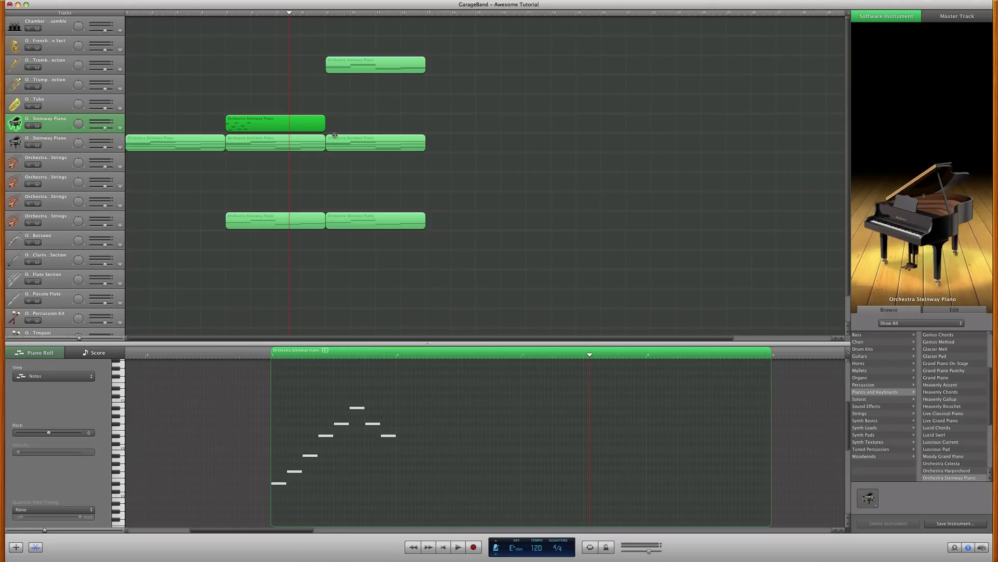
# Step: Continue the piano arpeggio through bar 6 with eight copied eighth notes that rise to a peak and fall again
pyautogui.click(388, 436)
pyautogui.moveTo(387, 438); pyautogui.dragTo(419, 446)
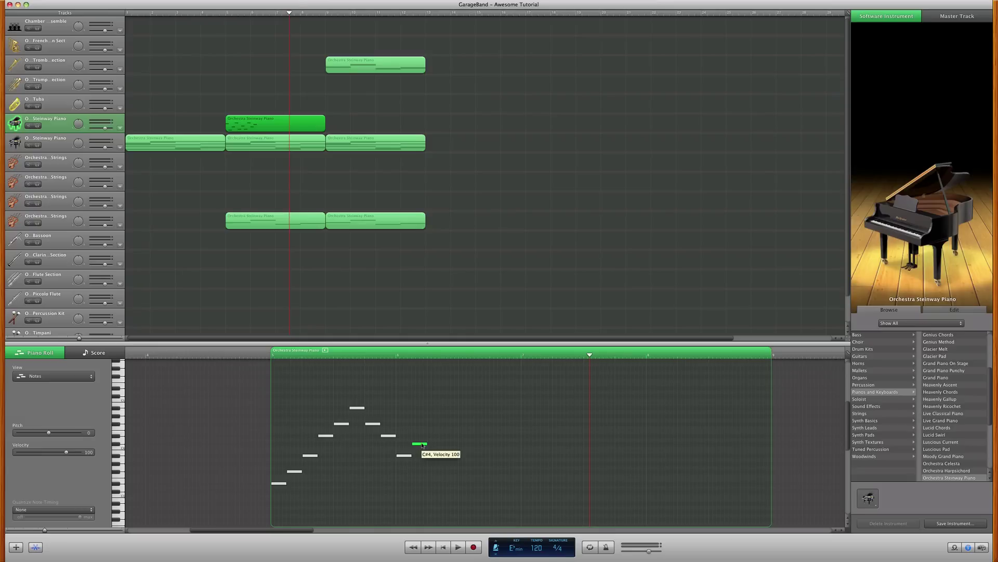
pyautogui.click(406, 456)
pyautogui.click(421, 452)
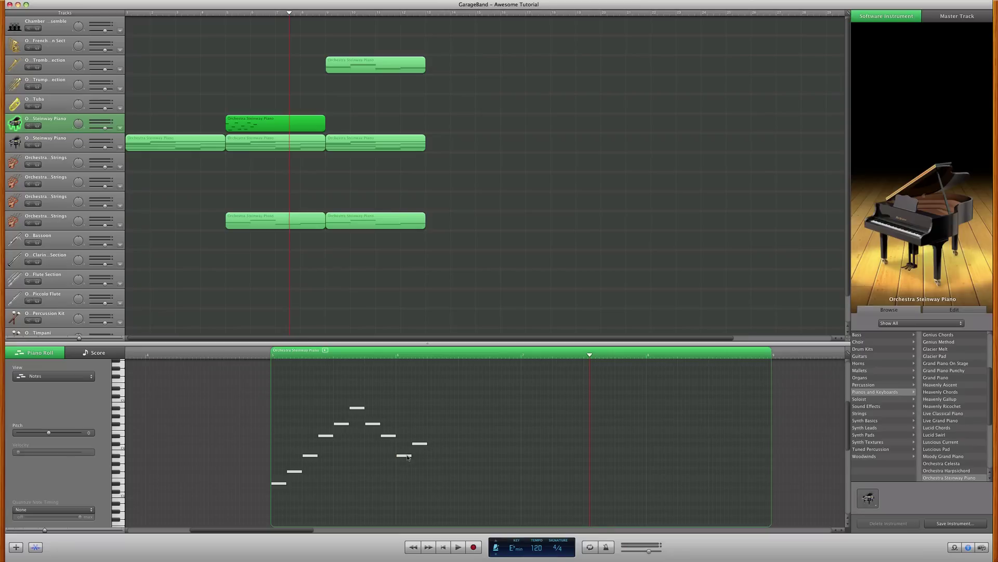
pyautogui.click(408, 457)
pyautogui.moveTo(419, 446); pyautogui.dragTo(479, 445)
pyautogui.moveTo(480, 445); pyautogui.dragTo(511, 473)
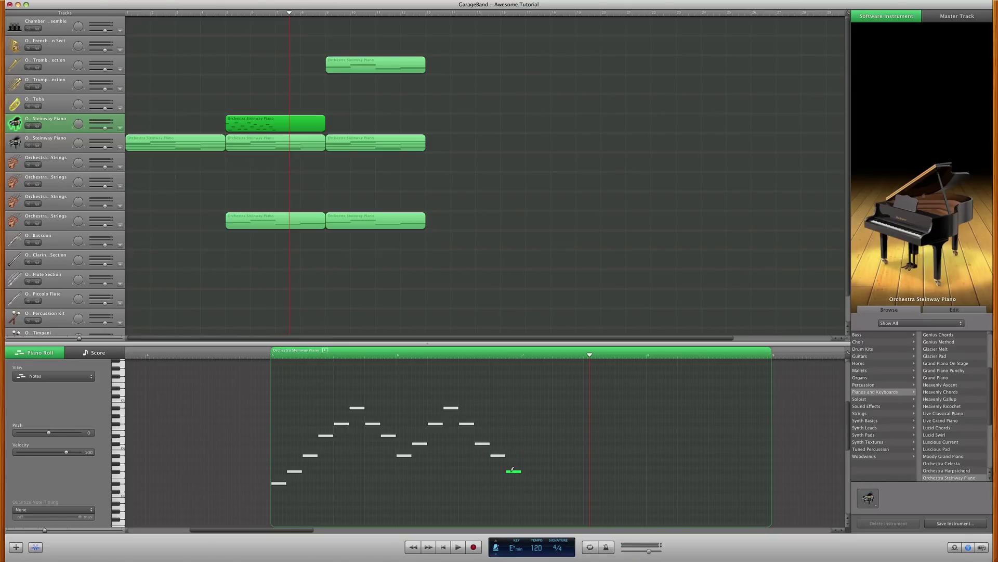
# Step: Continue the piano arpeggio through bar 7 with copied eighth notes that dip and climb again
pyautogui.hscroll(3, 514, 473)
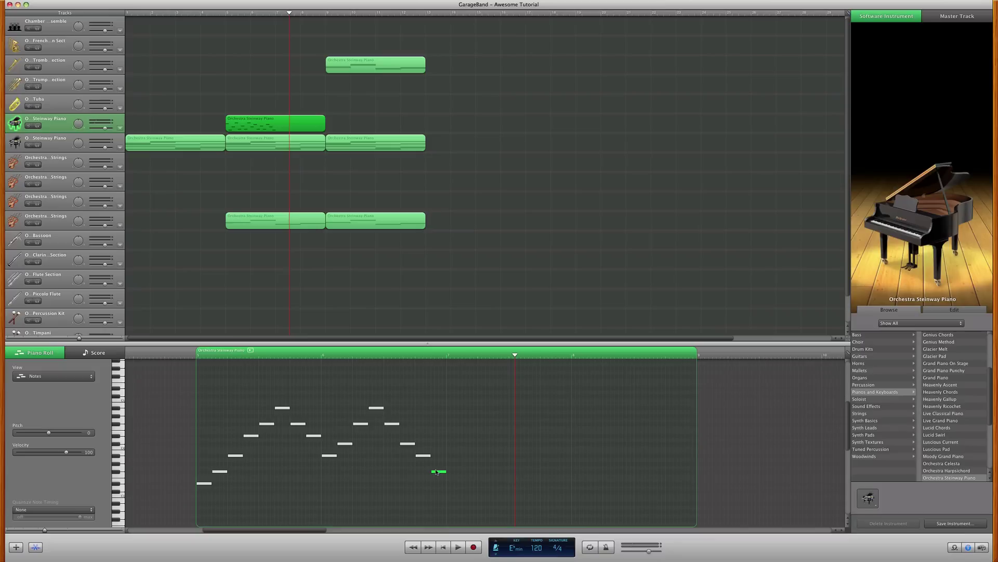
pyautogui.moveTo(436, 472); pyautogui.dragTo(485, 479)
pyautogui.moveTo(485, 476); pyautogui.dragTo(553, 446)
pyautogui.moveTo(545, 446); pyautogui.dragTo(560, 431)
pyautogui.scroll(3, 571, 436)
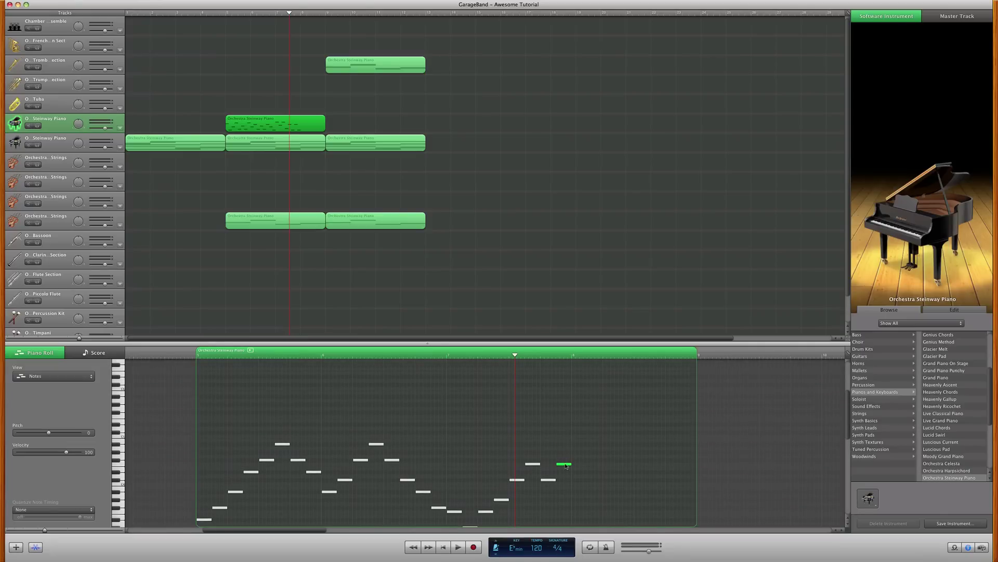
# Step: Complete the piano arpeggio through bar 8 with climbing copied eighth notes that alternate at the peak, and play it back
pyautogui.moveTo(566, 466); pyautogui.dragTo(688, 408)
pyautogui.click(219, 13)
pyautogui.press('space')
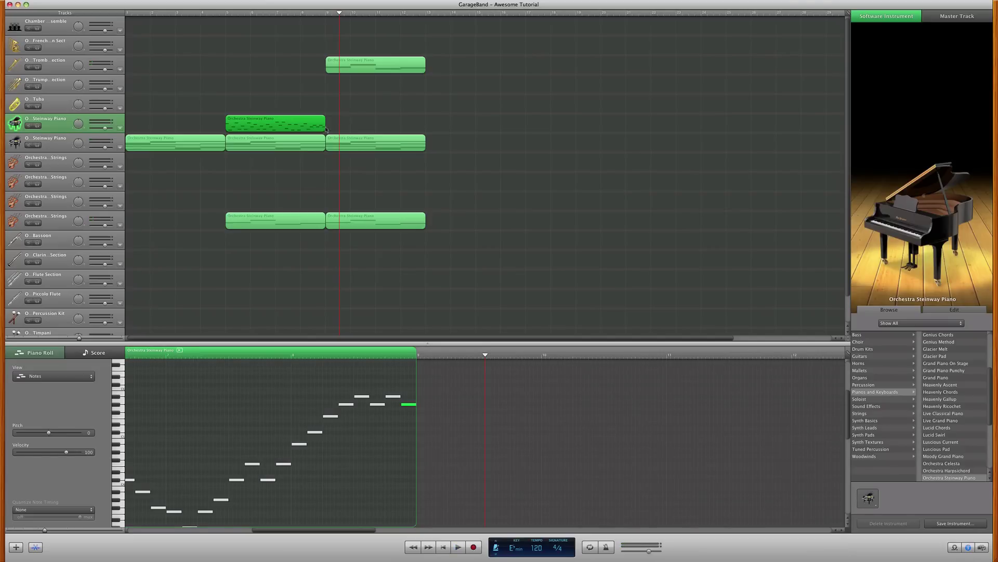
# Step: Extend the piano arpeggio region to bar 13, fill bar 9 with copied eighth notes alternating between two pitches, and play it
pyautogui.moveTo(323, 125); pyautogui.dragTo(425, 126)
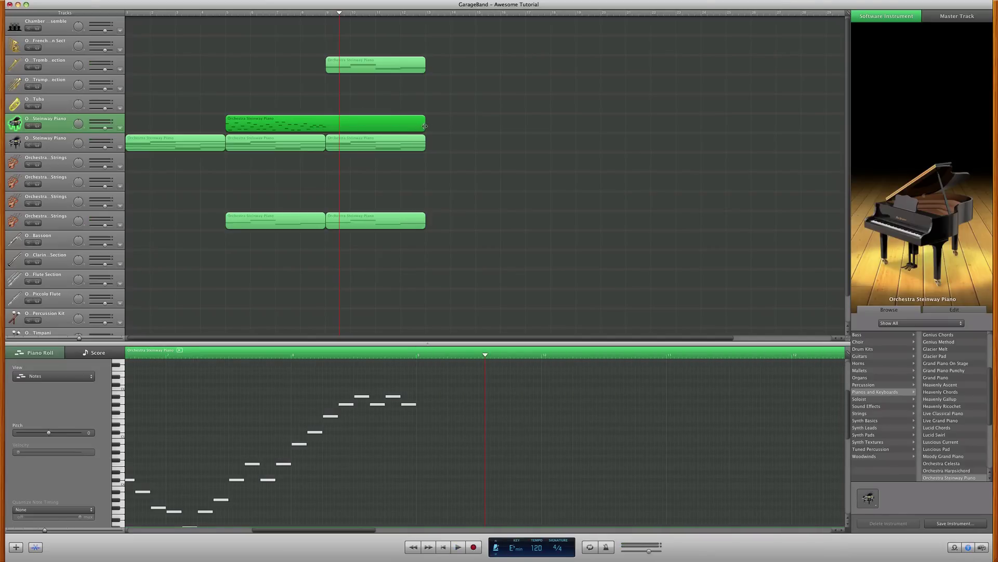
pyautogui.hscroll(-3, 441, 441)
pyautogui.moveTo(520, 382); pyautogui.dragTo(379, 444)
pyautogui.click(479, 424)
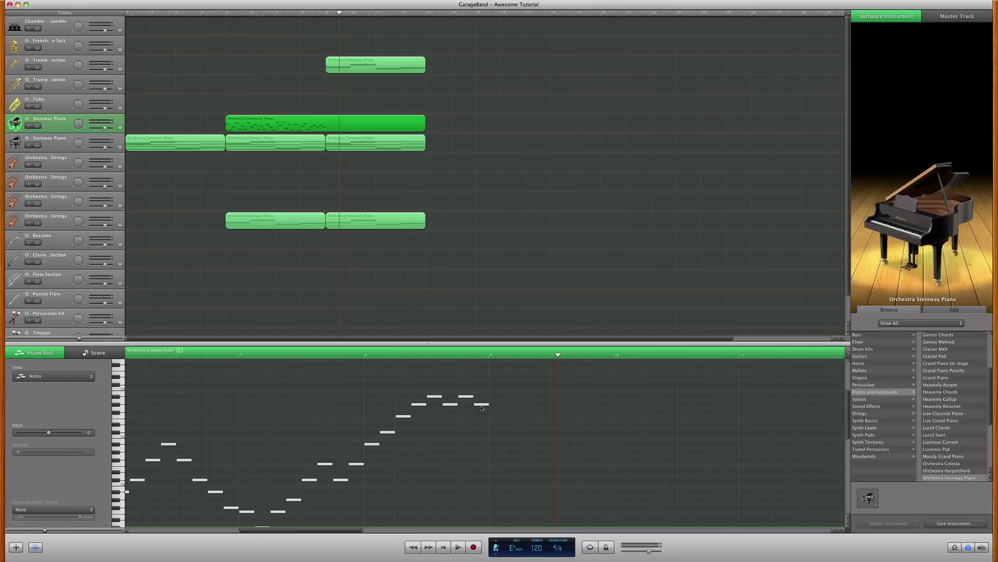
pyautogui.moveTo(482, 406)
pyautogui.mouseDown()
pyautogui.moveTo(505, 410)
pyautogui.moveTo(497, 399)
pyautogui.moveTo(510, 377)
pyautogui.moveTo(525, 399)
pyautogui.moveTo(503, 376)
pyautogui.moveTo(535, 400)
pyautogui.moveTo(622, 399)
pyautogui.mouseUp()
pyautogui.click(525, 400)
pyautogui.press('Delete')
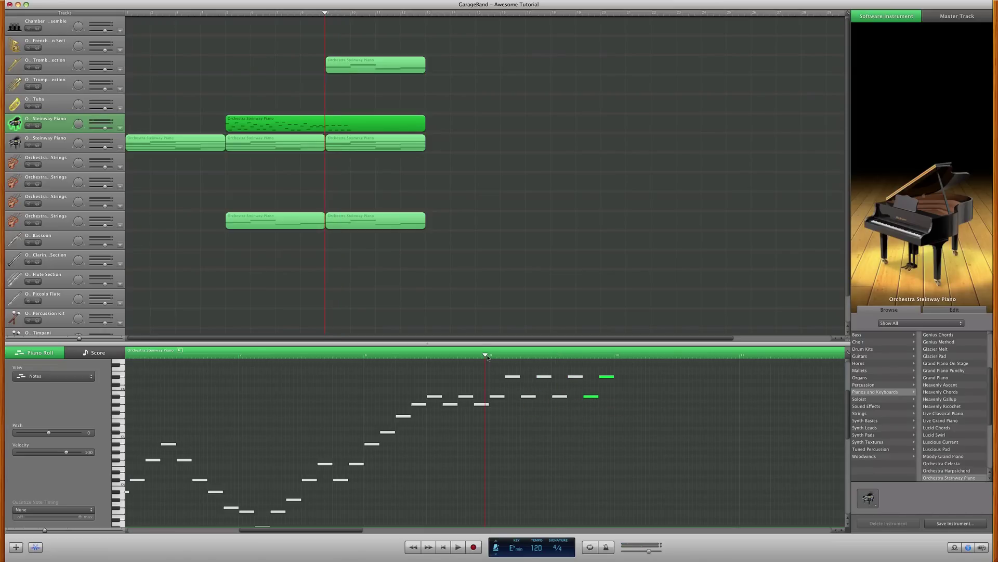
pyautogui.press('space')
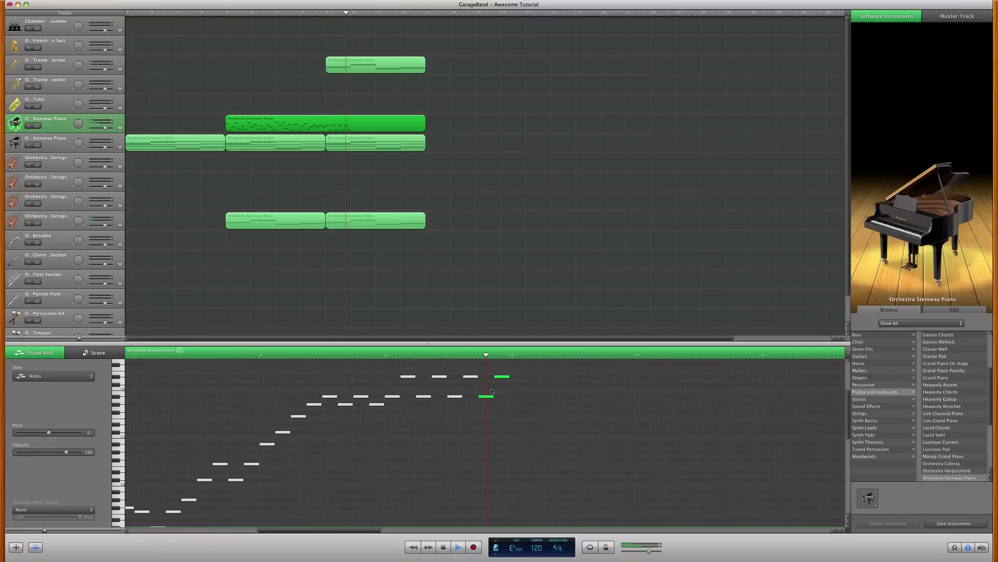
pyautogui.press('space')
# Step: Copy the alternating eighth-note pattern into bars 10 to 12, moving its upper and lower notes to fit each chord
pyautogui.moveTo(503, 403); pyautogui.dragTo(604, 373)
pyautogui.moveTo(597, 376); pyautogui.dragTo(508, 409)
pyautogui.scroll(1, 619, 387)
pyautogui.hscroll(-2, 619, 387)
pyautogui.moveTo(597, 407); pyautogui.dragTo(837, 416)
pyautogui.scroll(3, 635, 407)
pyautogui.moveTo(762, 391); pyautogui.dragTo(790, 407)
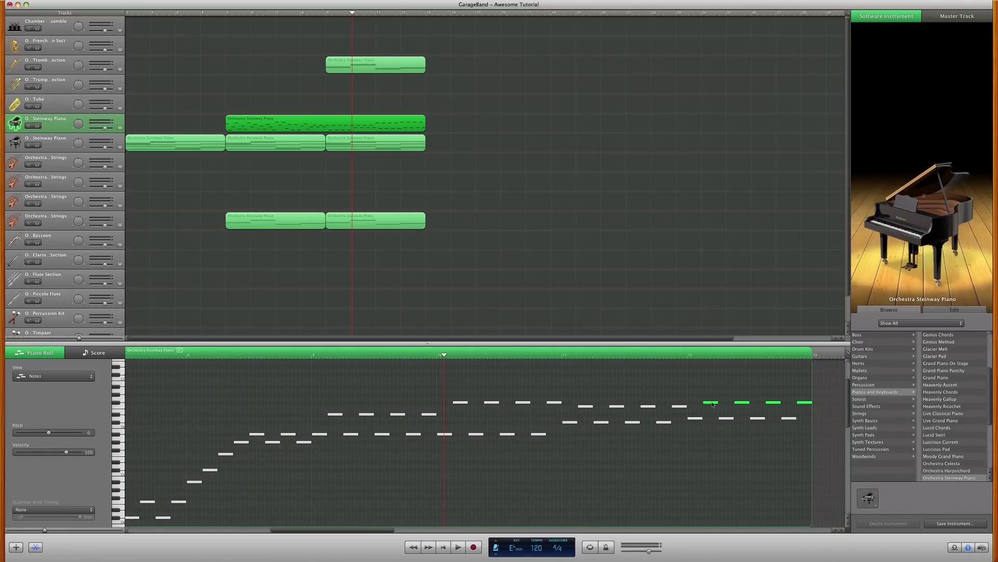
# Step: Try the upper arpeggio notes of bar 12 at a higher pitch and play the section from bar 9
pyautogui.moveTo(713, 404); pyautogui.dragTo(713, 396)
pyautogui.click(696, 418)
pyautogui.click(709, 395)
pyautogui.click(705, 414)
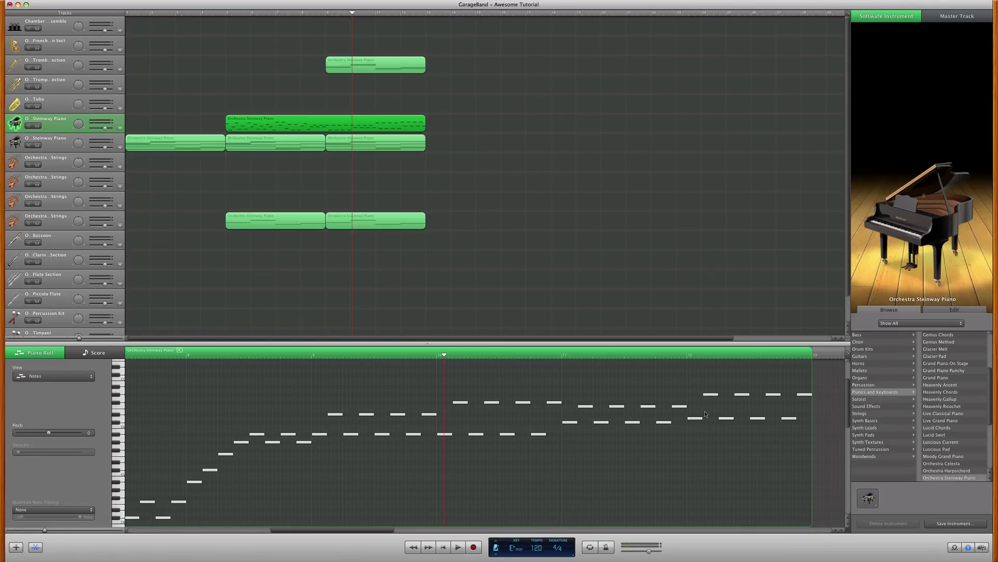
pyautogui.click(509, 100)
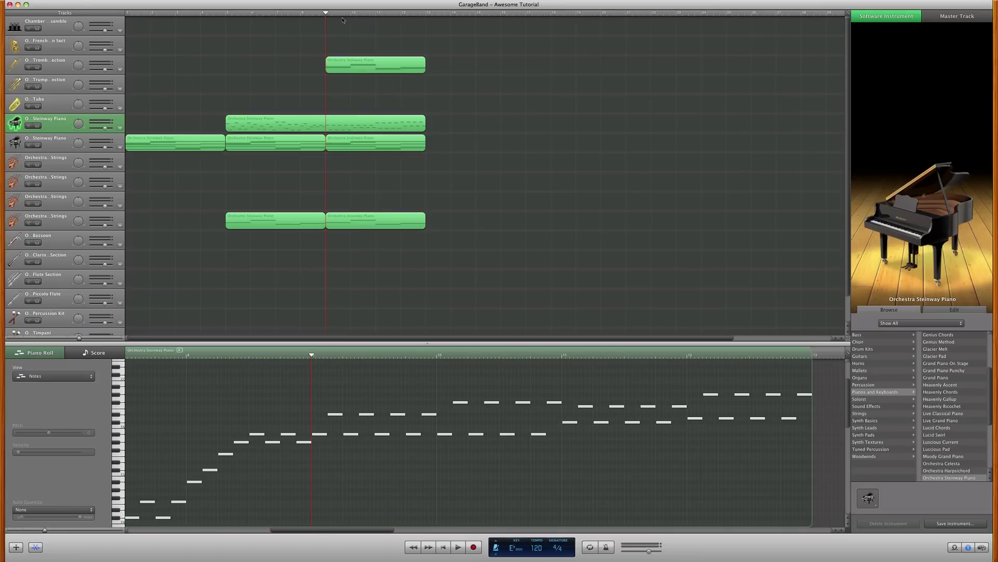
pyautogui.press('space')
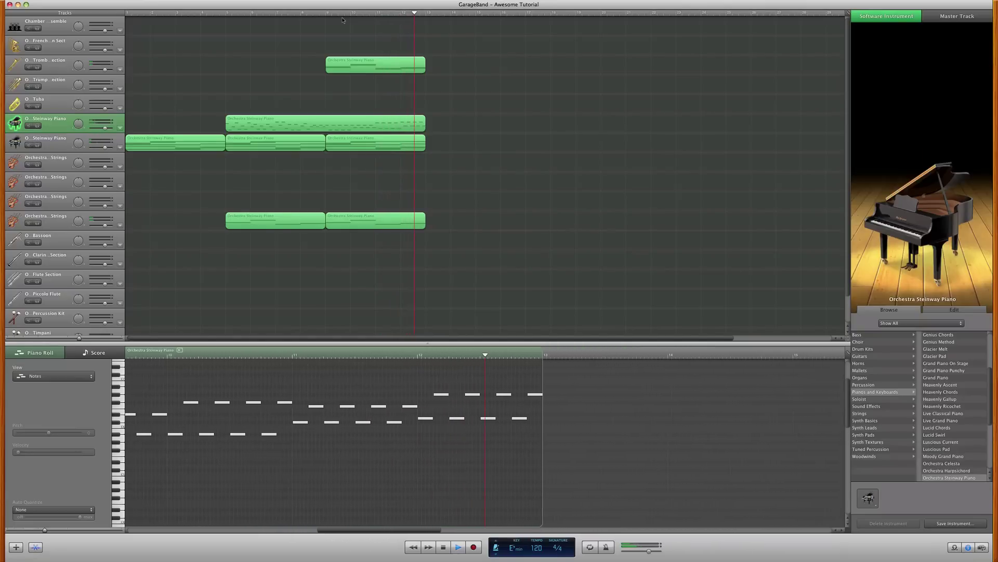
# Step: Lower the upper arpeggio notes of bar 12 to the pitch of bar 11's upper notes and replay the passage
pyautogui.moveTo(378, 385); pyautogui.dragTo(484, 410)
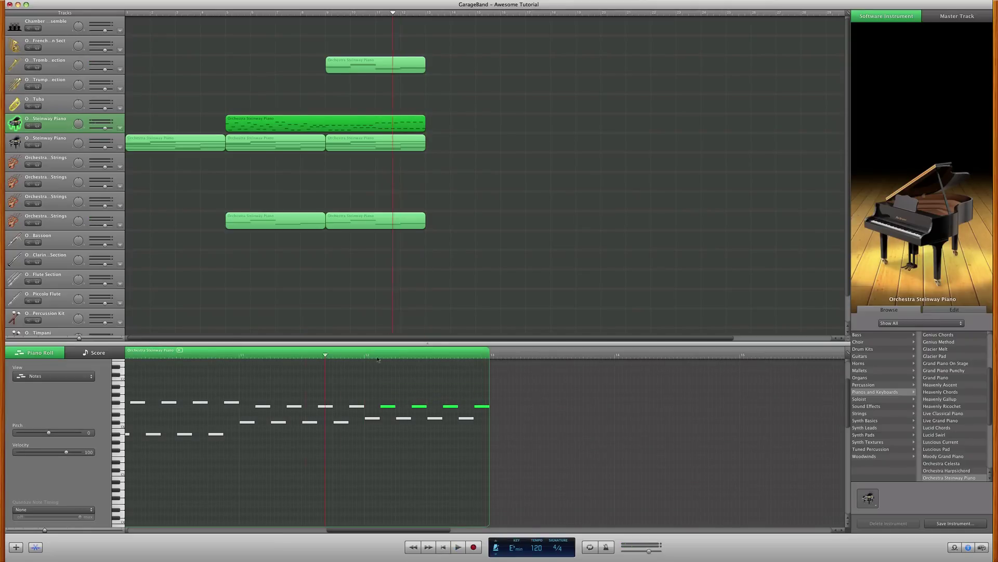
pyautogui.press('space')
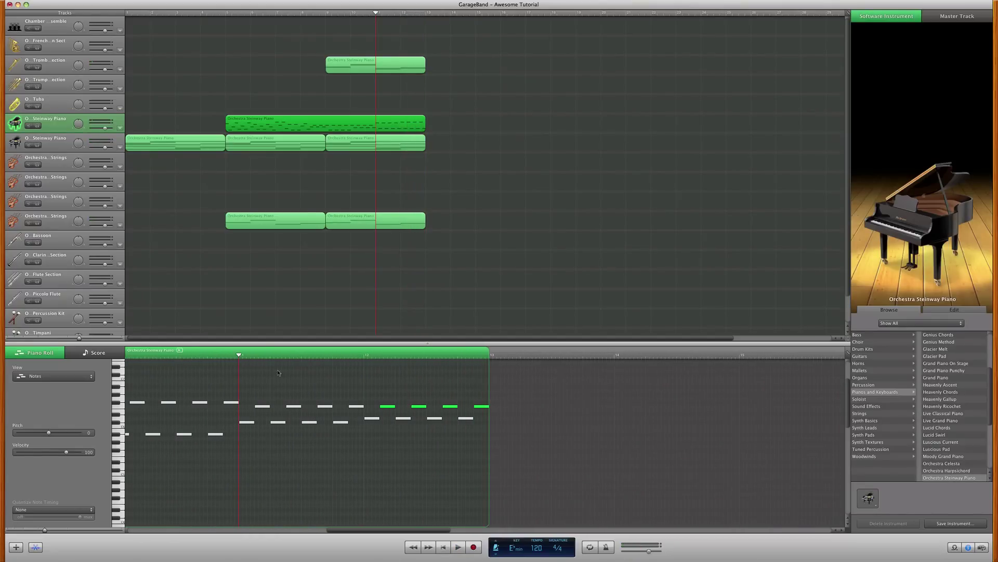
pyautogui.click(272, 423)
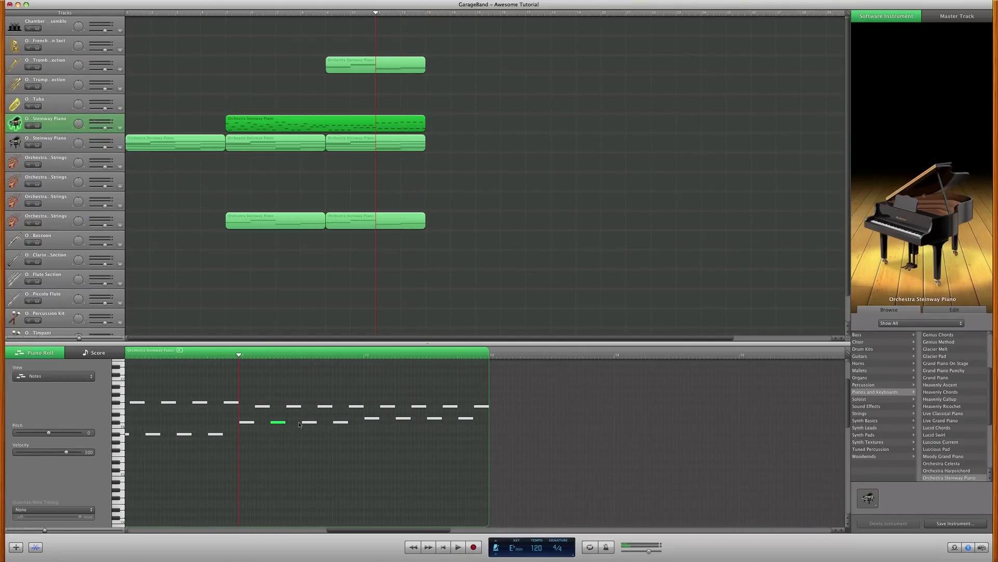
pyautogui.click(373, 422)
pyautogui.press('space')
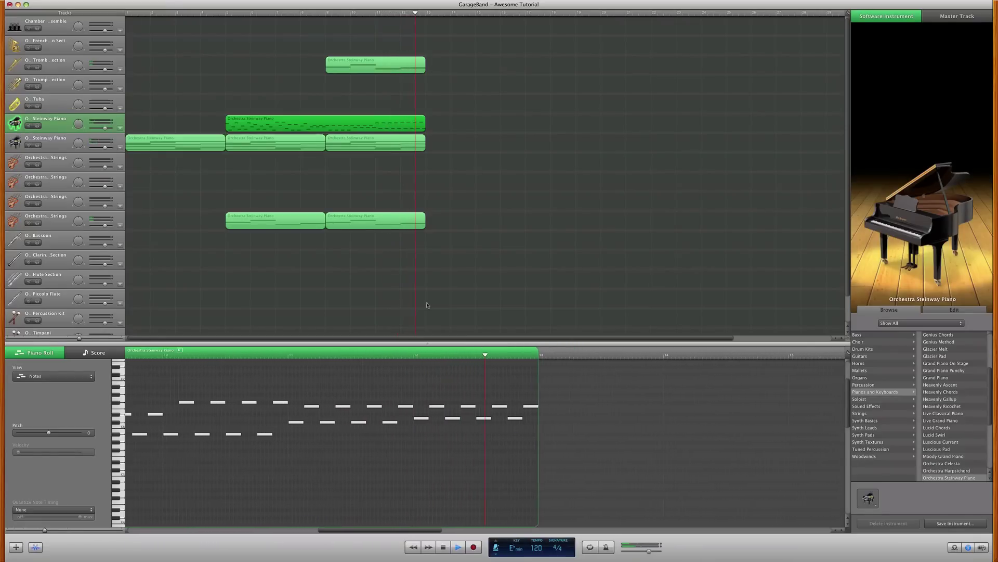
# Step: Split the piano arpeggio region at bar 9 and copy its second half to bar 13
pyautogui.click(434, 67)
pyautogui.moveTo(436, 59); pyautogui.dragTo(408, 222)
pyautogui.click(457, 184)
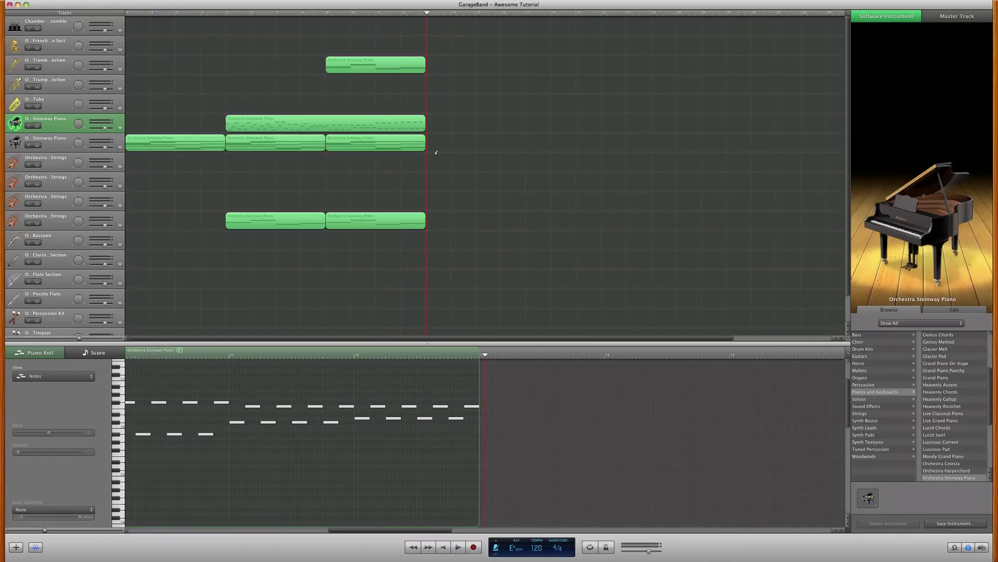
pyautogui.click(334, 124)
pyautogui.click(326, 14)
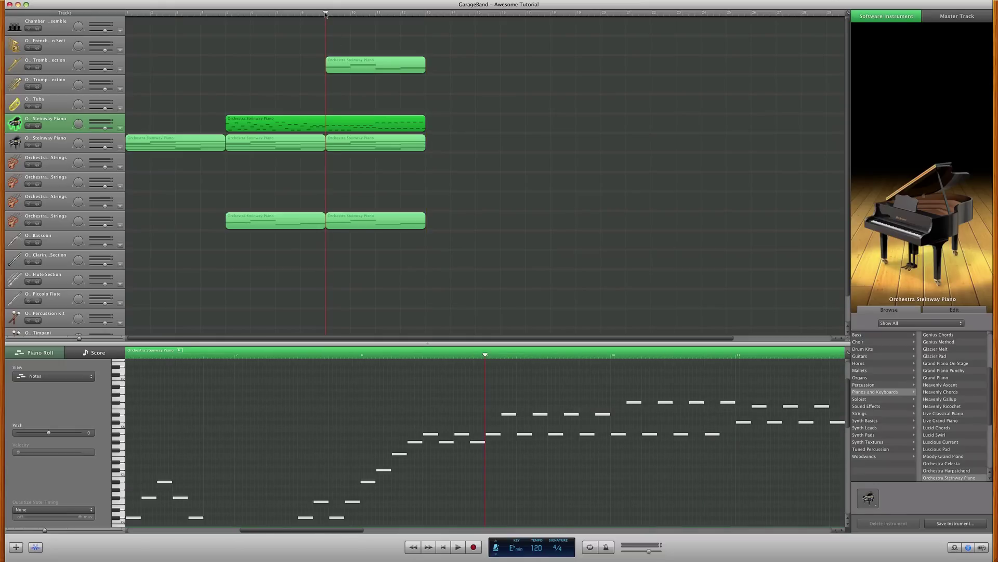
pyautogui.press('super+t')
pyautogui.click(342, 129)
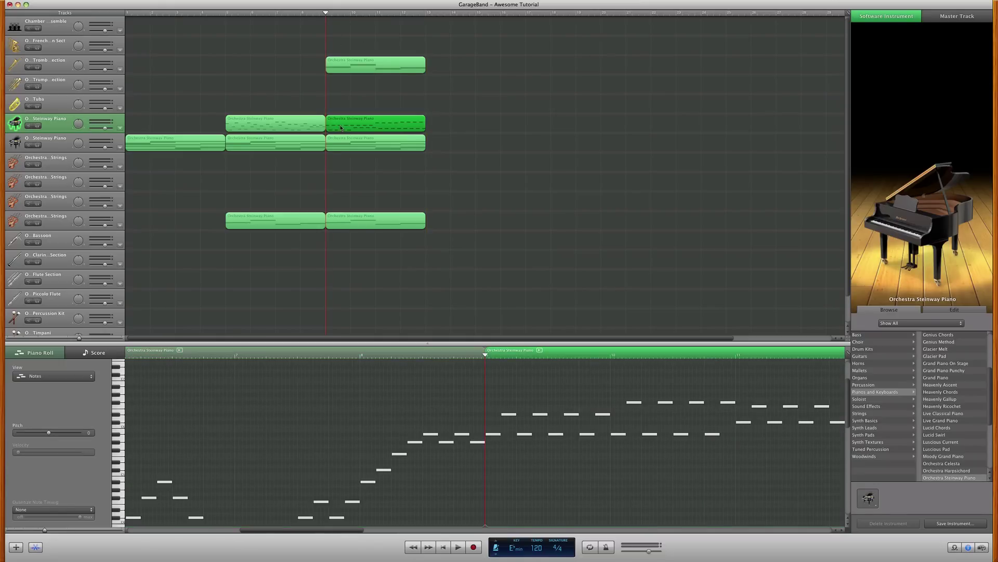
pyautogui.moveTo(342, 129); pyautogui.dragTo(442, 127)
# Step: Copy the bar 9 piano chord, strings and trombone regions to bar 13 on their own tracks
pyautogui.moveTo(371, 147); pyautogui.dragTo(472, 149)
pyautogui.moveTo(445, 222); pyautogui.dragTo(464, 225)
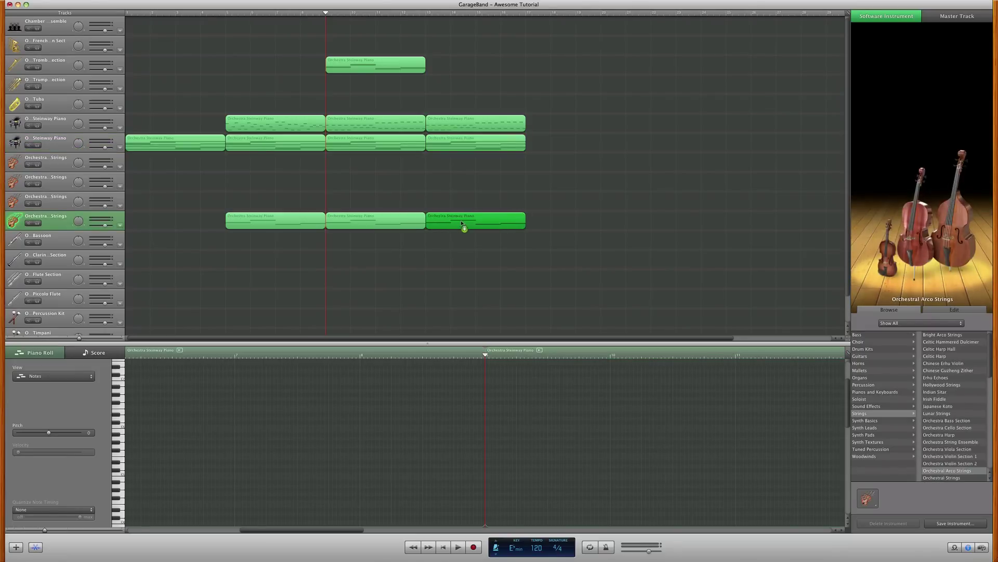
pyautogui.moveTo(343, 64); pyautogui.dragTo(439, 70)
pyautogui.click(548, 87)
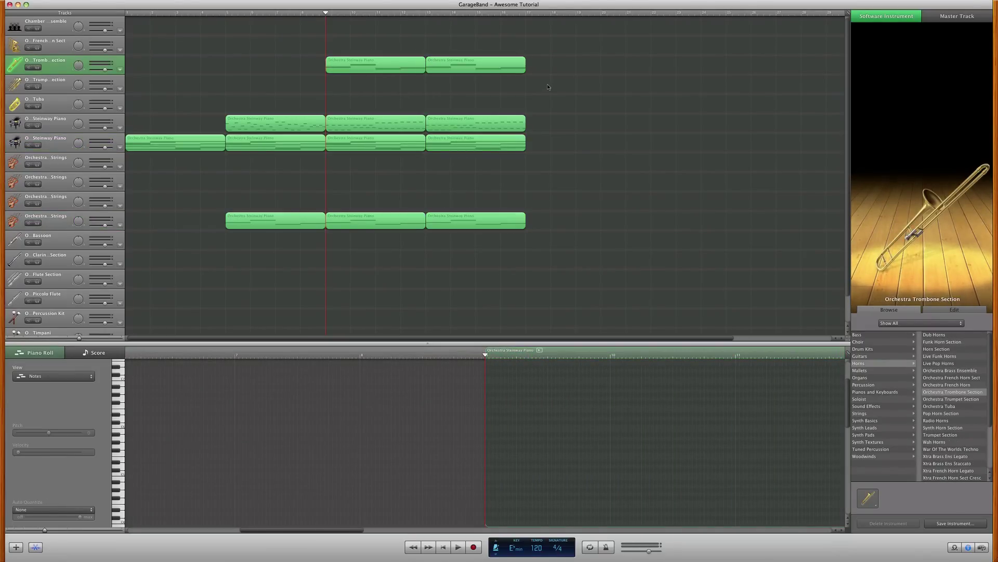
# Step: Copy the trombone region at bar 13 onto the Chamber Ensemble track at the same position
pyautogui.click(425, 12)
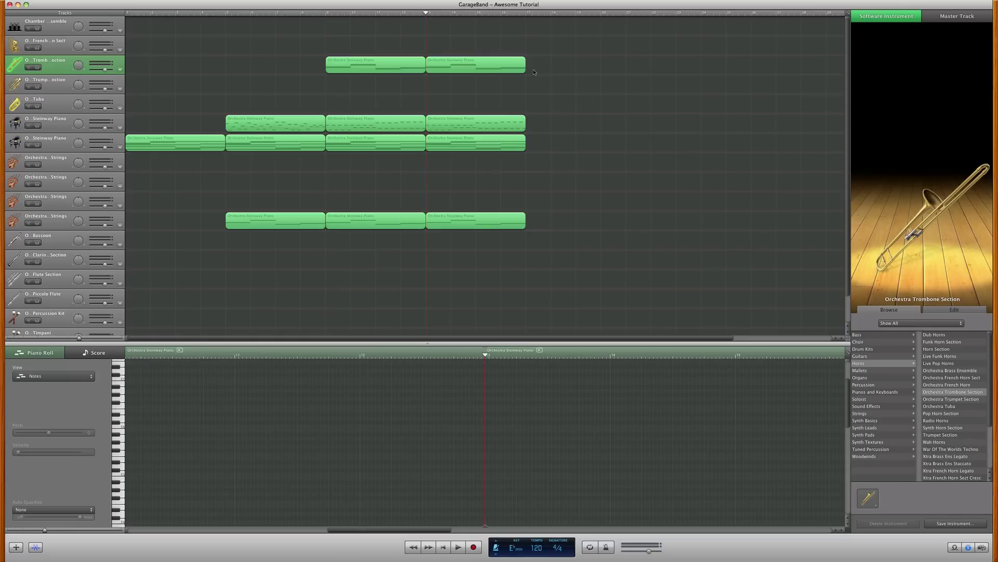
pyautogui.click(48, 42)
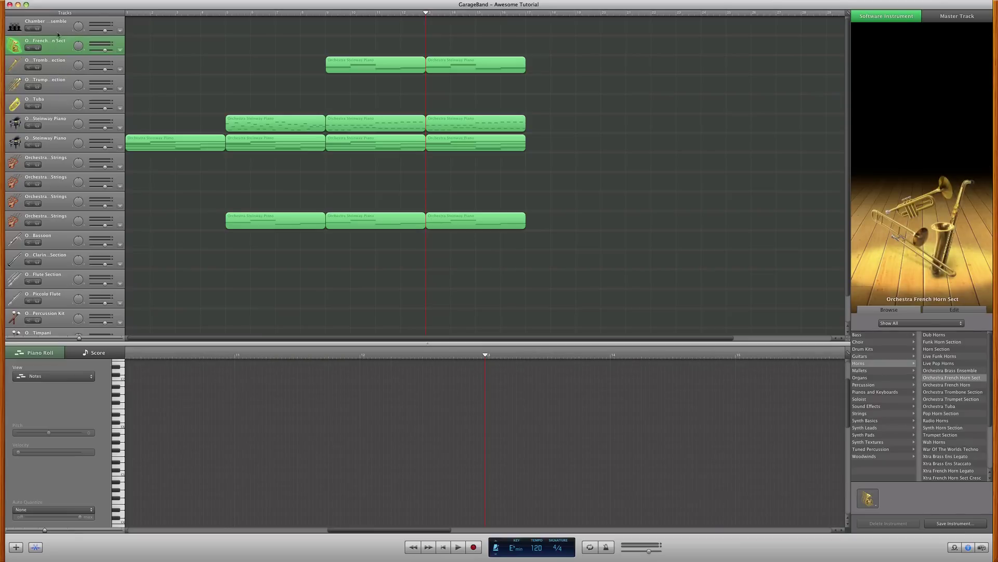
pyautogui.click(57, 23)
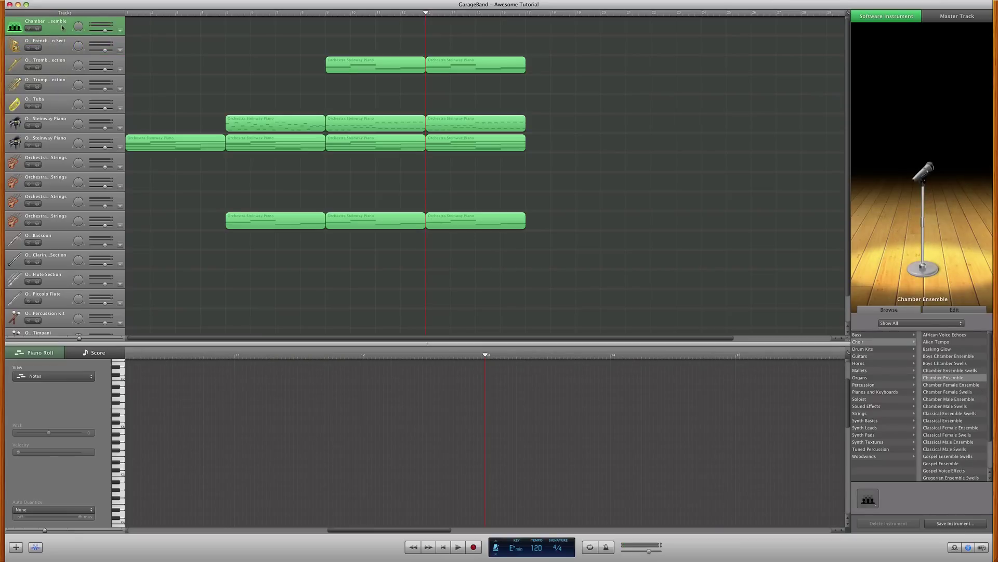
pyautogui.click(396, 14)
pyautogui.click(441, 66)
pyautogui.moveTo(442, 61); pyautogui.dragTo(442, 23)
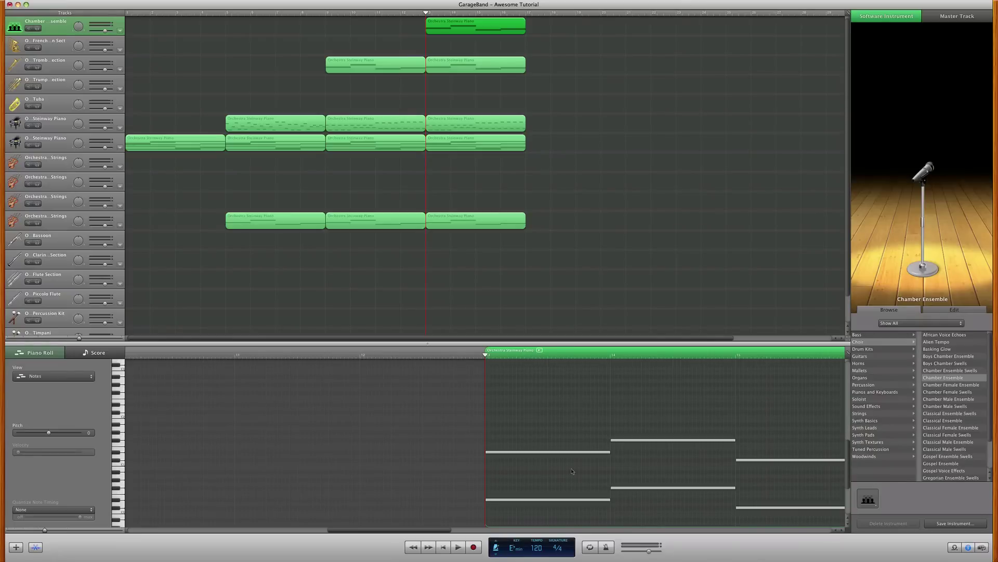
# Step: Delete the lower octave notes from the Chamber Ensemble region and raise the remaining four notes one octave
pyautogui.click(570, 501)
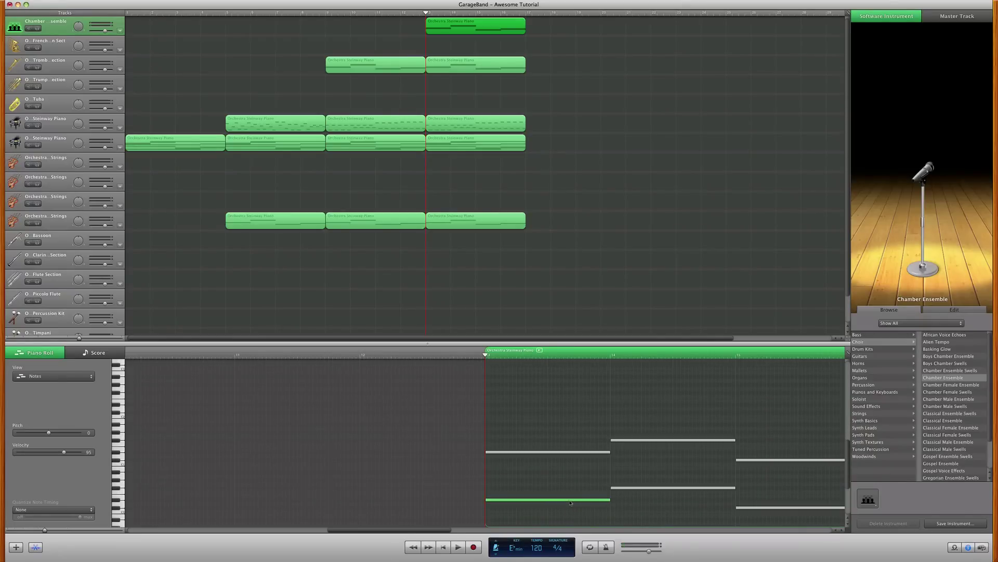
pyautogui.moveTo(573, 484); pyautogui.dragTo(860, 517)
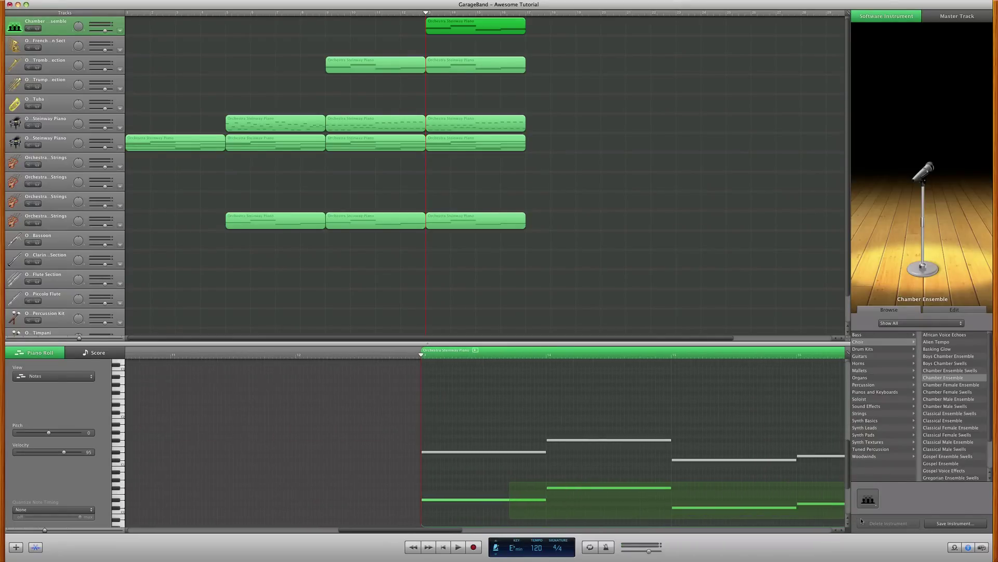
pyautogui.press('Delete')
pyautogui.moveTo(806, 488); pyautogui.dragTo(446, 406)
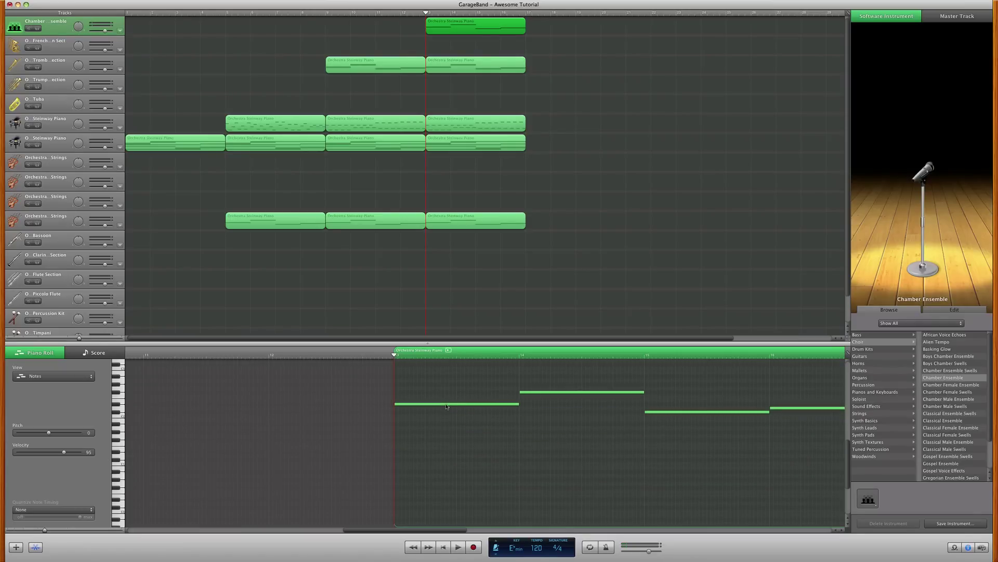
# Step: Add a copied harmony note above each of the four Chamber Ensemble notes and play back from bar 13
pyautogui.hscroll(2, 446, 407)
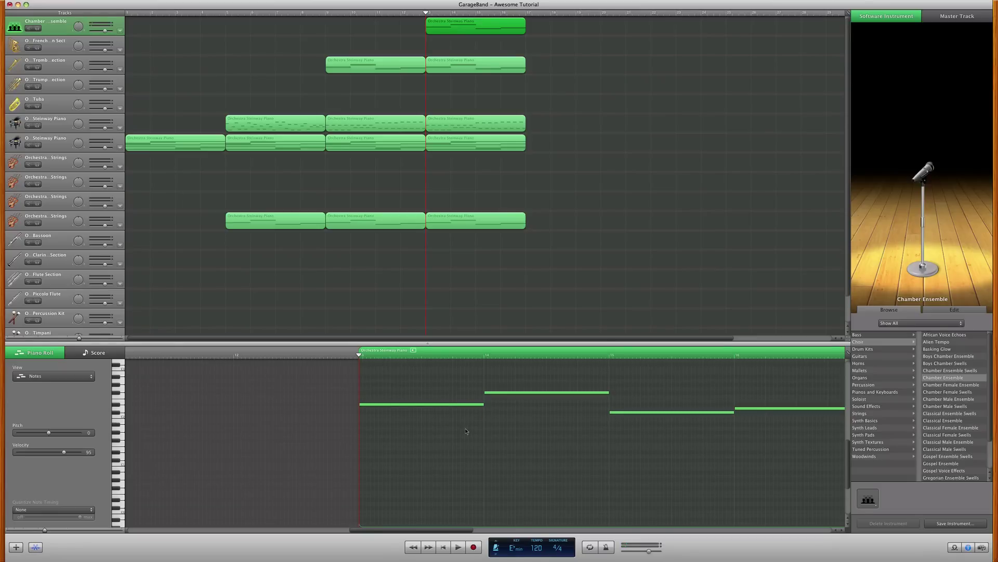
pyautogui.scroll(2, 446, 407)
pyautogui.click(462, 424)
pyautogui.moveTo(461, 440); pyautogui.dragTo(498, 401)
pyautogui.click(498, 427)
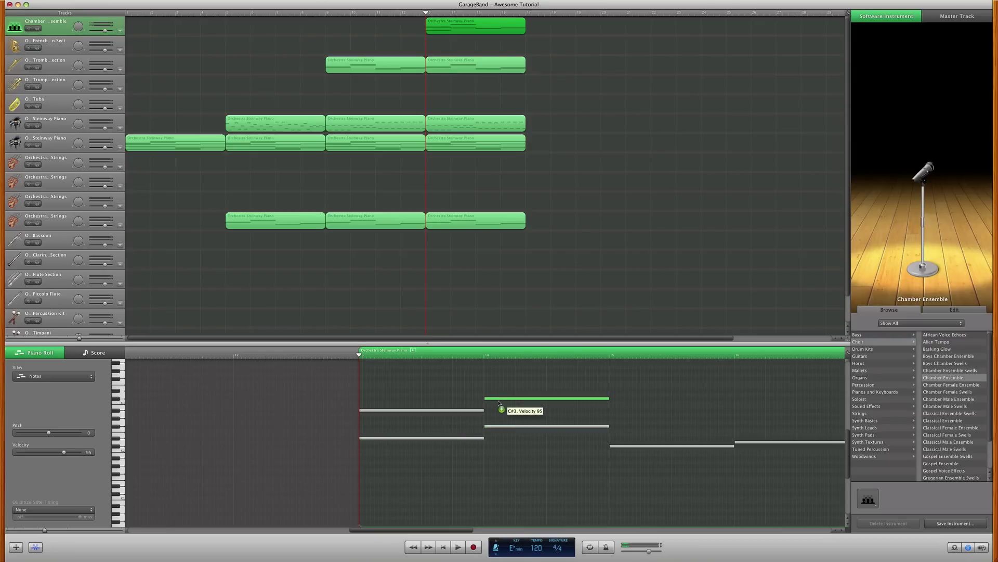
pyautogui.click(626, 446)
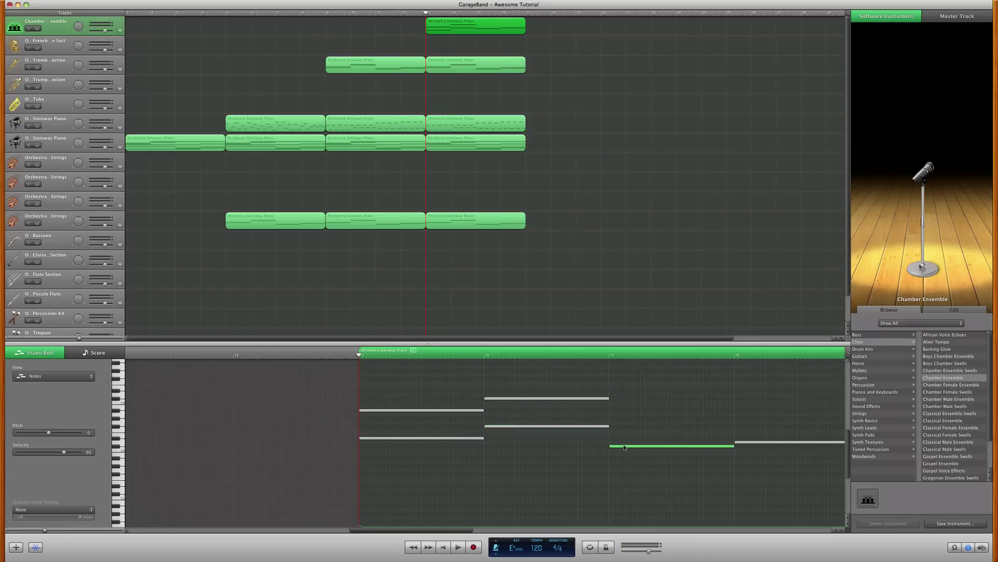
pyautogui.moveTo(626, 448); pyautogui.dragTo(625, 419)
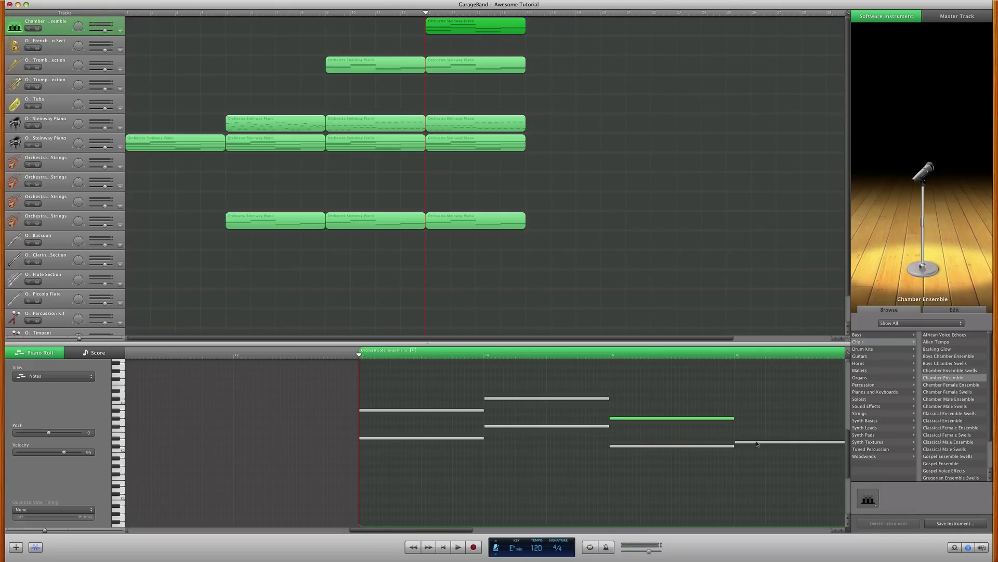
pyautogui.moveTo(757, 444); pyautogui.dragTo(754, 421)
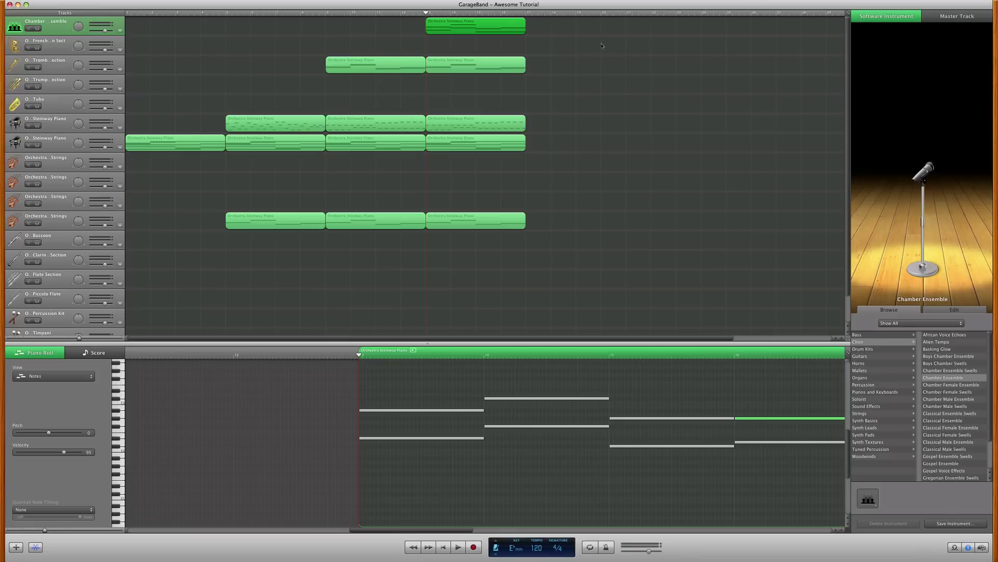
pyautogui.press('space')
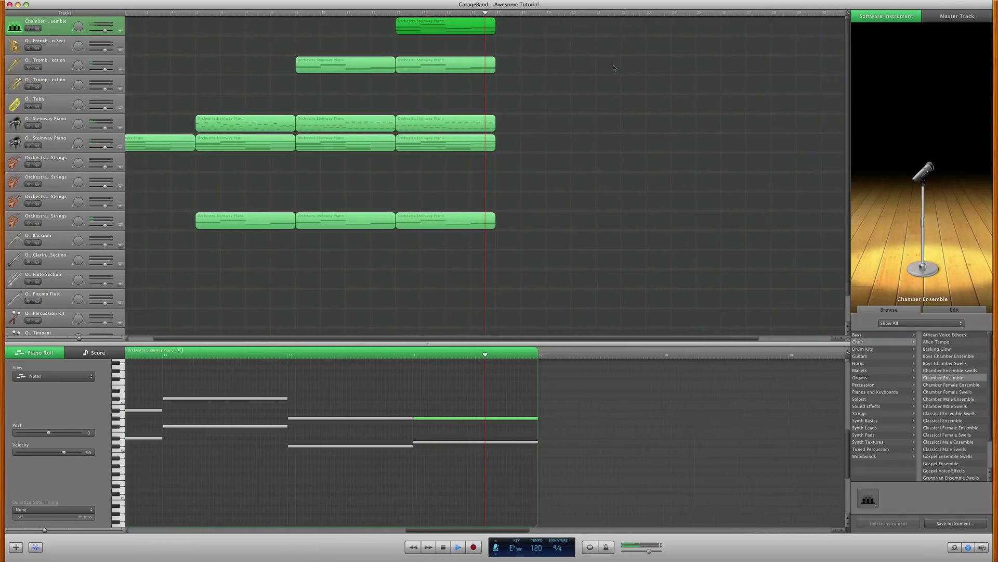
pyautogui.press('space')
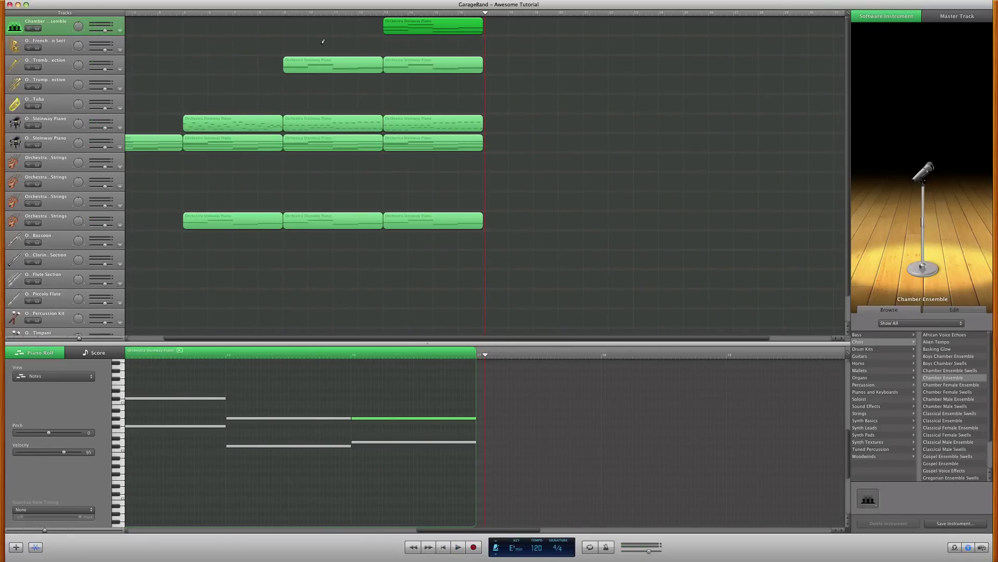
# Step: Duplicate the Chamber Ensemble track three times and move the original track with its region below the three copies
pyautogui.press('super+d')
pyautogui.press('super+d')
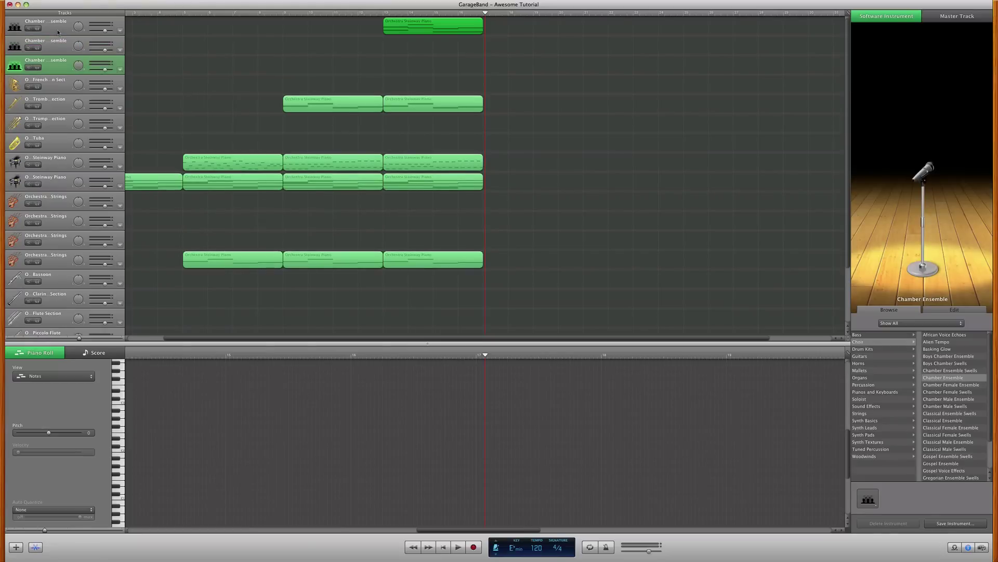
pyautogui.press('super+d')
pyautogui.moveTo(56, 27); pyautogui.dragTo(57, 76)
pyautogui.click(57, 65)
pyautogui.click(58, 47)
pyautogui.click(60, 29)
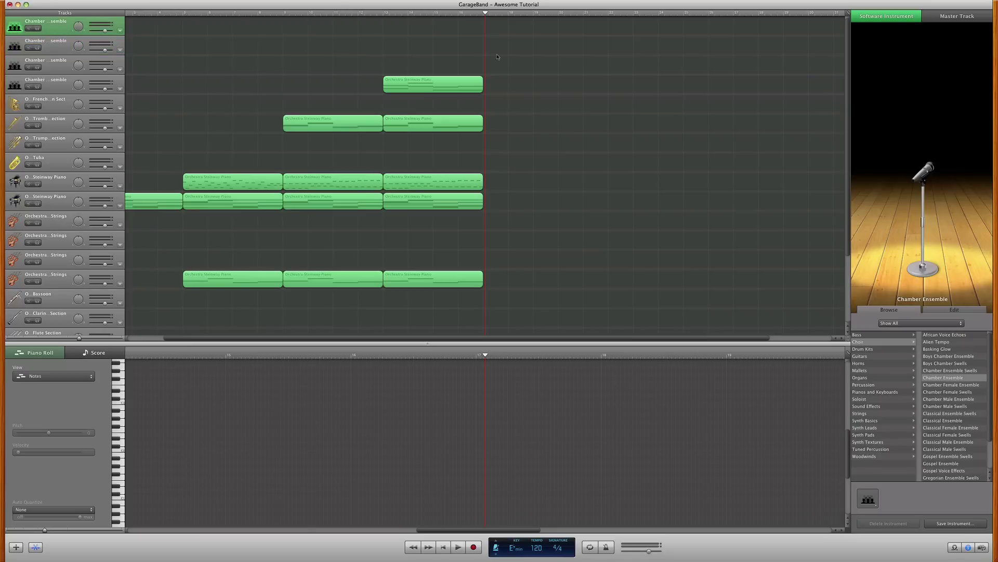
# Step: Lower all notes of the Chamber Ensemble region by about an octave and play the section from bar 13
pyautogui.click(397, 85)
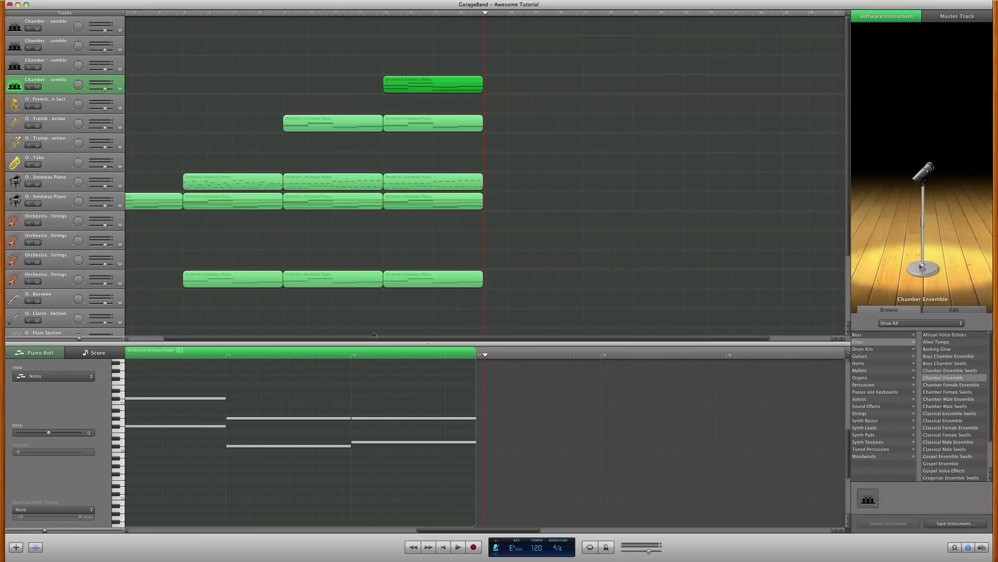
pyautogui.click(367, 419)
pyautogui.press('super+a')
pyautogui.hscroll(-10, 364, 438)
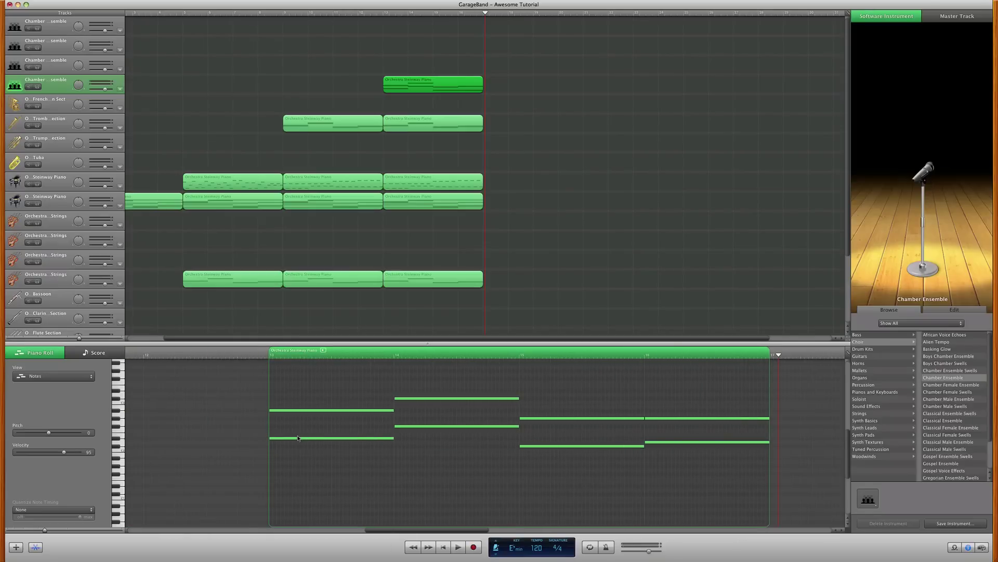
pyautogui.moveTo(293, 440); pyautogui.dragTo(292, 484)
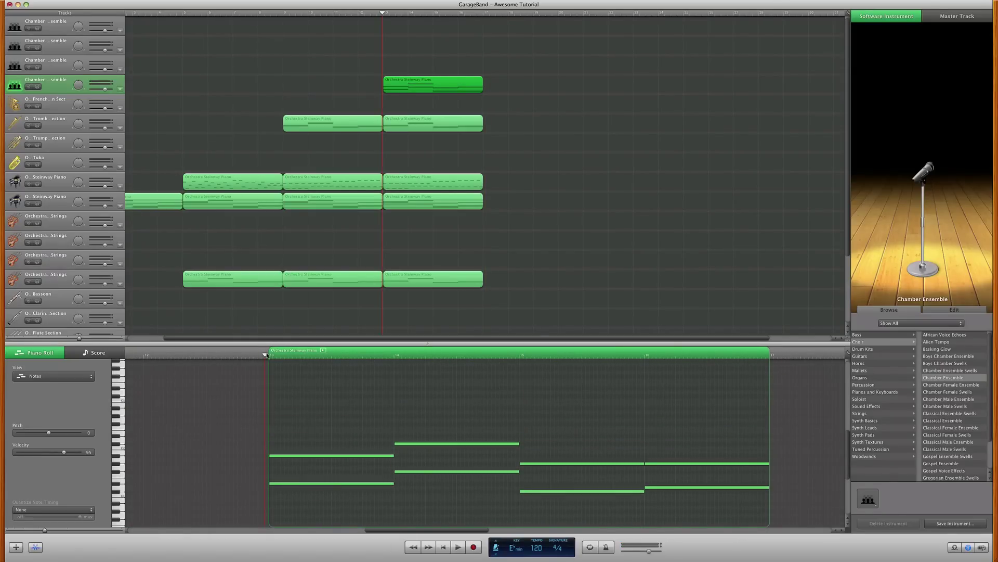
pyautogui.press('space')
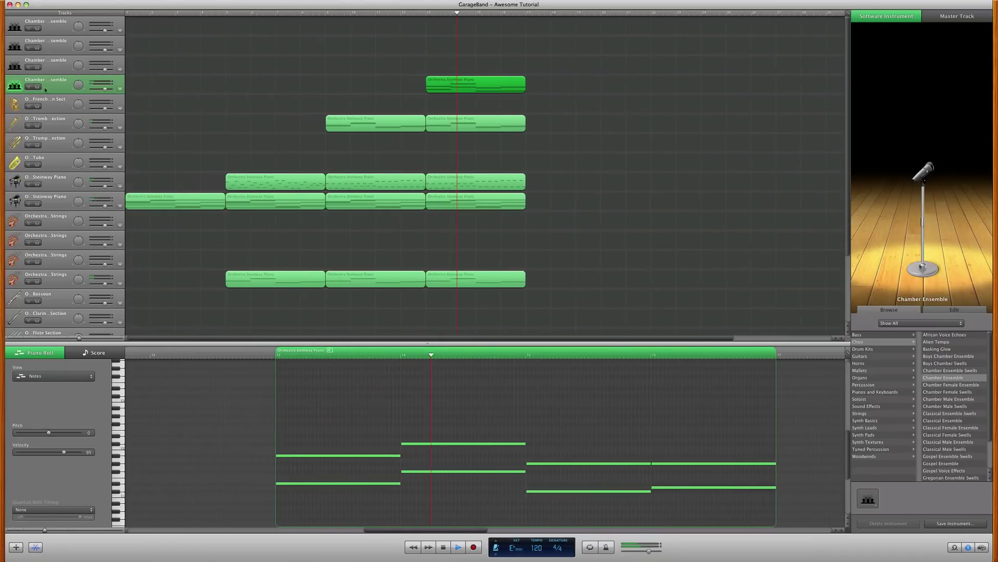
# Step: Solo the Chamber Ensemble track to hear the choir part alone, stop playback and turn the solo off
pyautogui.press('s')
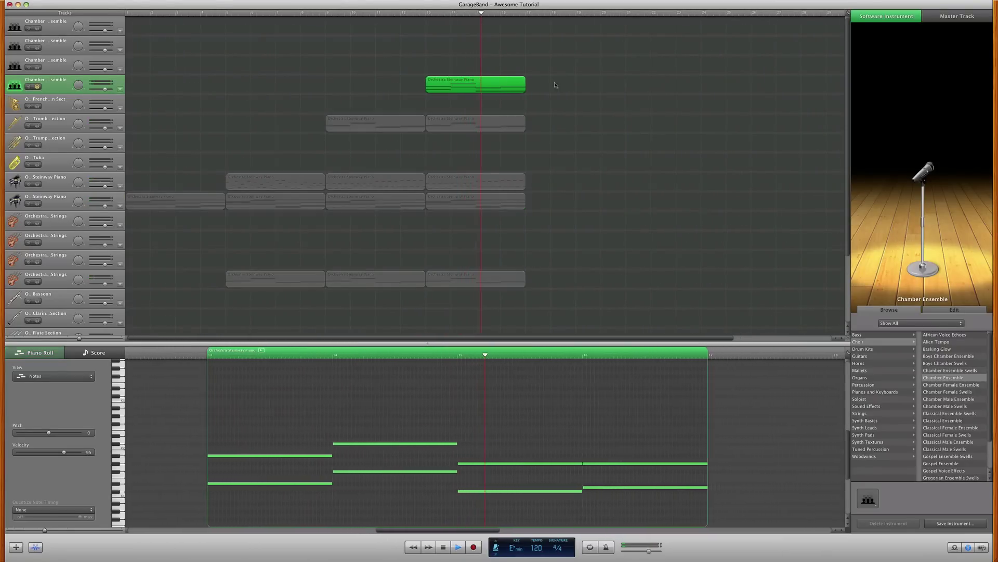
pyautogui.press('space')
pyautogui.click(37, 88)
pyautogui.click(497, 84)
# Step: Record low drum hits on the Orchestra Percussion Kit track from bar 12 and trim the region to start at bar 13
pyautogui.scroll(-1, 372, 151)
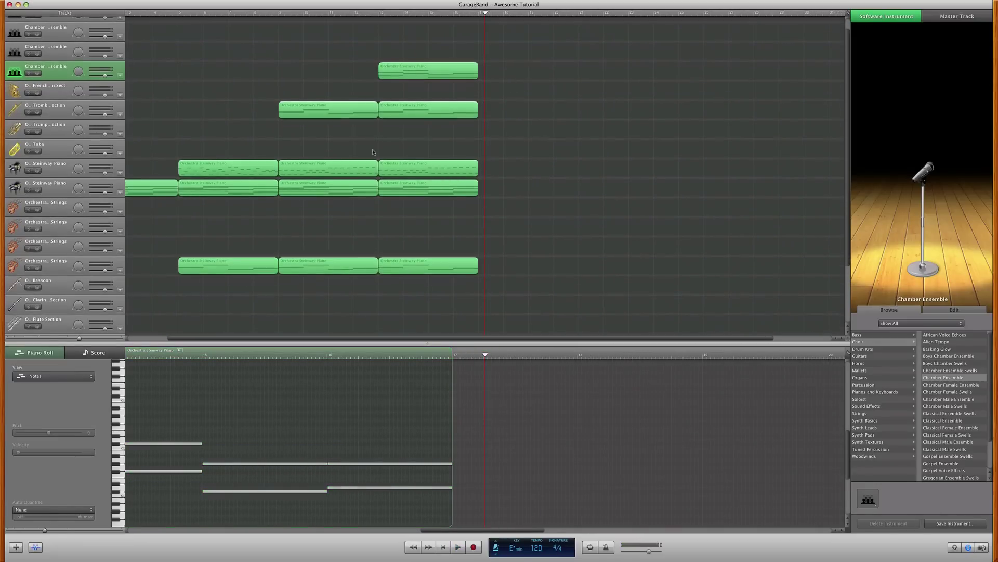
pyautogui.scroll(-3, 360, 222)
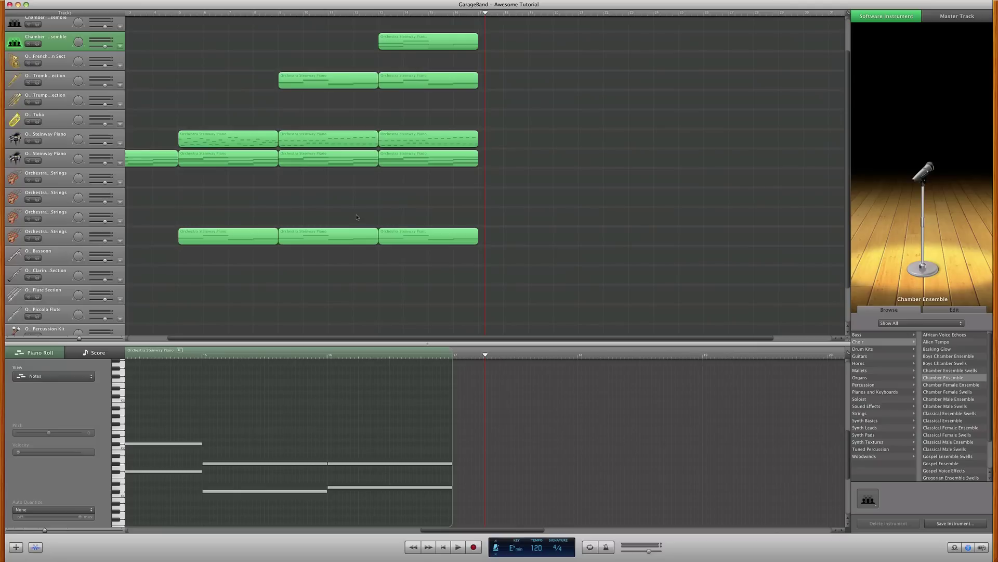
pyautogui.scroll(-1, 133, 259)
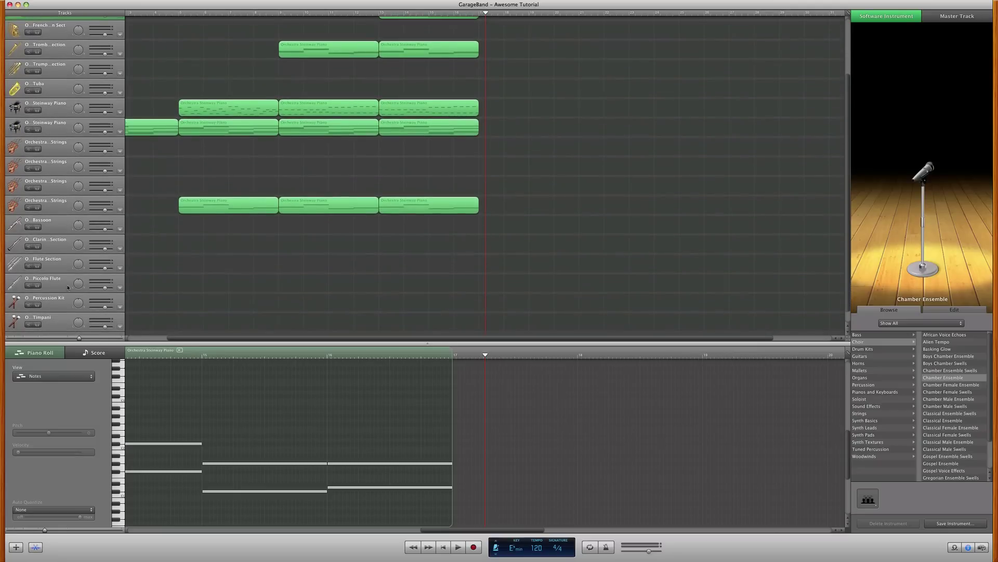
pyautogui.click(62, 305)
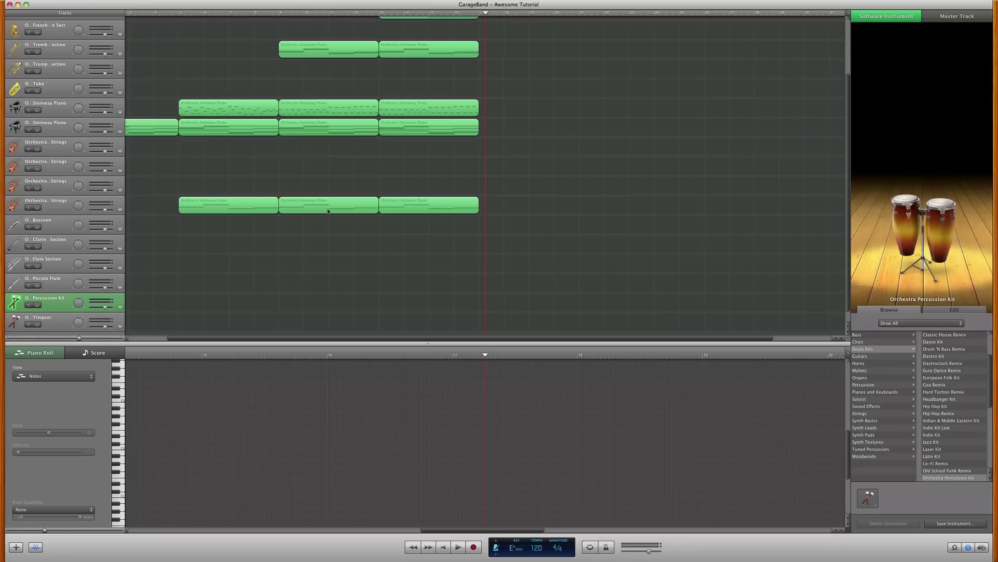
pyautogui.click(354, 13)
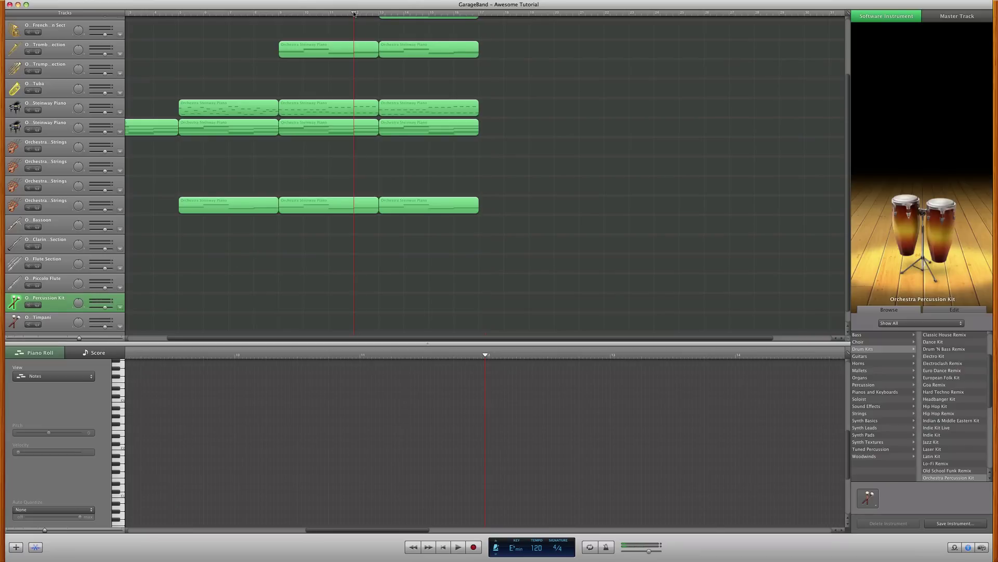
pyautogui.click(474, 549)
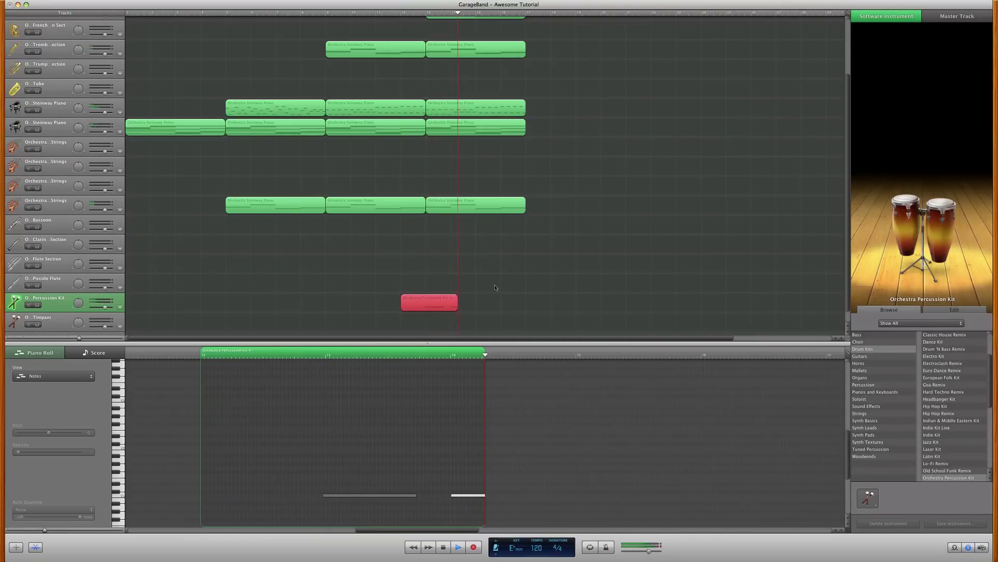
pyautogui.click(458, 547)
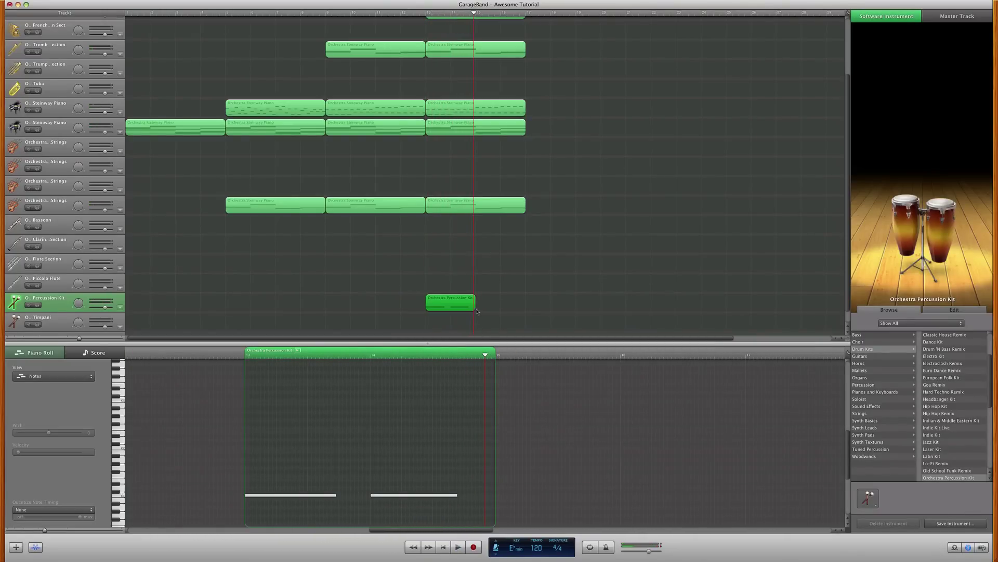
# Step: Extend the Percussion Kit region to four bars, fill each bar with a one-bar copy of the hit and play it back
pyautogui.moveTo(475, 305); pyautogui.dragTo(526, 305)
pyautogui.moveTo(410, 495); pyautogui.dragTo(370, 496)
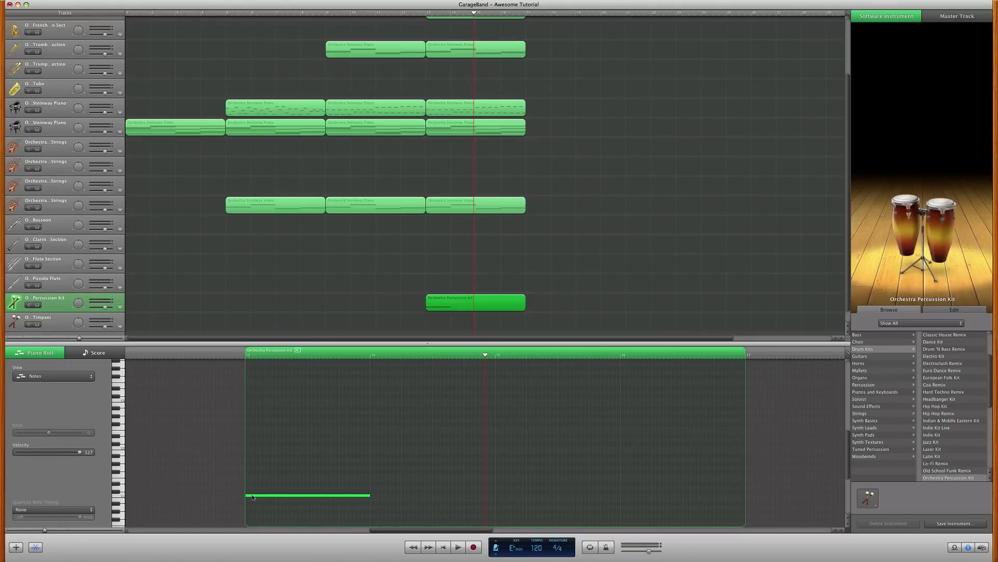
pyautogui.moveTo(252, 497); pyautogui.dragTo(630, 498)
pyautogui.click(419, 14)
pyautogui.press('space')
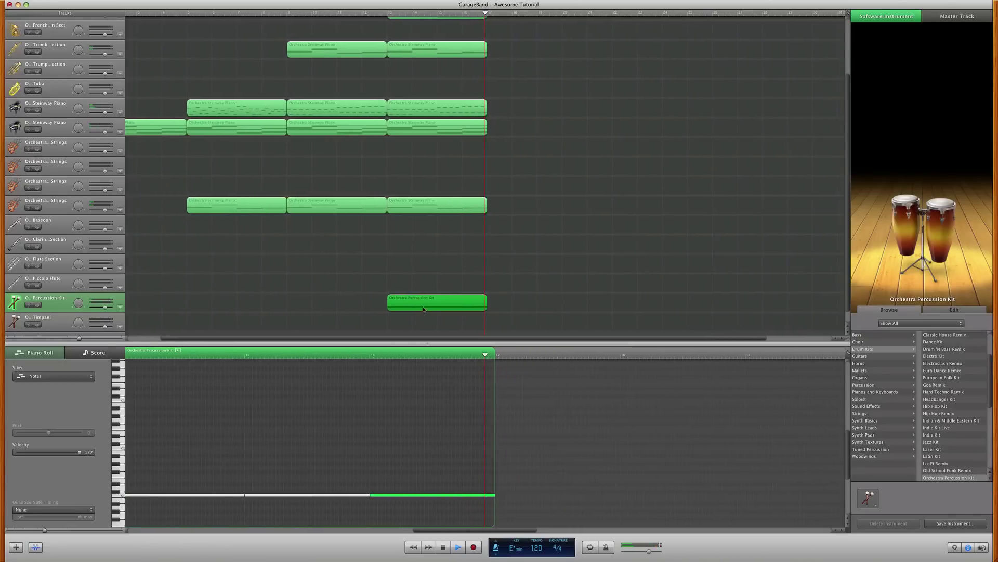
pyautogui.press('space')
# Step: Copy the Percussion Kit region directly after the original at bar 17 and play across the join from bar 16
pyautogui.moveTo(410, 303); pyautogui.dragTo(511, 303)
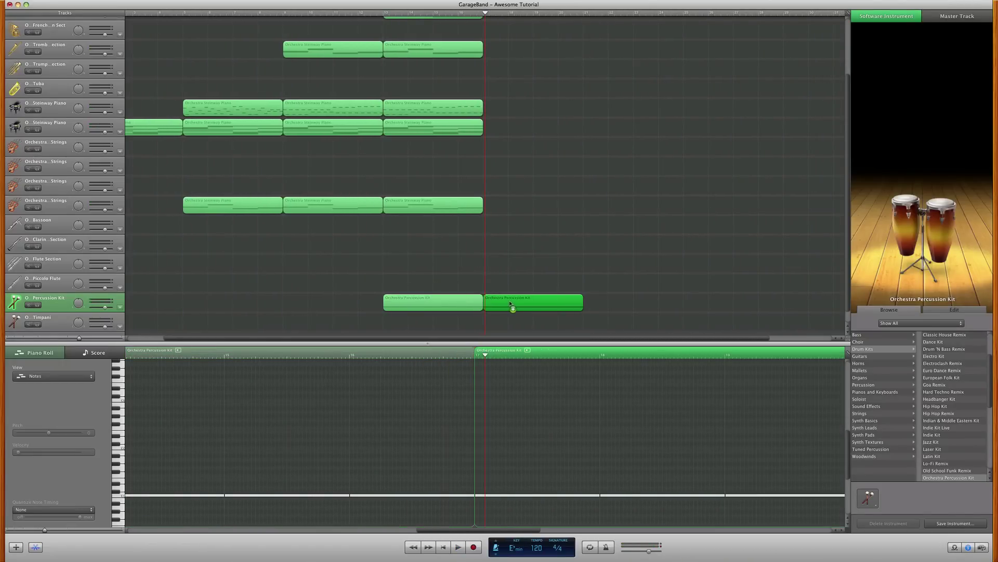
pyautogui.click(459, 13)
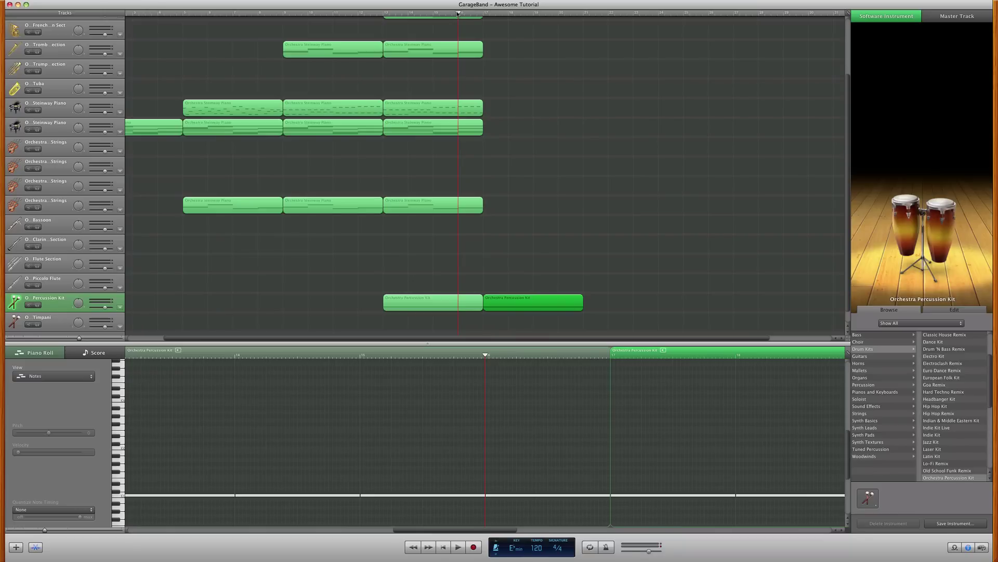
pyautogui.press('space')
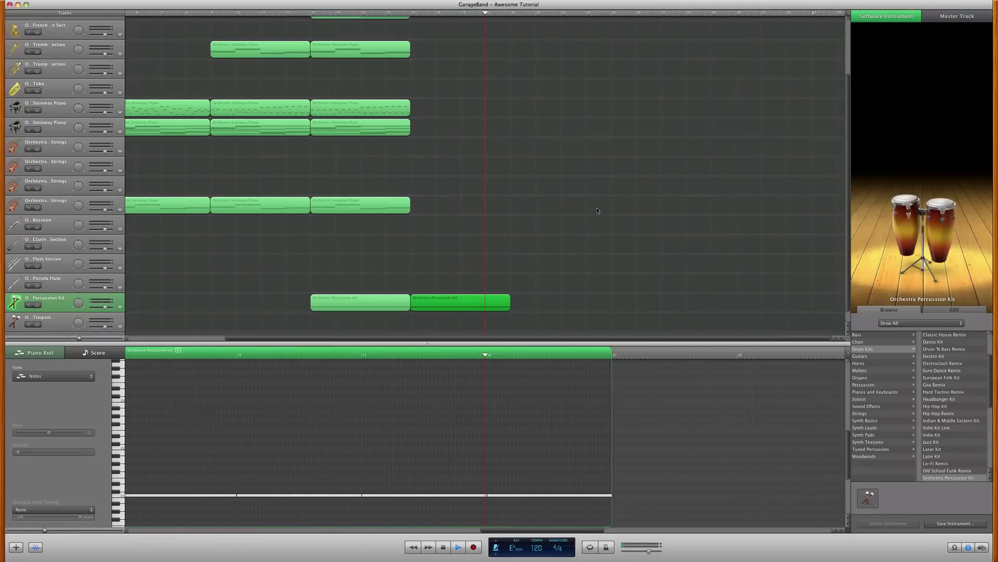
pyautogui.press('space')
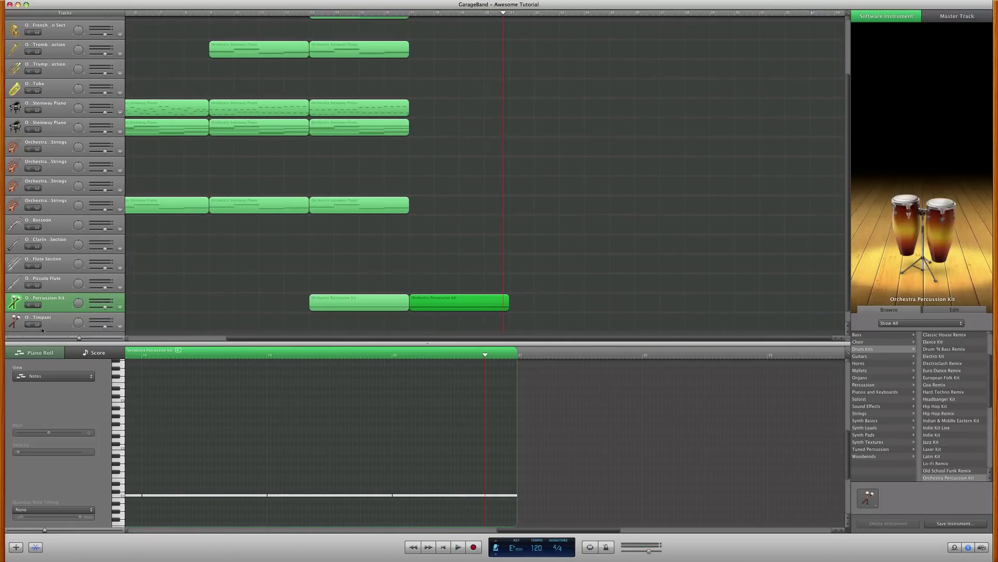
# Step: Record a three-note chord on the Orchestra Flute Section track, starting the recording at bar 20
pyautogui.click(137, 265)
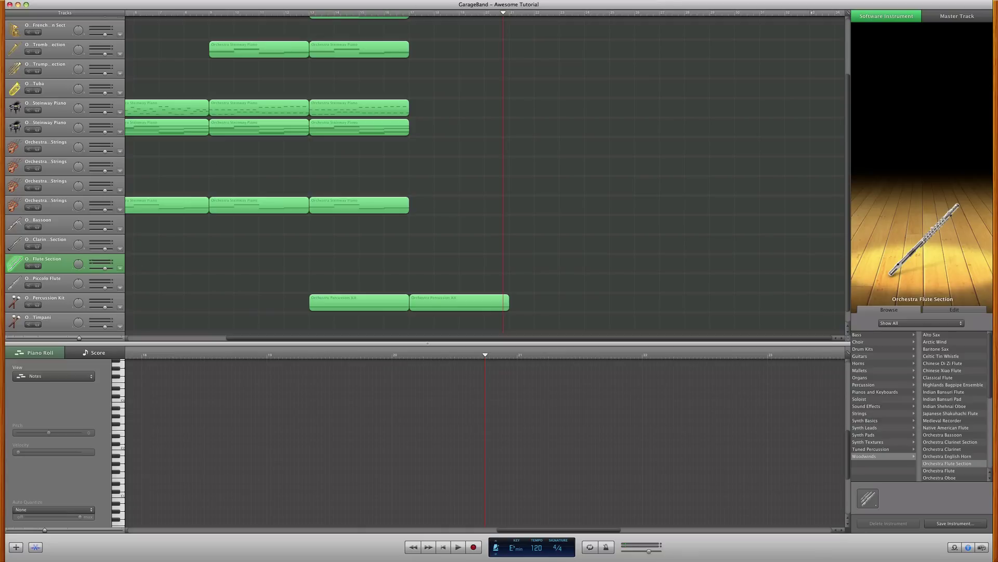
pyautogui.click(485, 14)
pyautogui.click(475, 547)
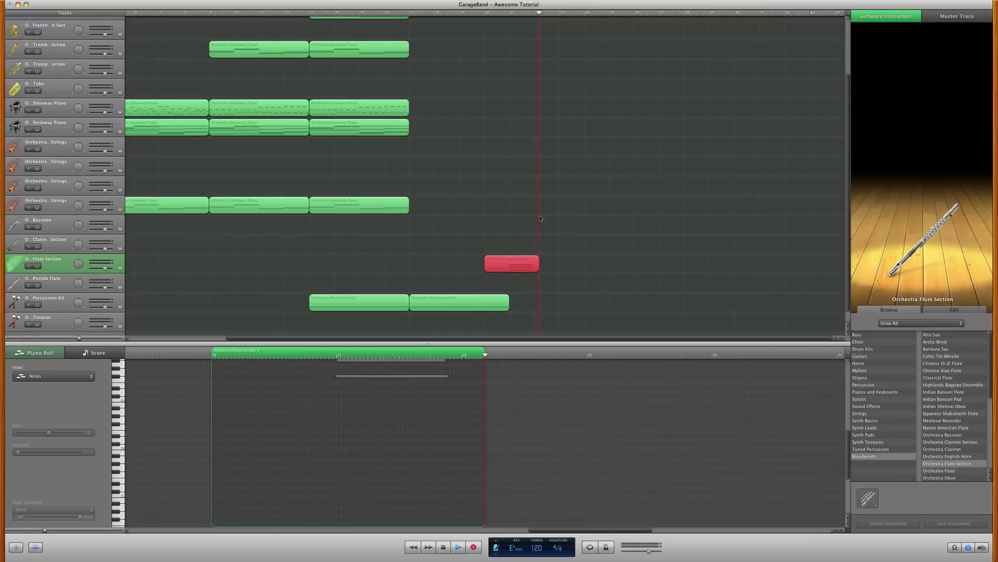
pyautogui.press('space')
# Step: Extend the Flute Section region to bar 25, lengthen its chord to one bar and copy it lower into the second bar
pyautogui.moveTo(532, 267); pyautogui.dragTo(608, 267)
pyautogui.scroll(3, 422, 384)
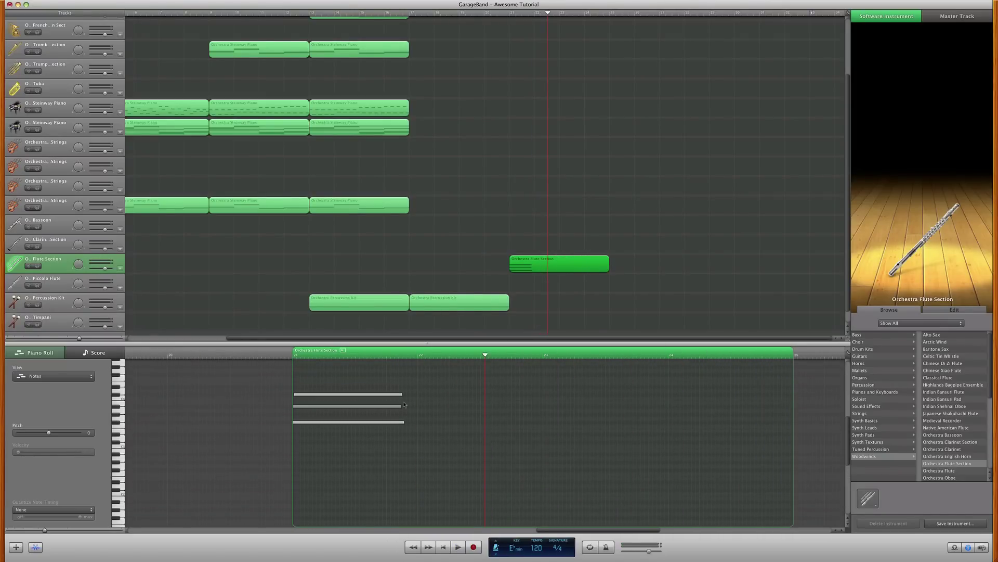
pyautogui.moveTo(404, 405); pyautogui.dragTo(367, 430)
pyautogui.press('Delete')
pyautogui.moveTo(365, 424); pyautogui.dragTo(489, 446)
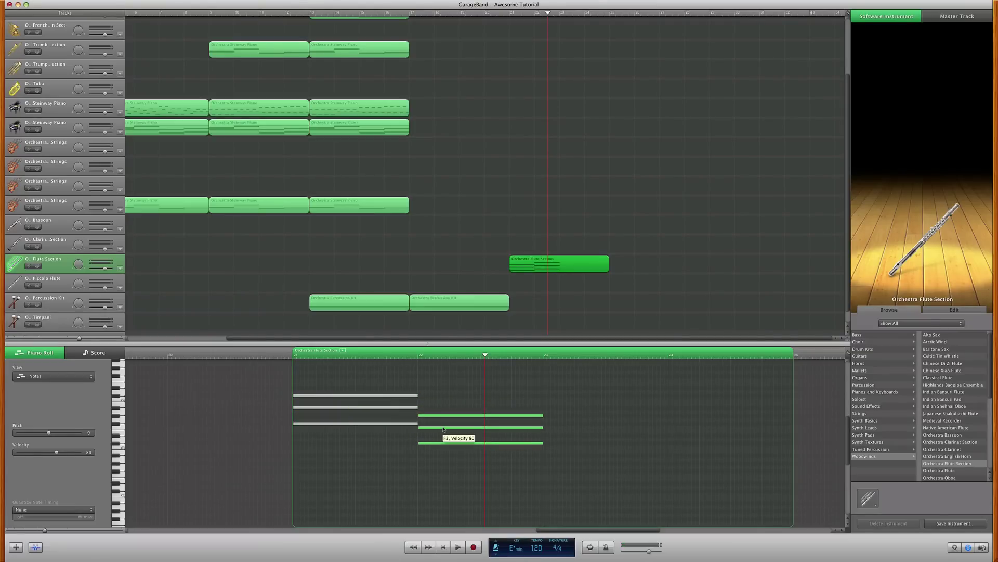
# Step: Build three-note chords in the third and fourth bars of the Flute Section region from copied notes, adjusting their pitches
pyautogui.moveTo(440, 415); pyautogui.dragTo(552, 402)
pyautogui.click(554, 426)
pyautogui.click(555, 408)
pyautogui.click(586, 431)
pyautogui.moveTo(554, 436); pyautogui.dragTo(678, 417)
pyautogui.click(678, 413)
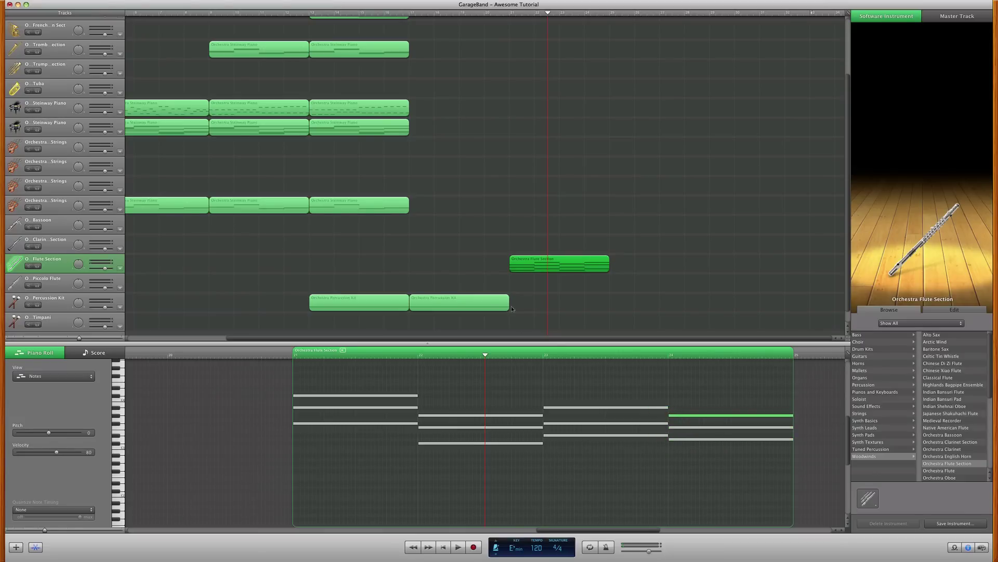
# Step: Play back the Flute Section chord progression from bar 21
pyautogui.click(615, 222)
pyautogui.click(510, 13)
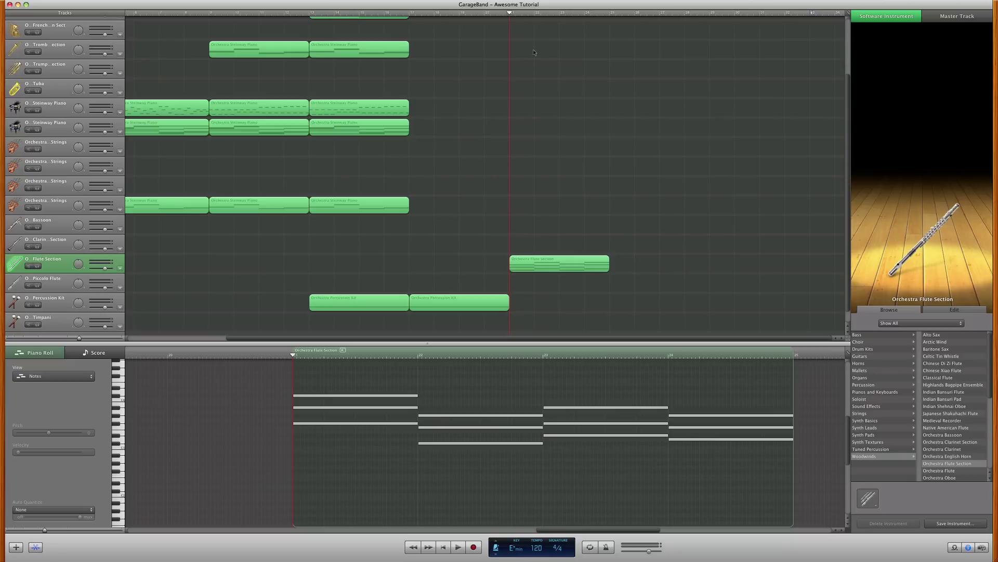
pyautogui.click(460, 547)
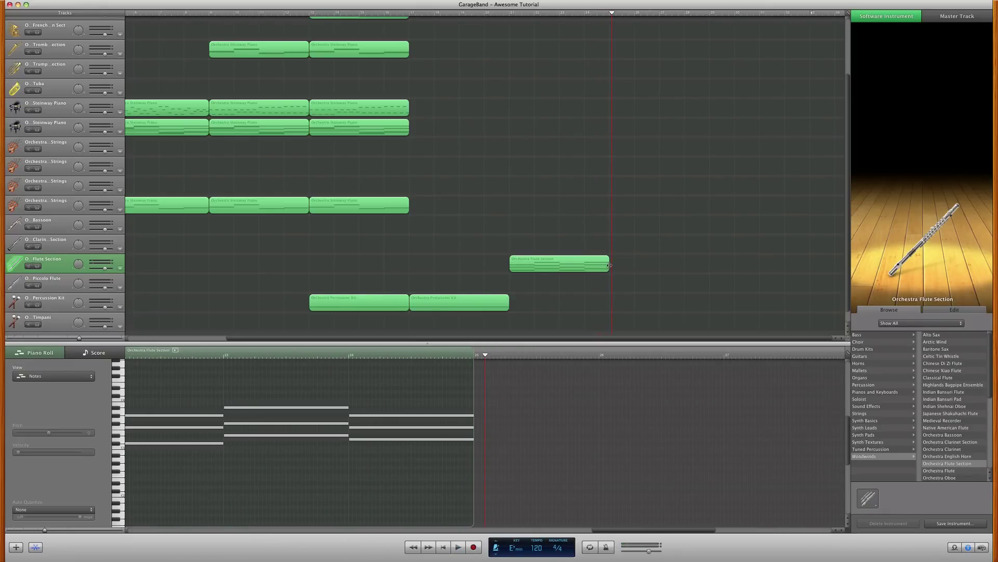
# Step: Add a copied note above the last chord of the Flute Section region and play from bar 23
pyautogui.moveTo(368, 415); pyautogui.dragTo(367, 409)
pyautogui.click(223, 356)
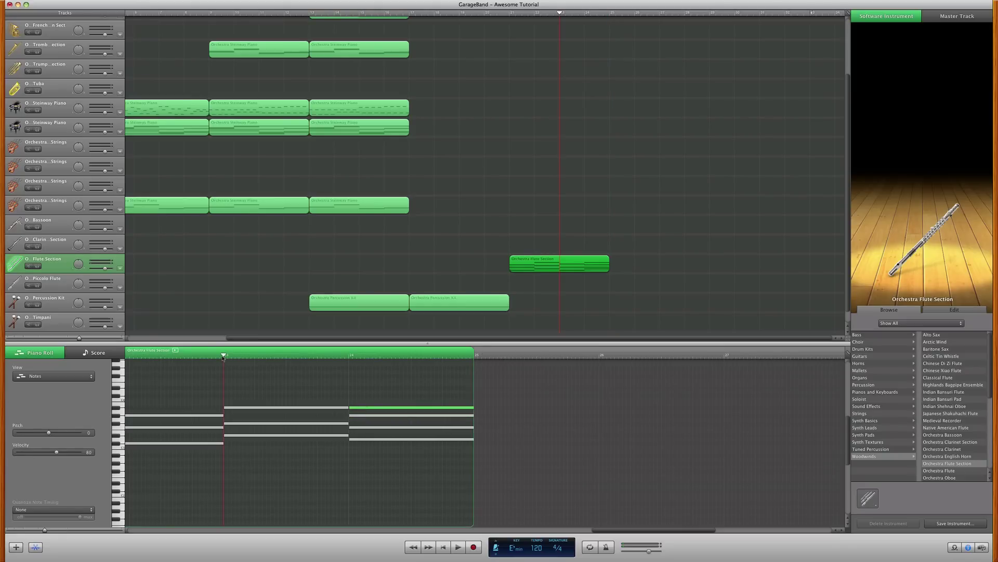
pyautogui.press('space')
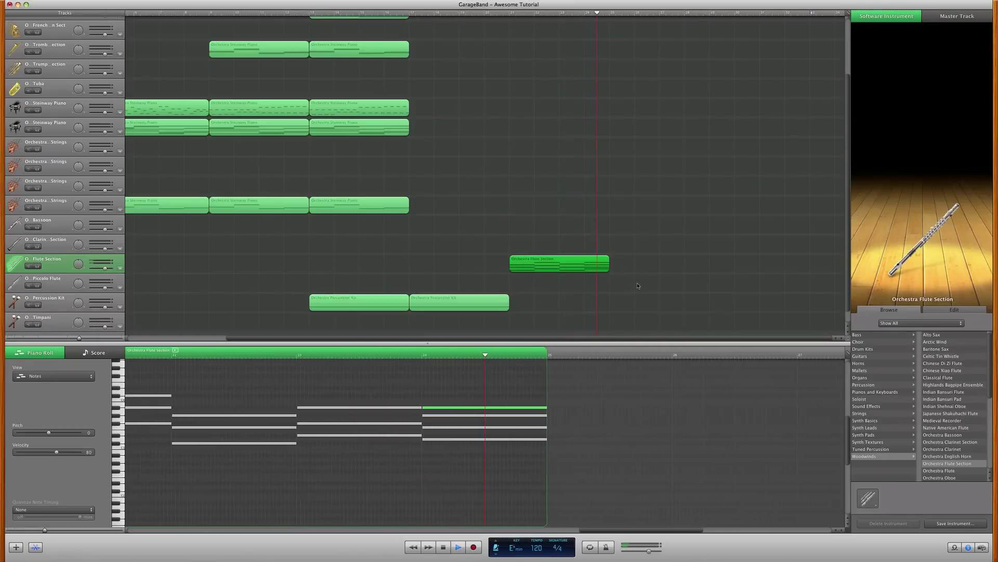
pyautogui.press('space')
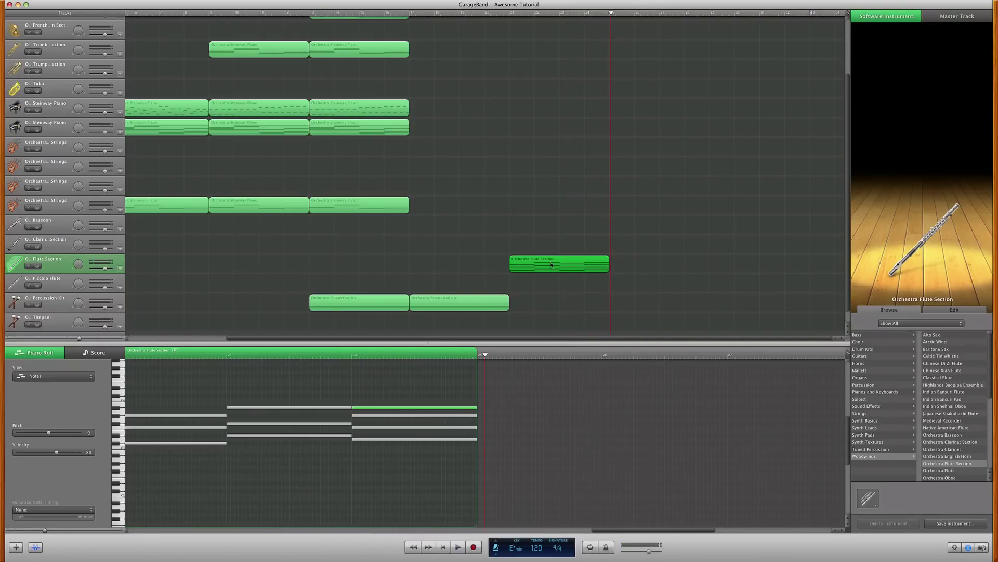
# Step: Move the flute region up to the Orchestra Clarinet Section track and play it from bar 21
pyautogui.moveTo(553, 266); pyautogui.dragTo(553, 247)
pyautogui.click(510, 13)
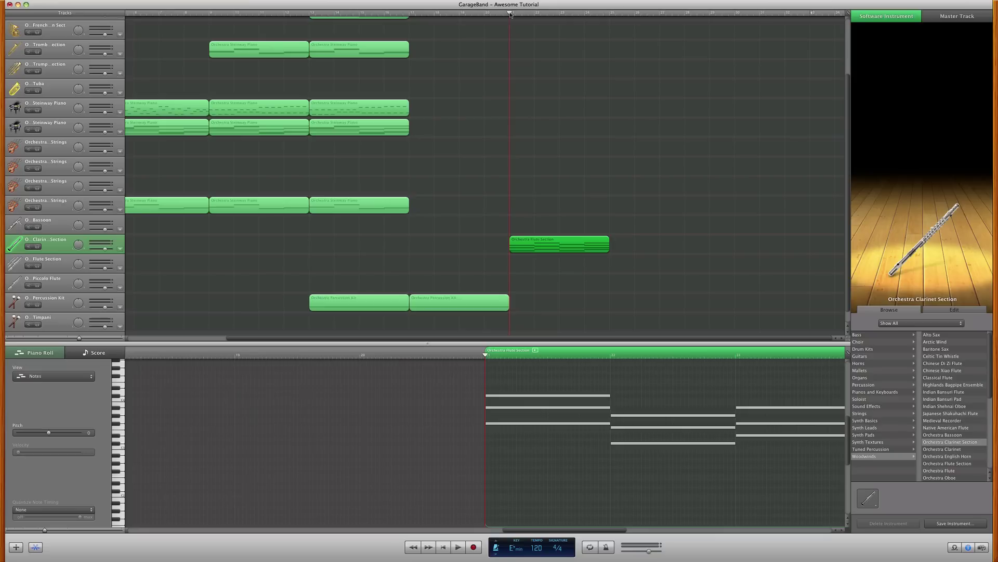
pyautogui.click(528, 423)
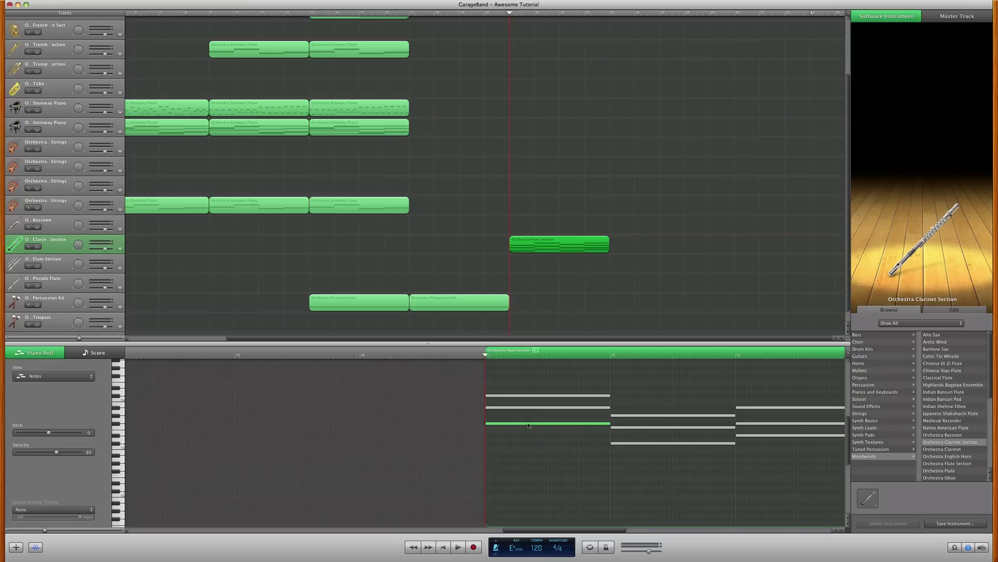
pyautogui.press('space')
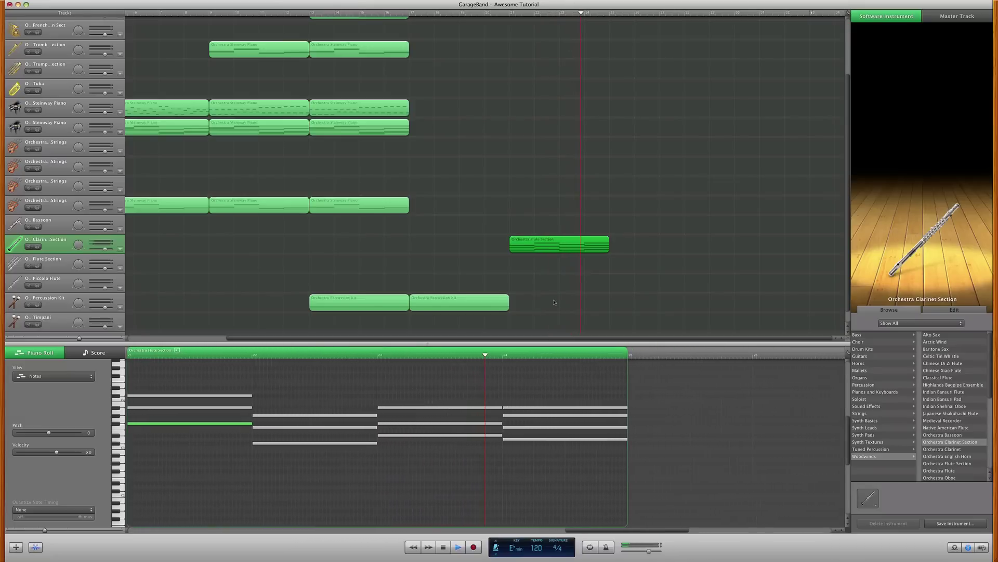
pyautogui.press('space')
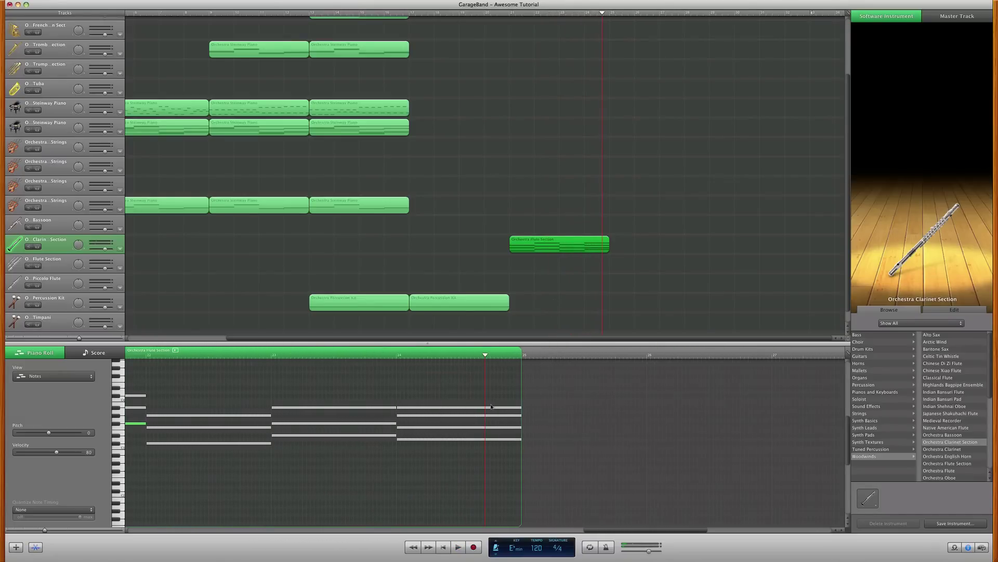
# Step: Shorten the last chord's two upper notes to half a bar each so they sound in succession, and play from bar 23
pyautogui.click(515, 416)
pyautogui.click(515, 409)
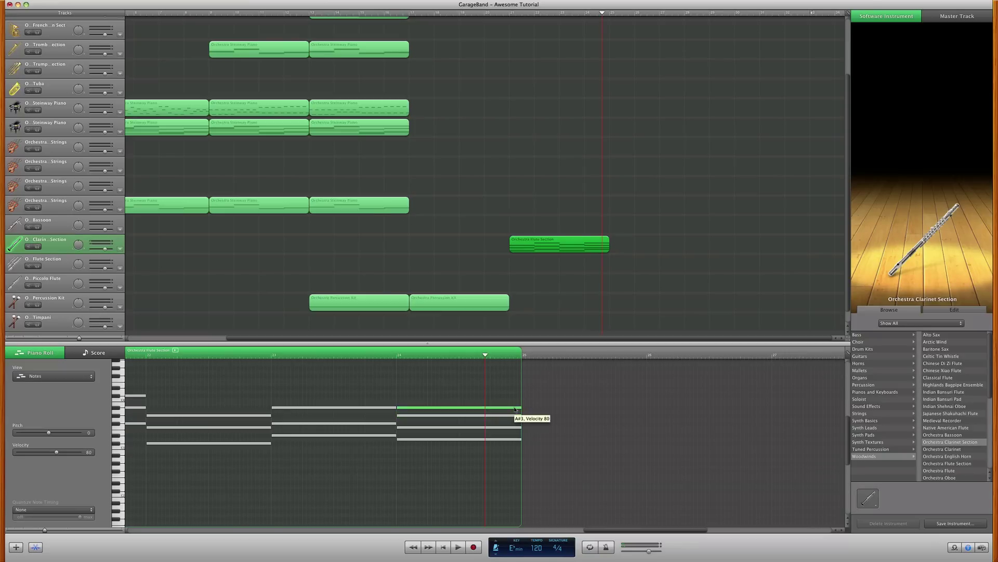
pyautogui.moveTo(514, 408)
pyautogui.mouseDown()
pyautogui.moveTo(457, 416)
pyautogui.moveTo(507, 417)
pyautogui.mouseUp()
pyautogui.click(398, 416)
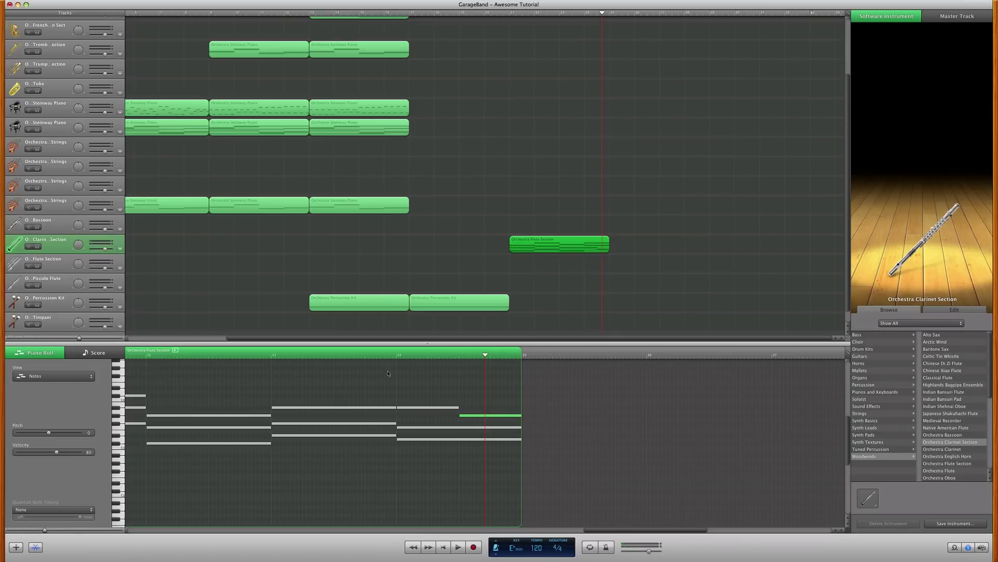
pyautogui.click(275, 357)
pyautogui.press('space')
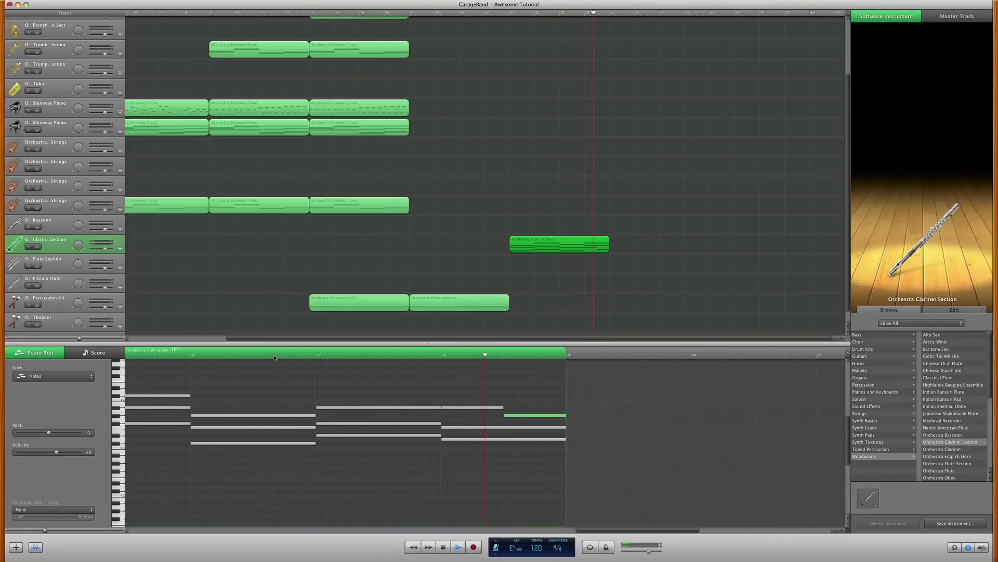
pyautogui.press('space')
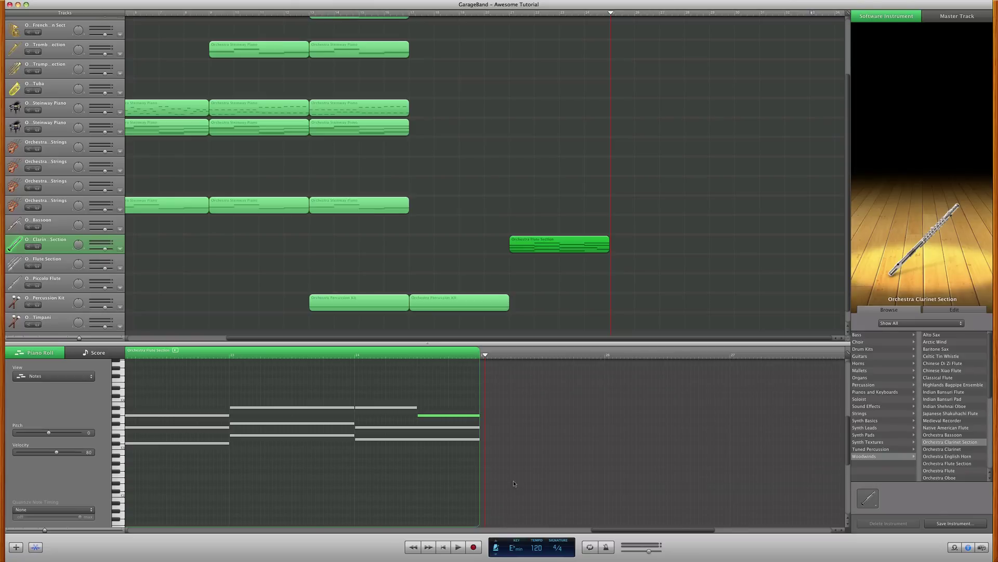
# Step: Set the project tempo to 100 and play a short part of the arrangement from around bar 5
pyautogui.moveTo(540, 548); pyautogui.dragTo(549, 532)
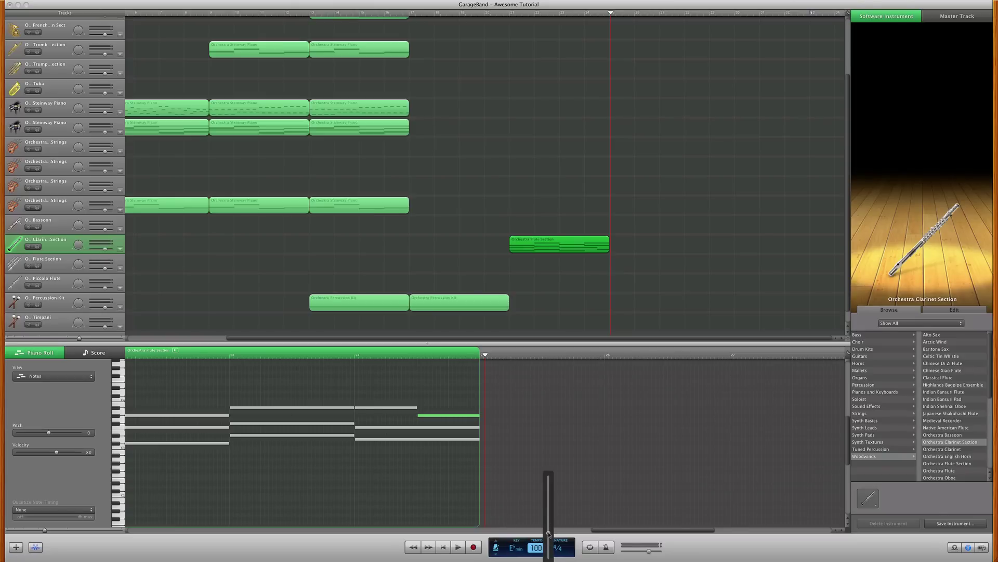
pyautogui.click(198, 11)
pyautogui.moveTo(130, 14); pyautogui.dragTo(220, 18)
pyautogui.press('space')
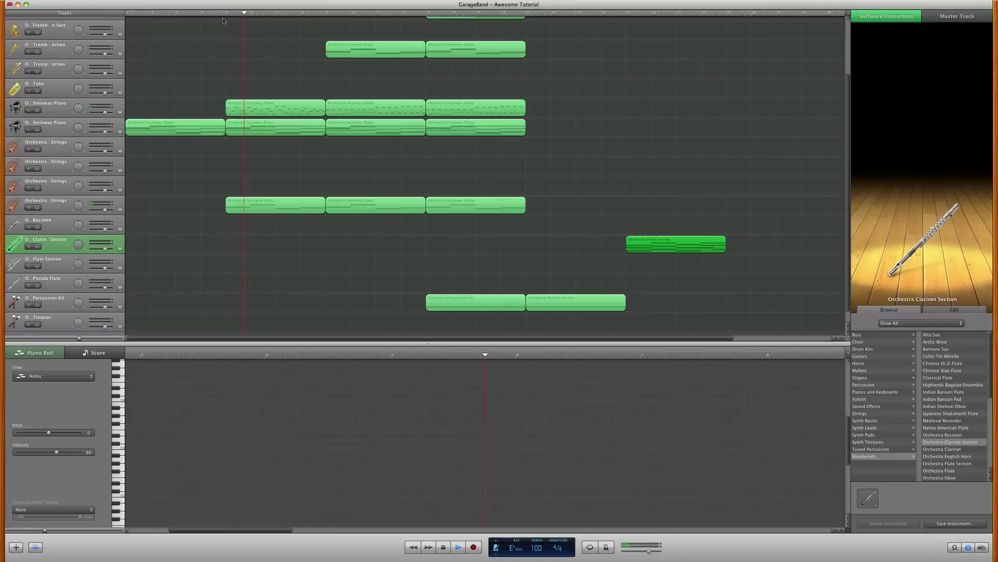
pyautogui.press('space')
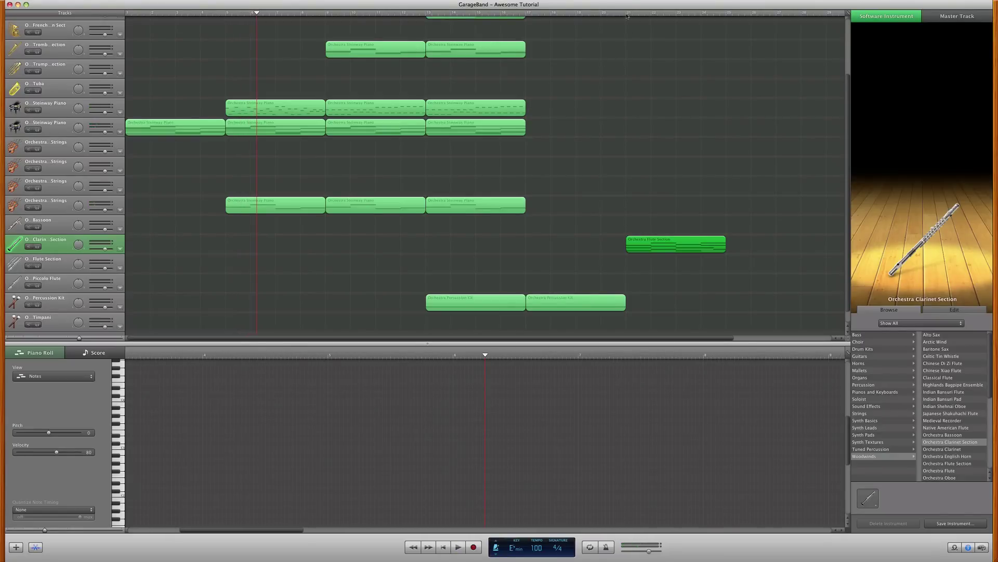
# Step: Play the last bar of the Clarinet Section region from bar 24 and deselect the region
pyautogui.click(701, 13)
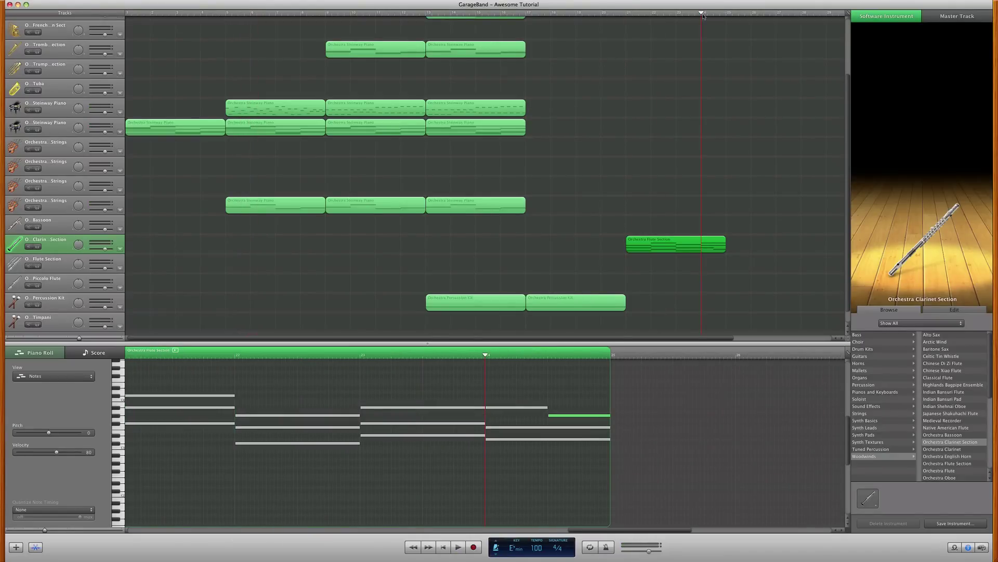
pyautogui.press('space')
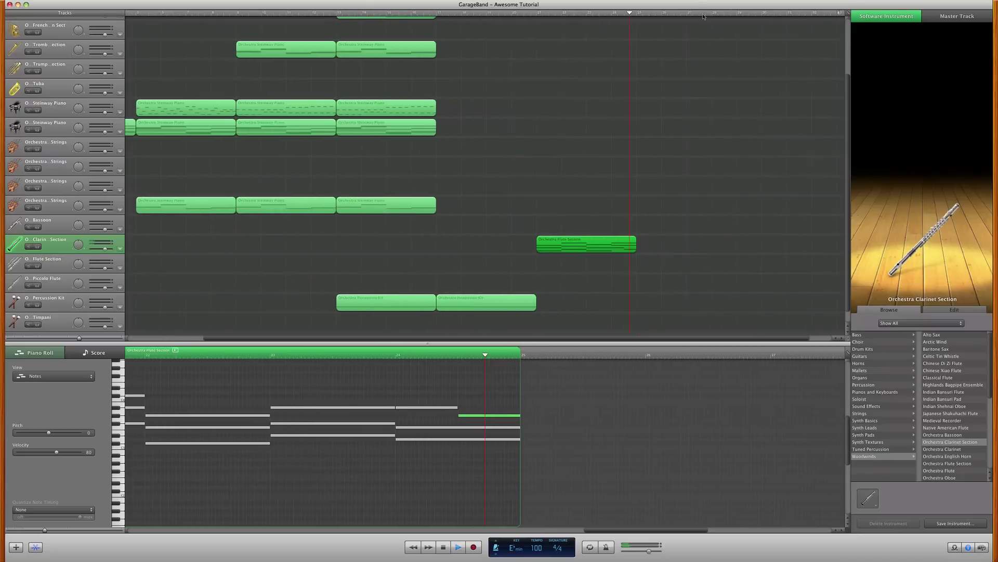
pyautogui.press('space')
pyautogui.click(660, 232)
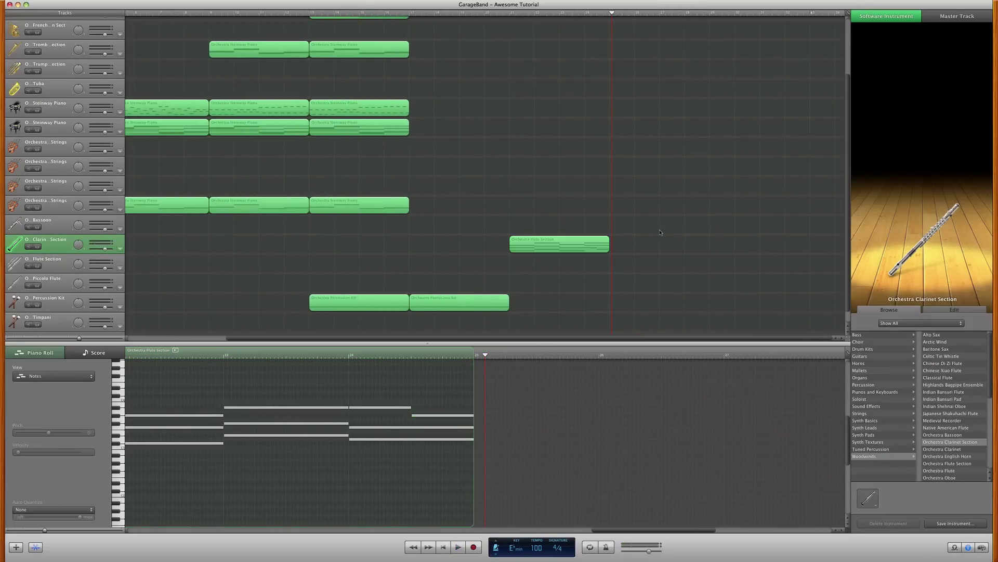
# Step: Copy the clarinet region onto the Flute Section track at bar 25 and lower the three notes of its first chord
pyautogui.click(544, 247)
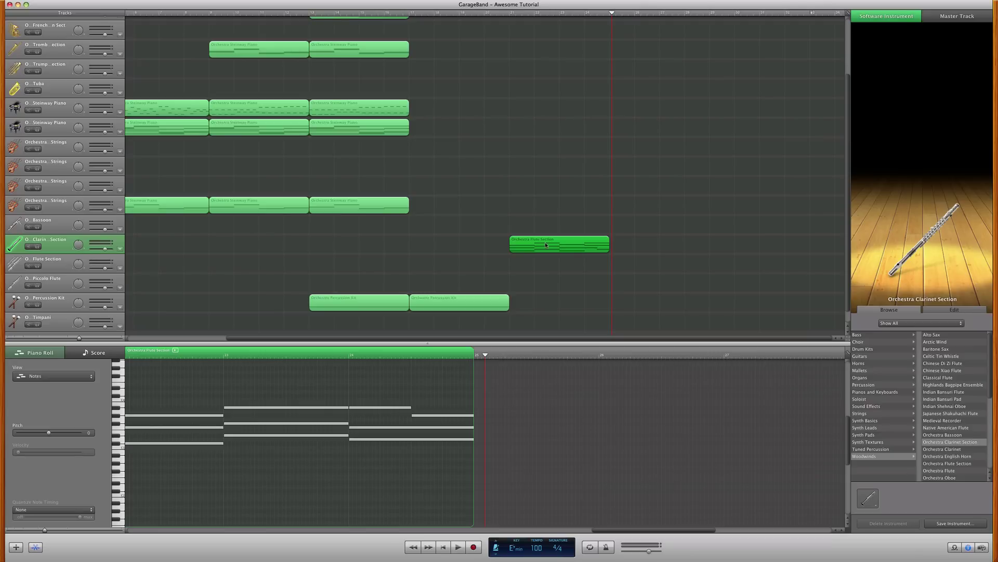
pyautogui.moveTo(546, 245); pyautogui.dragTo(646, 265)
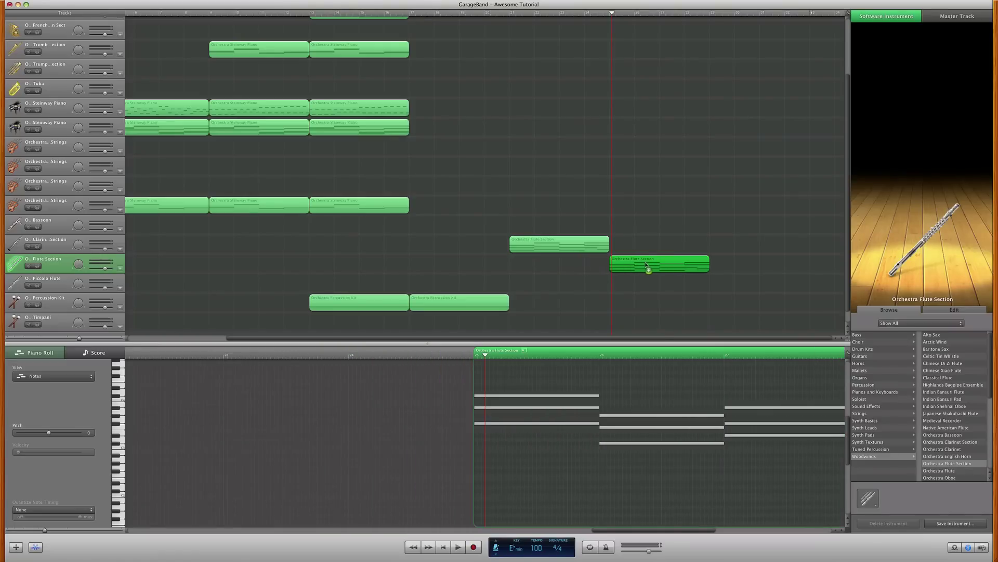
pyautogui.click(539, 424)
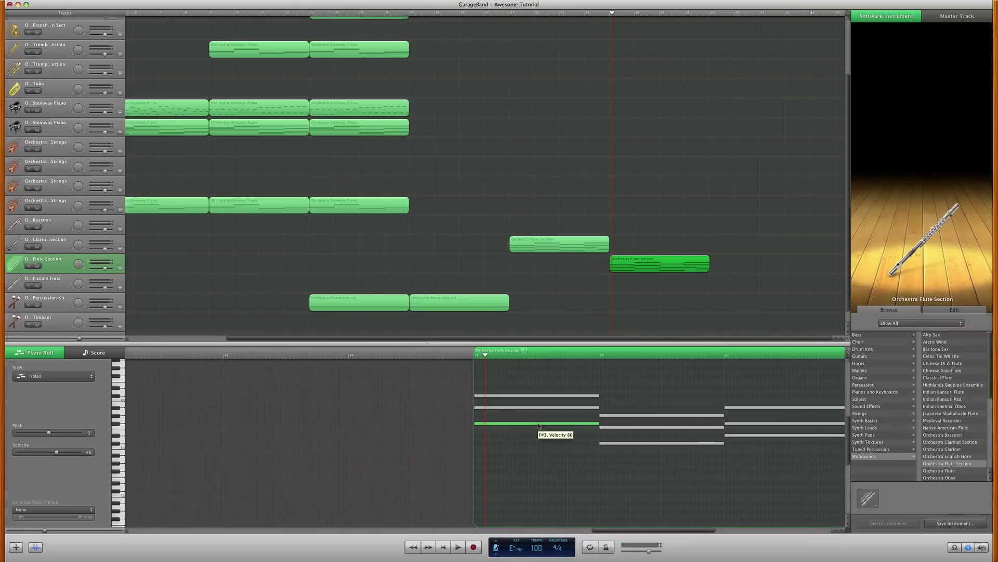
pyautogui.moveTo(546, 436)
pyautogui.mouseDown()
pyautogui.moveTo(541, 389)
pyautogui.moveTo(548, 424)
pyautogui.mouseUp()
pyautogui.click(548, 419)
pyautogui.click(548, 435)
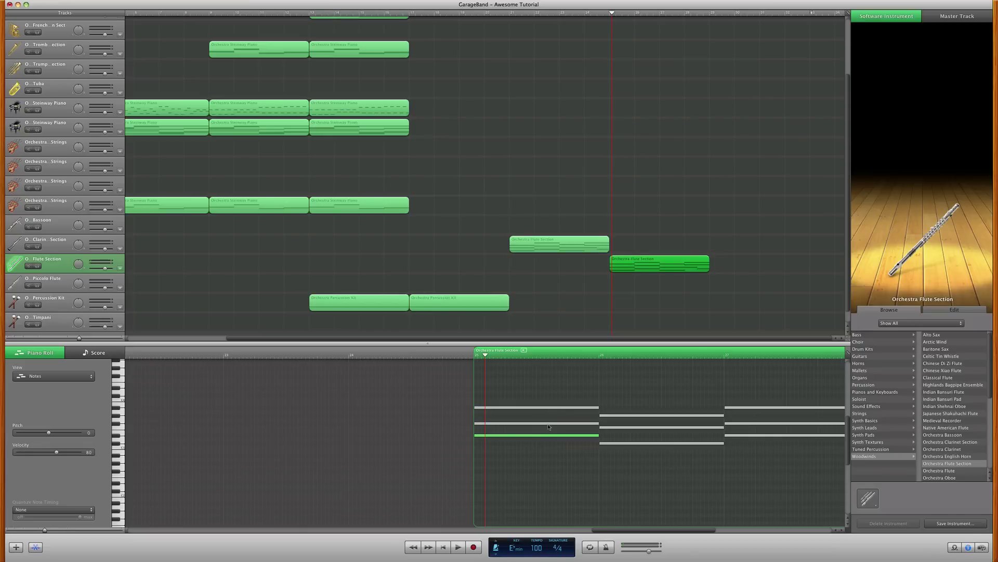
pyautogui.click(550, 408)
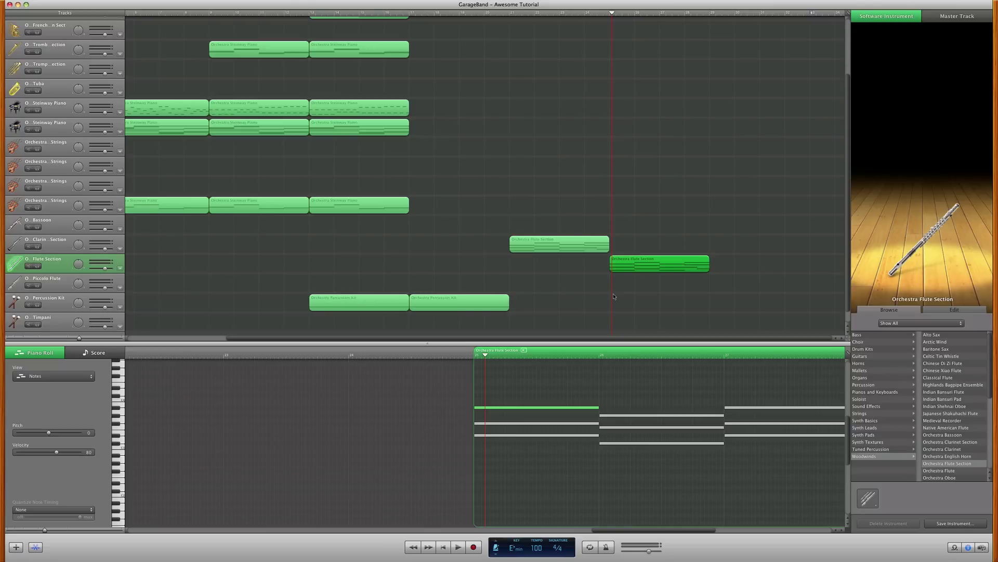
# Step: Delete all the chords after the first one in the new flute region, clearing bars 26 to 28
pyautogui.hscroll(8, 628, 384)
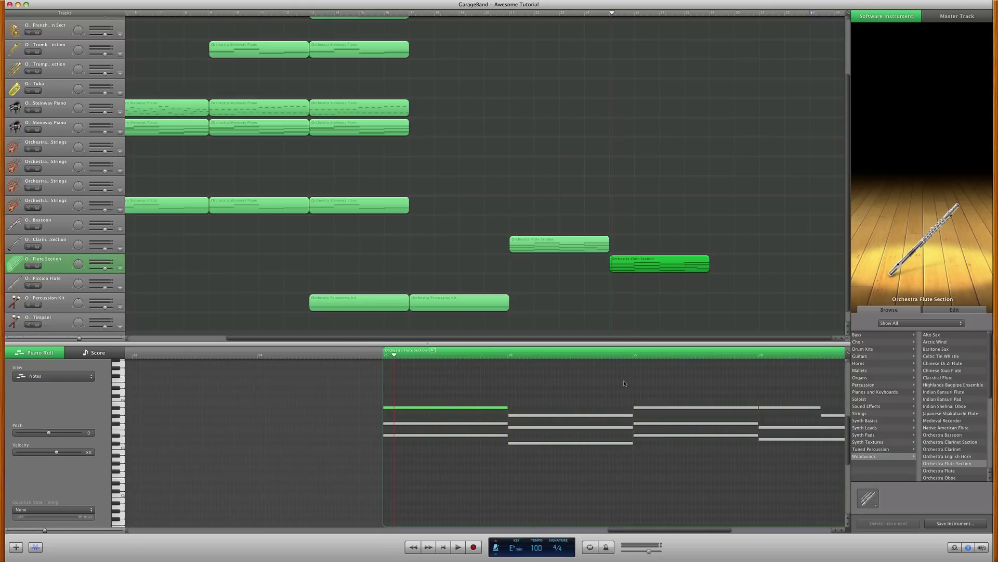
pyautogui.moveTo(771, 397); pyautogui.dragTo(494, 445)
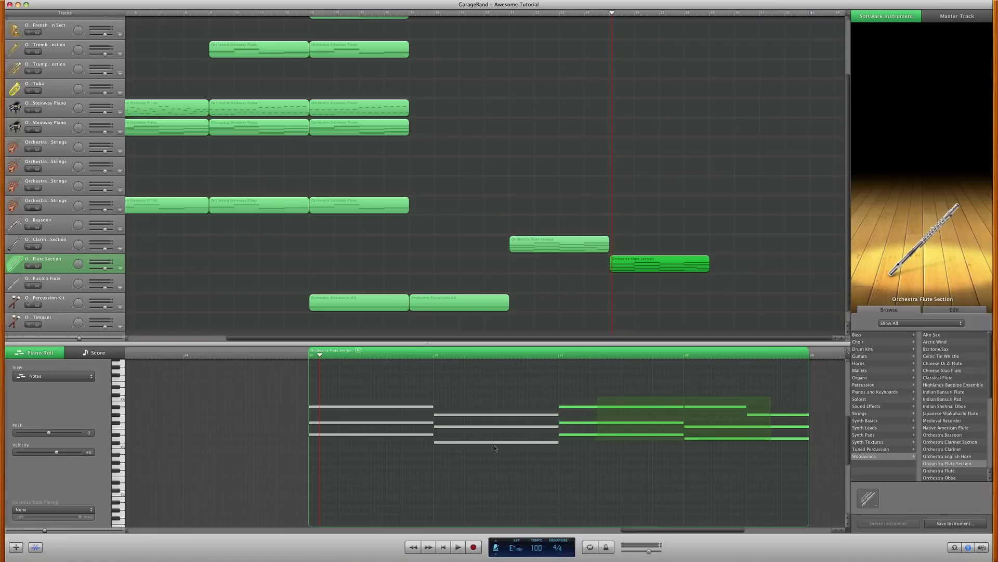
pyautogui.press('Delete')
# Step: Build a four-note chord in bar 26 from a copy of the bar 25 chord, and play the flute region from bar 25
pyautogui.moveTo(385, 399); pyautogui.dragTo(400, 447)
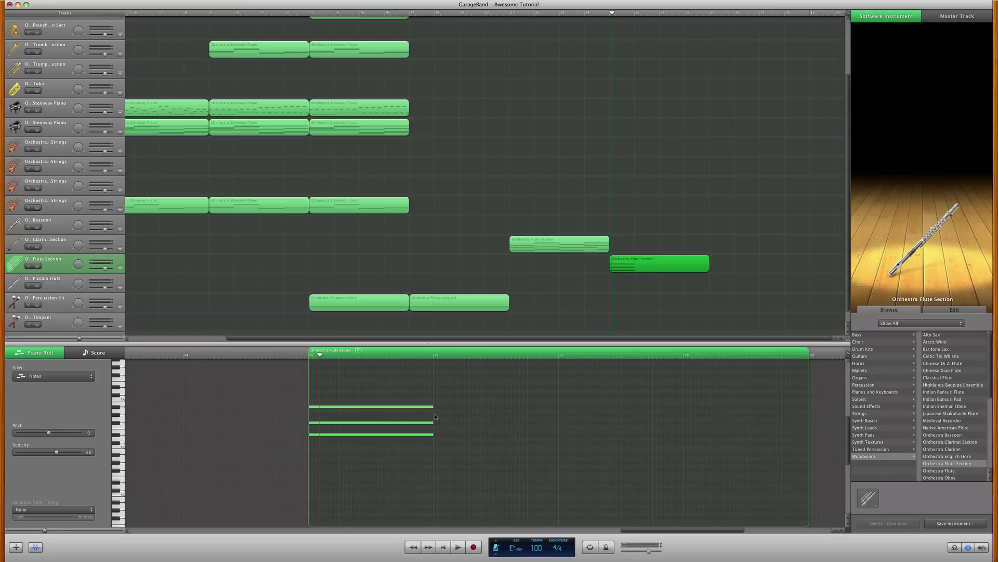
pyautogui.hscroll(-3, 436, 414)
pyautogui.moveTo(396, 434); pyautogui.dragTo(517, 412)
pyautogui.click(517, 443)
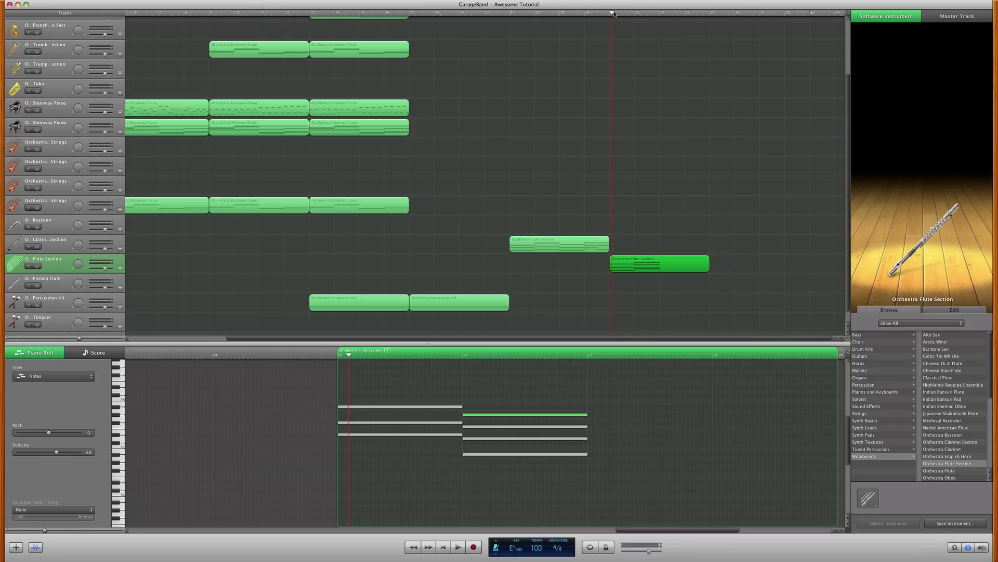
pyautogui.moveTo(614, 14); pyautogui.dragTo(610, 14)
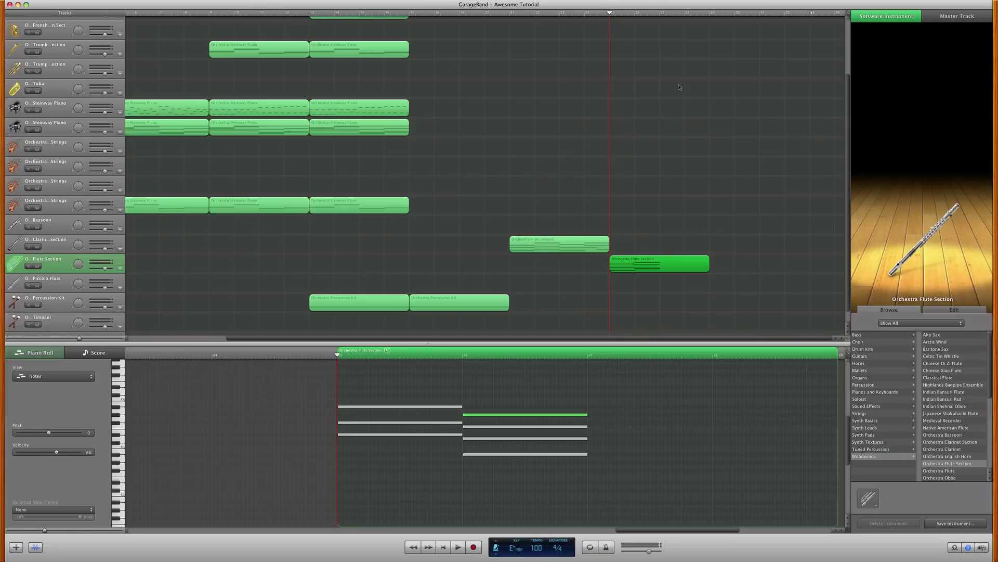
pyautogui.press('space')
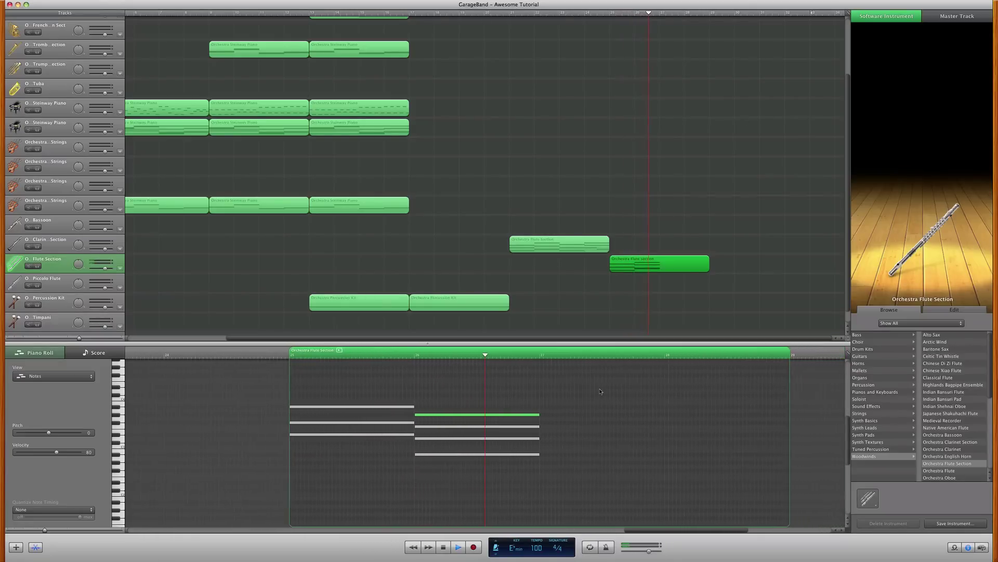
pyautogui.press('space')
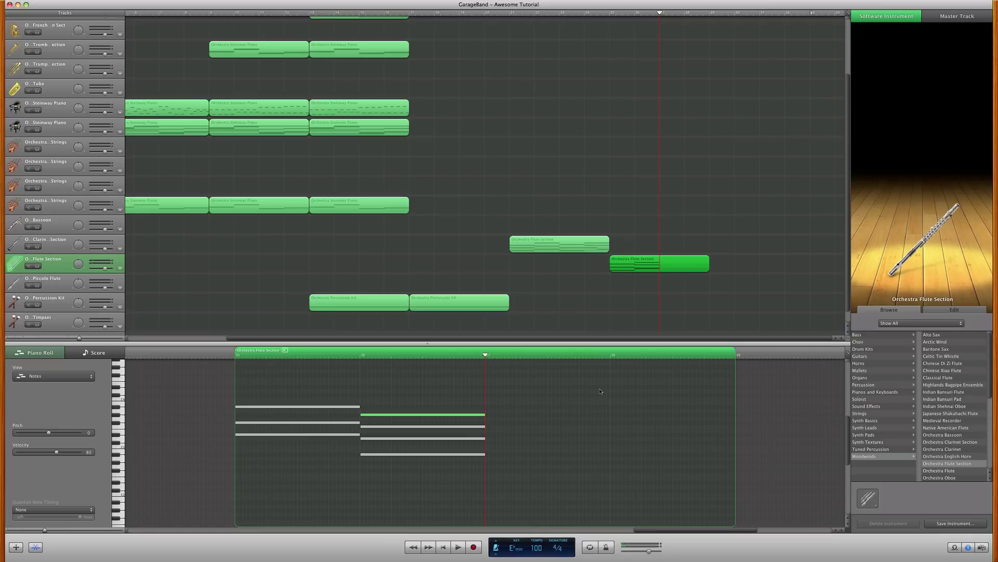
# Step: Copy the bar 26 chord to bar 27 with its lowest note raised one semitone, and play from bar 26
pyautogui.moveTo(471, 474); pyautogui.dragTo(434, 412)
pyautogui.moveTo(426, 415); pyautogui.dragTo(551, 417)
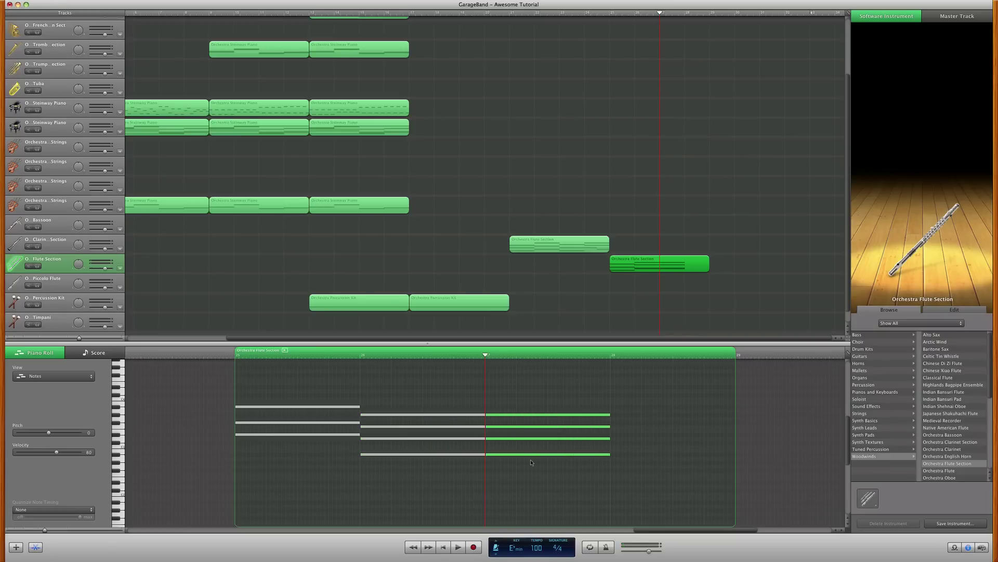
pyautogui.moveTo(532, 455); pyautogui.dragTo(532, 452)
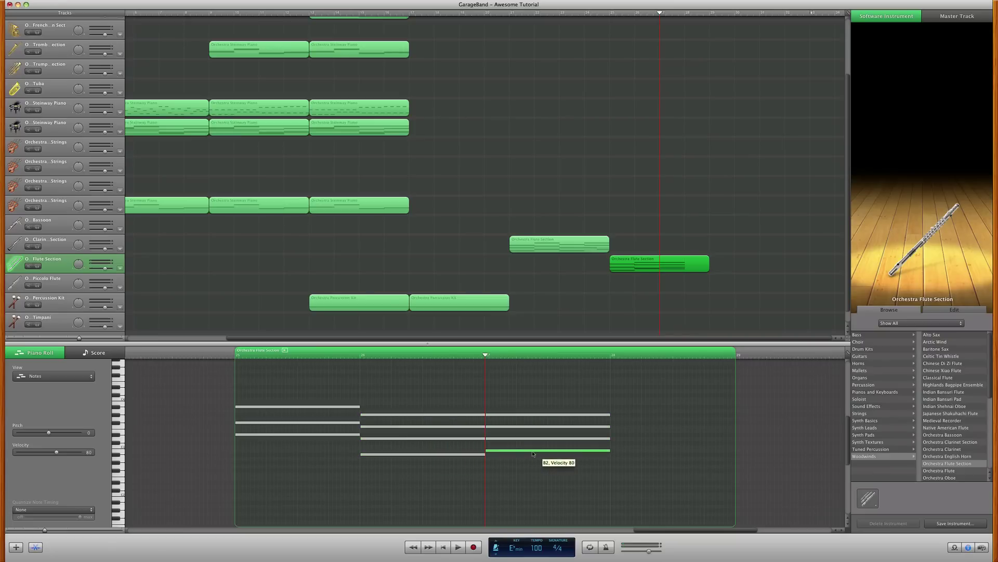
pyautogui.click(361, 357)
pyautogui.press('space')
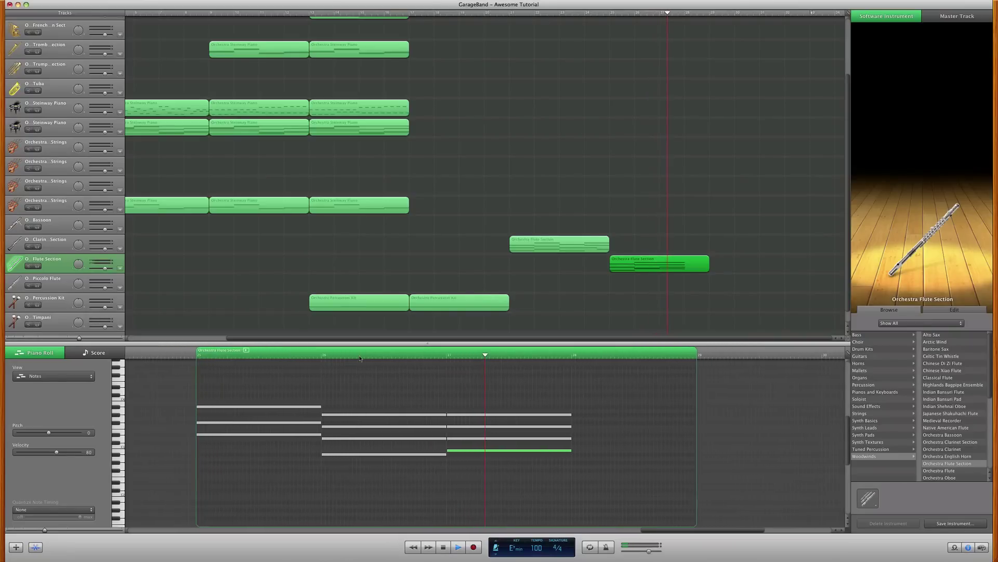
pyautogui.press('space')
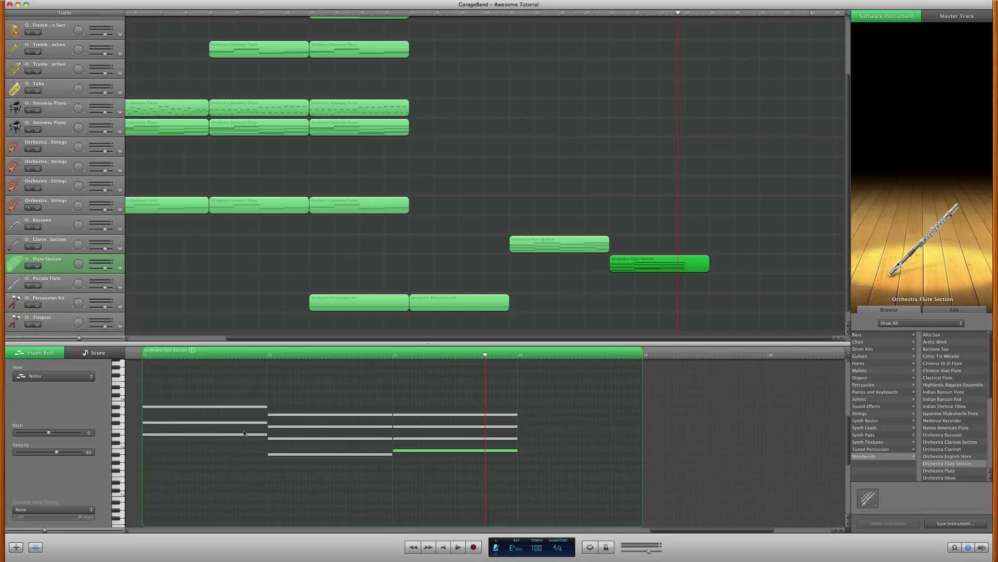
# Step: Copy the bar 25 chord to bar 28, lowered three semitones, and play the flute region from bar 25
pyautogui.moveTo(248, 441); pyautogui.dragTo(615, 424)
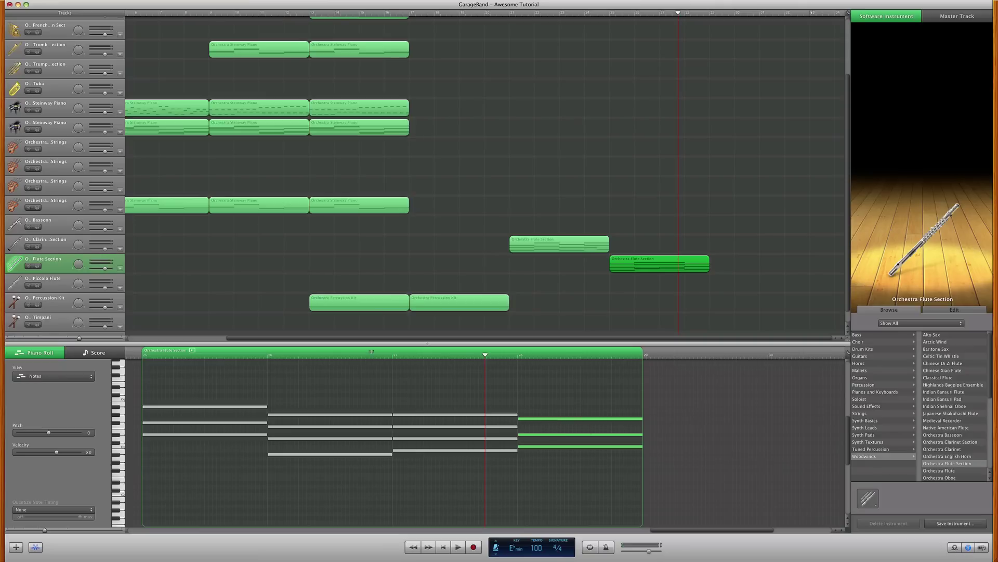
pyautogui.click(611, 15)
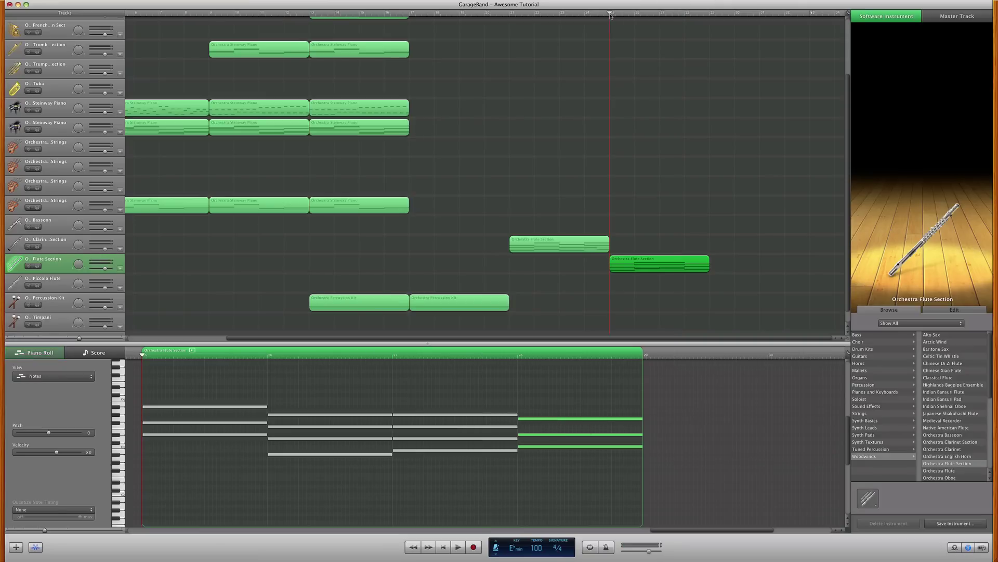
pyautogui.press('space')
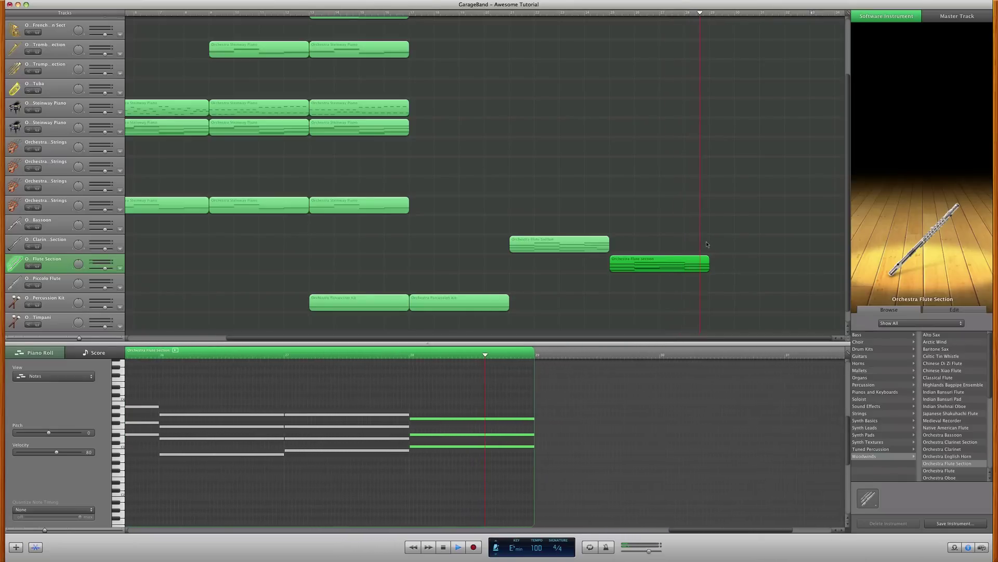
pyautogui.press('space')
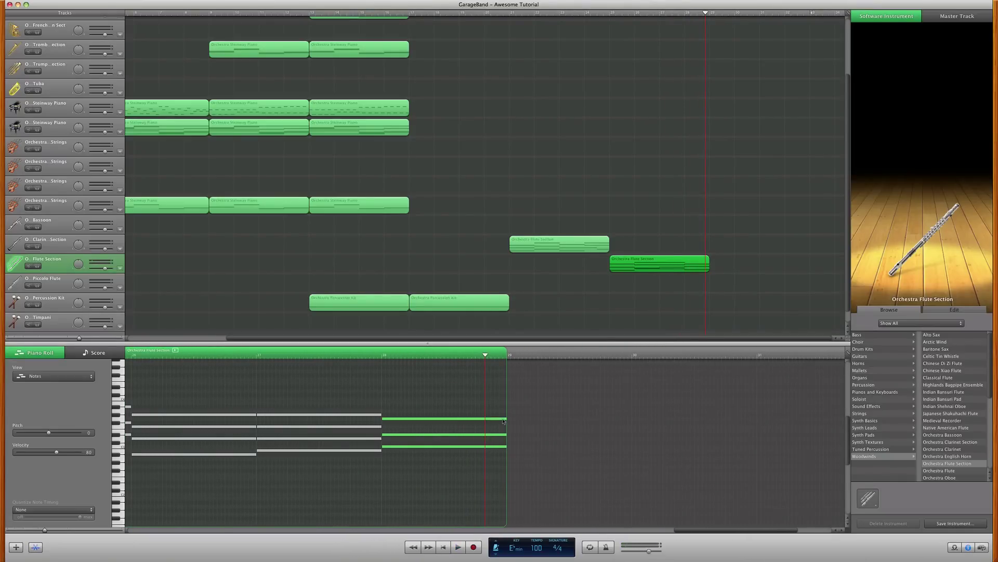
# Step: Shorten the bar 28 chord to half a bar and add a higher three-note chord in the bar's second half
pyautogui.moveTo(506, 419); pyautogui.dragTo(442, 419)
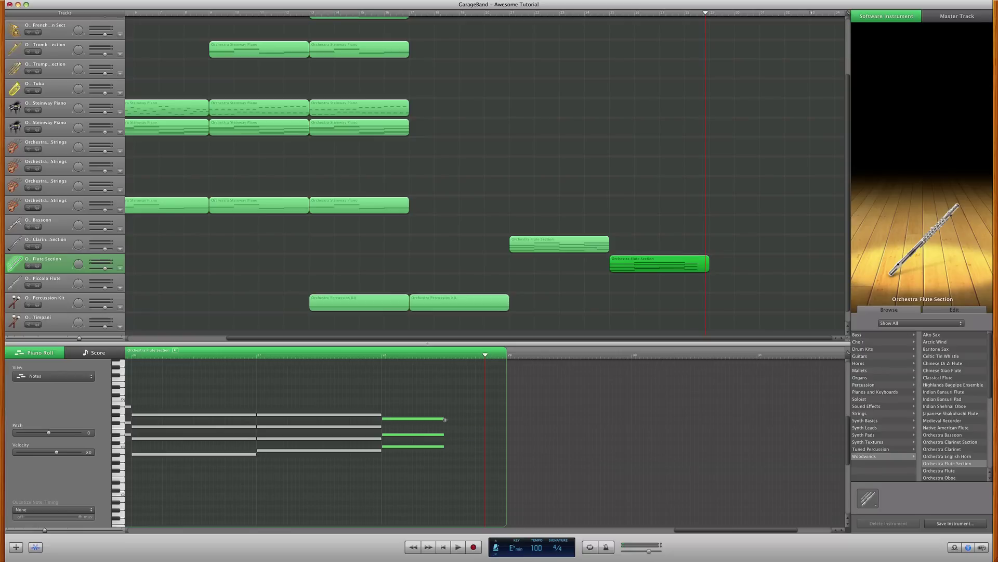
pyautogui.click(439, 420)
pyautogui.scroll(-1, 440, 420)
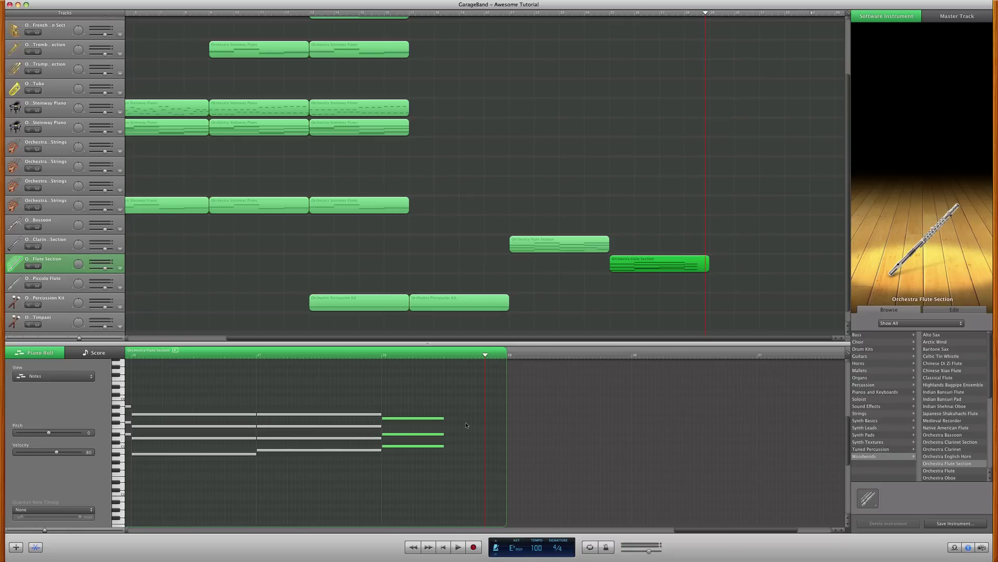
pyautogui.click(466, 425)
pyautogui.moveTo(452, 451)
pyautogui.mouseDown()
pyautogui.moveTo(429, 415)
pyautogui.moveTo(480, 424)
pyautogui.moveTo(484, 412)
pyautogui.moveTo(465, 443)
pyautogui.mouseUp()
pyautogui.click(468, 426)
# Step: Play the end of the flute region from around bar 27
pyautogui.click(381, 356)
pyautogui.click(251, 355)
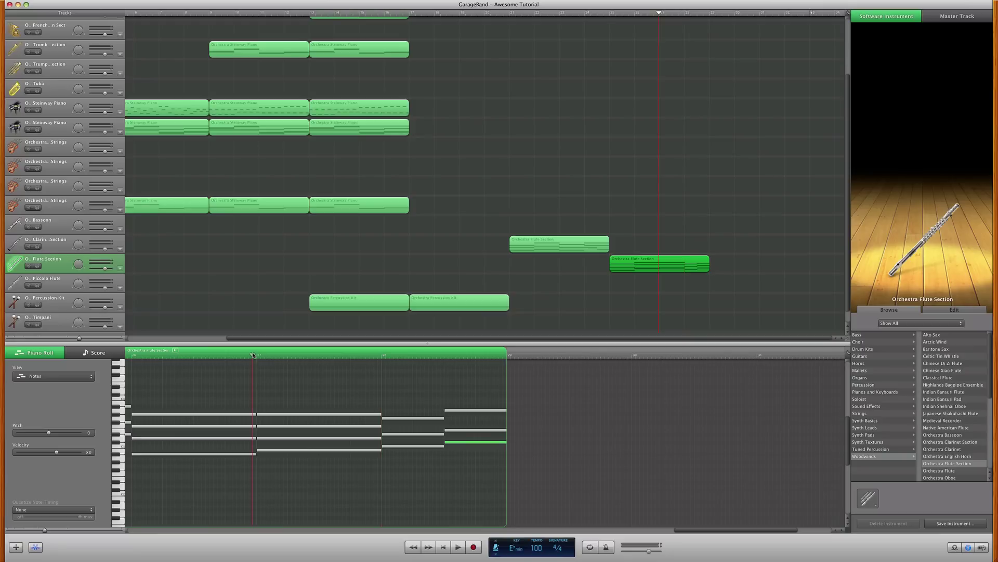
pyautogui.press('space')
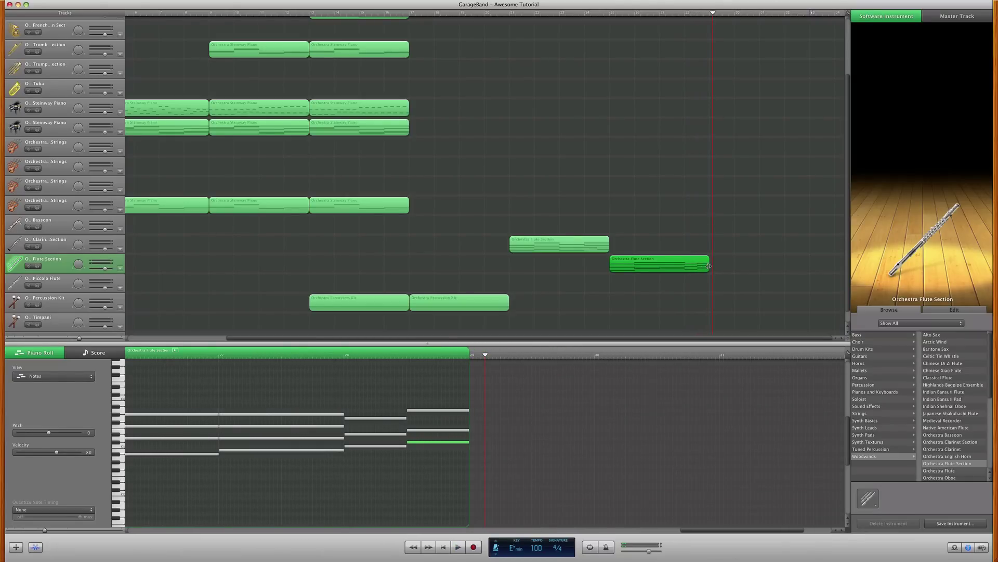
# Step: Copy the flute region to bar 29 and delete every chord in the copy except the first
pyautogui.moveTo(655, 269); pyautogui.dragTo(759, 270)
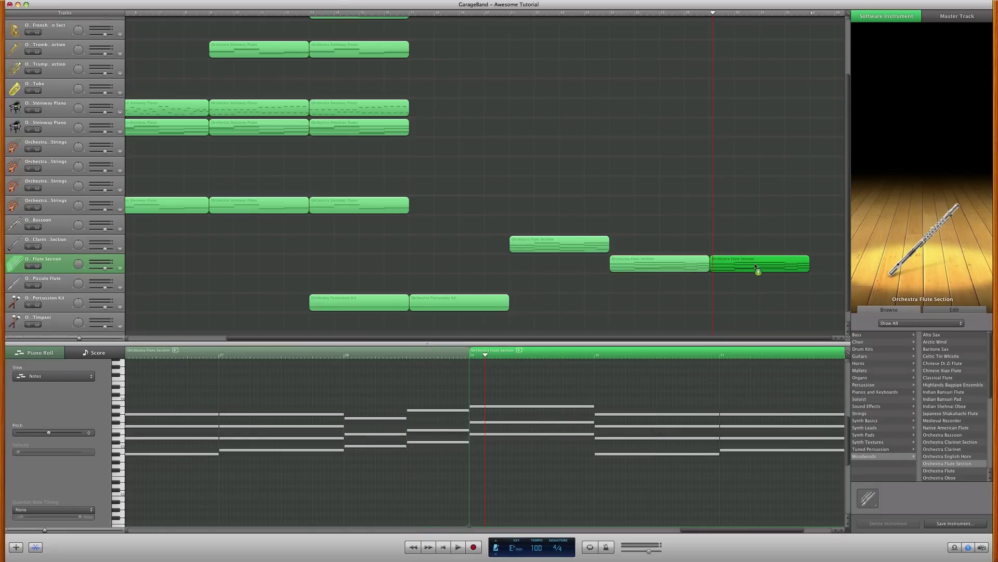
pyautogui.hscroll(5, 482, 470)
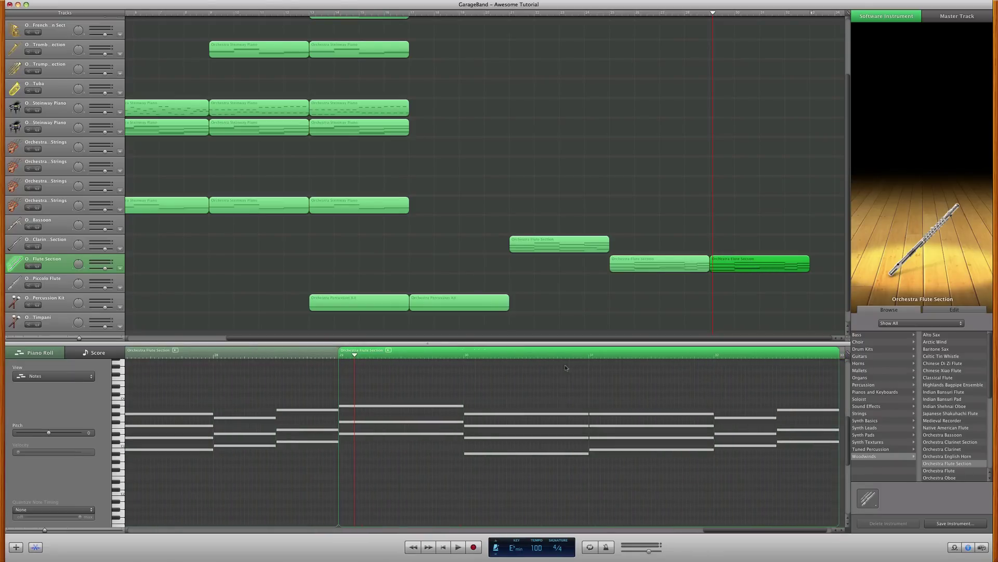
pyautogui.moveTo(579, 392); pyautogui.dragTo(836, 459)
pyautogui.press('Delete')
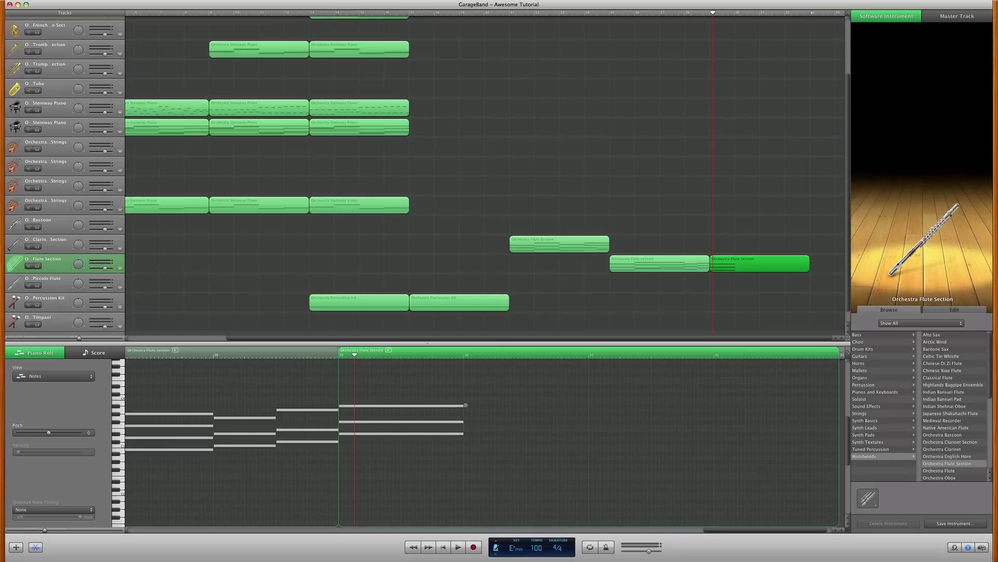
# Step: Lower each note of the bar 29 chord by one semitone and play the flute part from bar 28
pyautogui.moveTo(469, 402); pyautogui.dragTo(464, 432)
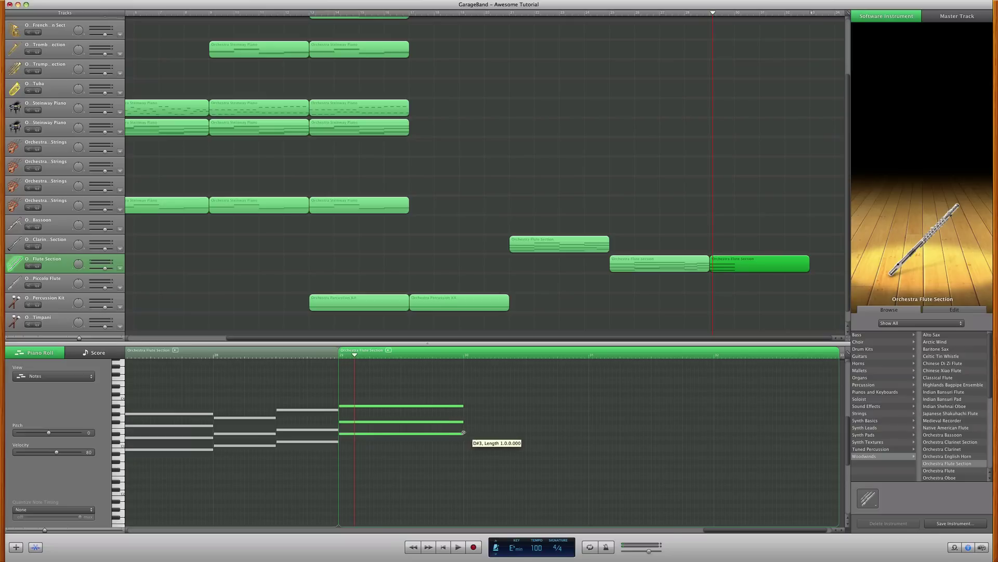
pyautogui.moveTo(370, 433); pyautogui.dragTo(371, 437)
pyautogui.click(371, 431)
pyautogui.click(373, 426)
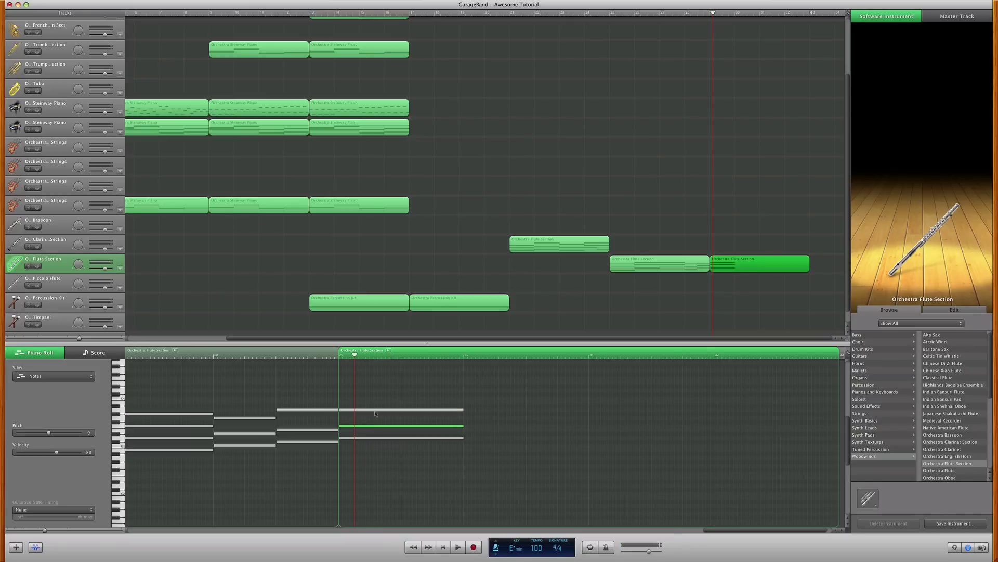
pyautogui.click(375, 410)
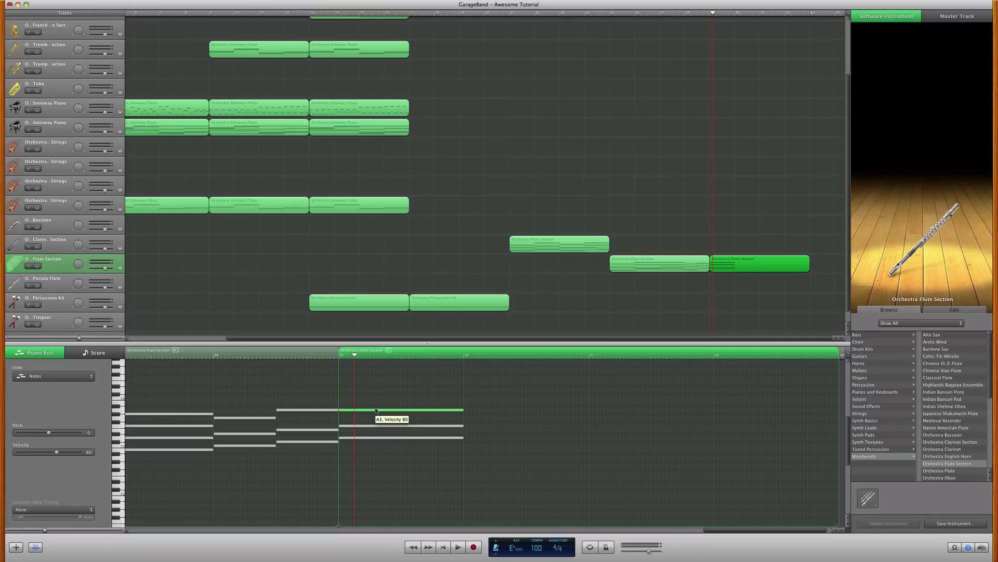
pyautogui.click(686, 13)
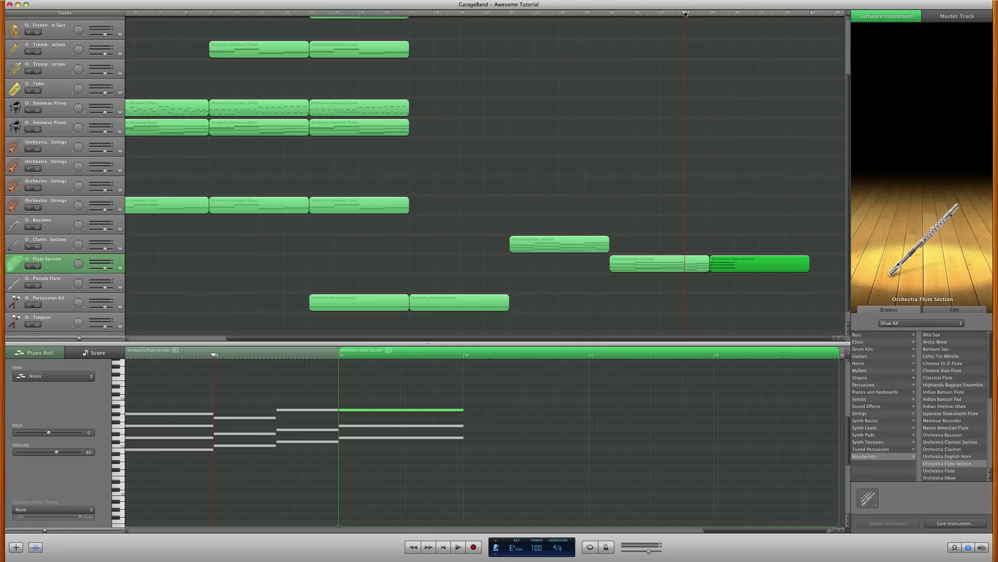
pyautogui.press('space')
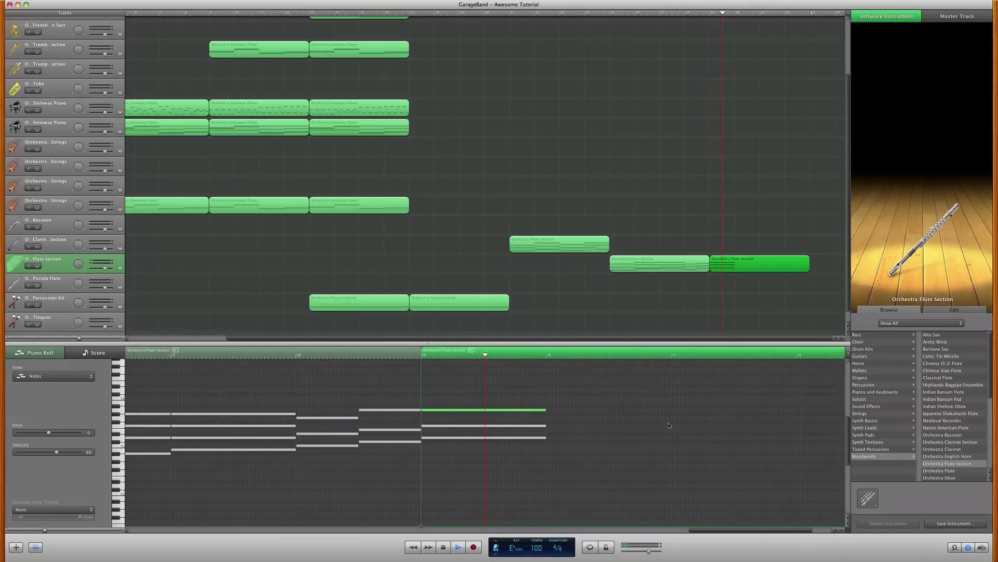
pyautogui.press('space')
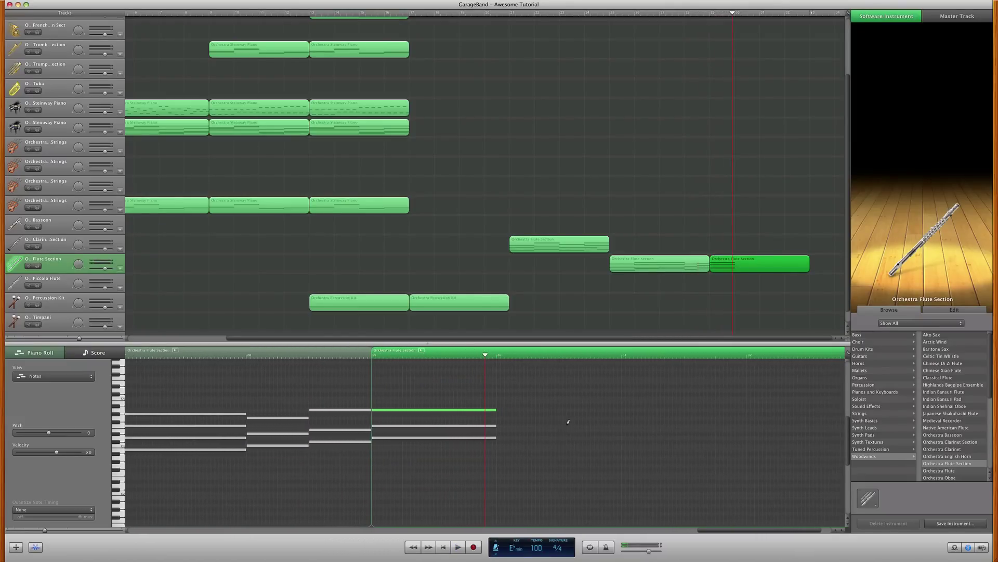
# Step: Set the playhead to bar 29 and select the upper Steinway Piano track with none of its regions selected
pyautogui.click(374, 357)
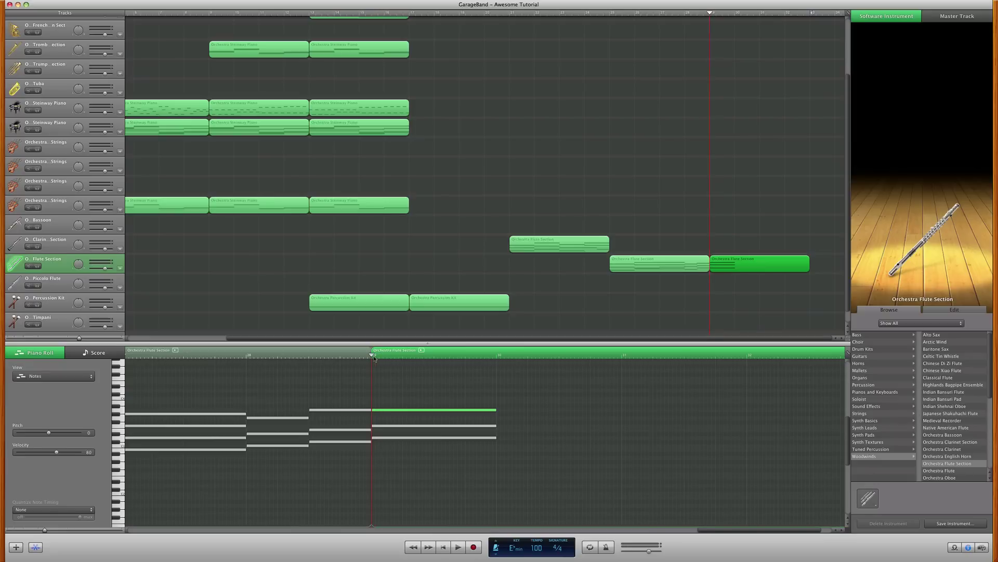
pyautogui.click(56, 112)
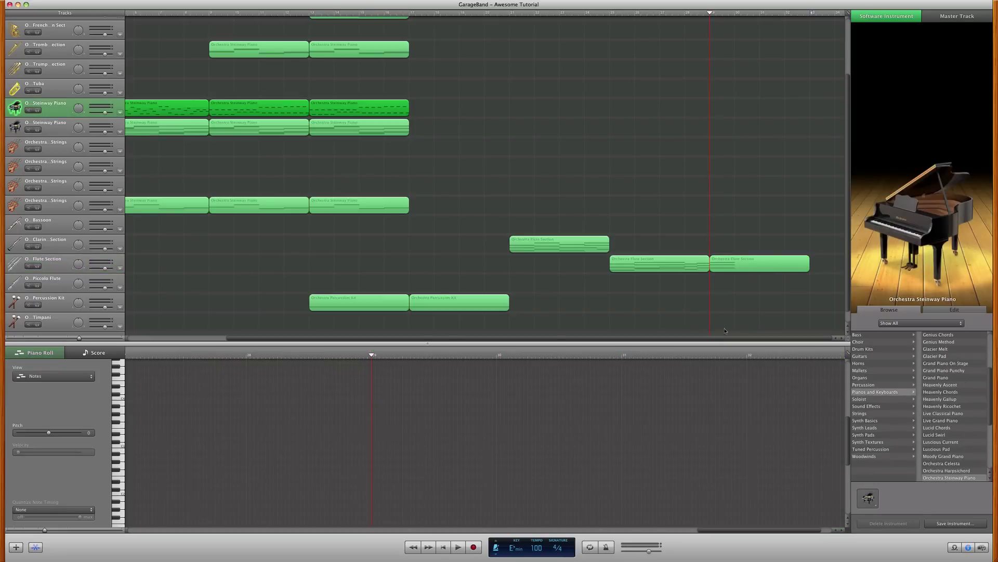
pyautogui.click(718, 115)
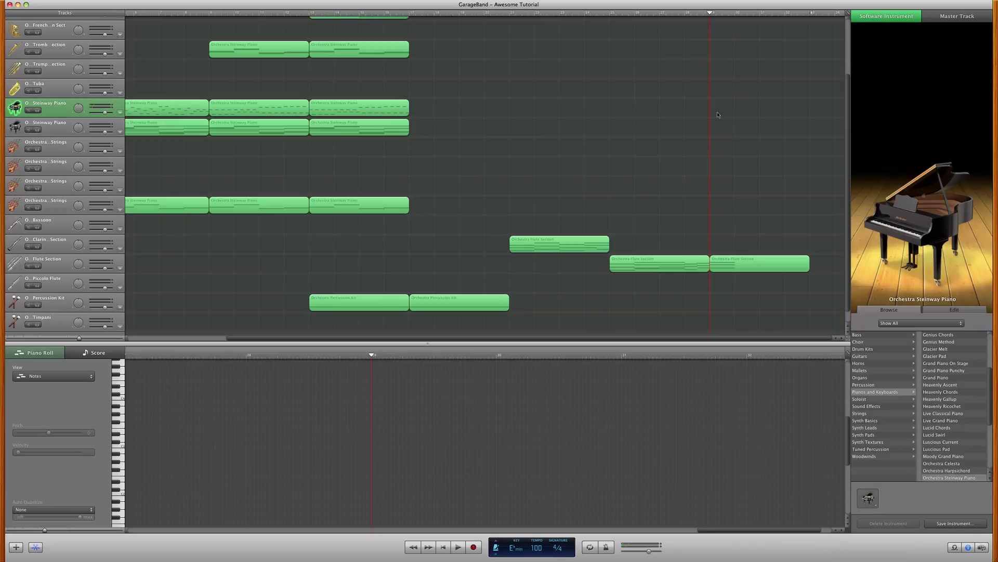
pyautogui.hscroll(-1, 762, 318)
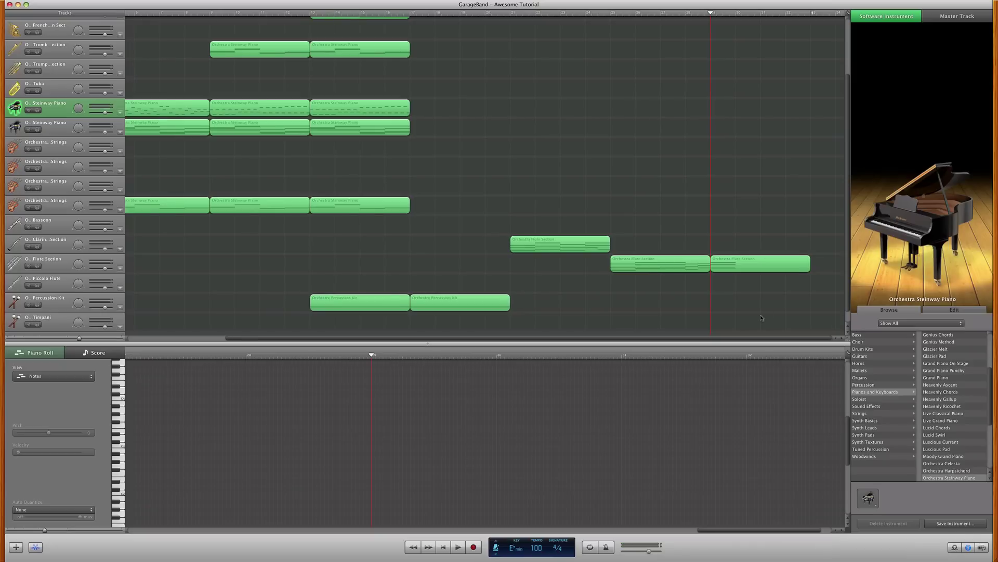
# Step: Copy the flute region's bar 29 chord to bar 30 and move the region to the lower Steinway Piano track at bar 29
pyautogui.click(732, 260)
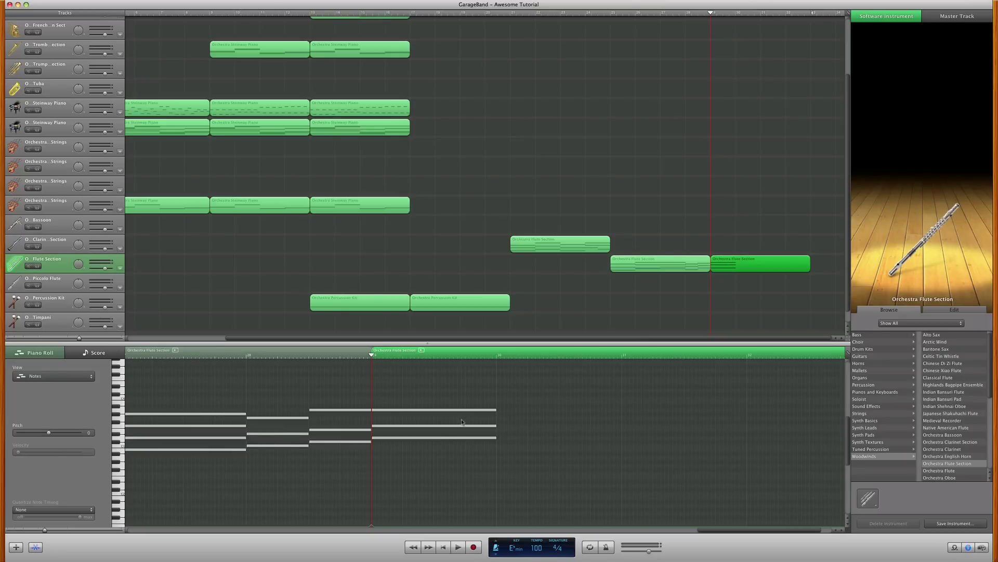
pyautogui.moveTo(496, 396); pyautogui.dragTo(550, 441)
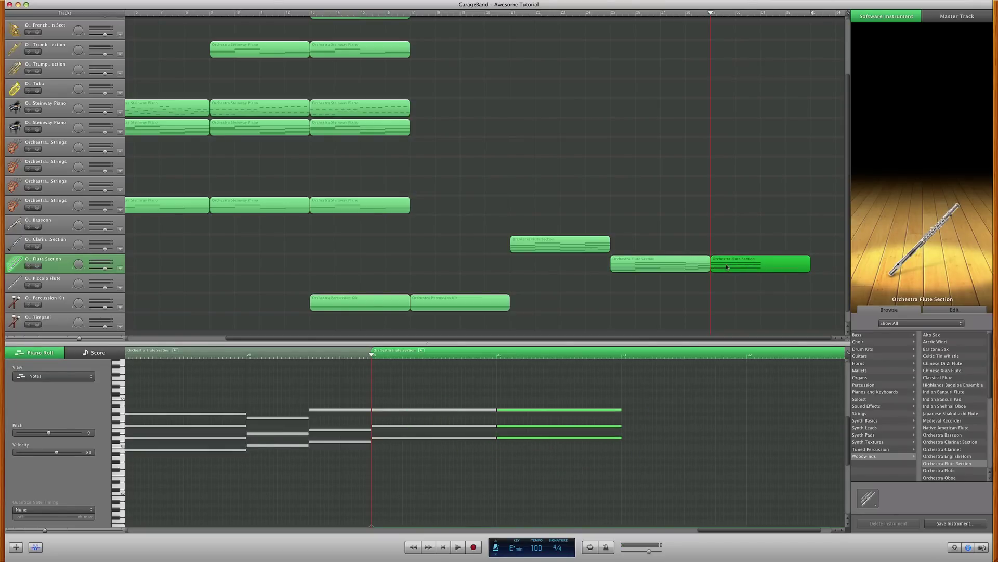
pyautogui.moveTo(727, 267); pyautogui.dragTo(729, 129)
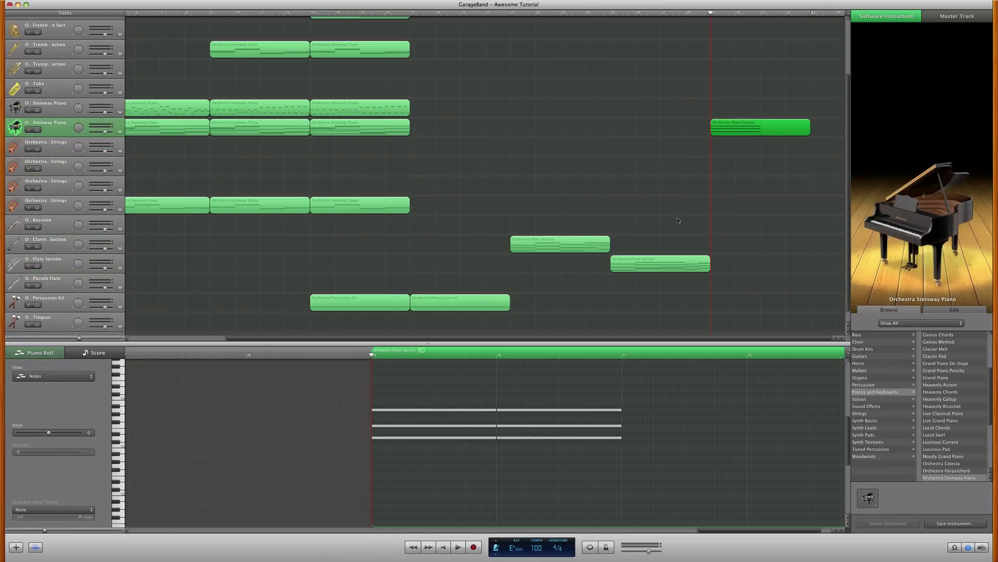
# Step: Lower the whole bar 30 piano chord until its top note is level with the bottom note of the bar 29 chord
pyautogui.click(529, 439)
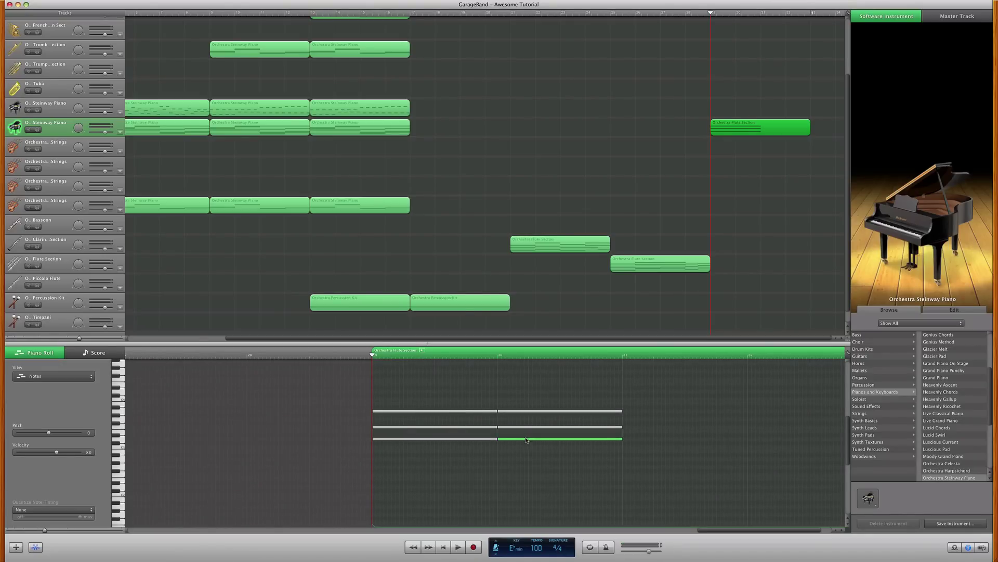
pyautogui.moveTo(542, 454); pyautogui.dragTo(526, 407)
pyautogui.moveTo(526, 411); pyautogui.dragTo(527, 440)
pyautogui.click(518, 467)
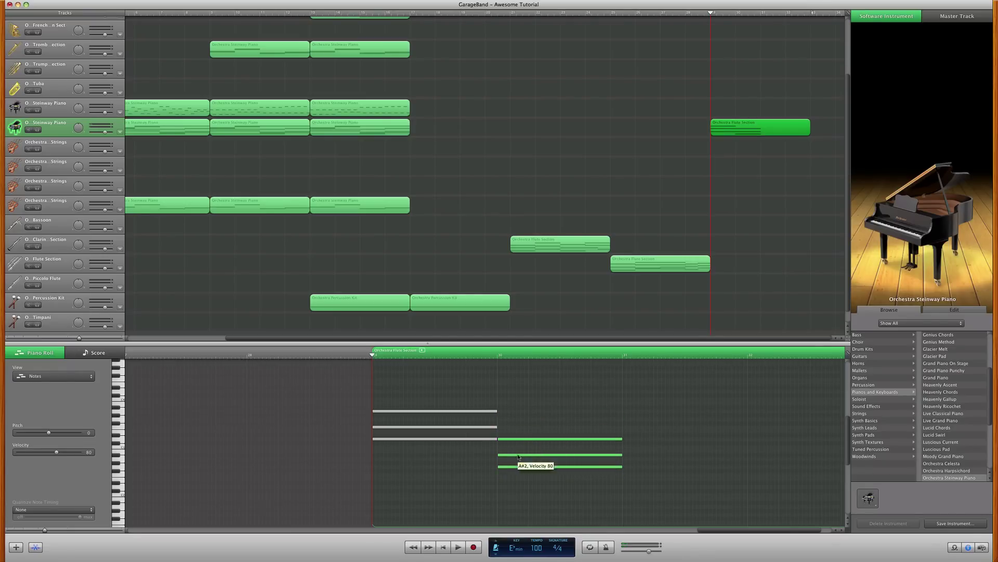
# Step: Add a higher three-note chord in bar 31 and a lower copy in bar 32 whose top note matches bar 31's bottom note
pyautogui.moveTo(504, 442); pyautogui.dragTo(635, 430)
pyautogui.hscroll(3, 645, 421)
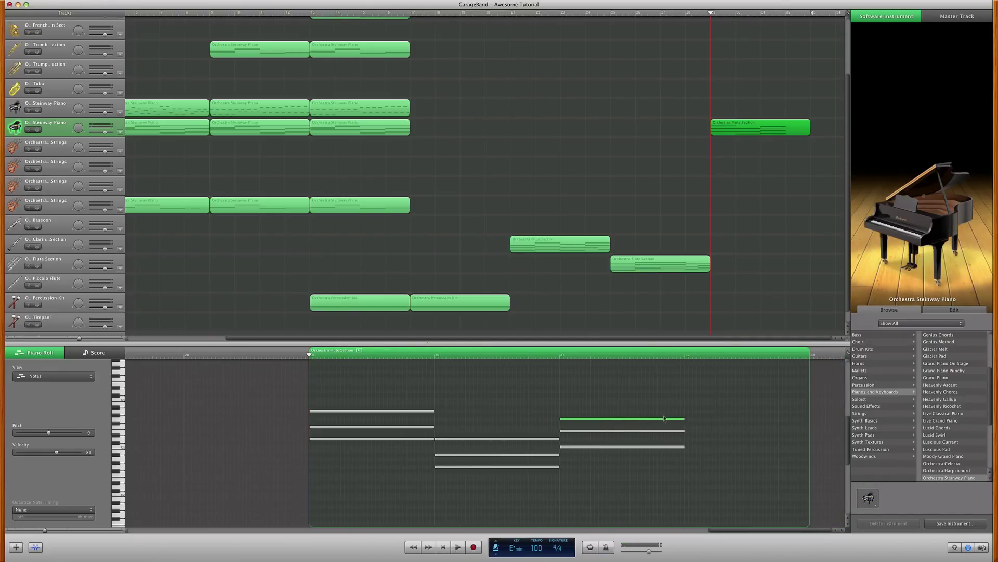
pyautogui.moveTo(620, 423); pyautogui.dragTo(734, 449)
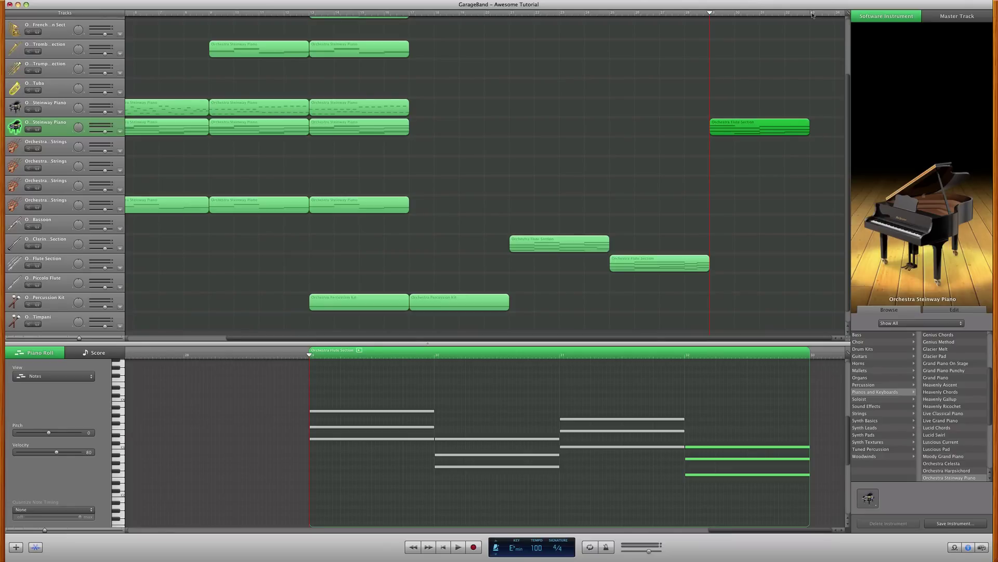
# Step: Extend the lower piano region to bar 37 and copy the bar 32 chord to bar 33, raised five semitones
pyautogui.hscroll(5, 646, 137)
pyautogui.moveTo(672, 132); pyautogui.dragTo(768, 131)
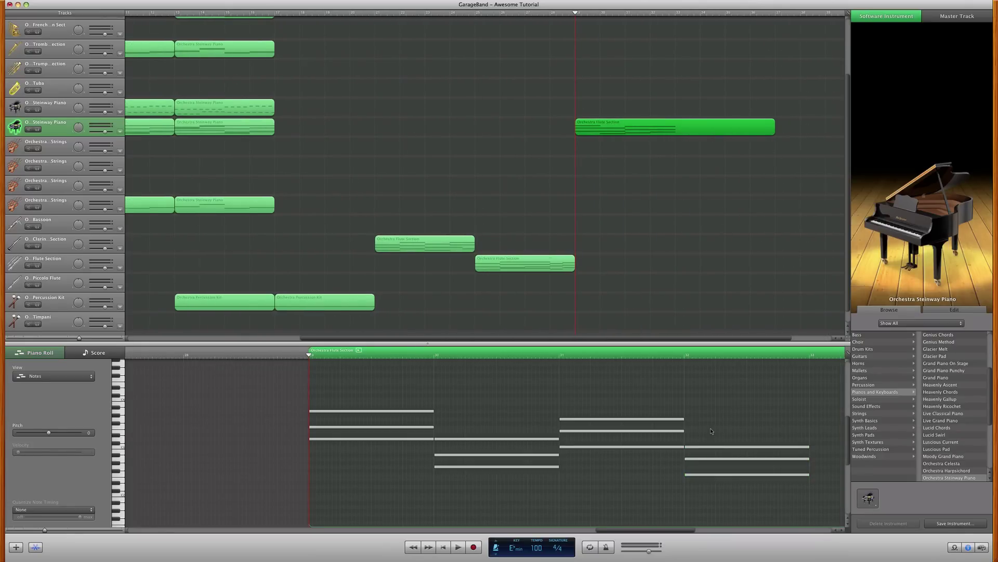
pyautogui.hscroll(4, 678, 486)
pyautogui.click(692, 474)
pyautogui.click(695, 459)
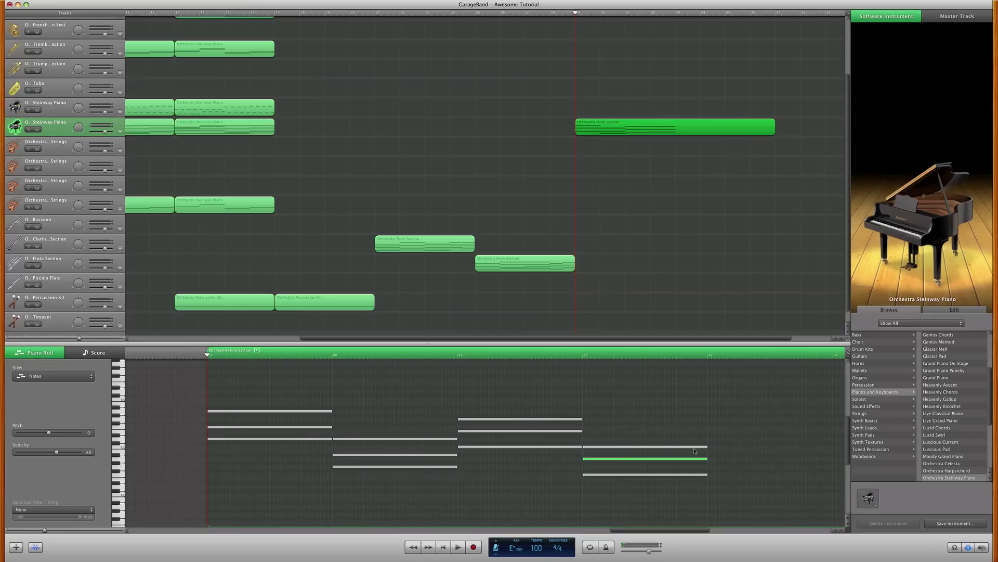
pyautogui.click(695, 447)
pyautogui.moveTo(685, 475); pyautogui.dragTo(780, 459)
pyautogui.hscroll(5, 775, 430)
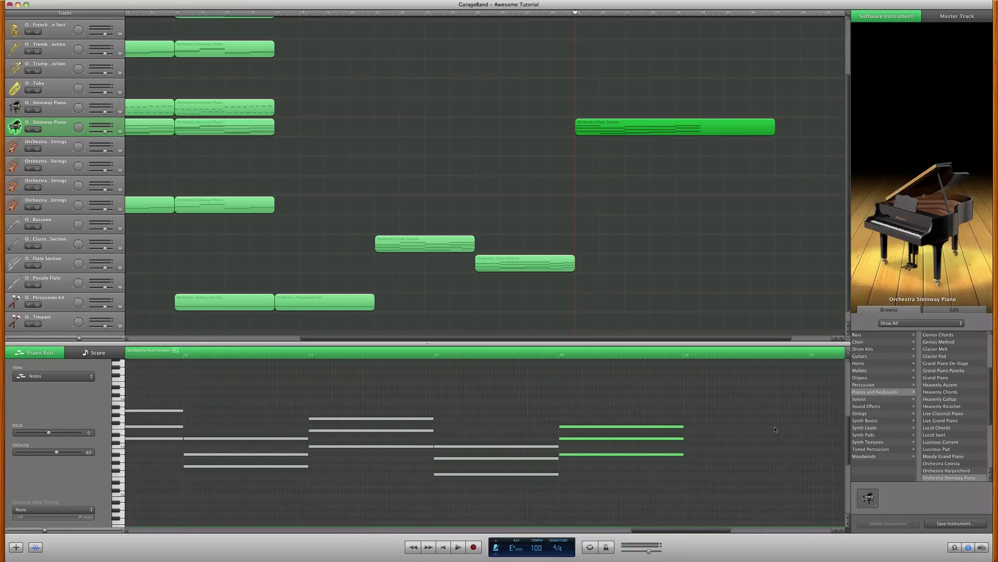
# Step: Copy the bar 33 chord to bar 34, lower it to start from bar 33's bottom note, and adjust its lower notes into an evenly spaced chord
pyautogui.scroll(-2, 752, 430)
pyautogui.moveTo(647, 439); pyautogui.dragTo(781, 440)
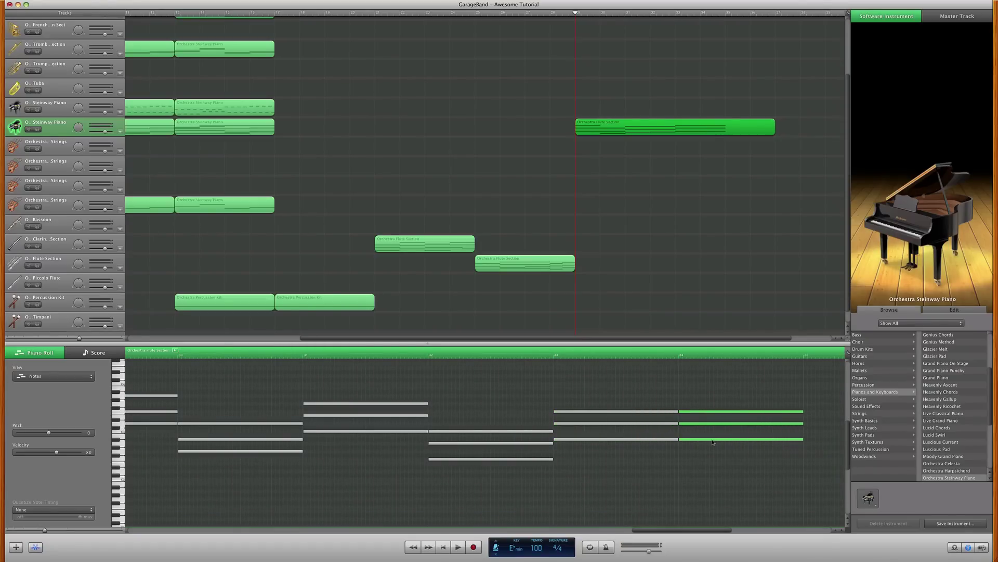
pyautogui.moveTo(711, 440)
pyautogui.mouseDown()
pyautogui.moveTo(711, 467)
pyautogui.moveTo(707, 439)
pyautogui.mouseUp()
pyautogui.click(707, 440)
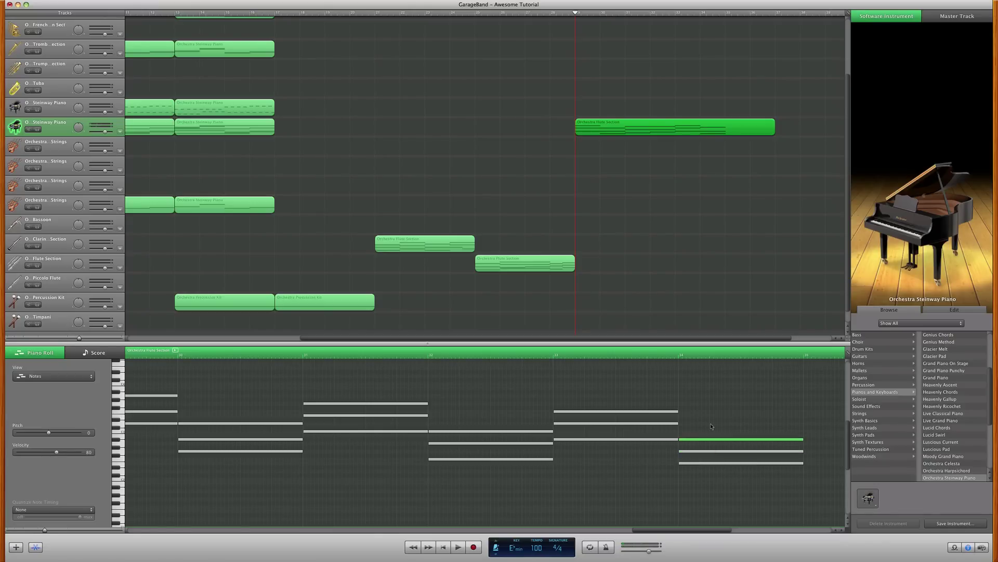
pyautogui.click(711, 452)
# Step: Copy the bar 34 chord to bar 35 and raise the copy five semitones
pyautogui.moveTo(719, 415); pyautogui.dragTo(768, 472)
pyautogui.moveTo(707, 463); pyautogui.dragTo(832, 448)
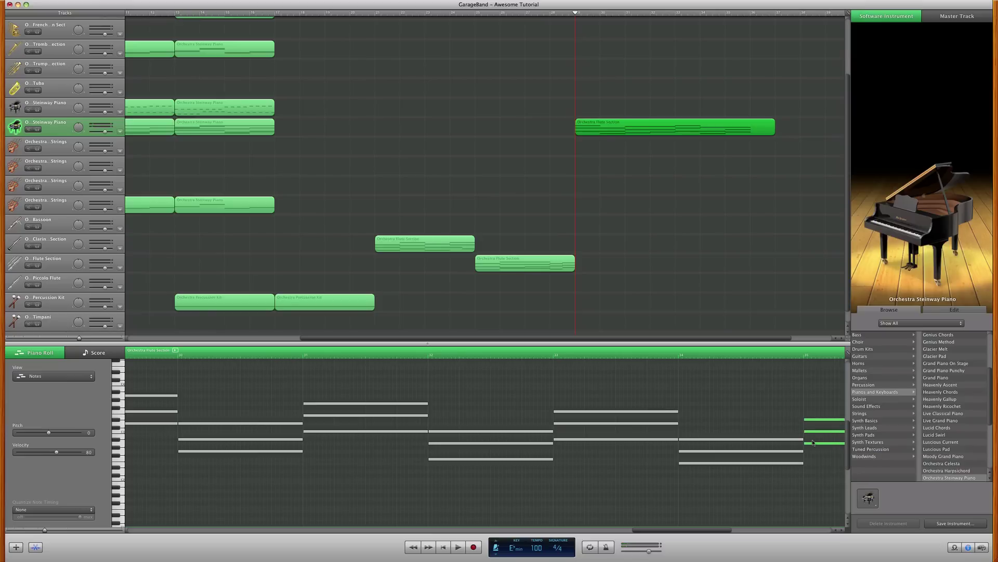
pyautogui.hscroll(3, 809, 442)
pyautogui.hscroll(-3, 809, 442)
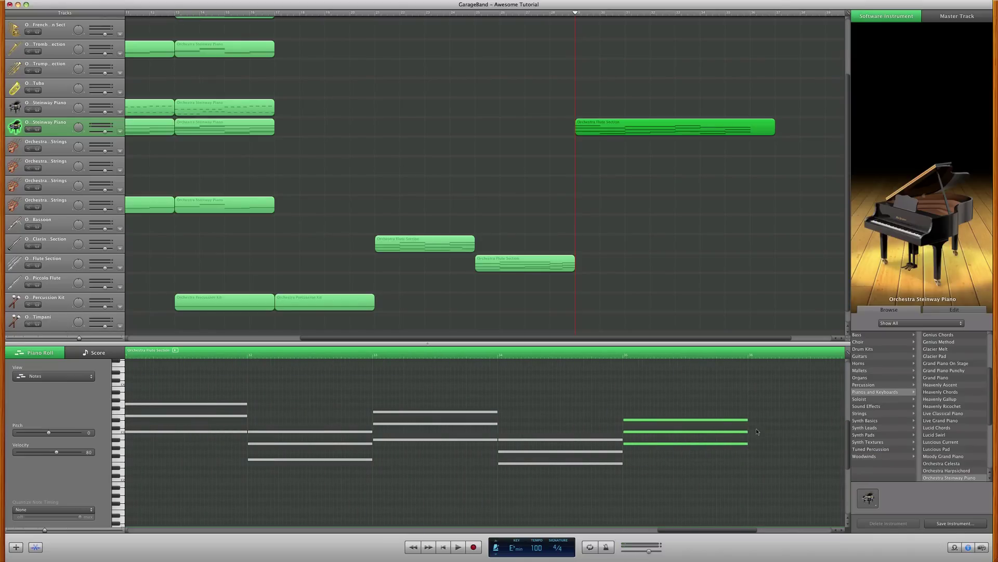
# Step: Raise the upper two notes of the bar 35 chord one semitone and add a higher chord in bar 36 at the bar 29 pitches
pyautogui.click(739, 432)
pyautogui.moveTo(739, 432); pyautogui.dragTo(764, 412)
pyautogui.click(765, 408)
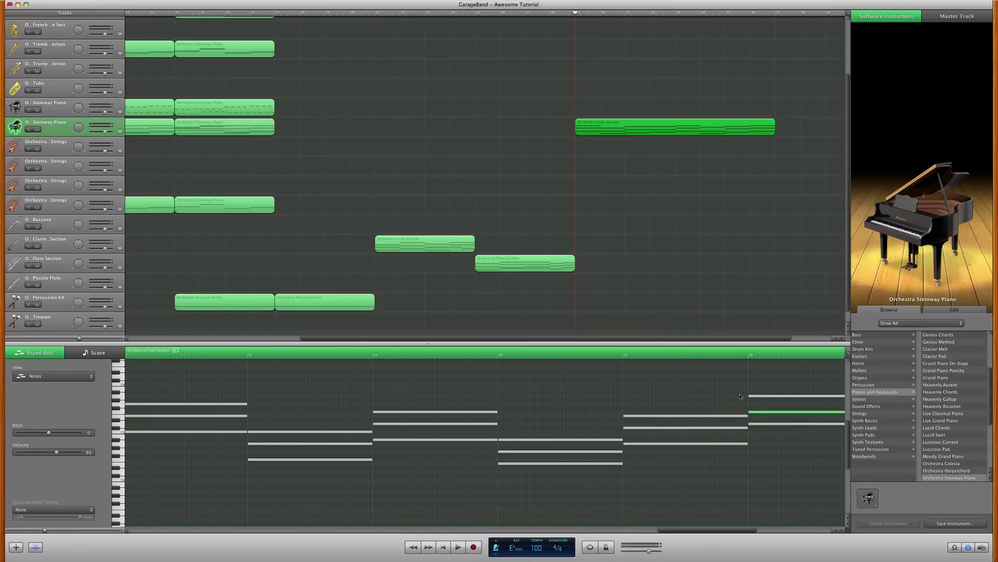
# Step: Deselect the lower piano region and play the new chord progression from bar 29
pyautogui.click(736, 272)
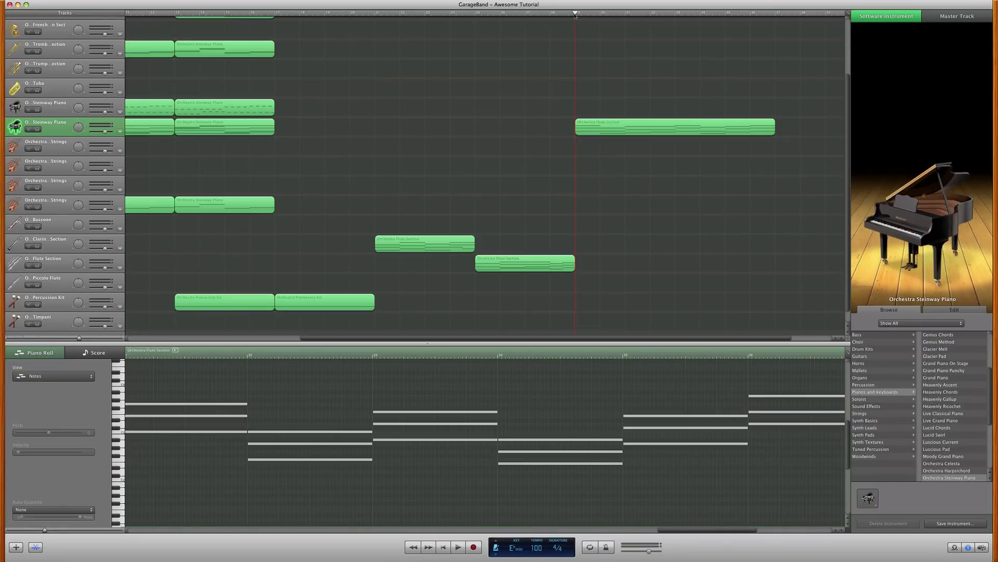
pyautogui.press('space')
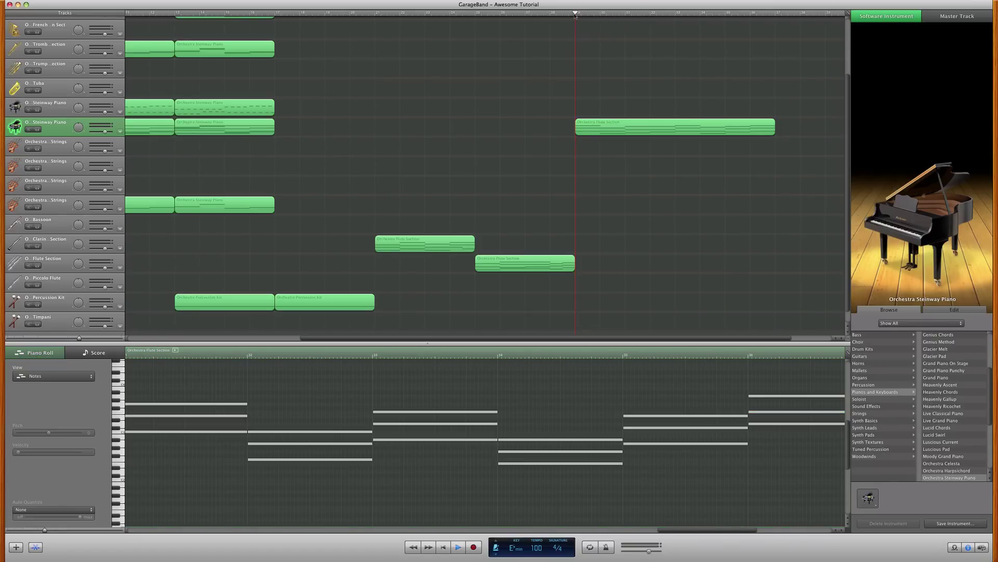
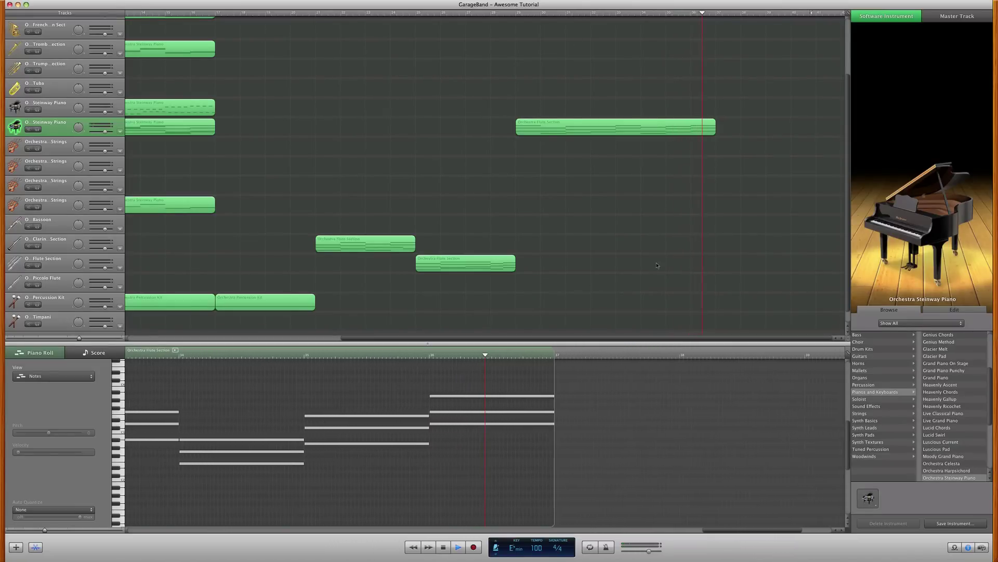
# Step: Shorten the bar 36 piano chord to half a bar, put the bar 35 chord in its second half, and play the ending
pyautogui.press('space')
pyautogui.click(523, 423)
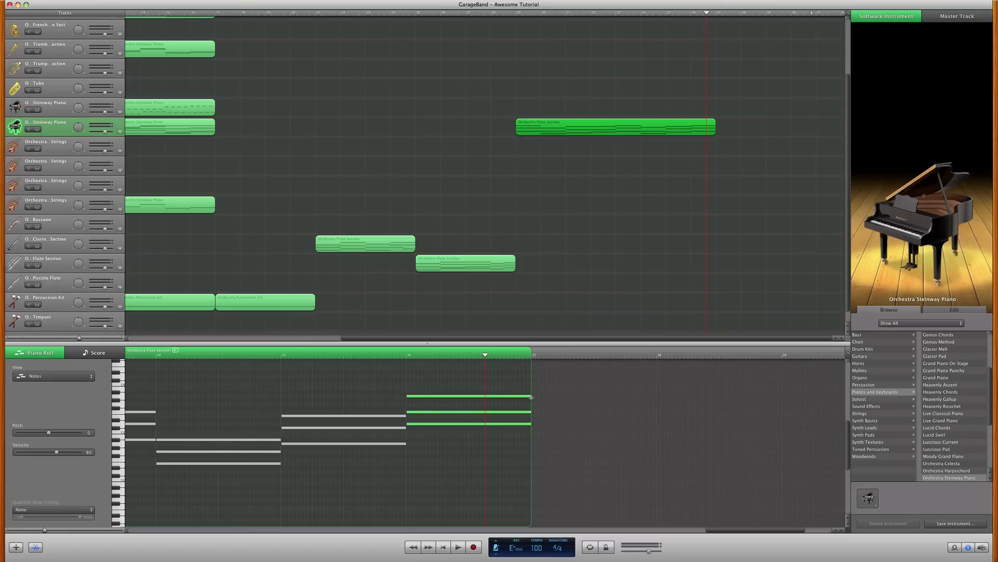
pyautogui.moveTo(531, 397); pyautogui.dragTo(492, 431)
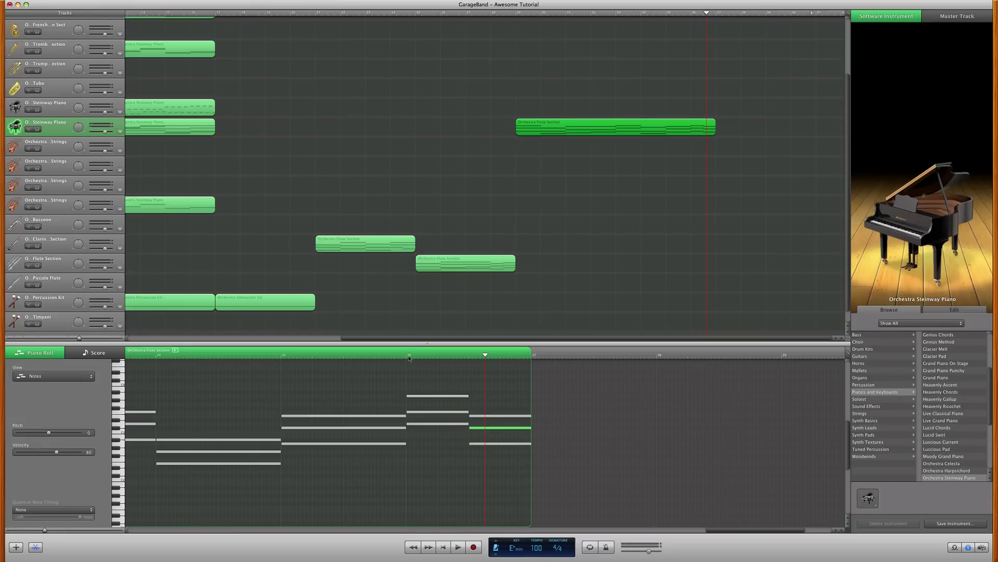
pyautogui.press('space')
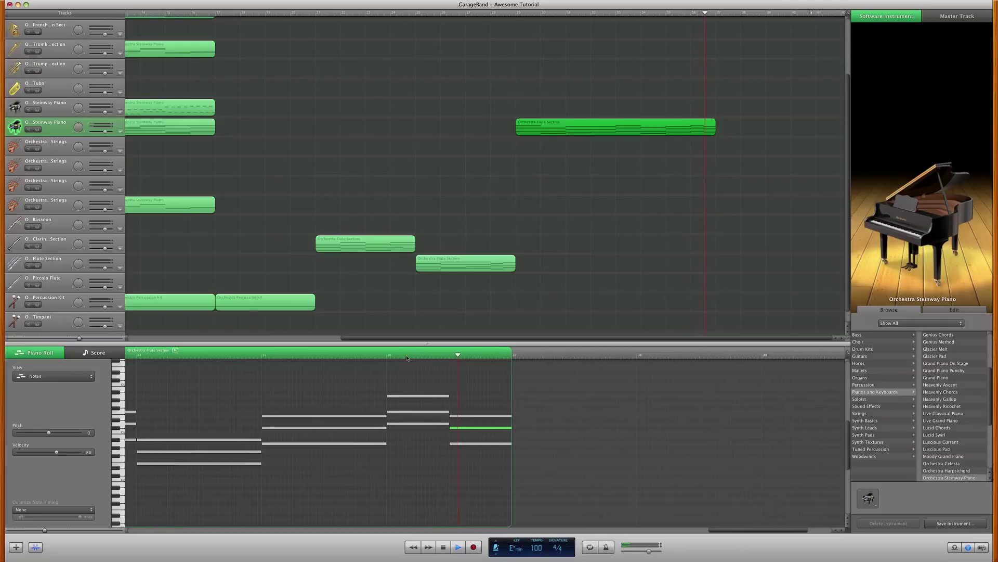
pyautogui.press('space')
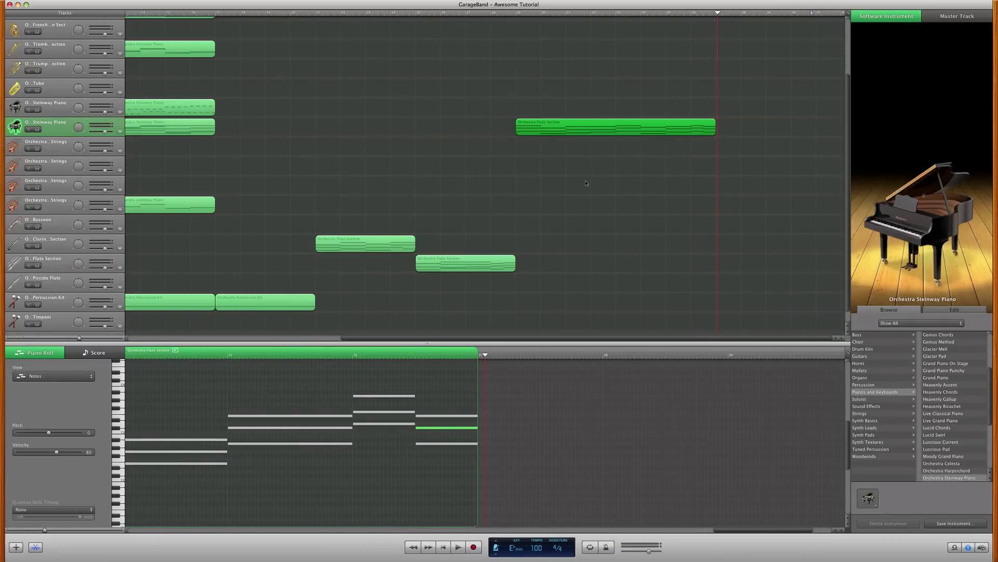
# Step: Copy the piano chord region at bar 29 to the same position on the lowest Orchestral Arco Strings track
pyautogui.click(522, 119)
pyautogui.click(539, 128)
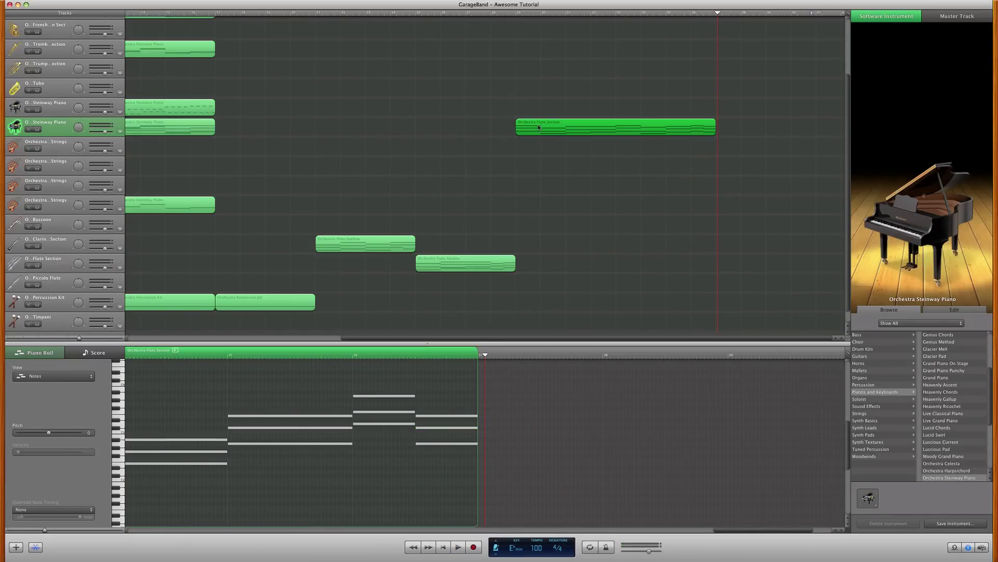
pyautogui.moveTo(539, 130); pyautogui.dragTo(541, 211)
# Step: Delete every note in the copied strings region except the lowest note of the bar 29 chord
pyautogui.moveTo(612, 382); pyautogui.dragTo(223, 479)
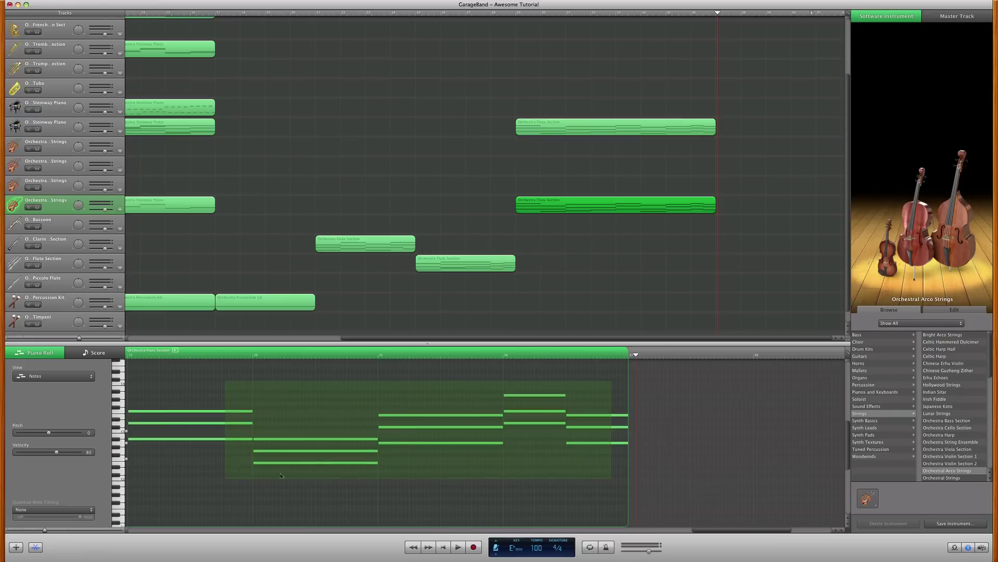
pyautogui.press('Delete')
pyautogui.hscroll(-5, 387, 433)
pyautogui.moveTo(383, 408); pyautogui.dragTo(302, 475)
pyautogui.press('Delete')
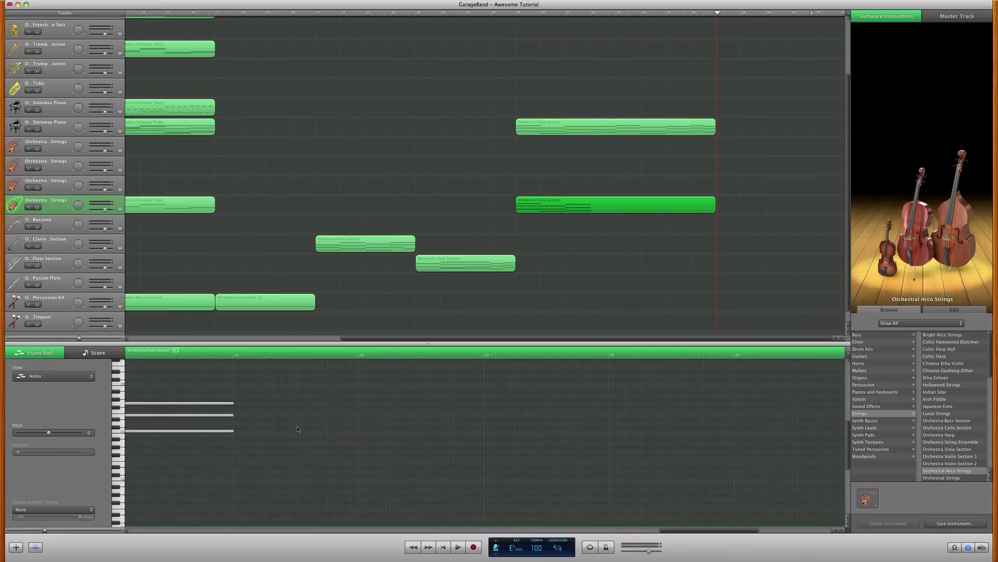
pyautogui.hscroll(-5, 297, 426)
pyautogui.moveTo(354, 391); pyautogui.dragTo(235, 471)
pyautogui.press('Delete')
pyautogui.hscroll(-5, 291, 431)
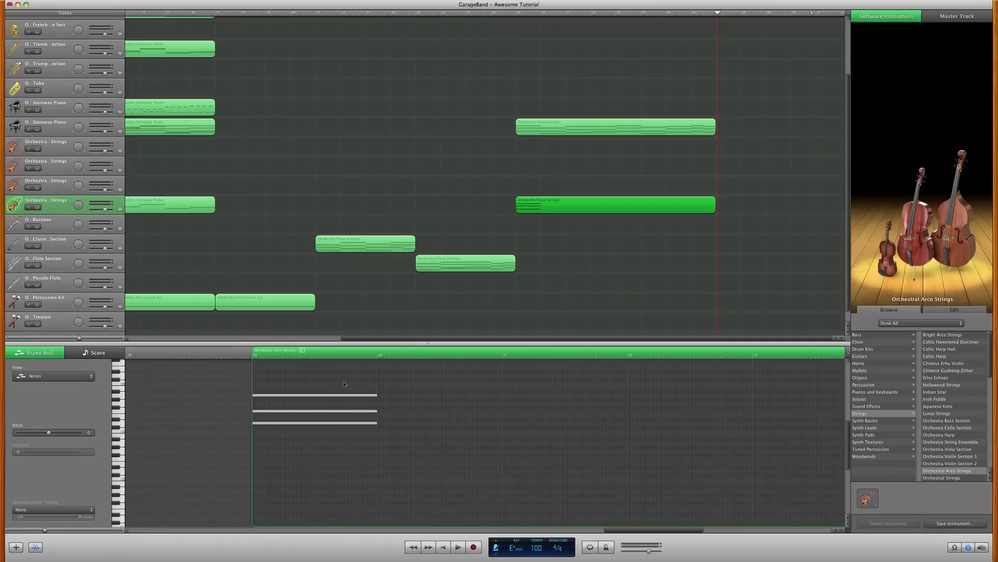
pyautogui.moveTo(340, 385); pyautogui.dragTo(326, 416)
pyautogui.press('Delete')
# Step: Lower the remaining bar 29 strings note and copy it into a one-note-per-bar bass line through bar 34
pyautogui.click(323, 423)
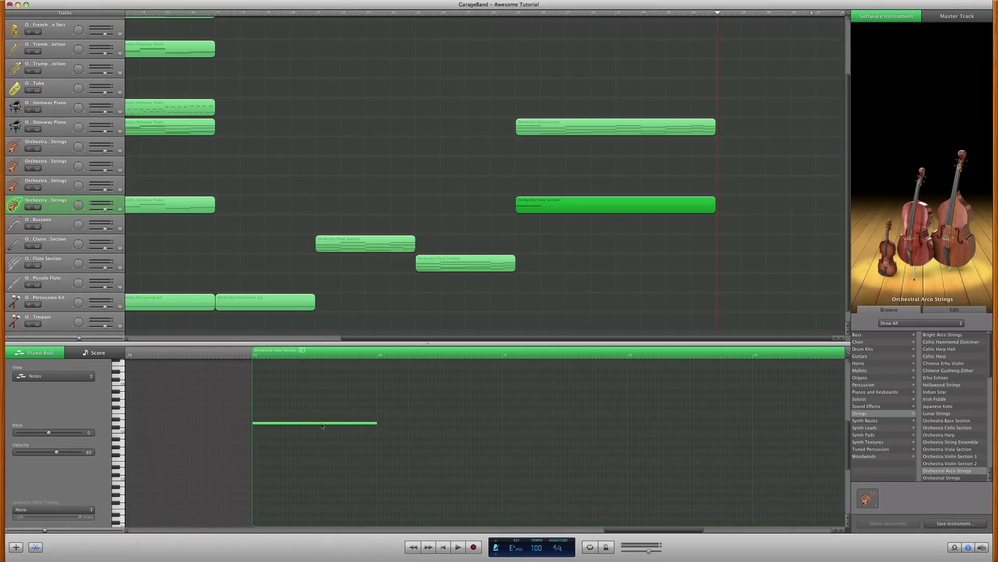
pyautogui.scroll(-5, 311, 385)
pyautogui.moveTo(308, 363); pyautogui.dragTo(434, 439)
pyautogui.moveTo(425, 436); pyautogui.dragTo(538, 417)
pyautogui.moveTo(539, 416); pyautogui.dragTo(781, 428)
pyautogui.click(773, 426)
pyautogui.hscroll(5, 773, 427)
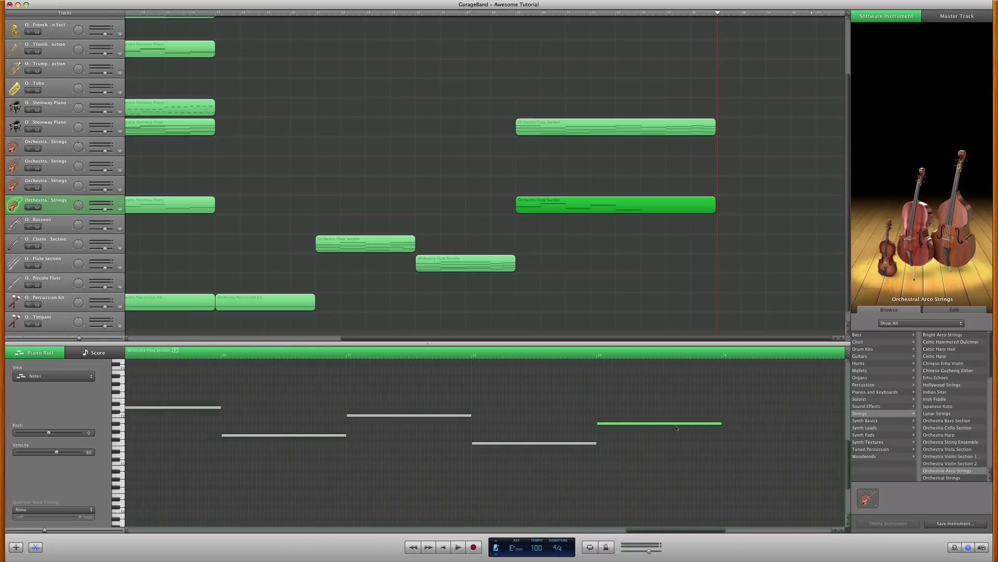
pyautogui.hscroll(2, 677, 427)
pyautogui.moveTo(611, 427); pyautogui.dragTo(735, 450)
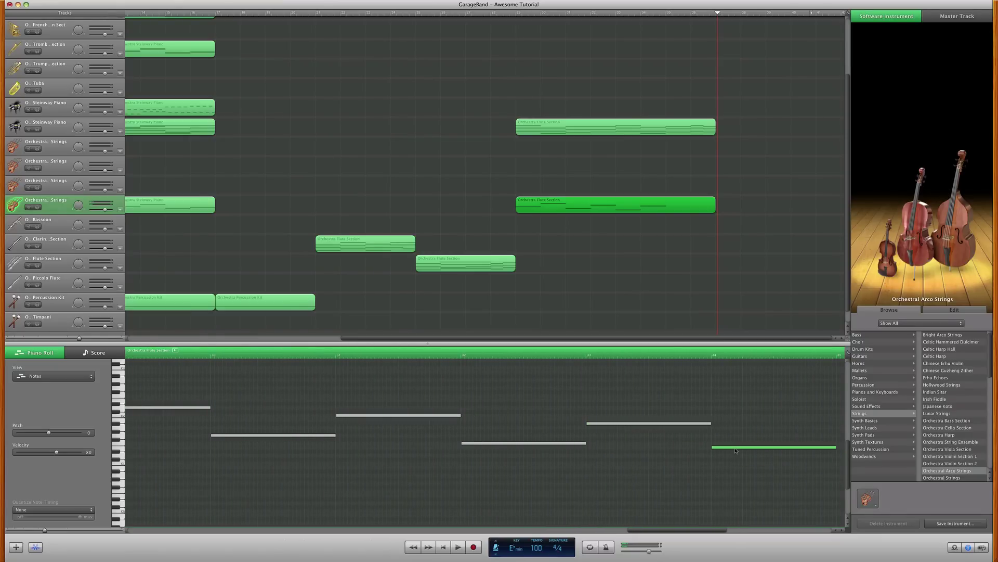
# Step: Continue the strings bass line with a whole-bar note in bar 35 and two half-bar notes, low then higher, in bar 36
pyautogui.hscroll(5, 736, 450)
pyautogui.click(587, 447)
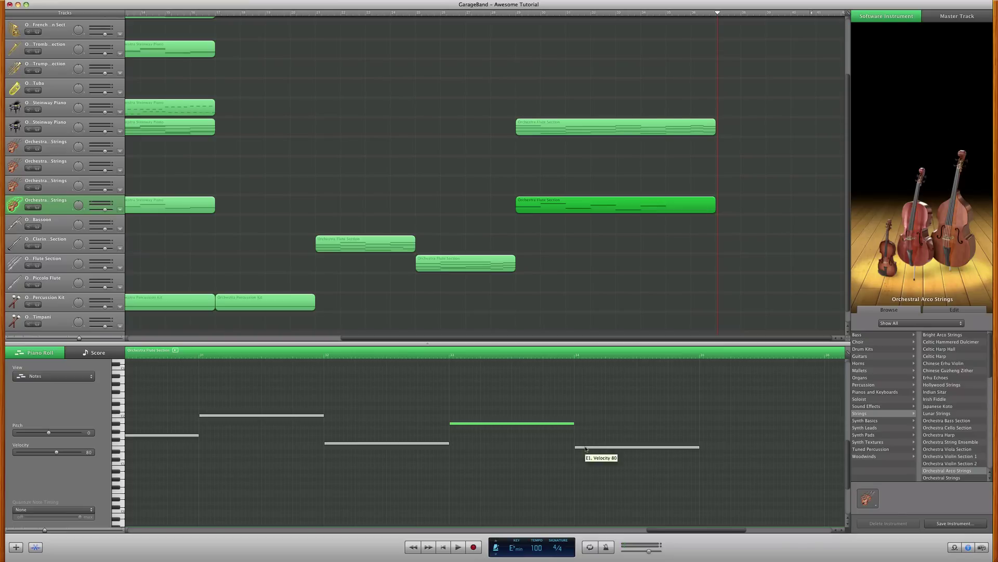
pyautogui.click(571, 424)
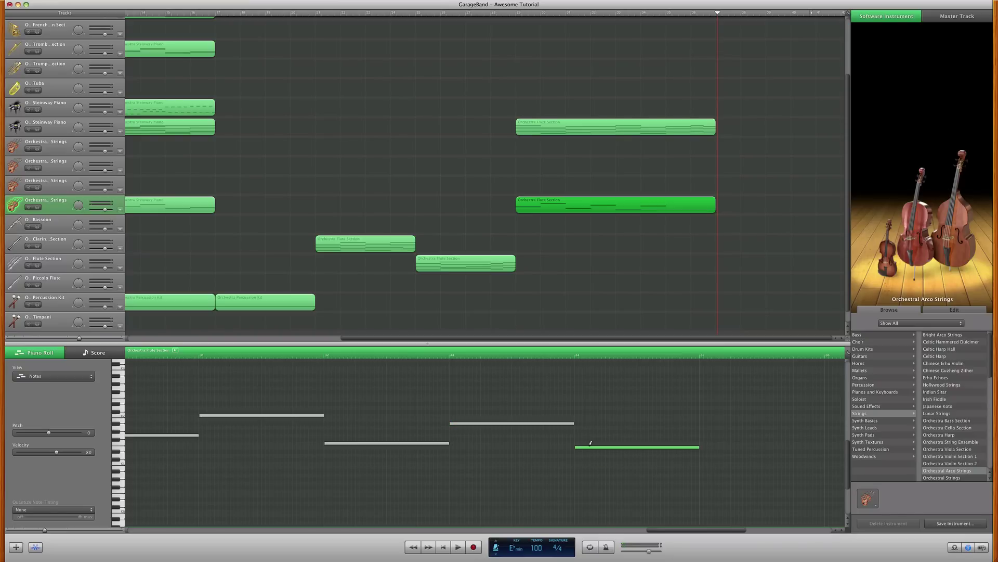
pyautogui.hscroll(4, 603, 438)
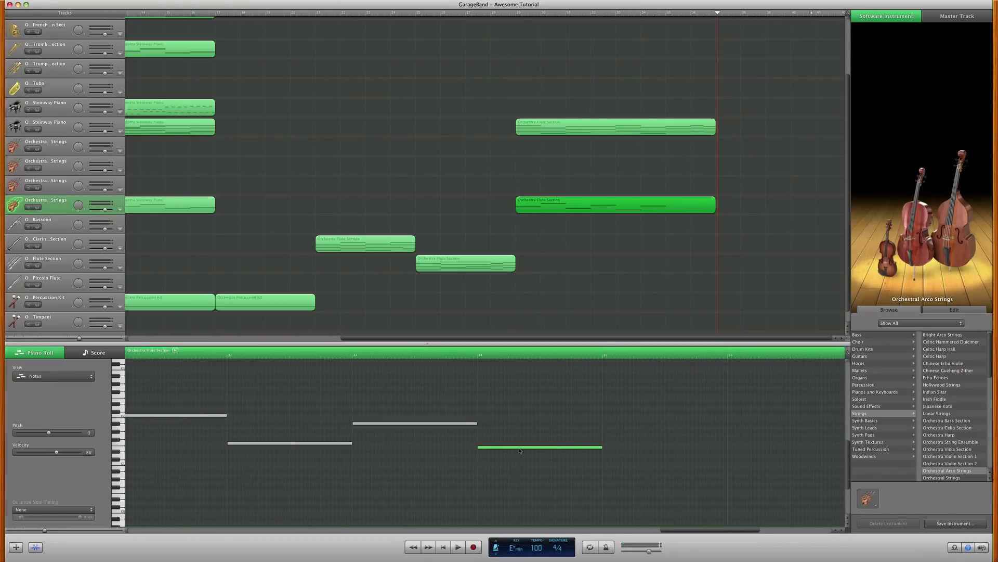
pyautogui.hscroll(4, 519, 449)
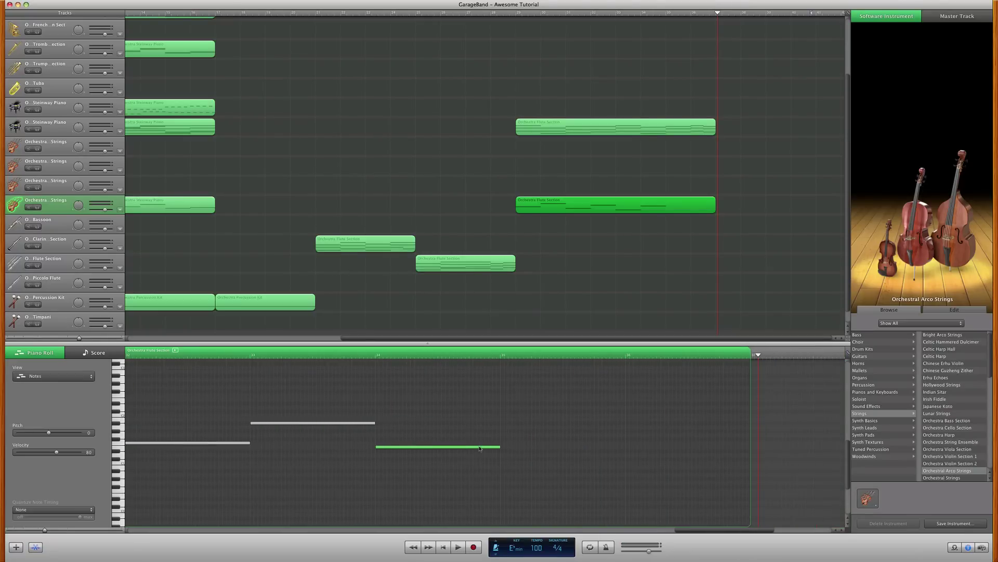
pyautogui.moveTo(475, 448); pyautogui.dragTo(743, 429)
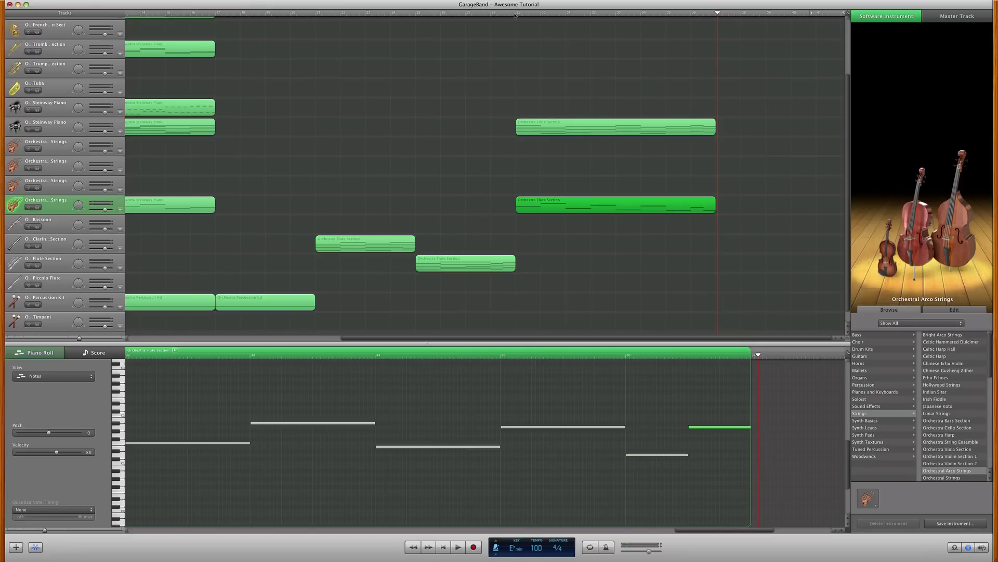
# Step: Copy the strings bass line region to the Timpani track at bar 29 and audition its first notes
pyautogui.scroll(-1, 582, 252)
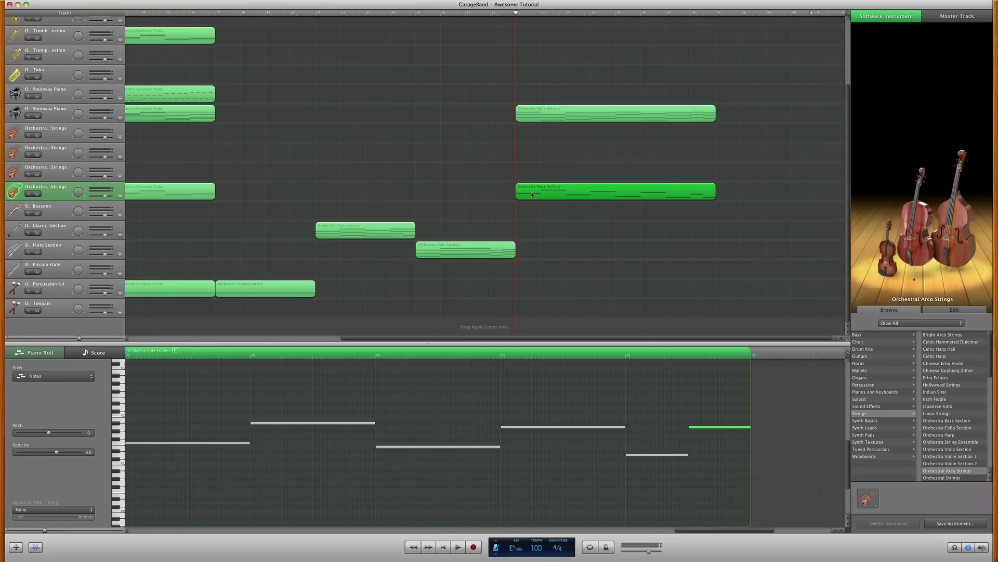
pyautogui.moveTo(532, 195); pyautogui.dragTo(533, 311)
pyautogui.hscroll(-5, 524, 378)
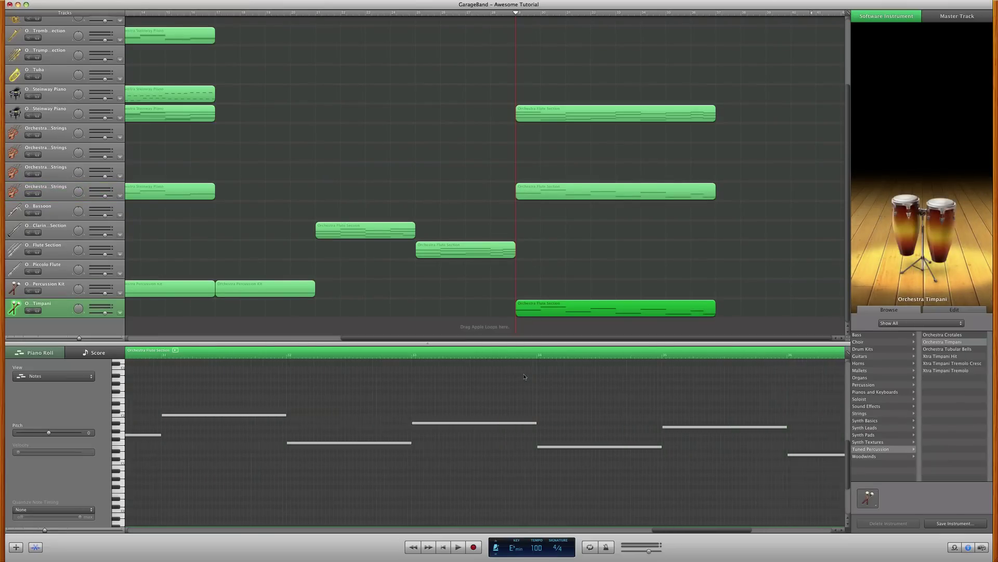
pyautogui.hscroll(-8, 581, 380)
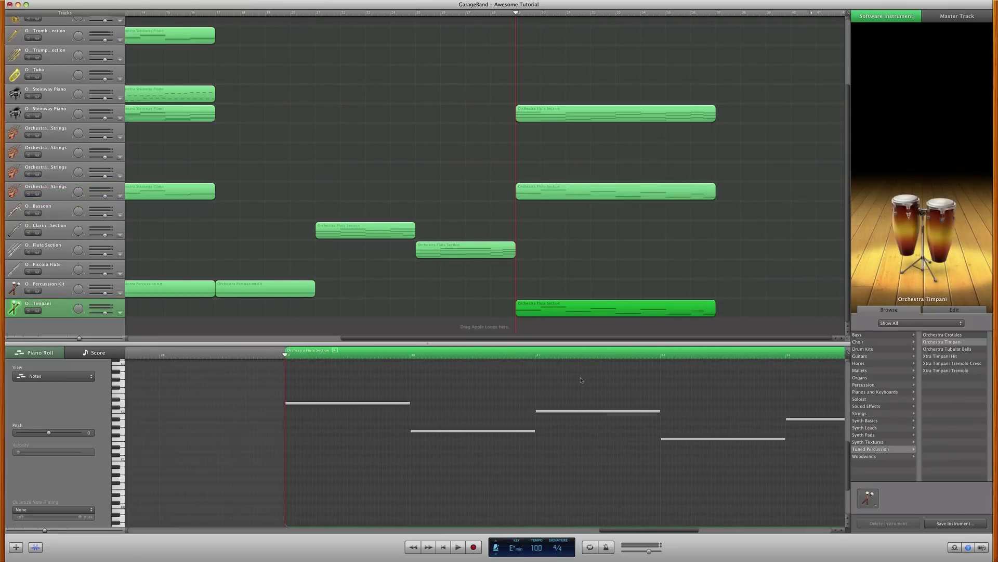
pyautogui.click(388, 402)
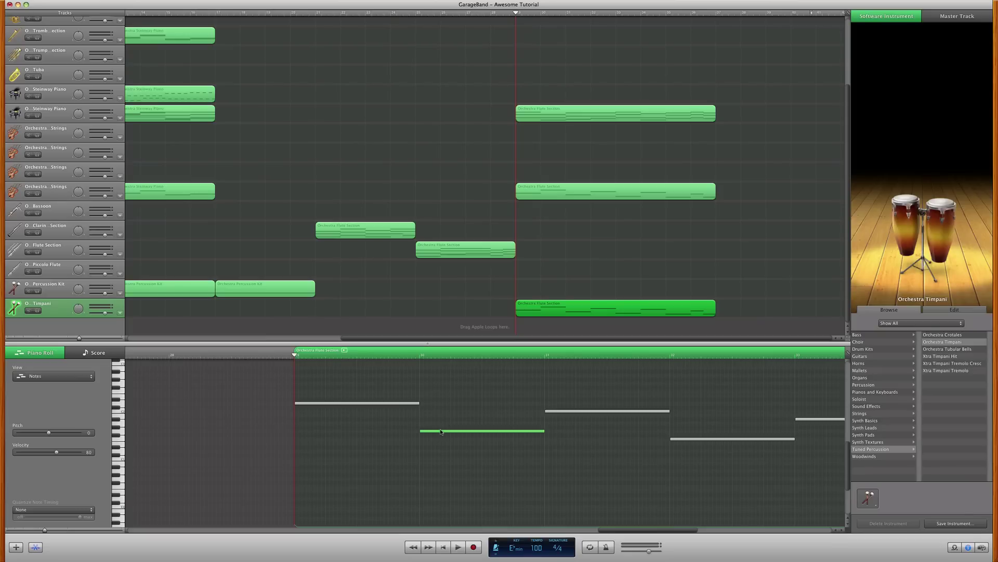
pyautogui.moveTo(440, 431)
pyautogui.mouseDown()
pyautogui.moveTo(441, 423)
pyautogui.moveTo(441, 431)
pyautogui.mouseUp()
# Step: Solo the Timpani track, set all notes in its region to velocity 127, and play from bar 29
pyautogui.click(37, 310)
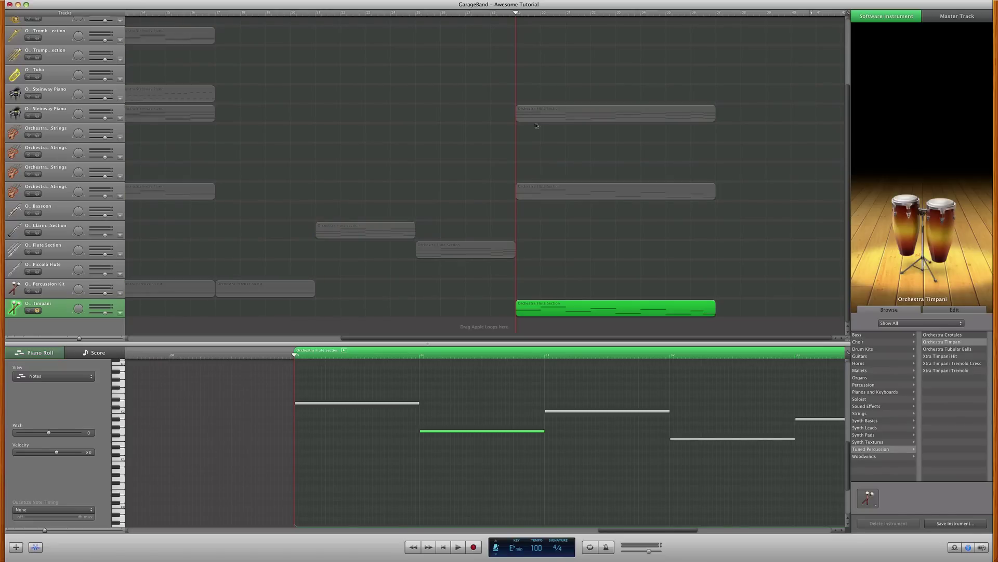
pyautogui.click(344, 403)
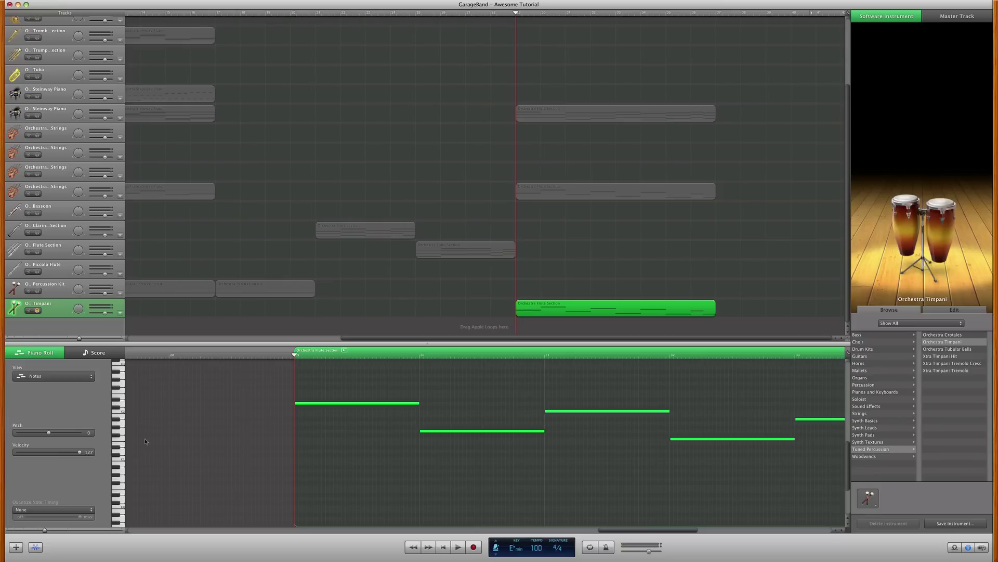
pyautogui.press('space')
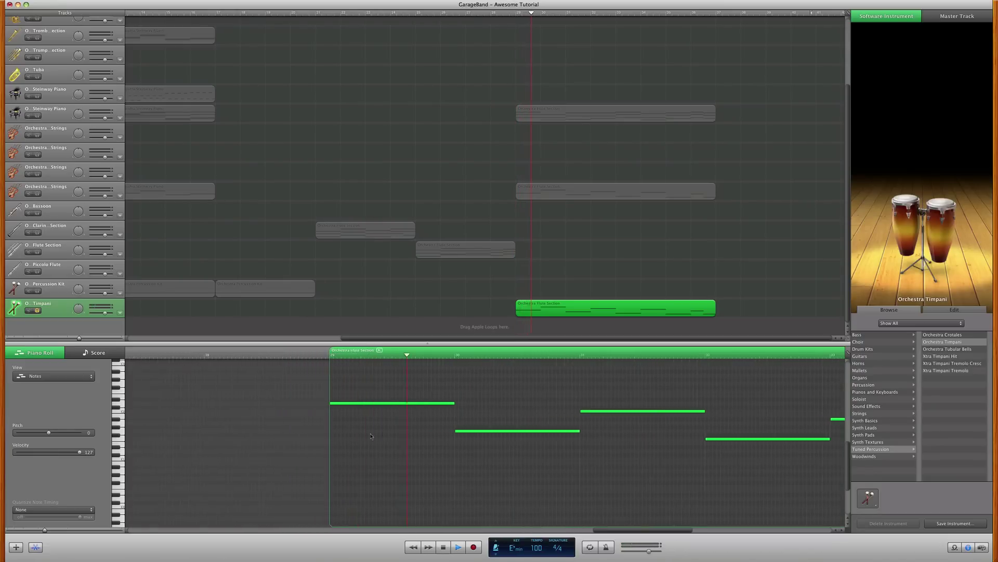
pyautogui.press('space')
# Step: Delete all timpani notes from bar 30 to the end of the region, keeping only the bar 29 note
pyautogui.click(453, 405)
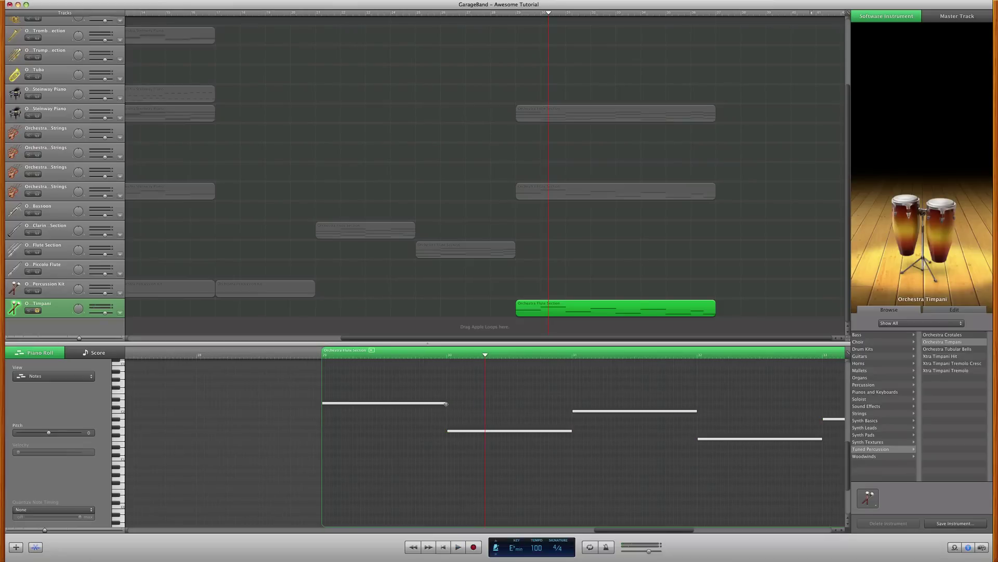
pyautogui.moveTo(446, 403); pyautogui.dragTo(892, 479)
pyautogui.click(408, 406)
pyautogui.press('Delete')
pyautogui.hscroll(3, 822, 464)
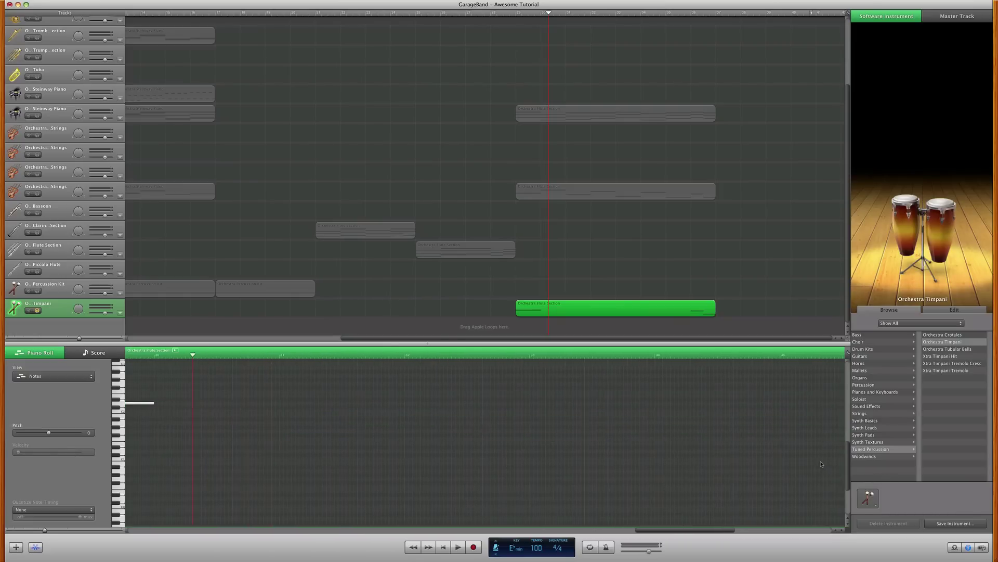
pyautogui.hscroll(2, 817, 463)
pyautogui.moveTo(734, 409); pyautogui.dragTo(788, 470)
pyautogui.press('Delete')
# Step: Divide the bar 29 timpani note into a three-beat note and a one-beat note at the same pitch, and play the bar
pyautogui.hscroll(-4, 761, 473)
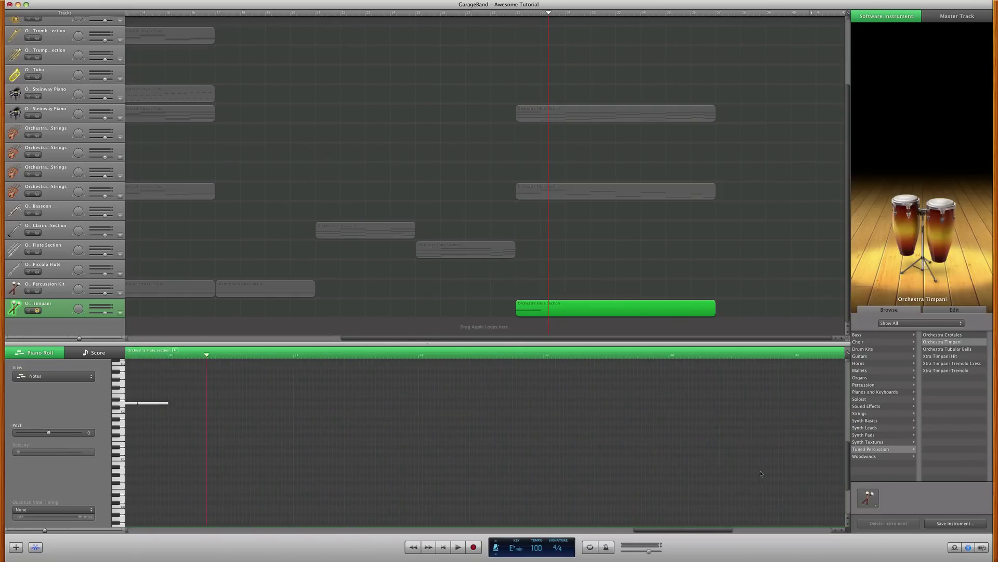
pyautogui.hscroll(-3, 528, 412)
pyautogui.moveTo(402, 409); pyautogui.dragTo(400, 411)
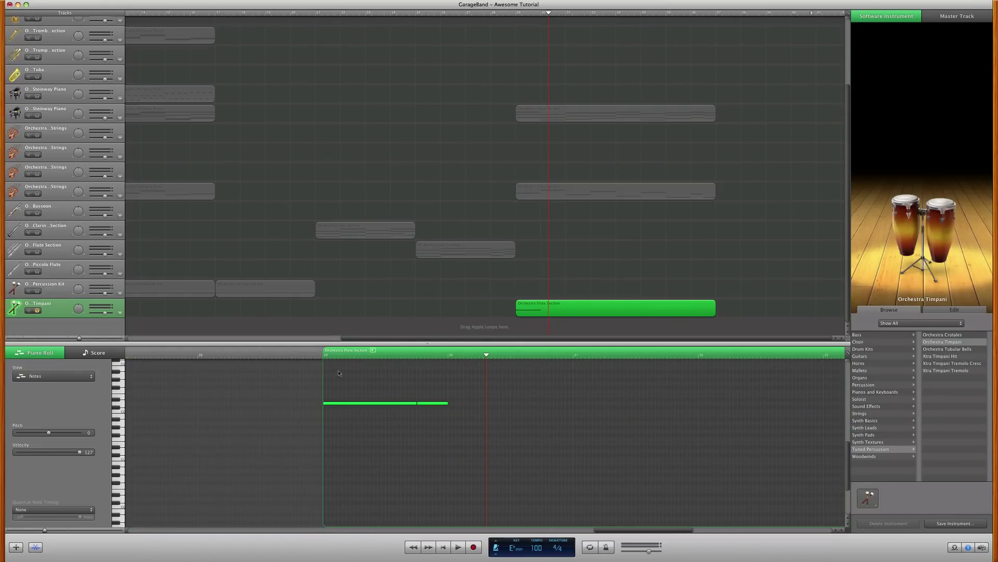
pyautogui.click(323, 357)
pyautogui.press('space')
pyautogui.hscroll(1, 323, 357)
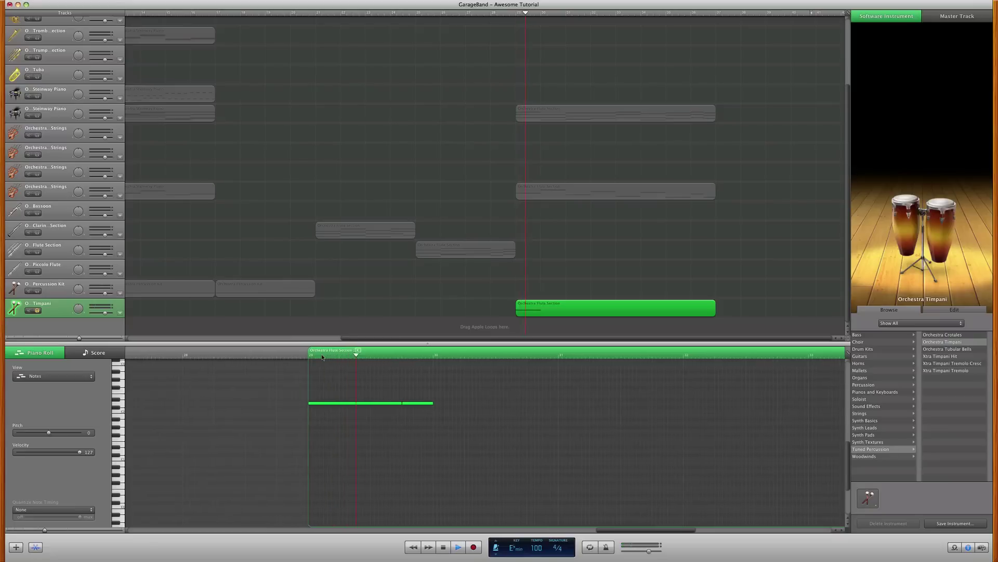
pyautogui.hscroll(-1, 323, 358)
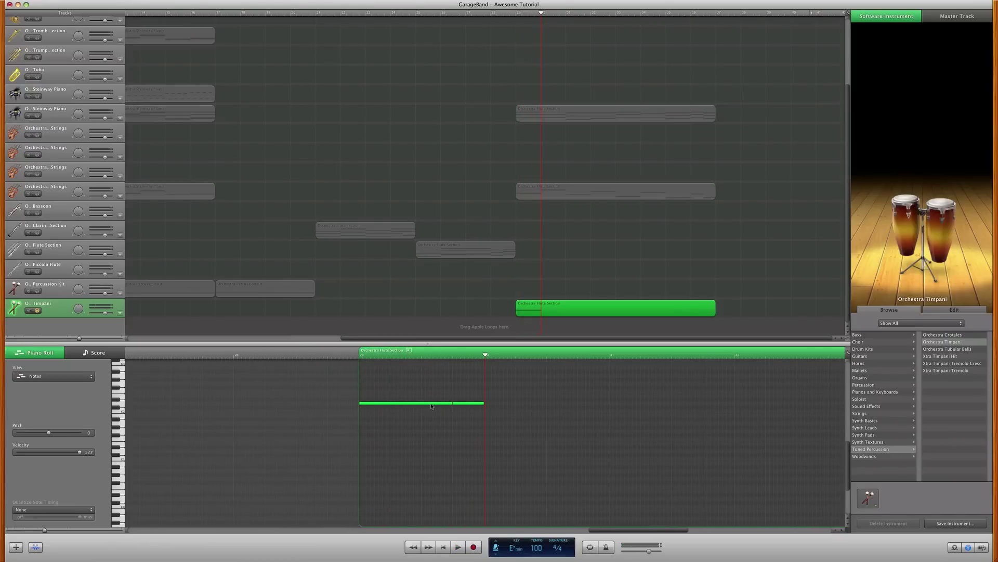
# Step: Change the Timpani track's instrument to Xtra Timpani Hit
pyautogui.moveTo(431, 405)
pyautogui.click(62, 312)
pyautogui.click(61, 293)
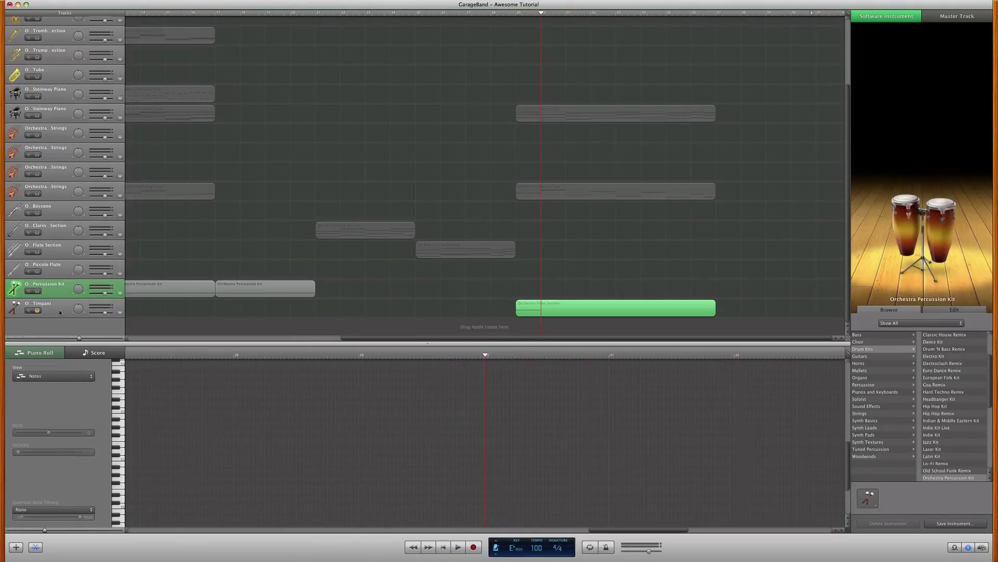
pyautogui.click(59, 313)
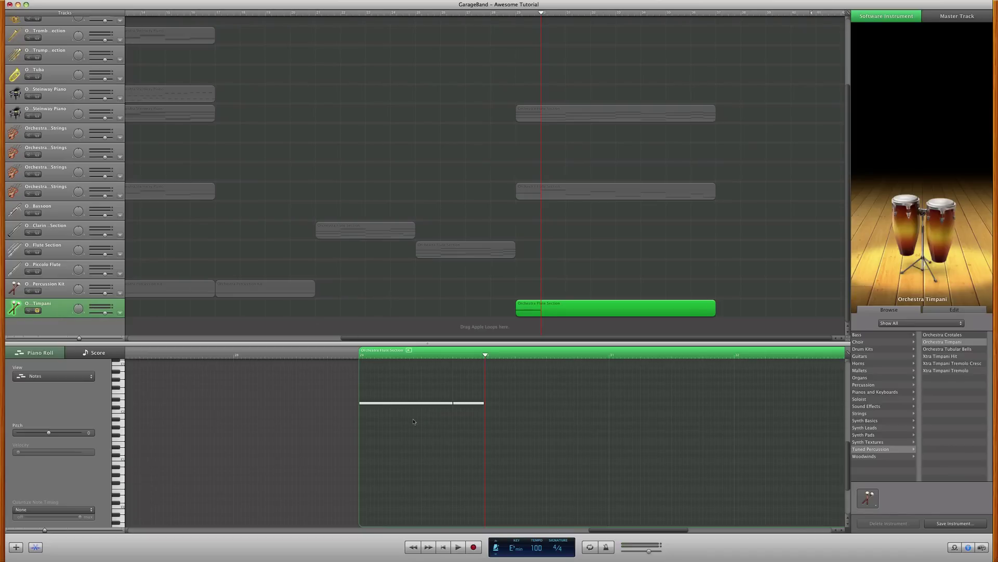
pyautogui.click(960, 357)
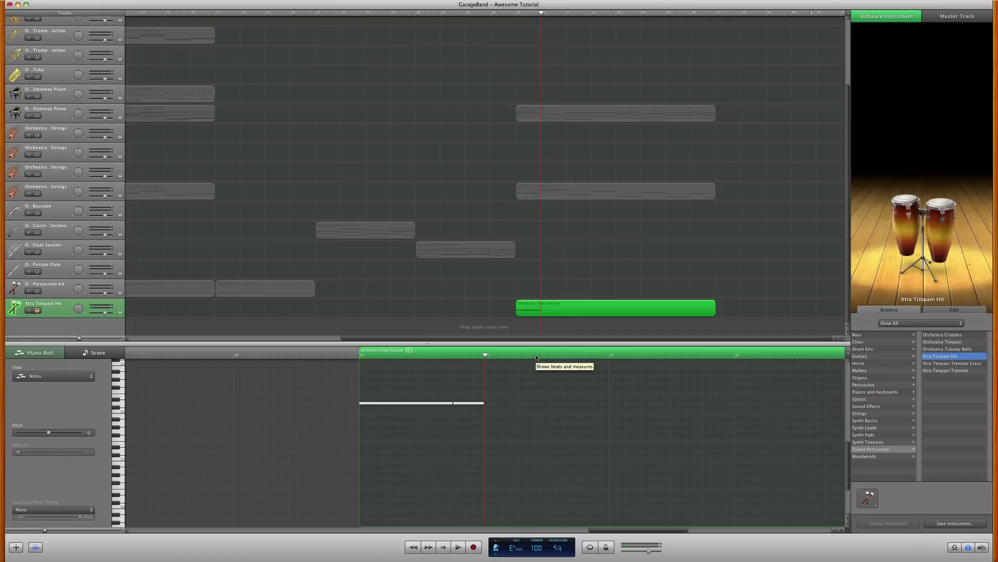
# Step: Copy the bar 29 two-note timpani pattern into bars 30 to 35, moving each copy to follow the bass line
pyautogui.moveTo(503, 411); pyautogui.dragTo(728, 419)
pyautogui.hscroll(5, 580, 423)
pyautogui.moveTo(579, 422); pyautogui.dragTo(819, 424)
pyautogui.hscroll(6, 823, 413)
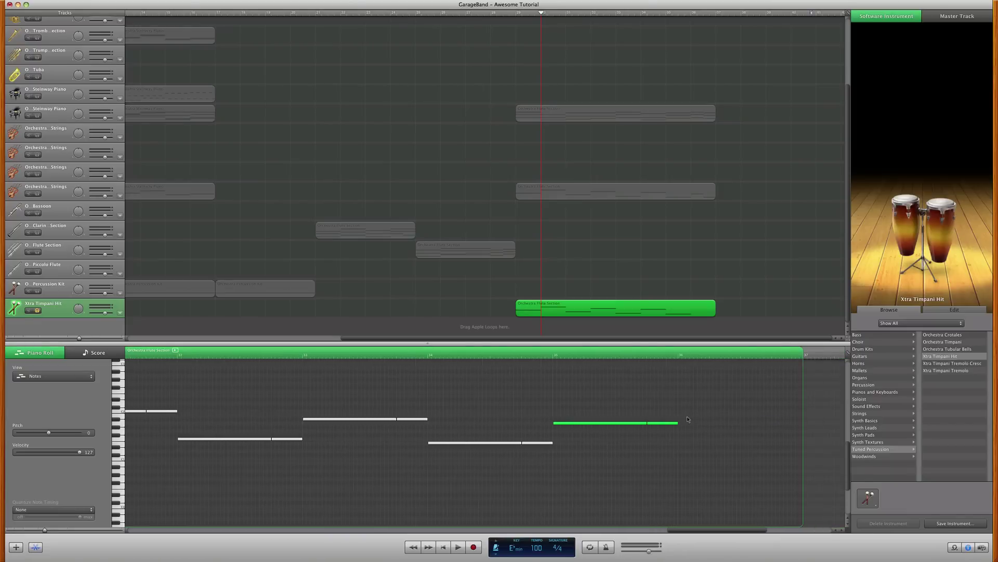
# Step: Fill bar 36 of the timpani with two half-bar pairs of one-beat notes, the second pair at the bar 35 pitch
pyautogui.click(665, 423)
pyautogui.moveTo(665, 426); pyautogui.dragTo(755, 424)
pyautogui.keyDown('shift'); pyautogui.click(689, 404); pyautogui.keyUp('shift')
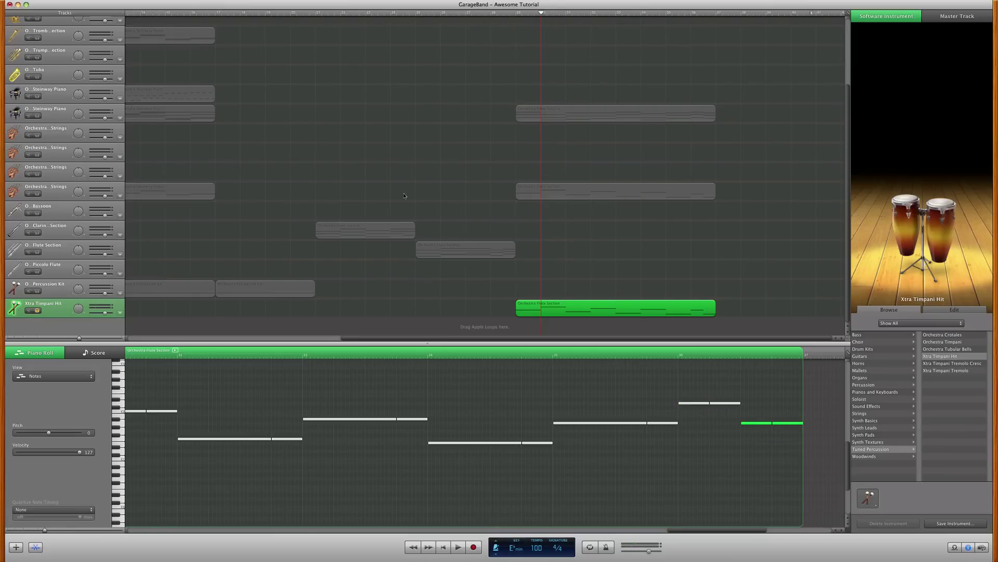
# Step: Turn off solo on the timpani track and play the piano, strings and timpani together from bar 29
pyautogui.click(37, 311)
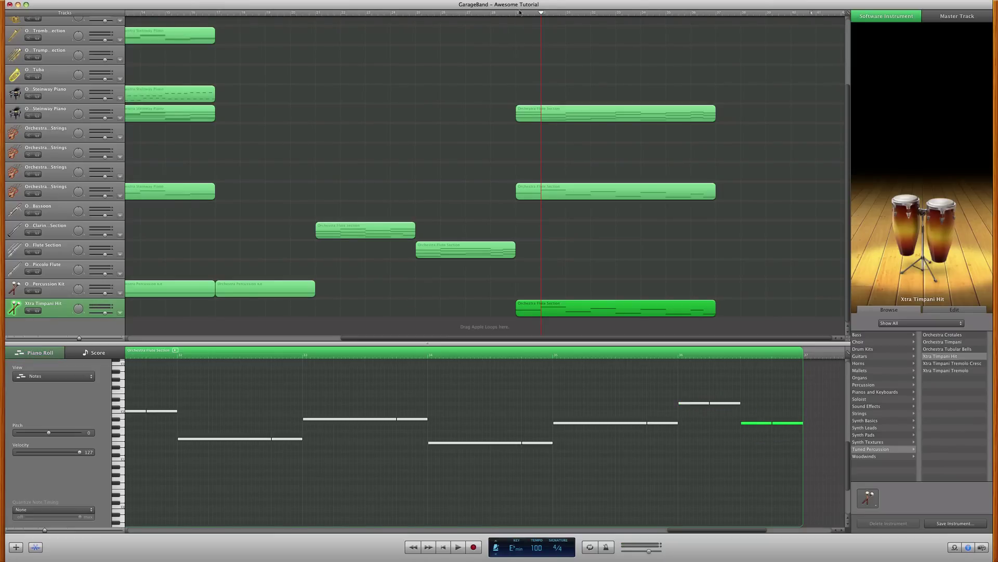
pyautogui.press('space')
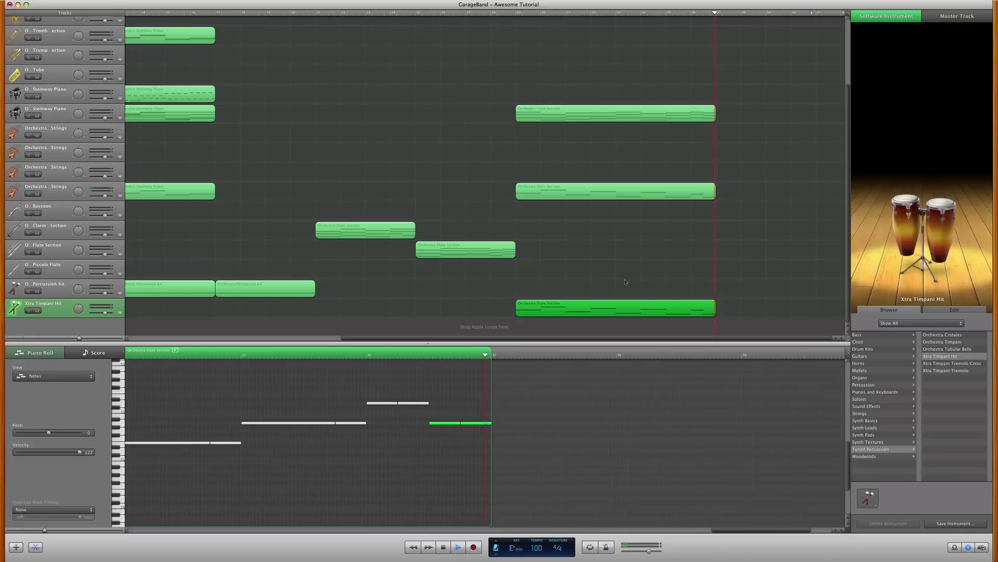
# Step: Rework the second half of timpani bar 36 into two eighth notes followed by four sixteenth notes at the same pitch, and play it back
pyautogui.press('space')
pyautogui.moveTo(468, 422); pyautogui.dragTo(450, 425)
pyautogui.moveTo(449, 424); pyautogui.dragTo(423, 422)
pyautogui.keyDown('super'); pyautogui.click(465, 423); pyautogui.keyUp('super')
pyautogui.keyDown('super'); pyautogui.click(430, 423); pyautogui.keyUp('super')
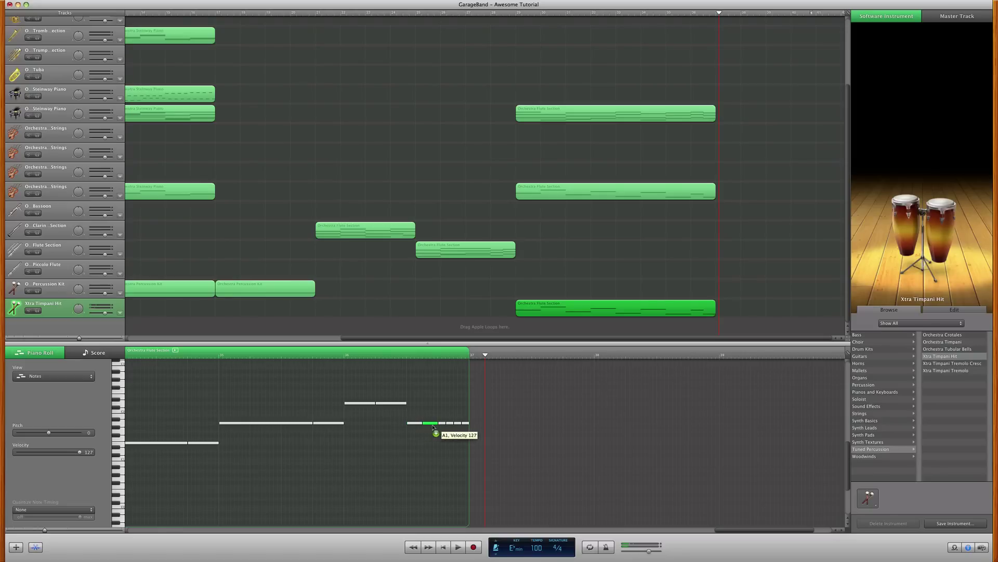
pyautogui.press('space')
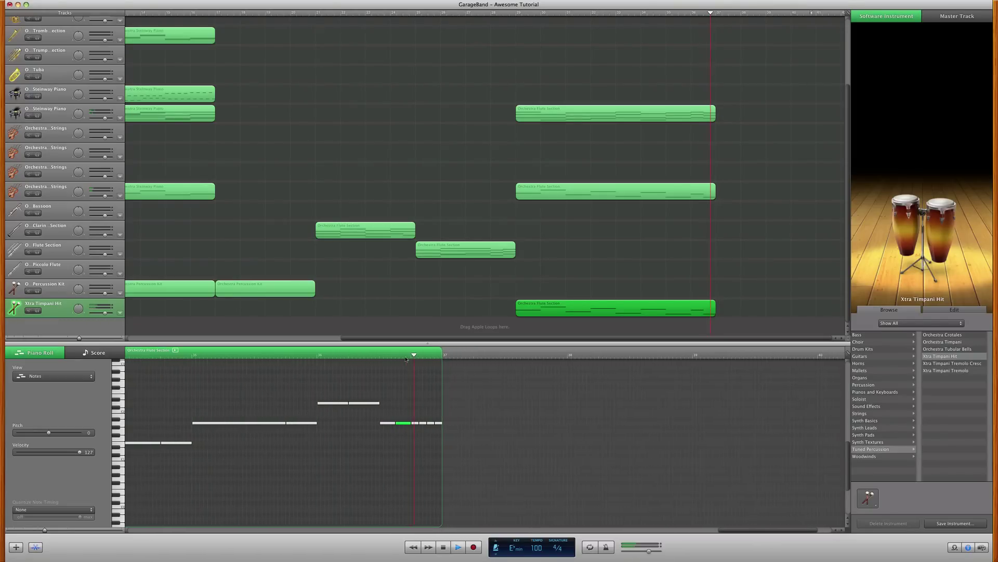
pyautogui.press('space')
pyautogui.click(710, 263)
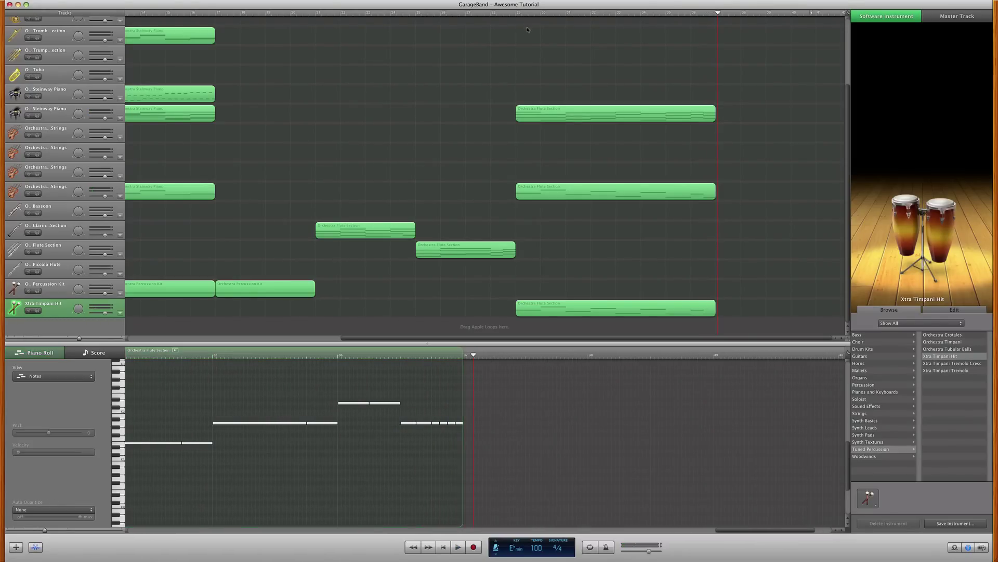
# Step: Copy the low strings region at bar 29 onto the Bassoon track, review its notes and play it from bar 29
pyautogui.click(517, 13)
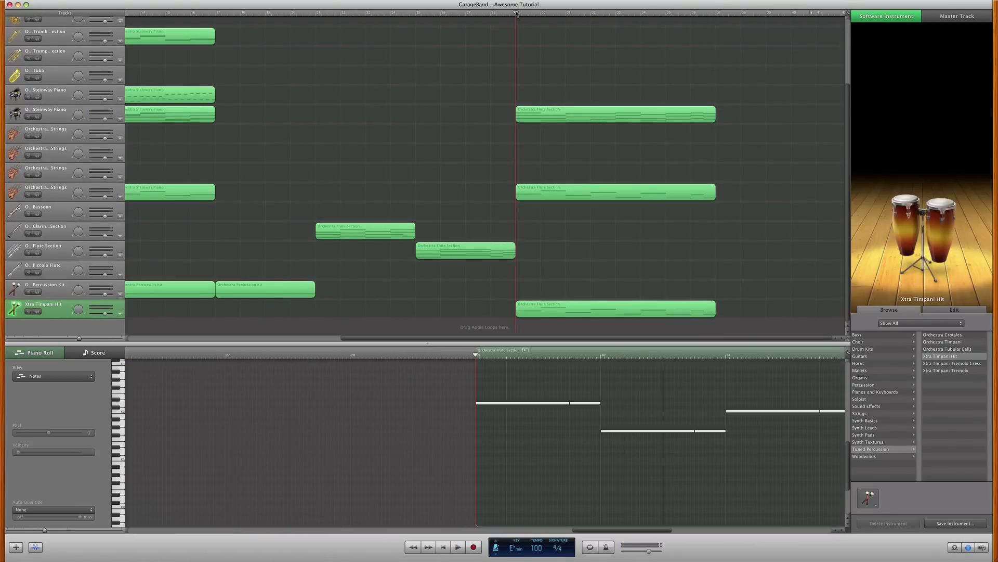
pyautogui.click(542, 200)
pyautogui.moveTo(543, 208); pyautogui.dragTo(544, 214)
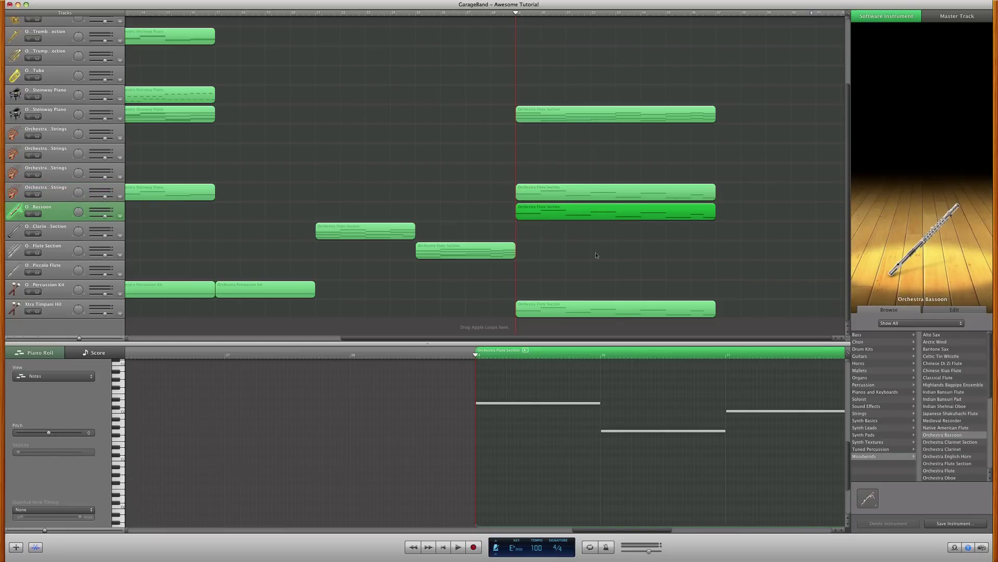
pyautogui.click(533, 404)
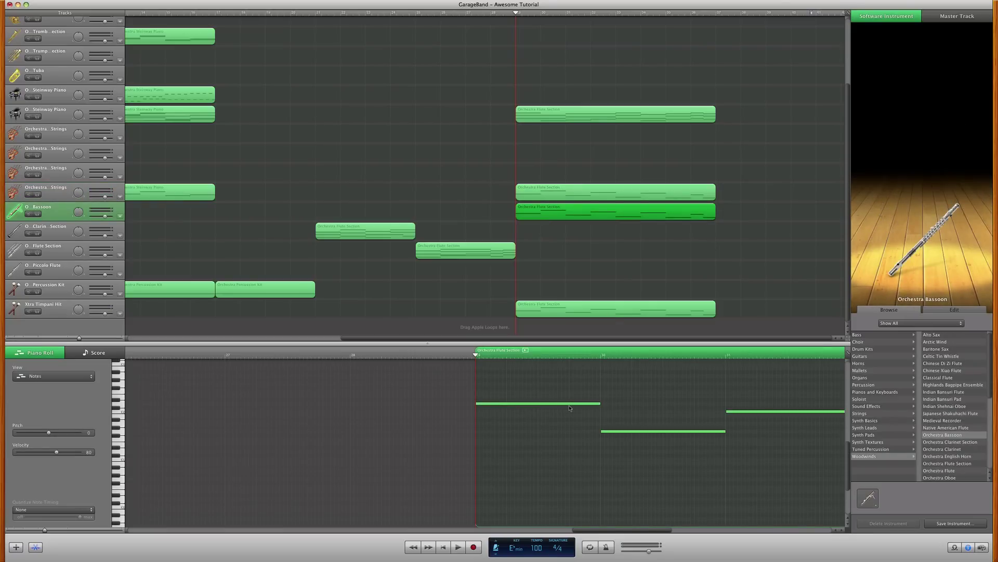
pyautogui.hscroll(15, 570, 408)
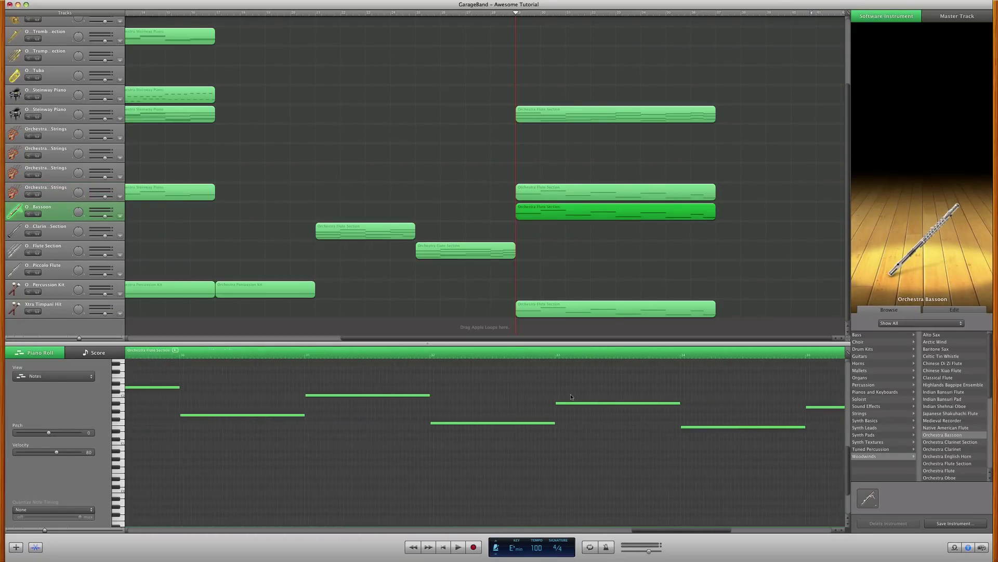
pyautogui.hscroll(6, 571, 396)
pyautogui.hscroll(4, 771, 435)
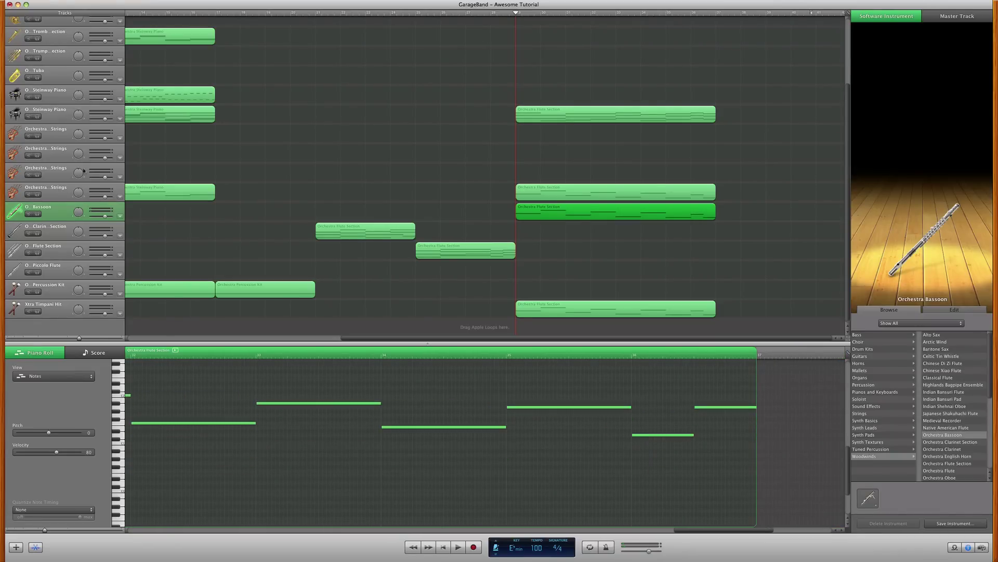
pyautogui.press('space')
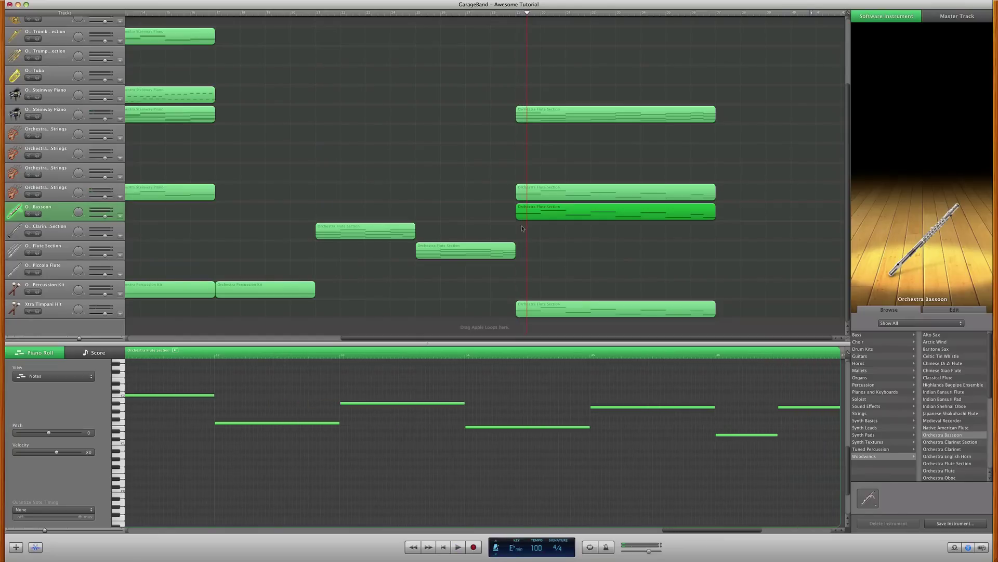
pyautogui.click(490, 235)
# Step: Copy the Steinway Piano region at bar 29 onto the Flute Section track
pyautogui.click(531, 117)
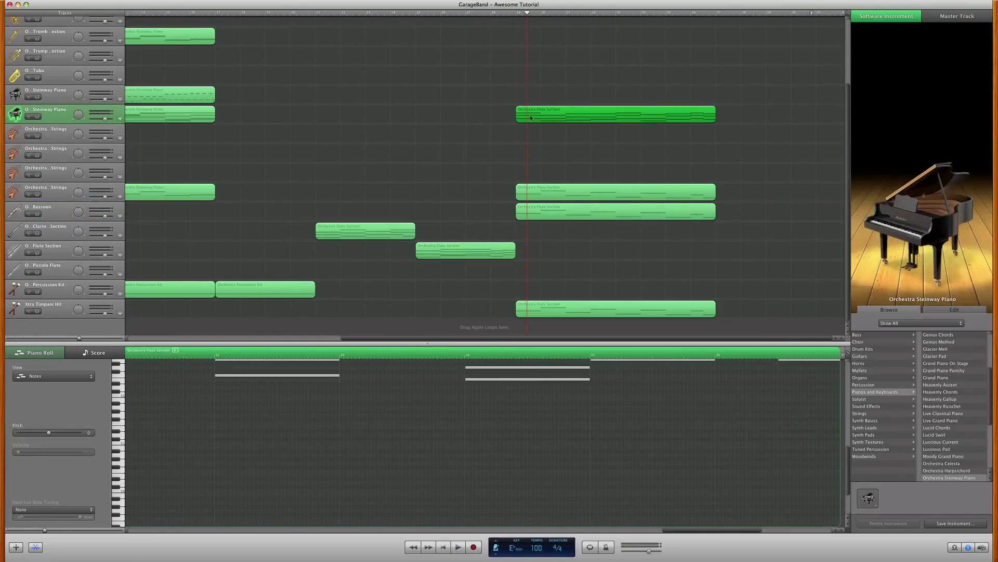
pyautogui.moveTo(531, 116); pyautogui.dragTo(536, 254)
pyautogui.scroll(3, 494, 406)
pyautogui.hscroll(-10, 522, 414)
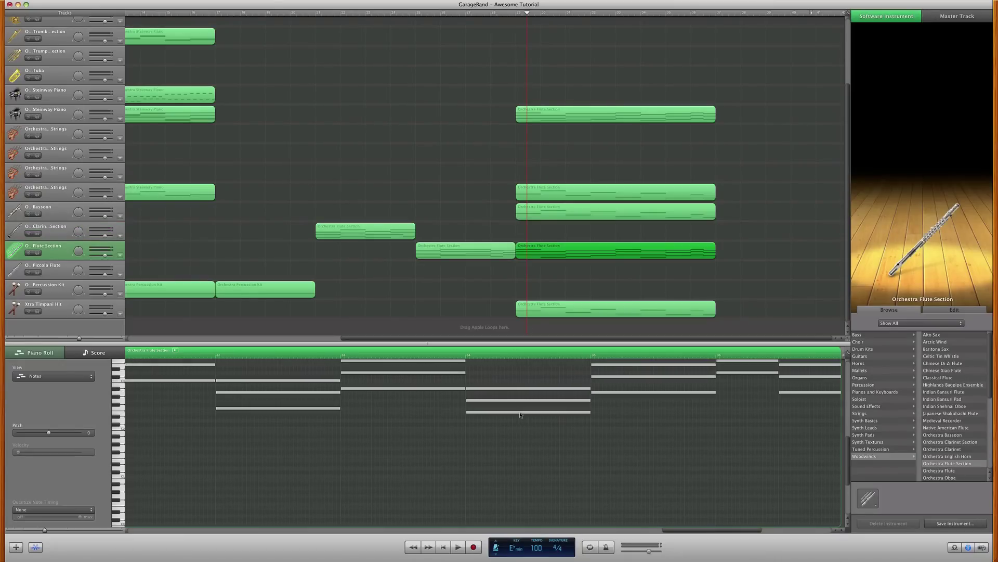
pyautogui.hscroll(-10, 509, 416)
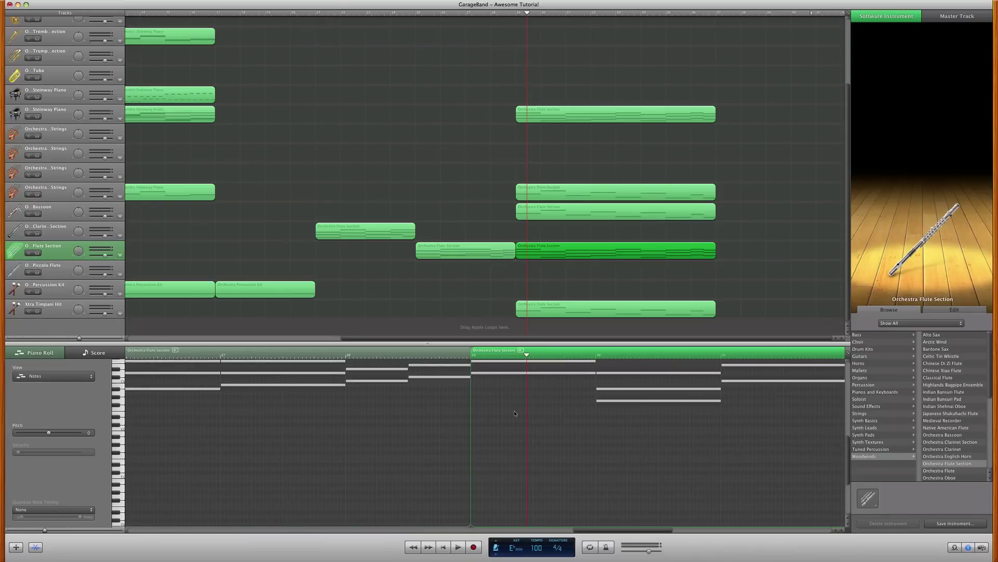
# Step: Raise all notes of the copied flute region by an octave and play the section back
pyautogui.scroll(3, 493, 432)
pyautogui.click(493, 434)
pyautogui.press('super+a')
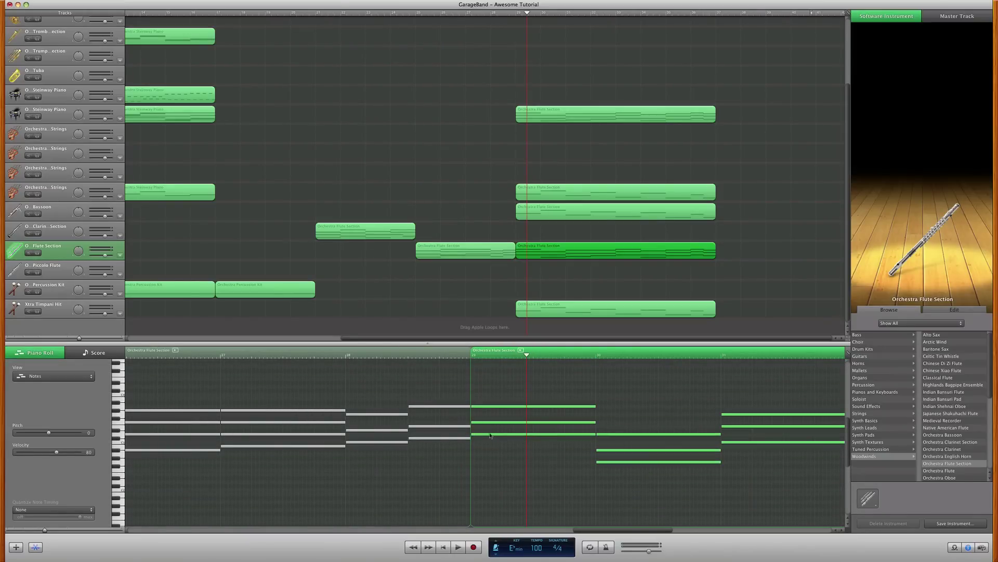
pyautogui.moveTo(493, 434); pyautogui.dragTo(491, 379)
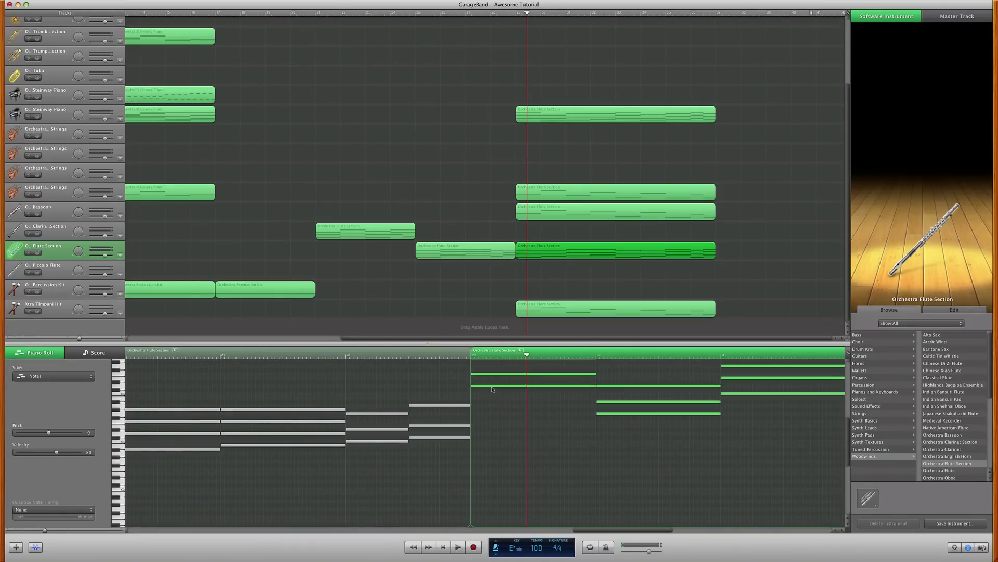
pyautogui.press('space')
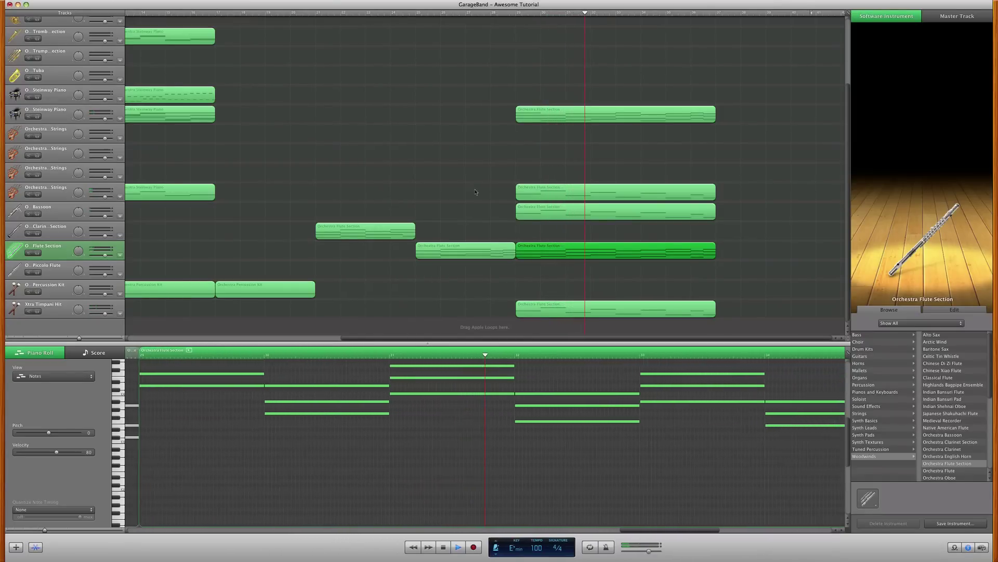
pyautogui.press('space')
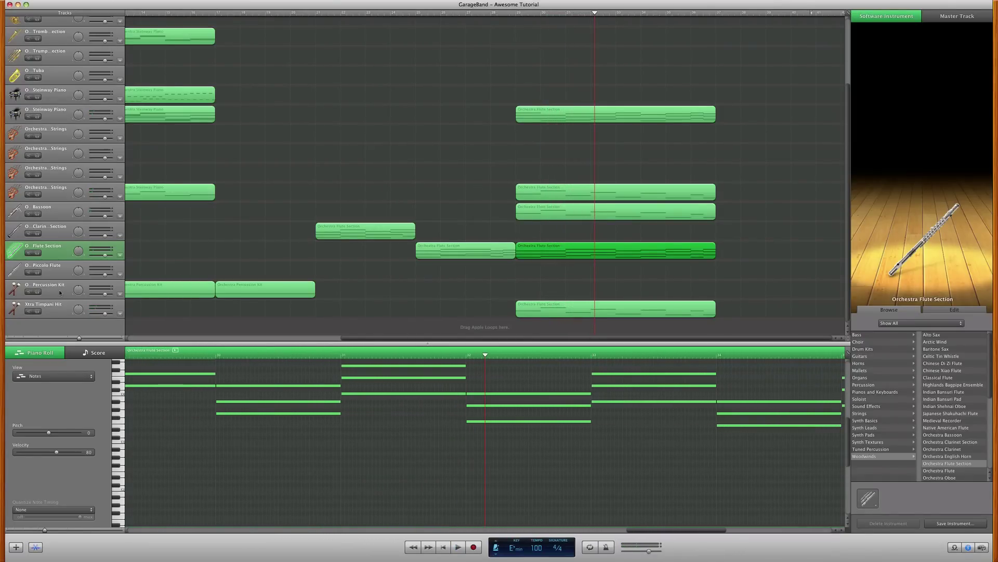
# Step: Record a percussion pattern on the Percussion Kit track over bars 29 and 30, starting from about bar 28
pyautogui.click(60, 293)
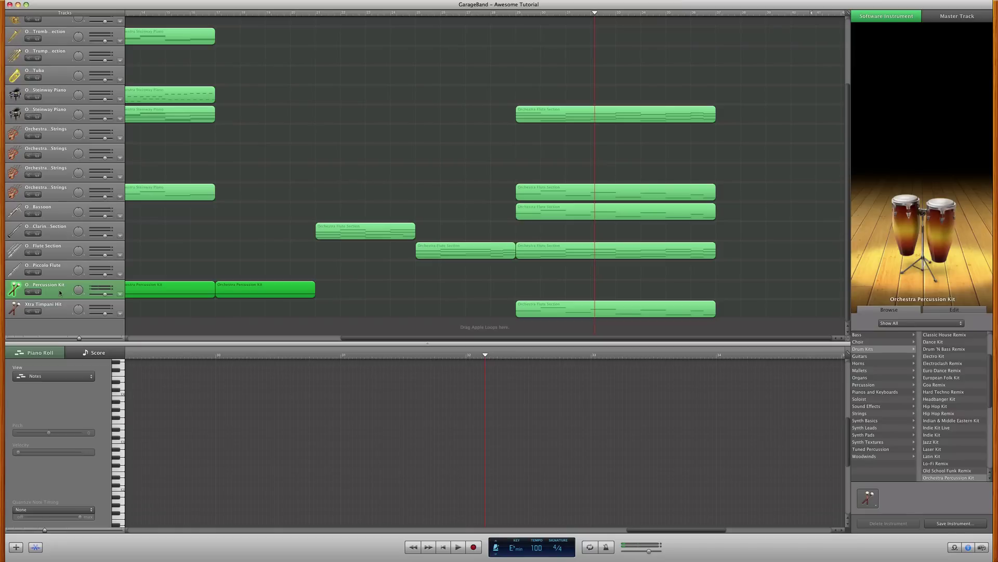
pyautogui.click(515, 13)
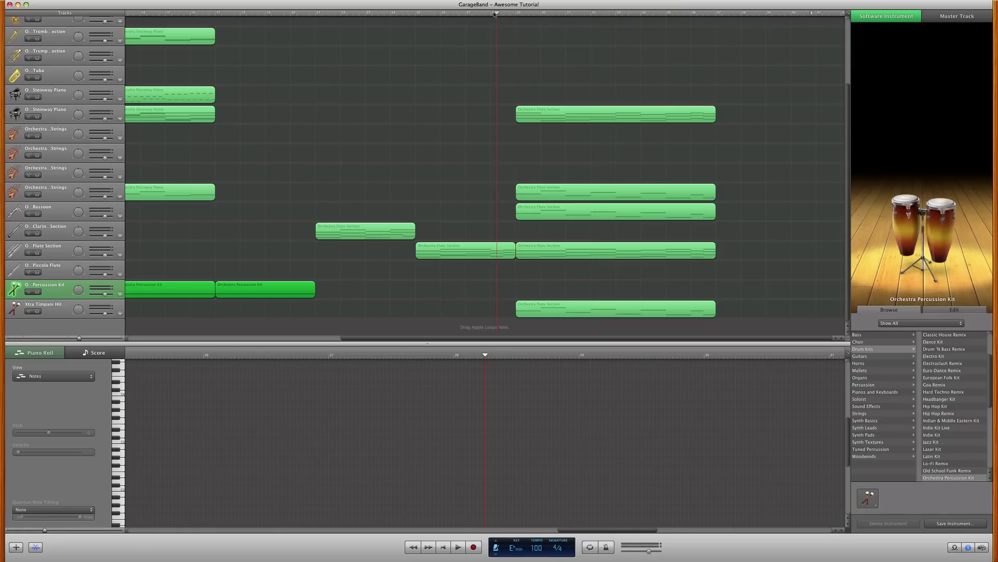
pyautogui.press('r')
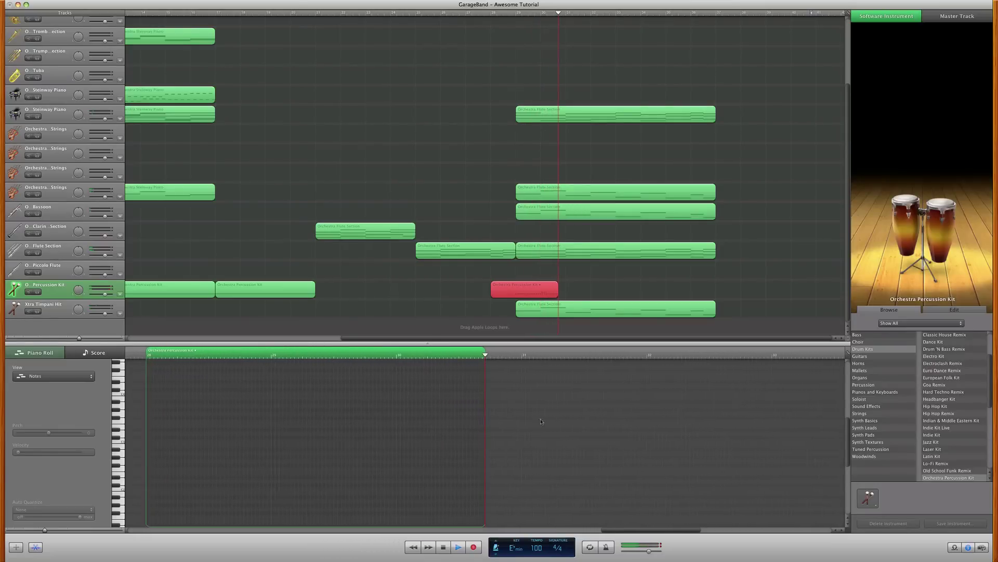
pyautogui.press('space')
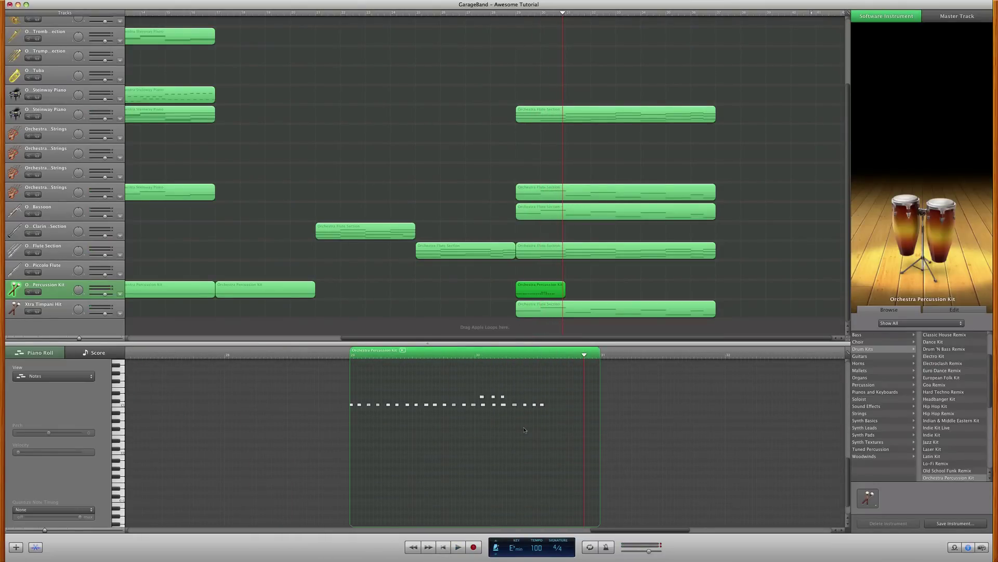
# Step: Delete every recorded percussion note except the first one in bar 29 and lengthen that note
pyautogui.moveTo(551, 387); pyautogui.dragTo(359, 409)
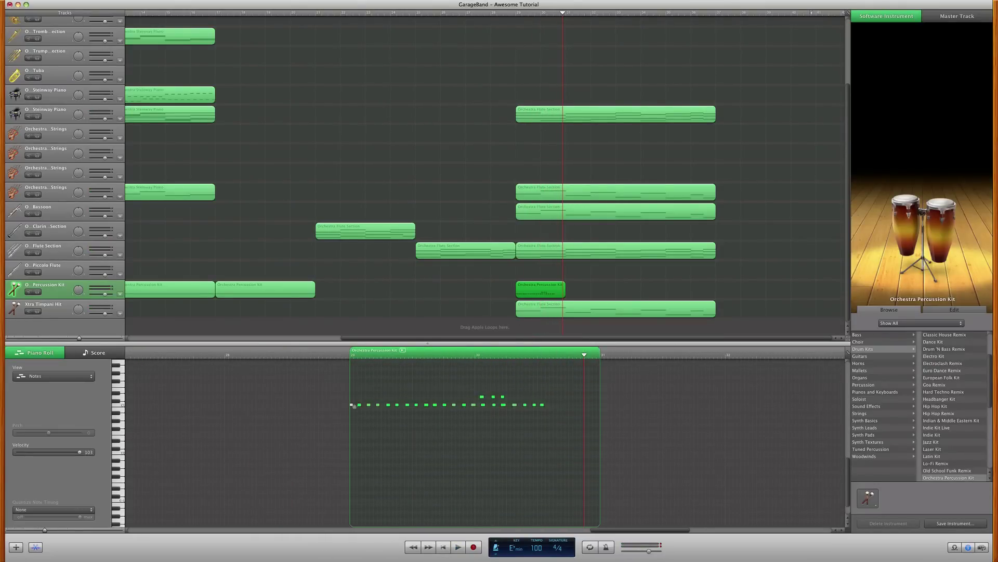
pyautogui.press('Delete')
pyautogui.click(360, 406)
pyautogui.moveTo(355, 405); pyautogui.dragTo(362, 404)
pyautogui.click(53, 530)
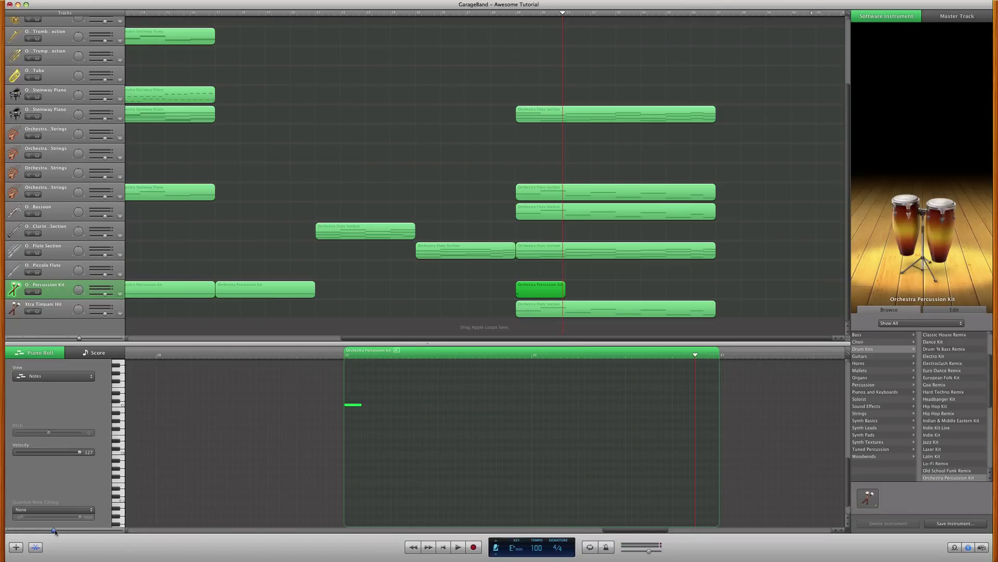
pyautogui.moveTo(59, 531); pyautogui.dragTo(35, 530)
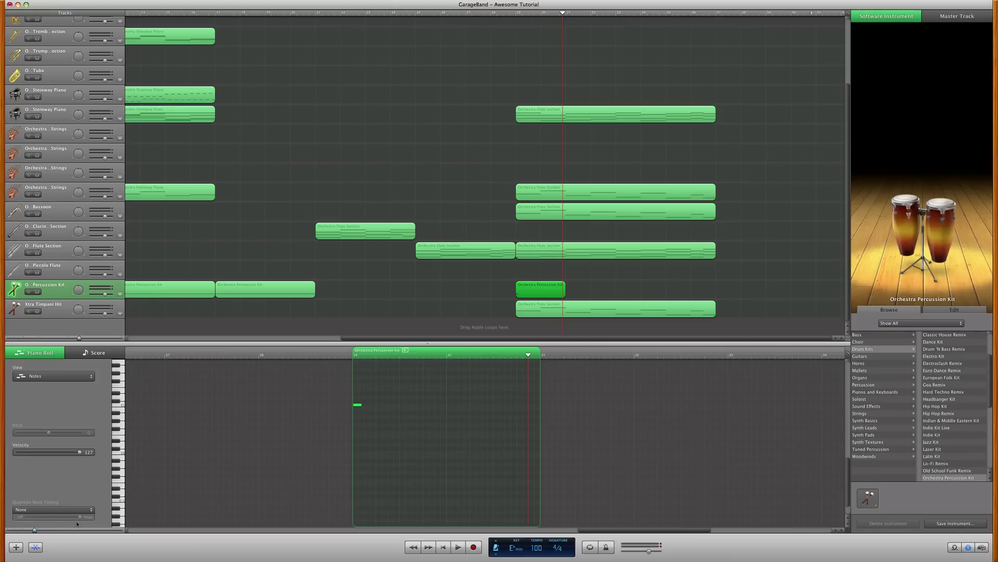
# Step: Shorten the remaining percussion note to a sixteenth, copy it to fill the first beat of bar 29, and play it back
pyautogui.moveTo(360, 405); pyautogui.dragTo(356, 407)
pyautogui.moveTo(357, 407)
pyautogui.mouseDown()
pyautogui.moveTo(375, 407)
pyautogui.moveTo(365, 408)
pyautogui.mouseUp()
pyautogui.press('space')
pyautogui.hscroll(1, 359, 369)
pyautogui.press('space')
pyautogui.hscroll(-1, 374, 388)
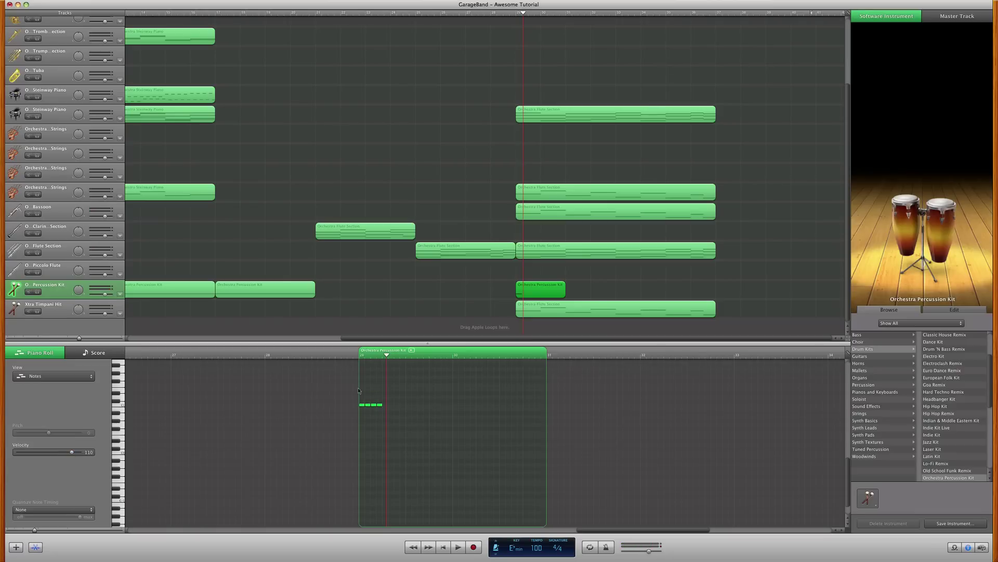
pyautogui.click(356, 355)
pyautogui.hscroll(1, 357, 355)
pyautogui.press('space')
pyautogui.press('space')
pyautogui.hscroll(-3, 385, 393)
# Step: Fill percussion bar 29 with sixteenth notes and add higher-pitched notes at its start and near its end, checking them by playback
pyautogui.click(390, 395)
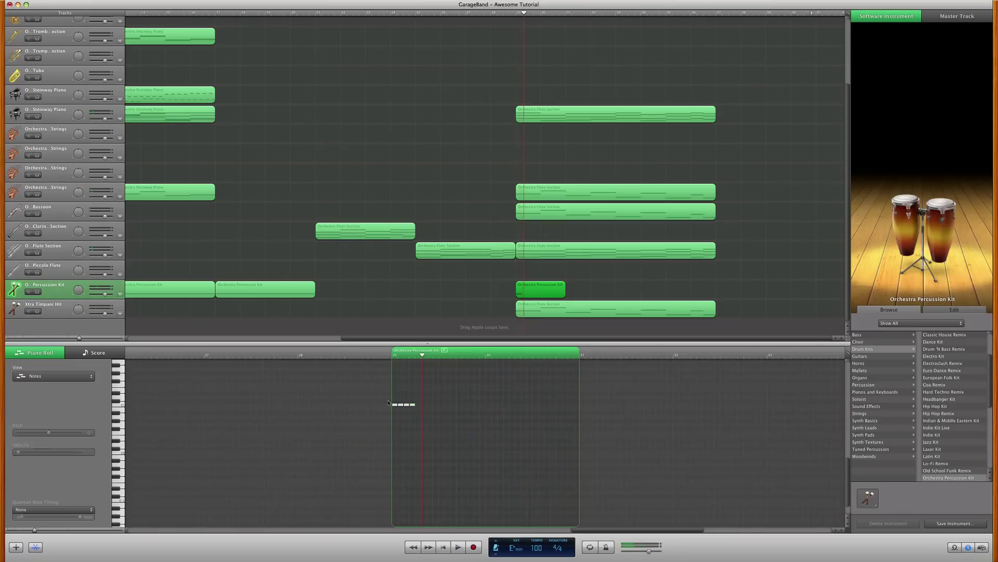
pyautogui.click(399, 406)
pyautogui.moveTo(396, 407); pyautogui.dragTo(483, 409)
pyautogui.moveTo(395, 406); pyautogui.dragTo(396, 399)
pyautogui.click(388, 357)
pyautogui.hscroll(1, 388, 364)
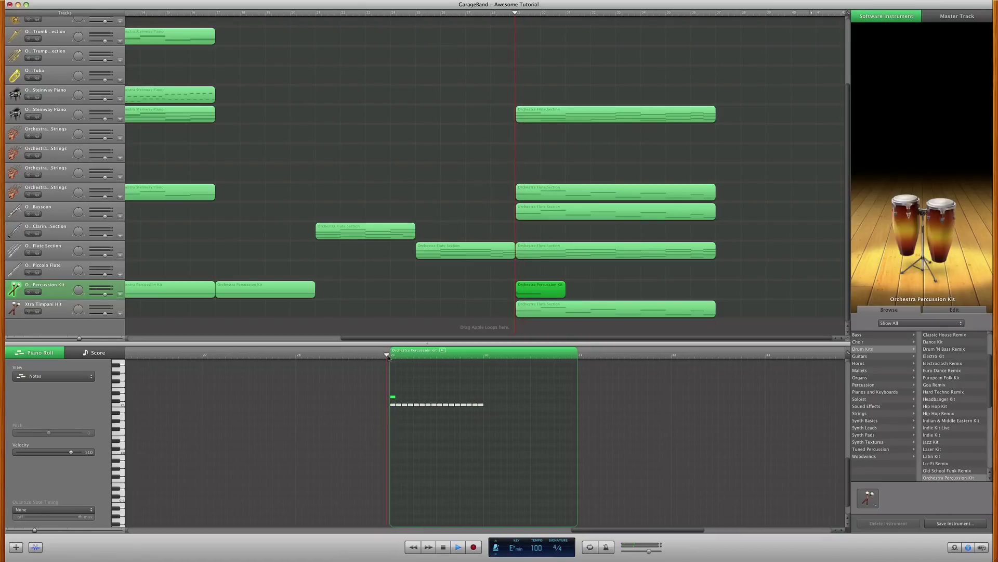
pyautogui.press('space')
pyautogui.hscroll(-3, 397, 395)
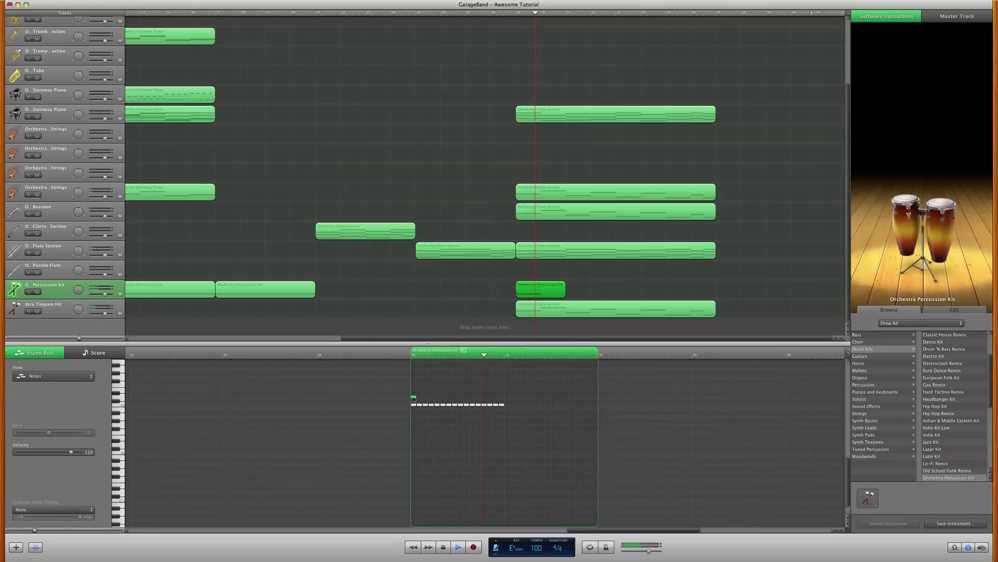
pyautogui.hscroll(1, 409, 399)
pyautogui.press('space')
pyautogui.moveTo(407, 399); pyautogui.dragTo(493, 401)
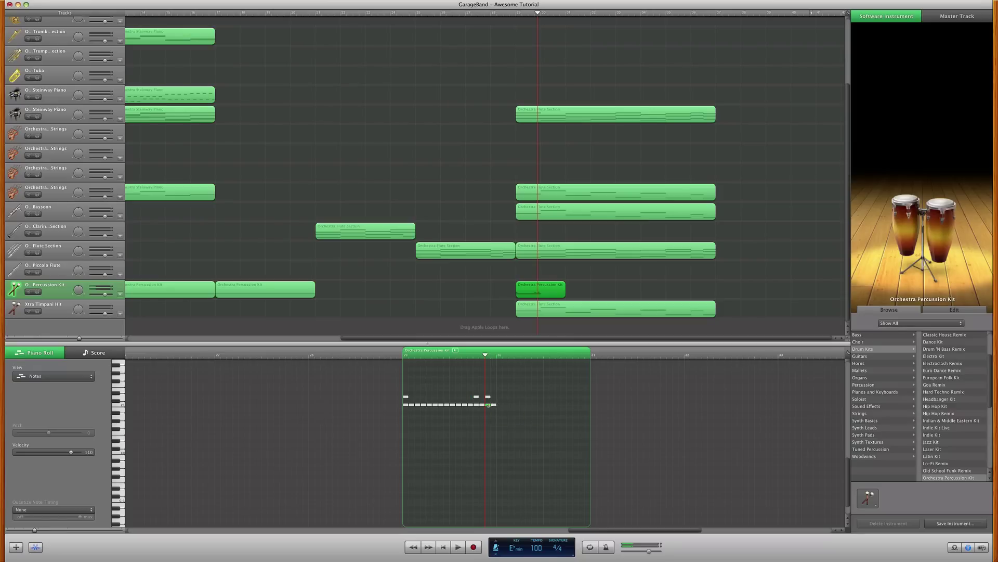
# Step: Rebuild percussion bar 29 as eight eighth notes with higher-pitched notes over the first and last two, and play it back
pyautogui.press('Delete')
pyautogui.moveTo(486, 407); pyautogui.dragTo(421, 407)
pyautogui.press('Delete')
pyautogui.moveTo(430, 409); pyautogui.dragTo(409, 405)
pyautogui.moveTo(409, 405); pyautogui.dragTo(433, 406)
pyautogui.moveTo(430, 406)
pyautogui.mouseDown()
pyautogui.moveTo(483, 410)
pyautogui.moveTo(474, 399)
pyautogui.moveTo(485, 398)
pyautogui.moveTo(415, 396)
pyautogui.mouseUp()
pyautogui.click(401, 358)
pyautogui.press('space')
pyautogui.hscroll(-1, 401, 360)
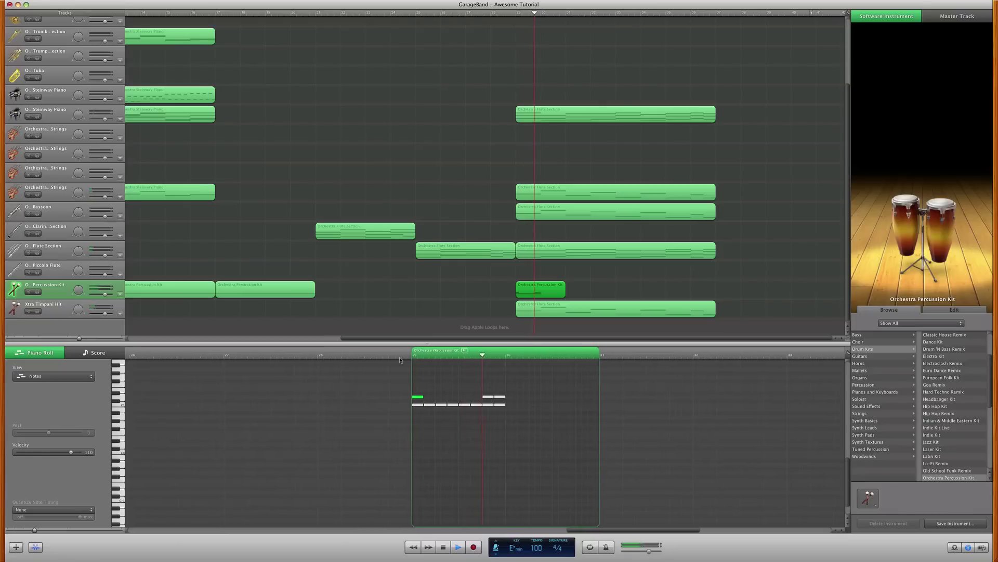
pyautogui.hscroll(2, 468, 372)
pyautogui.press('space')
# Step: Split the percussion region at bar 30 and delete its empty second half
pyautogui.moveTo(496, 384); pyautogui.dragTo(390, 409)
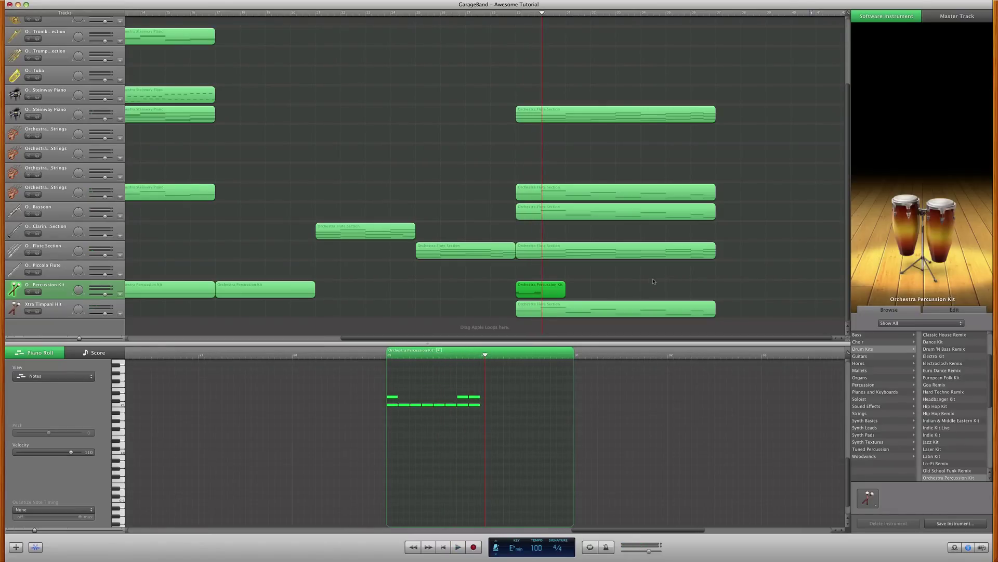
pyautogui.click(545, 289)
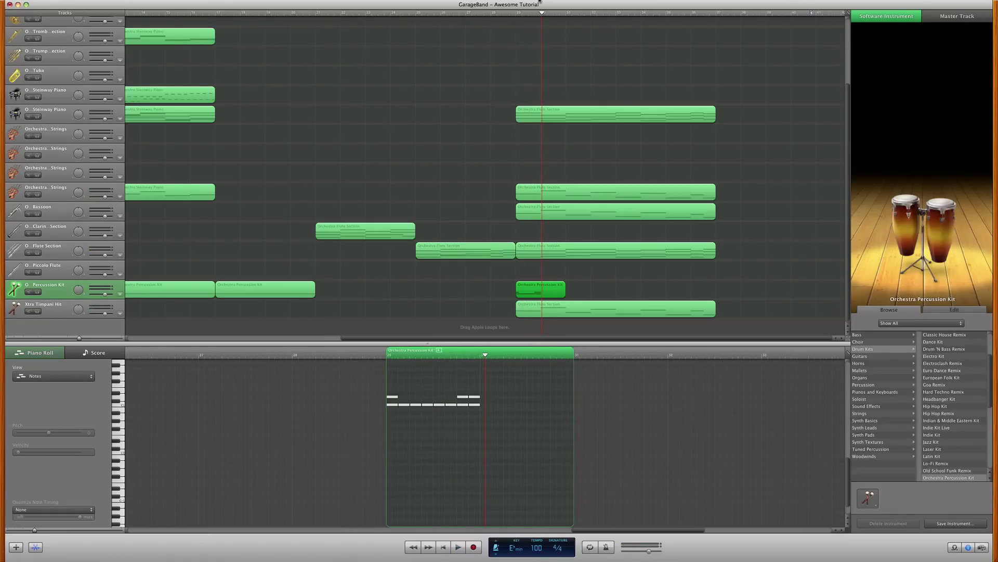
pyautogui.press('super+t')
pyautogui.click(546, 291)
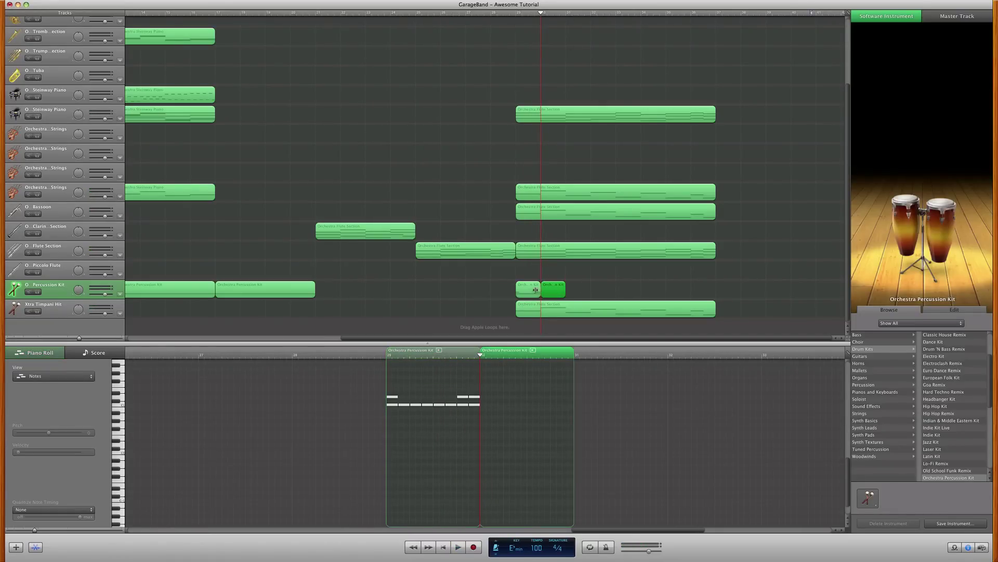
pyautogui.press('Delete')
# Step: Copy the one-bar percussion region across bars 30 to 36 and play the full section from bar 29
pyautogui.click(530, 292)
pyautogui.moveTo(551, 293); pyautogui.dragTo(557, 294)
pyautogui.moveTo(571, 293); pyautogui.dragTo(707, 289)
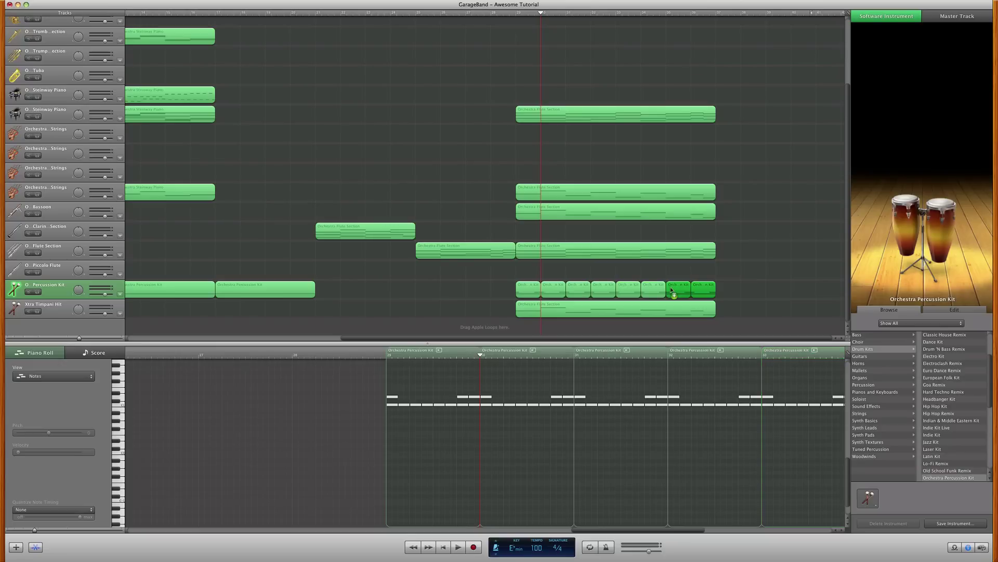
pyautogui.click(700, 260)
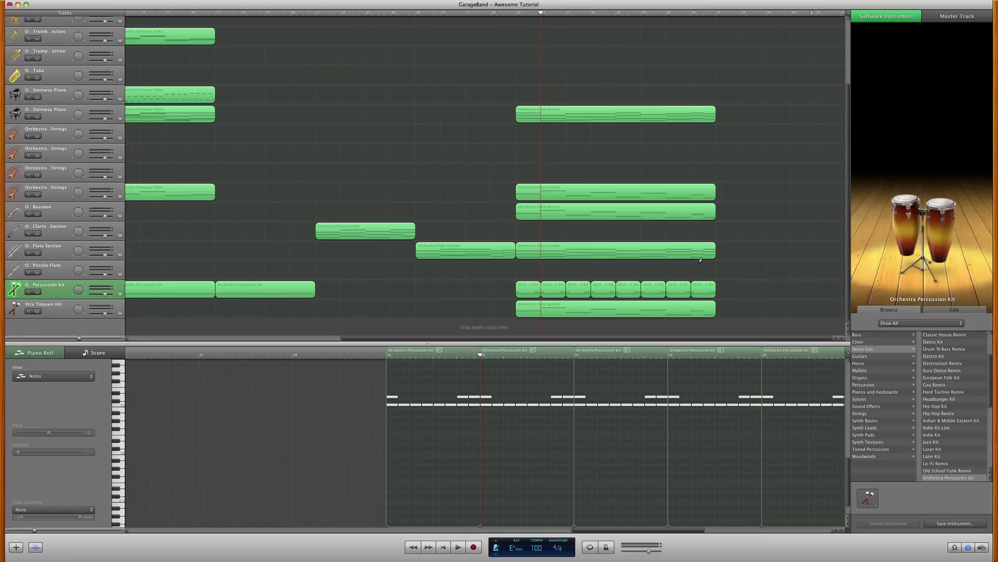
pyautogui.click(517, 15)
pyautogui.press('space')
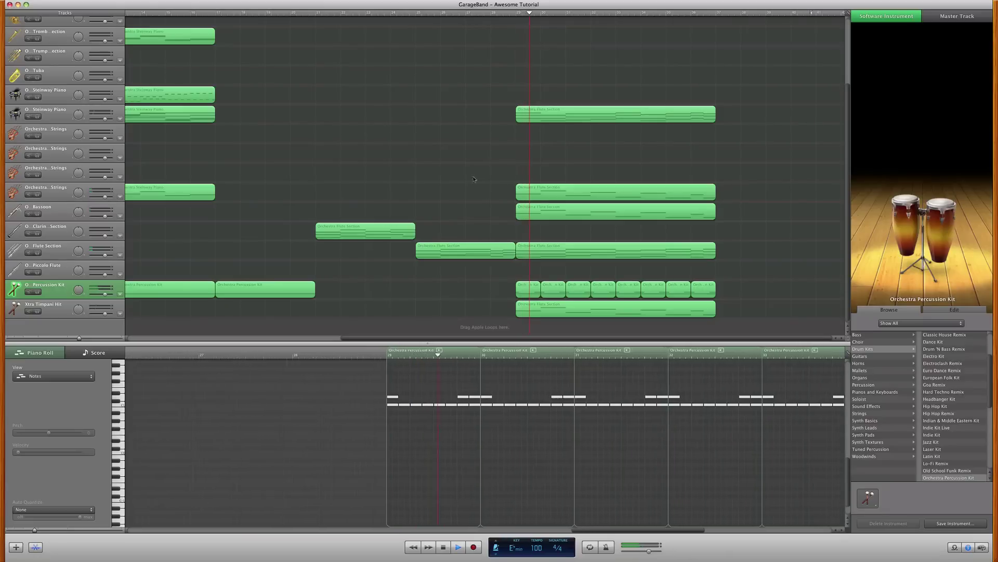
# Step: Stop playback and copy the piano chord region at bar 29 onto the first and second Orchestral Strings tracks
pyautogui.press('space')
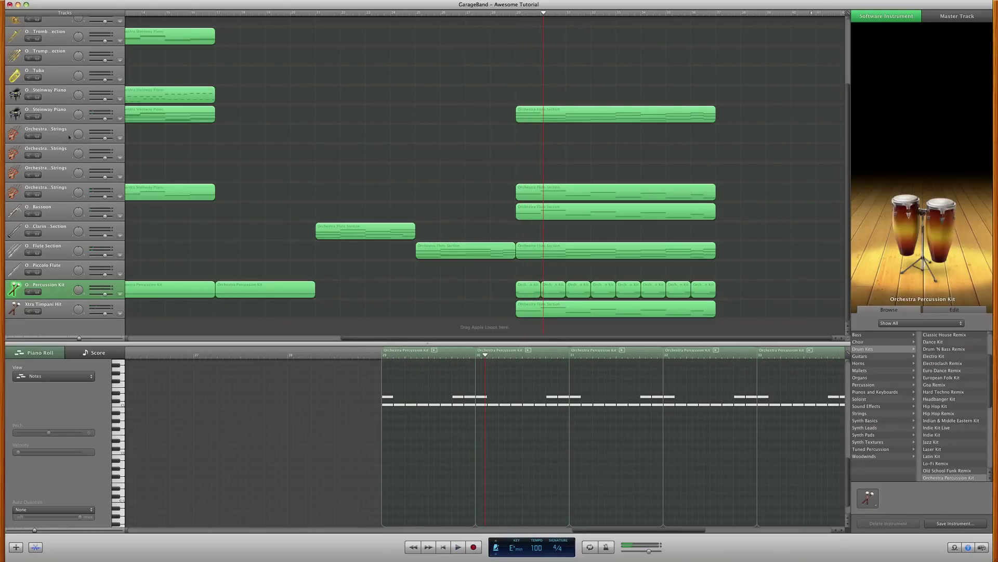
pyautogui.moveTo(77, 136); pyautogui.dragTo(81, 114)
pyautogui.click(59, 132)
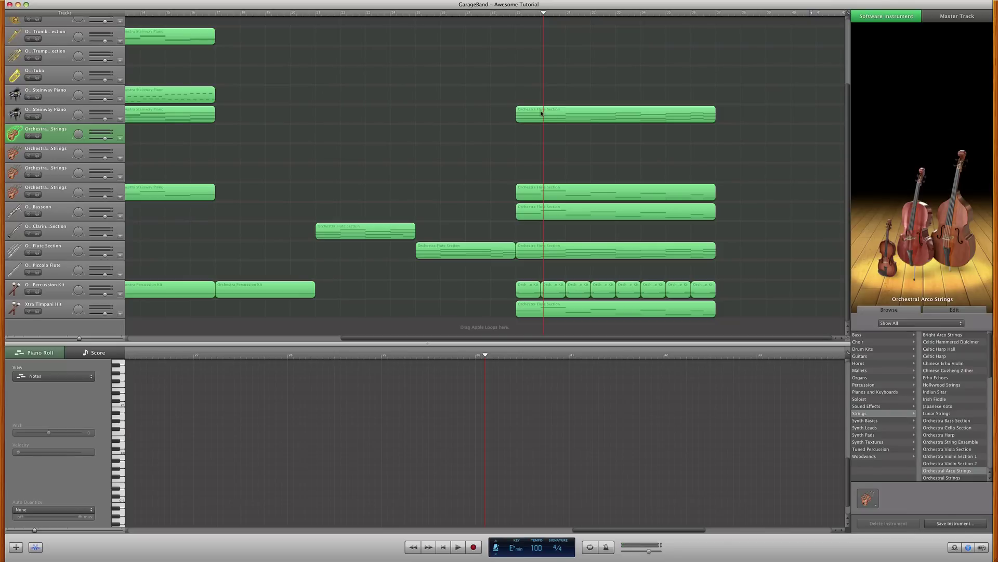
pyautogui.moveTo(539, 111); pyautogui.dragTo(529, 135)
pyautogui.scroll(-3, 435, 379)
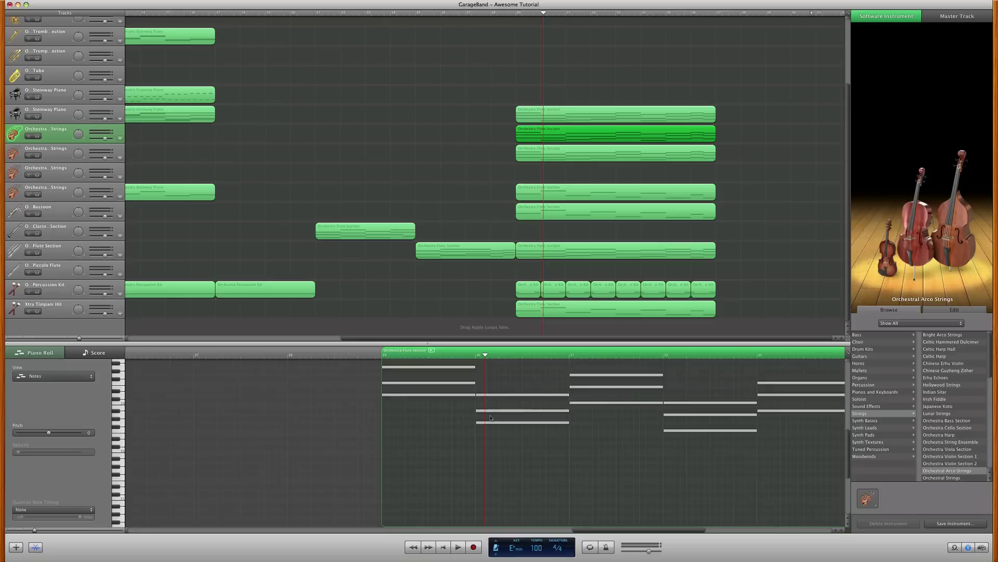
# Step: Delete all the chord notes from the copied region on the first Orchestral Strings track, keeping the empty region
pyautogui.scroll(5, 486, 417)
pyautogui.click(461, 407)
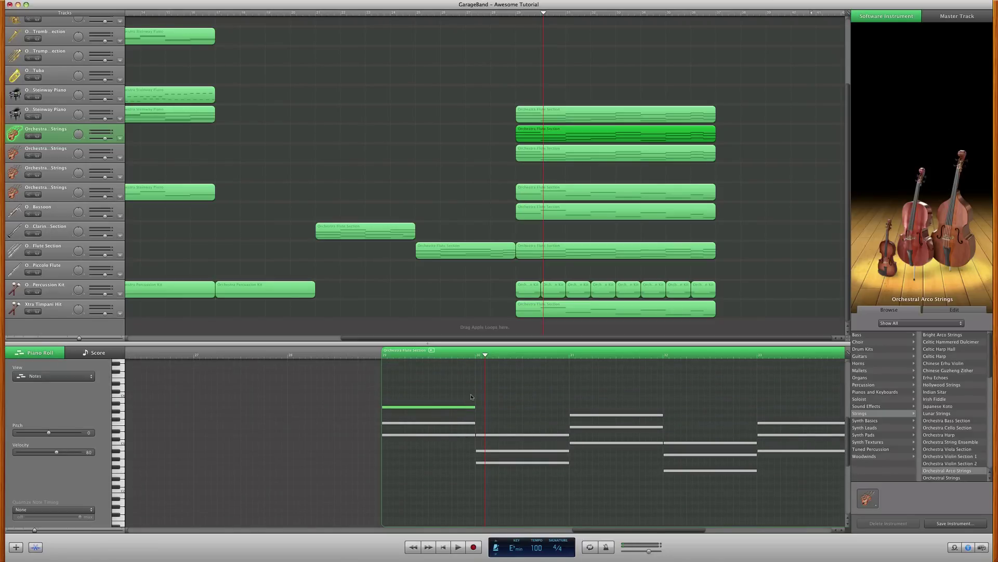
pyautogui.moveTo(513, 408); pyautogui.dragTo(835, 488)
pyautogui.press('Delete')
pyautogui.hscroll(-5, 310, 446)
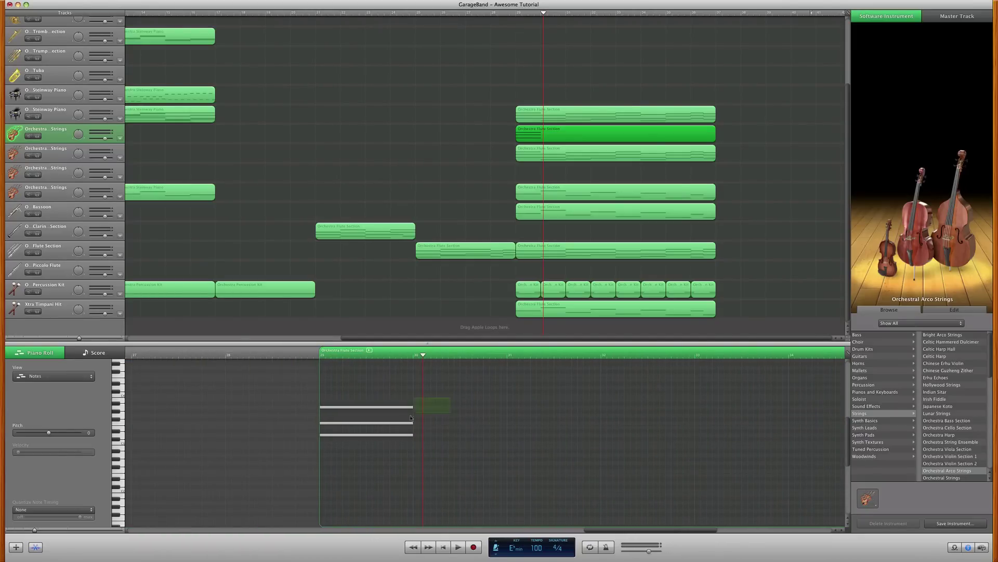
pyautogui.moveTo(410, 416); pyautogui.dragTo(411, 426)
pyautogui.press('Delete')
# Step: Start a rising sixteenth-note arpeggio at velocity 127 at bar 29 of the first strings region and play it back
pyautogui.moveTo(400, 435); pyautogui.dragTo(328, 380)
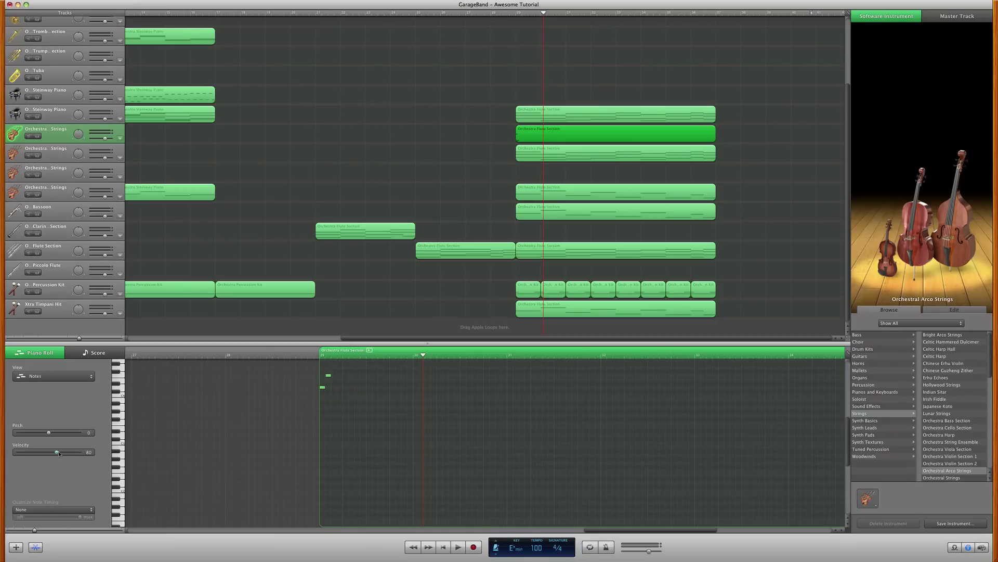
pyautogui.click(327, 375)
pyautogui.scroll(5, 327, 379)
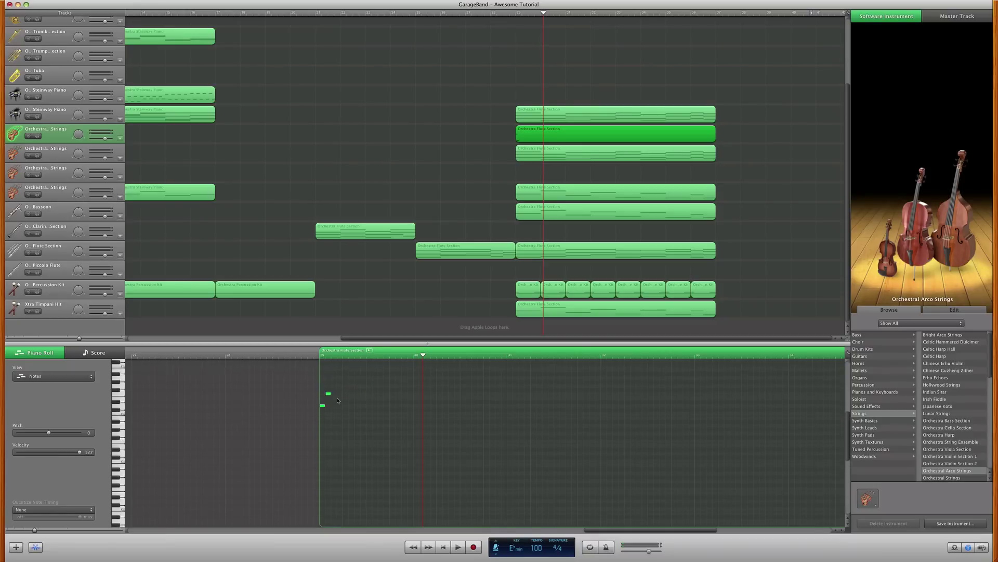
pyautogui.moveTo(328, 421); pyautogui.dragTo(325, 489)
pyautogui.click(320, 355)
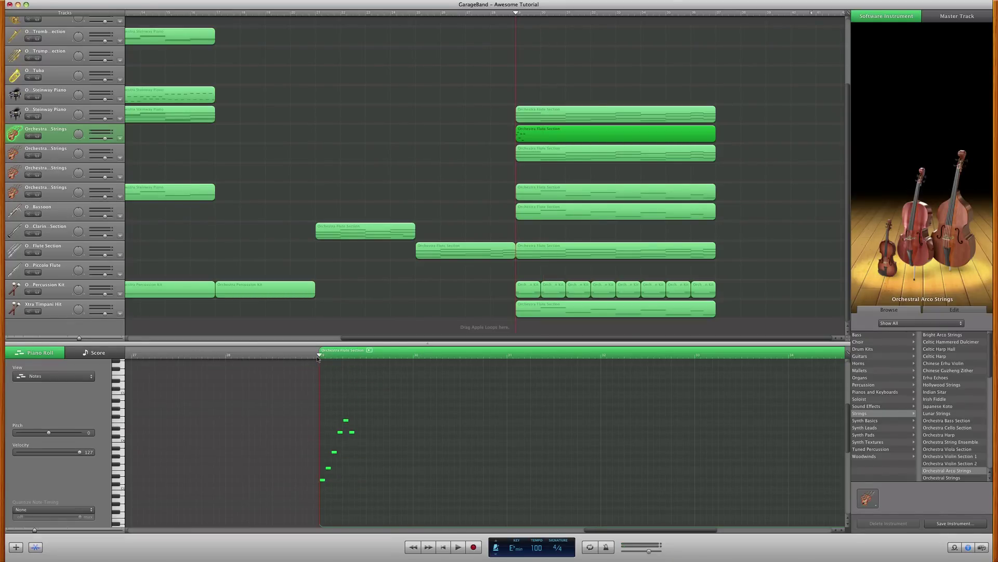
pyautogui.press('space')
pyautogui.press('space')
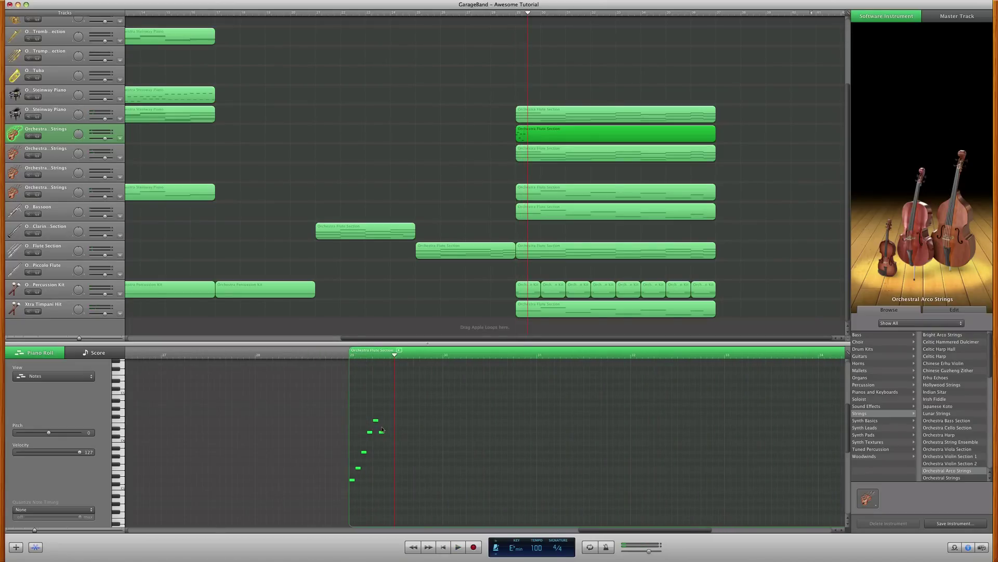
# Step: Complete the arpeggio as an eight-note rising and falling figure and repeat it through bars 29 and 30
pyautogui.click(380, 434)
pyautogui.click(391, 434)
pyautogui.click(381, 432)
pyautogui.keyDown('super'); pyautogui.click(389, 452); pyautogui.keyUp('super')
pyautogui.keyDown('super'); pyautogui.click(394, 468); pyautogui.keyUp('super')
pyautogui.moveTo(401, 491); pyautogui.dragTo(350, 409)
pyautogui.moveTo(358, 482); pyautogui.dragTo(446, 483)
pyautogui.click(456, 474)
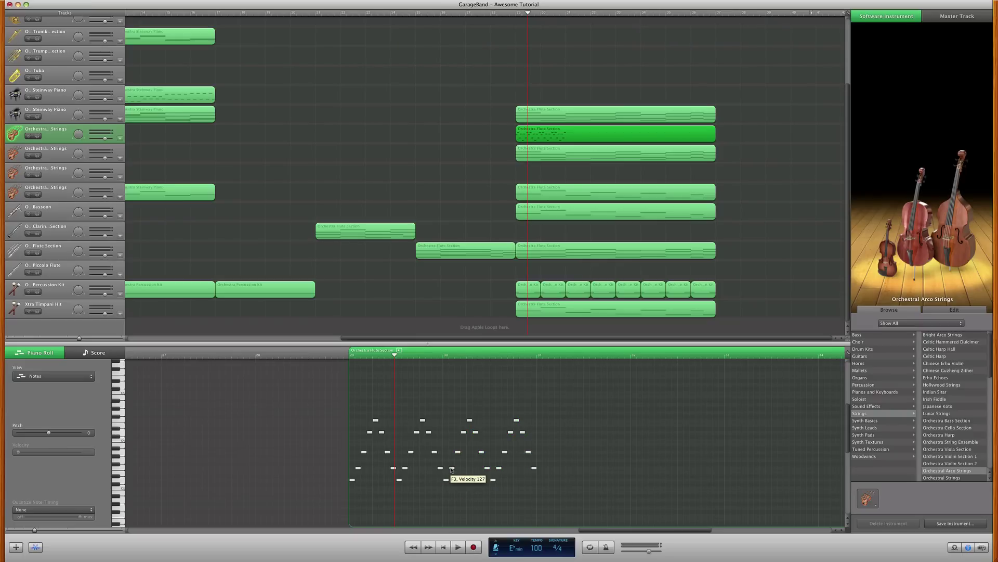
# Step: Raise the middle and top notes of both bar 30 arpeggio figures to fit the second chord and play it back
pyautogui.moveTo(452, 468); pyautogui.dragTo(470, 412)
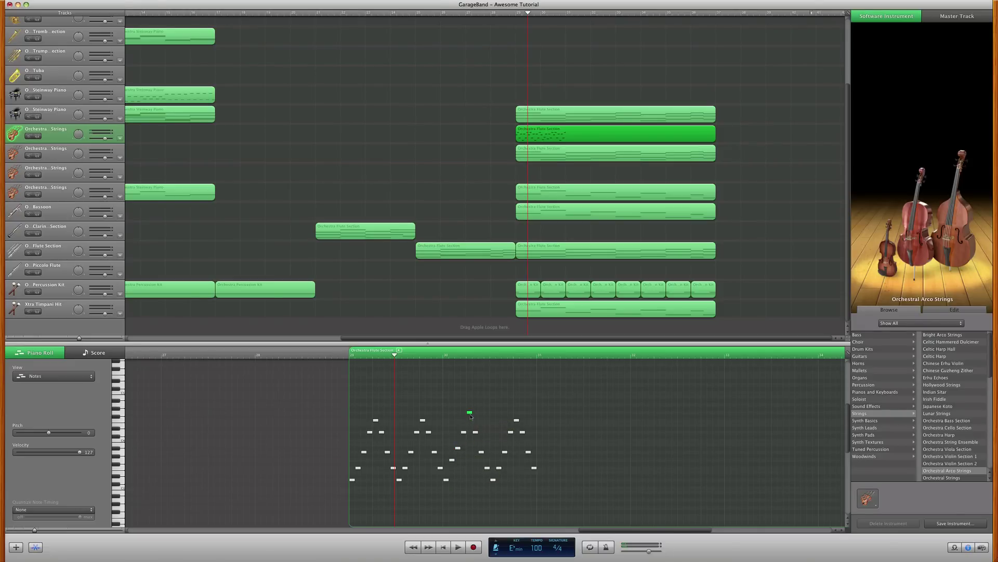
pyautogui.click(476, 432)
pyautogui.moveTo(481, 452); pyautogui.dragTo(535, 461)
pyautogui.click(349, 357)
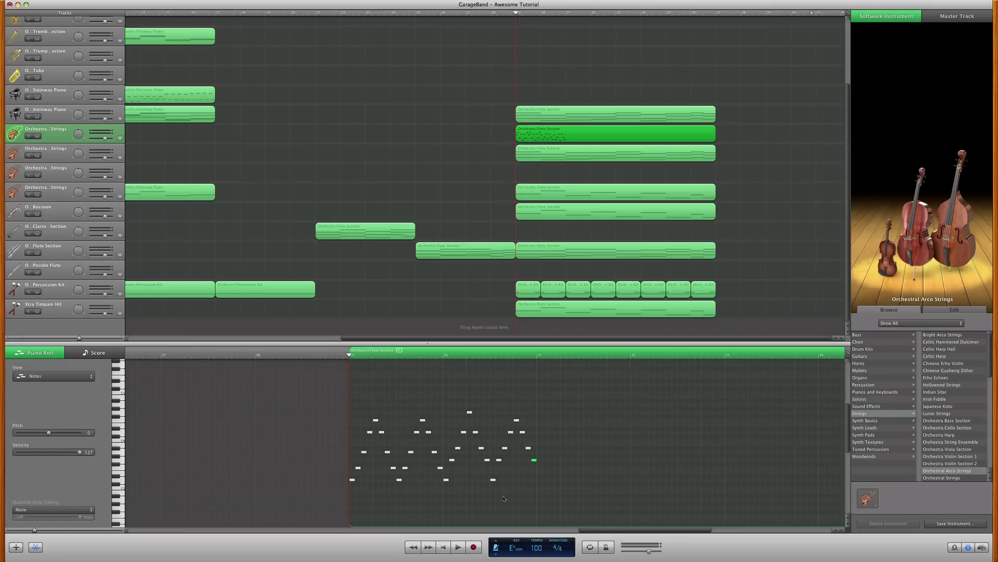
pyautogui.moveTo(517, 421); pyautogui.dragTo(516, 412)
pyautogui.click(458, 547)
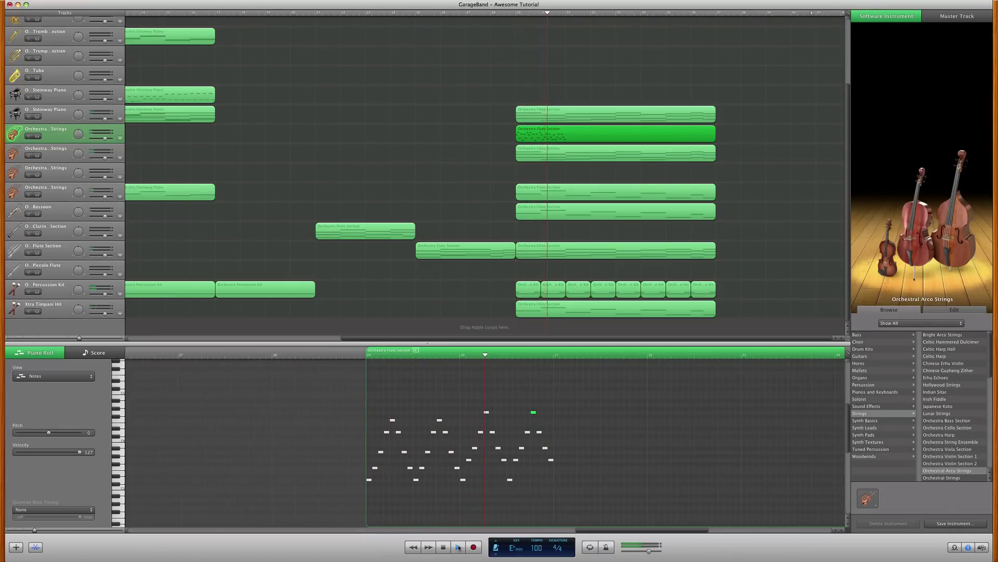
pyautogui.click(458, 547)
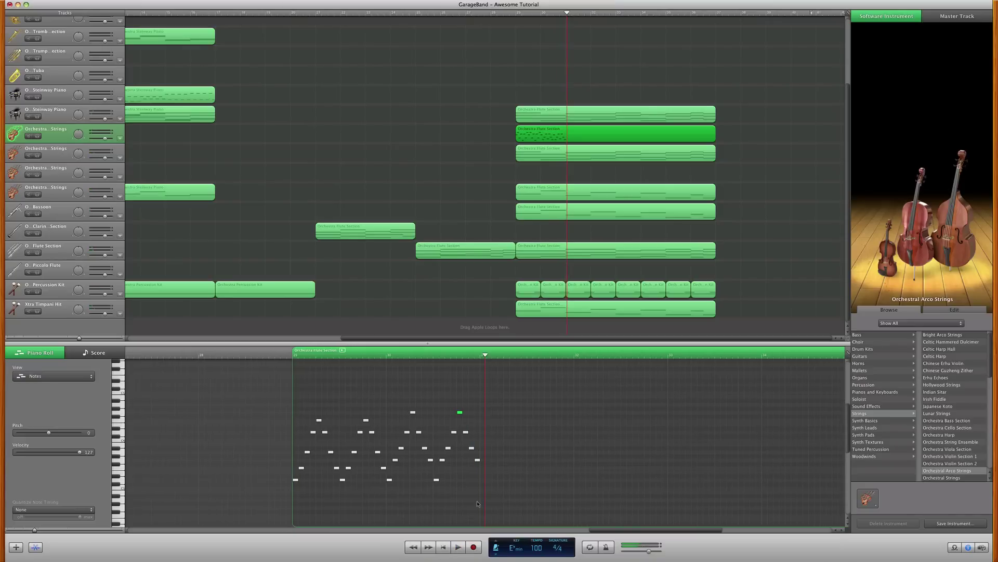
# Step: Play the strings arpeggio again from the start of bar 29
pyautogui.click(302, 357)
pyautogui.moveTo(298, 356); pyautogui.dragTo(293, 357)
pyautogui.press('space')
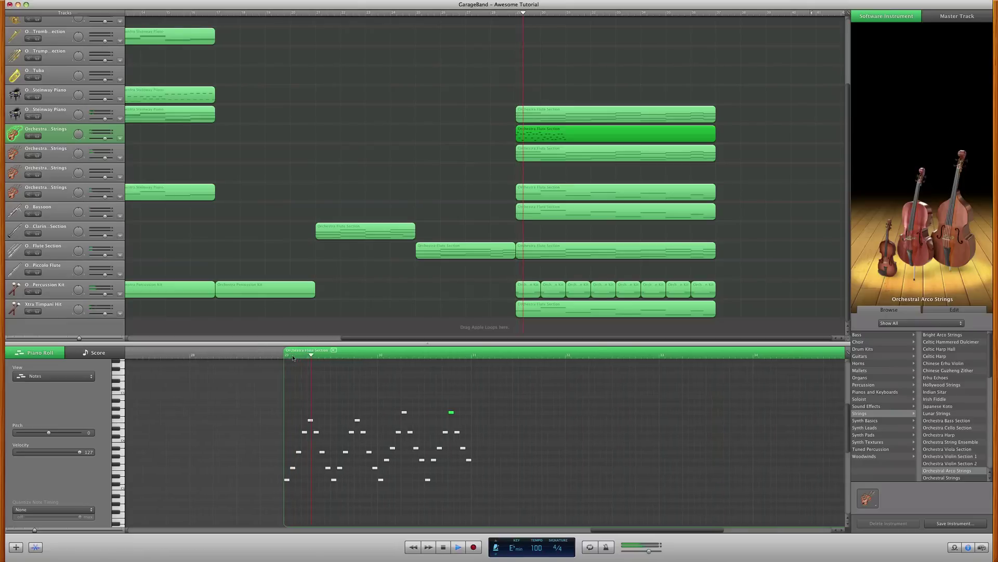
pyautogui.hscroll(-3, 364, 390)
pyautogui.press('space')
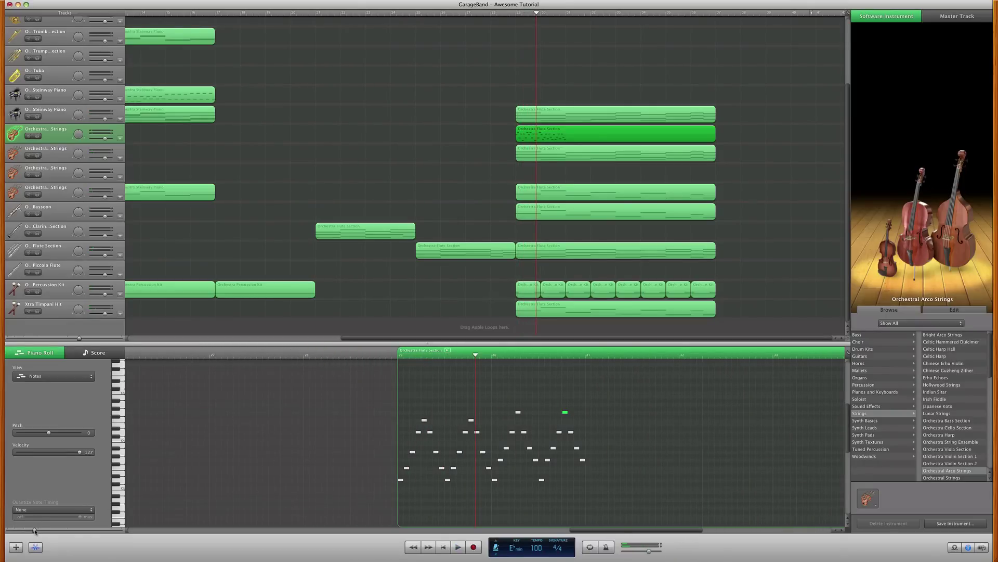
# Step: Audition individual notes of the percussion region at bar 29 and play the arrangement from that bar
pyautogui.moveTo(34, 531); pyautogui.dragTo(45, 531)
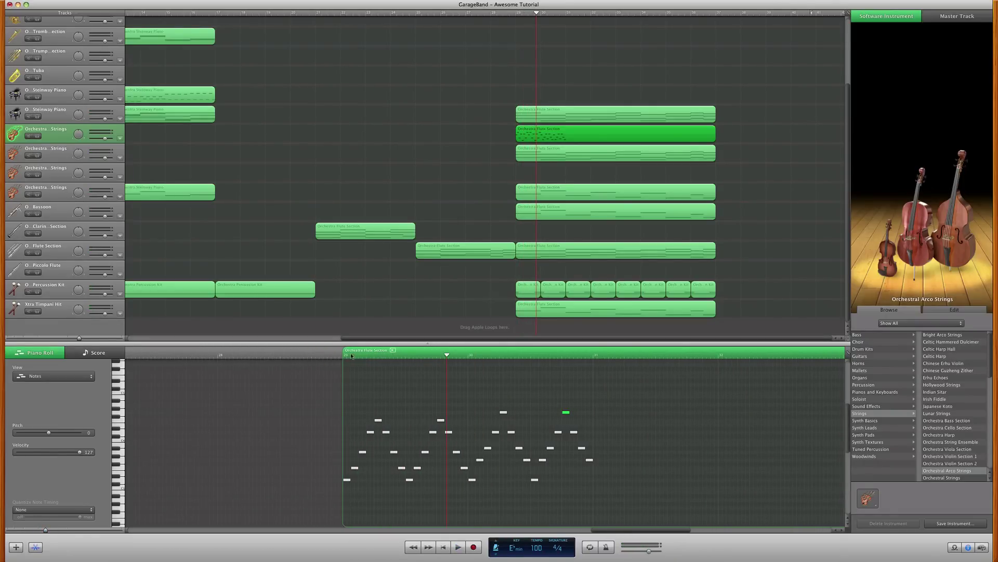
pyautogui.click(344, 355)
pyautogui.click(375, 355)
pyautogui.click(526, 291)
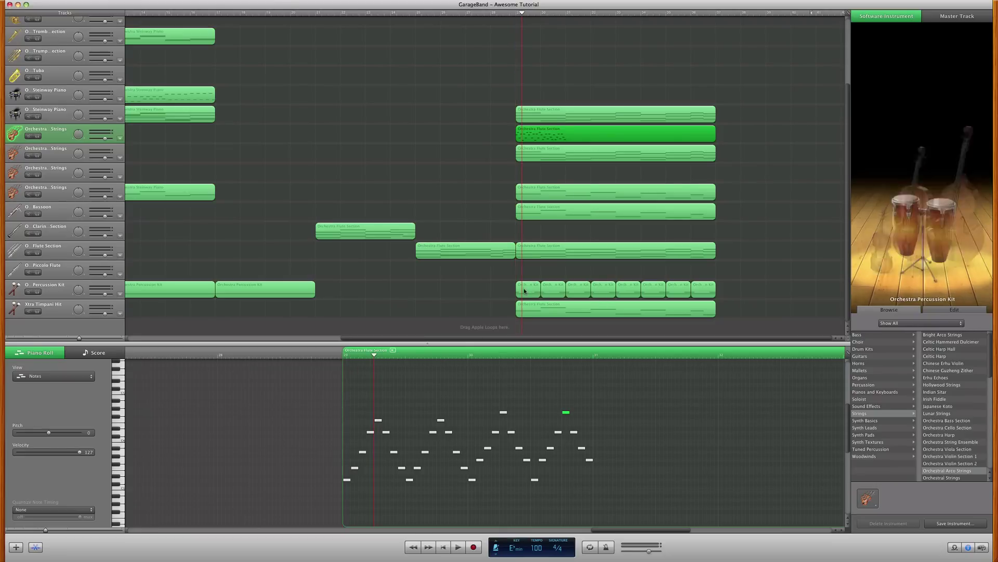
pyautogui.click(342, 356)
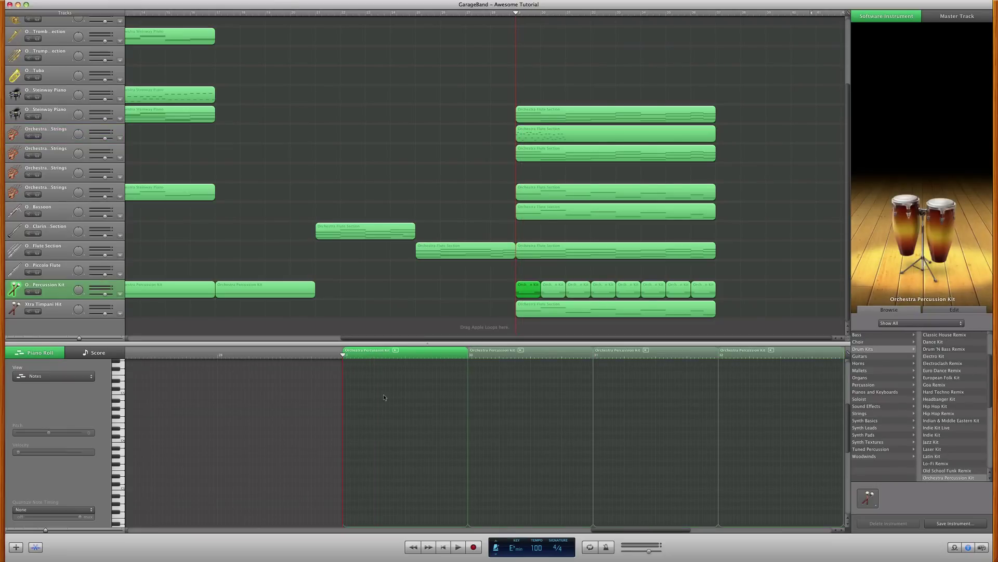
pyautogui.click(354, 454)
pyautogui.click(367, 454)
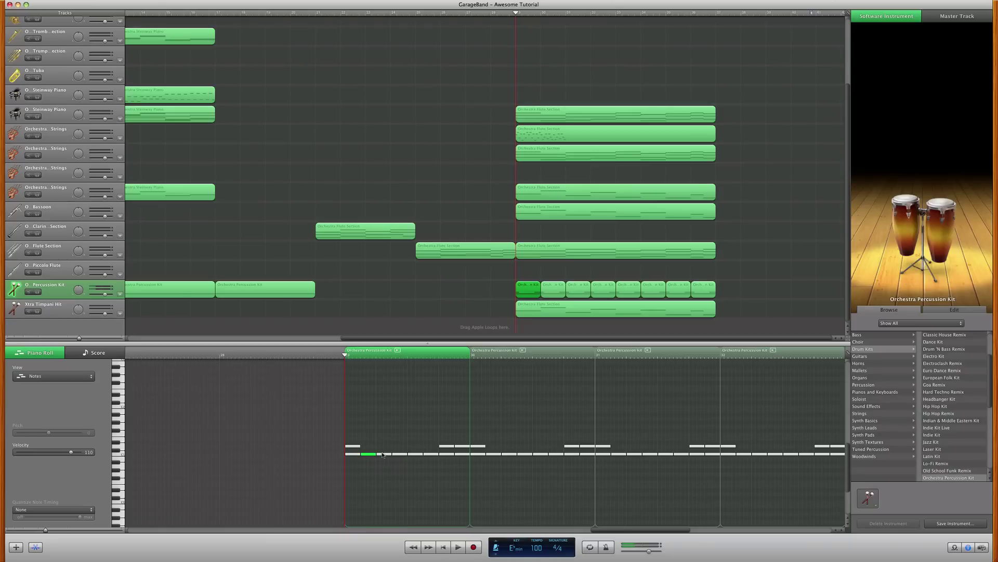
pyautogui.click(383, 454)
pyautogui.click(400, 454)
pyautogui.press('space')
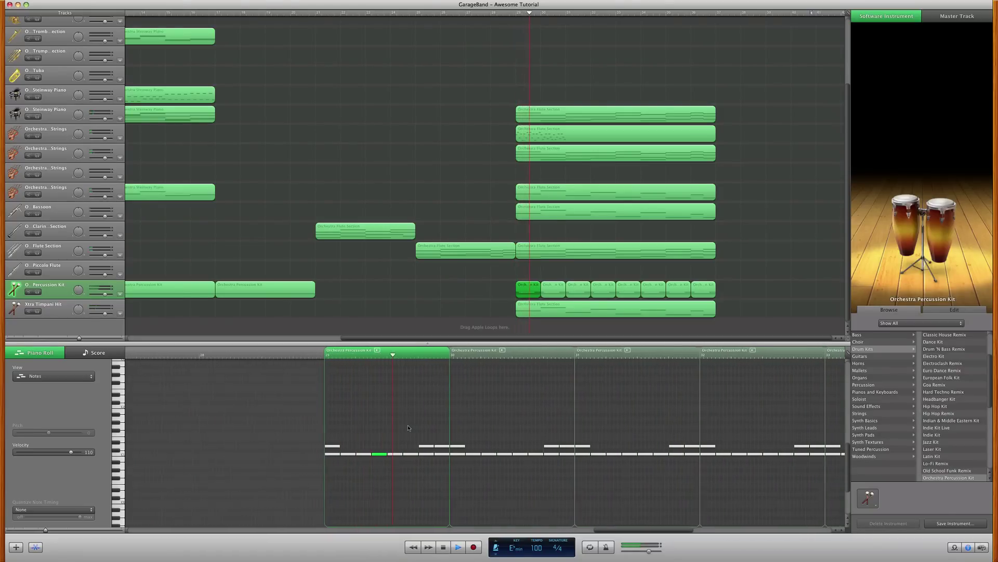
pyautogui.press('space')
# Step: Check the flute chords, reopen the first strings region and extend its arpeggio into bar 31, re-pitching the opening notes
pyautogui.click(535, 250)
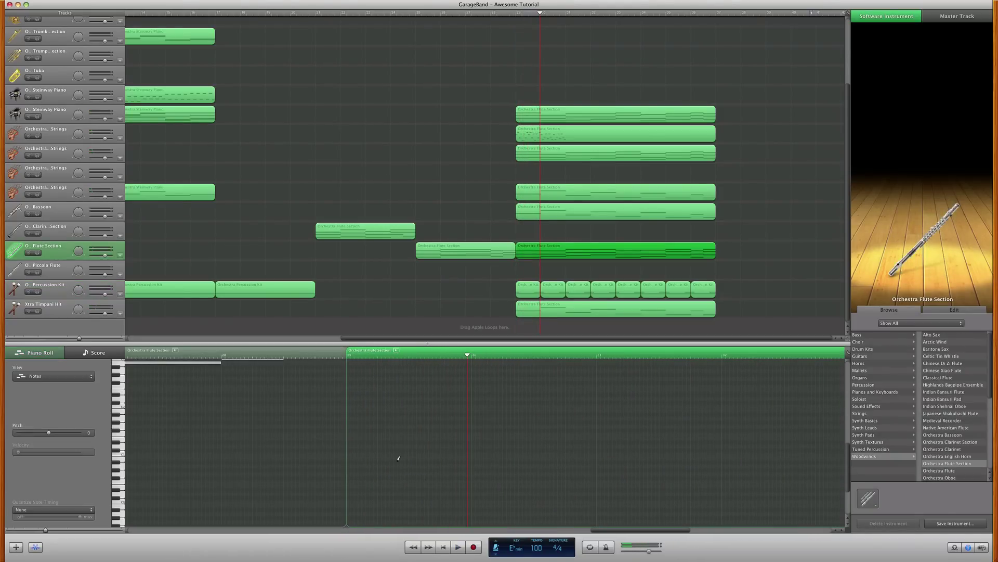
pyautogui.click(534, 196)
pyautogui.click(530, 136)
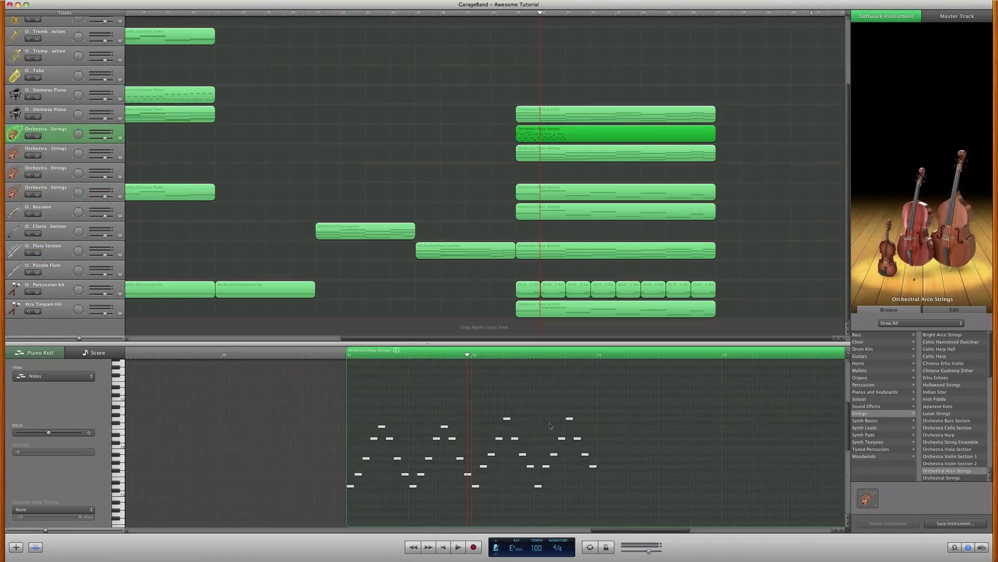
pyautogui.moveTo(612, 396); pyautogui.dragTo(616, 467)
pyautogui.click(608, 479)
pyautogui.click(624, 446)
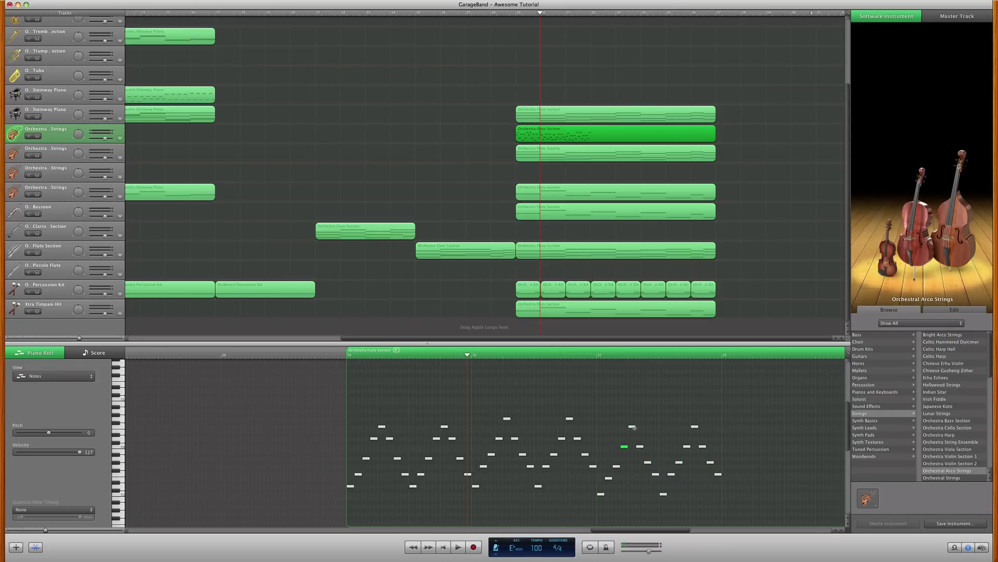
# Step: Finish re-pitching the first arpeggio figure in bar 31, replace the bar's second half with a copy of it, and play it back
pyautogui.moveTo(634, 427); pyautogui.dragTo(663, 498)
pyautogui.click(648, 462)
pyautogui.click(655, 474)
pyautogui.press('Delete')
pyautogui.press('space')
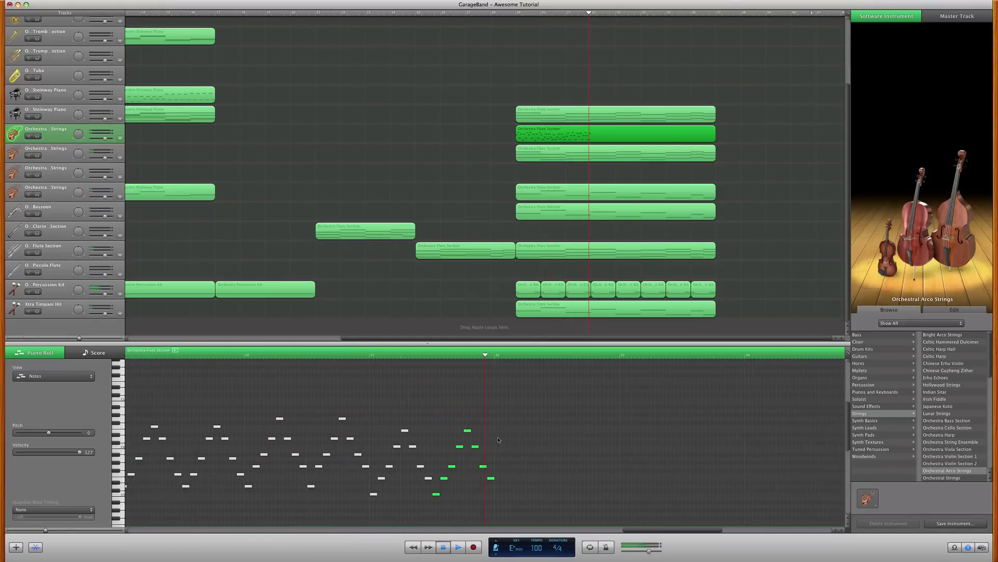
pyautogui.press('space')
# Step: Copy the bar 31 arpeggio into bar 32, re-pitch its inner and top notes for the next chord, and play it back
pyautogui.moveTo(519, 504); pyautogui.dragTo(368, 423)
pyautogui.moveTo(366, 497); pyautogui.dragTo(619, 480)
pyautogui.moveTo(608, 479); pyautogui.dragTo(524, 426)
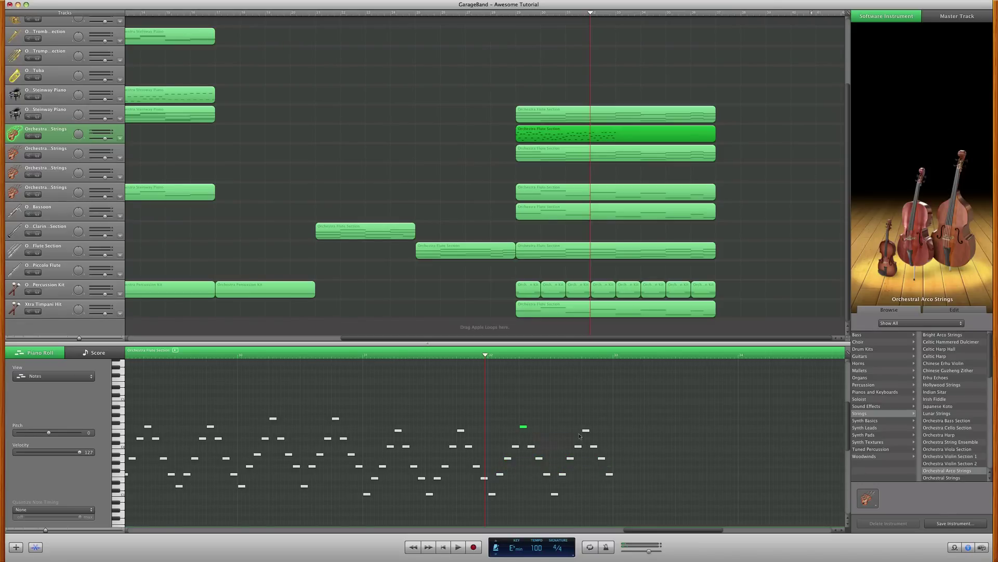
pyautogui.moveTo(586, 431); pyautogui.dragTo(587, 427)
pyautogui.press('space')
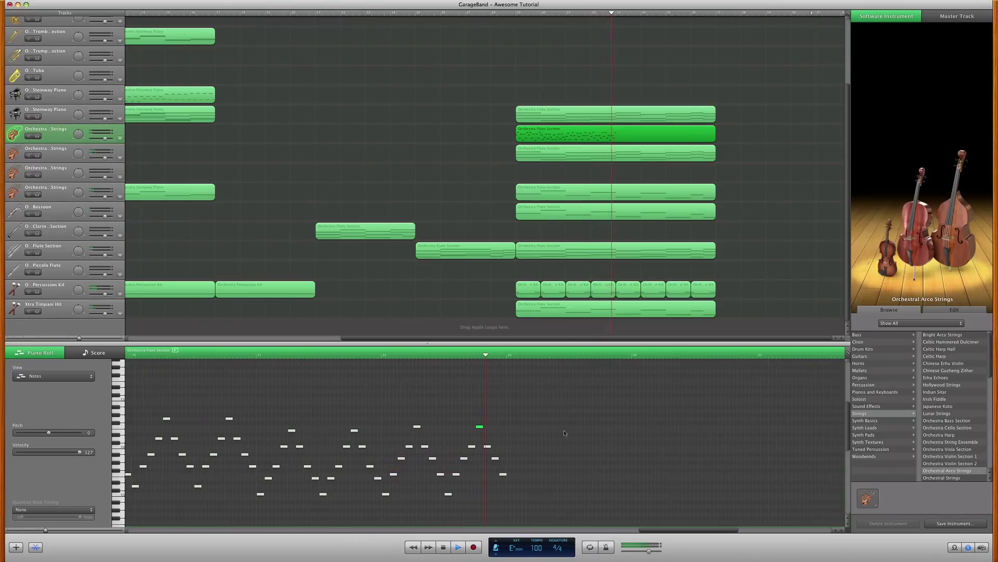
pyautogui.press('space')
# Step: Copy the bar 32 arpeggio into bar 33 and transpose the copy down two semitones
pyautogui.moveTo(508, 522); pyautogui.dragTo(368, 419)
pyautogui.moveTo(367, 498); pyautogui.dragTo(492, 496)
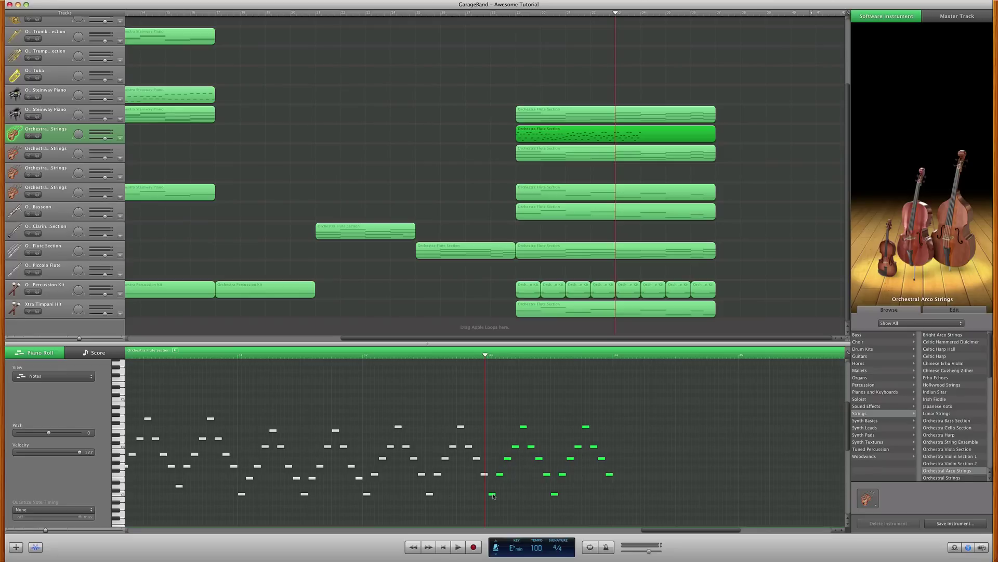
pyautogui.moveTo(493, 496)
pyautogui.press('Down')
pyautogui.press('Down')
# Step: Re-pitch the first arpeggio figure in bar 33, replace the bar's second half with a copy of it, and play it back
pyautogui.click(509, 484)
pyautogui.moveTo(500, 482); pyautogui.dragTo(508, 474)
pyautogui.click(516, 456)
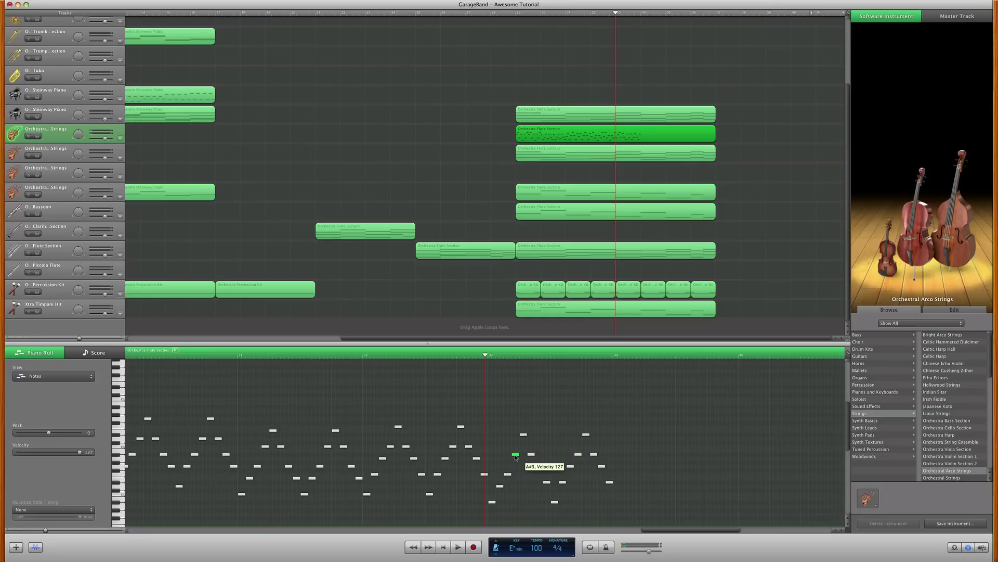
pyautogui.click(523, 435)
pyautogui.moveTo(539, 466); pyautogui.dragTo(612, 427)
pyautogui.moveTo(554, 503)
pyautogui.mouseDown()
pyautogui.moveTo(491, 504)
pyautogui.moveTo(556, 505)
pyautogui.mouseUp()
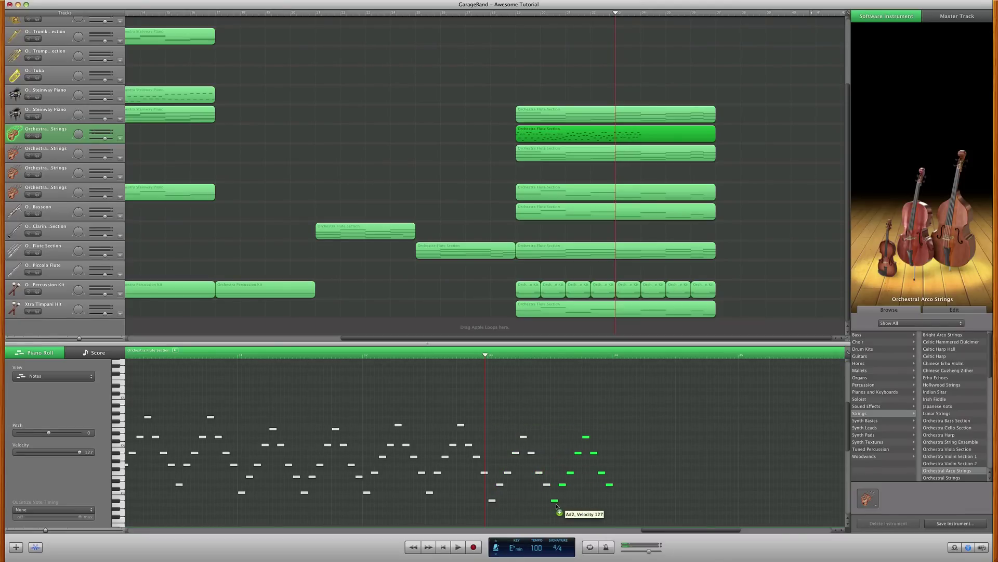
pyautogui.press('space')
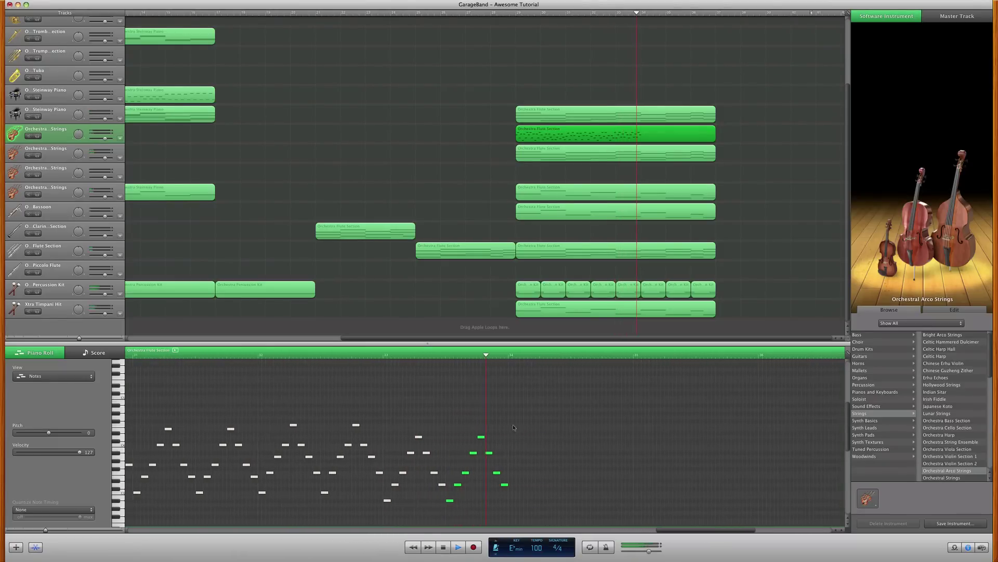
pyautogui.press('space')
# Step: Extend the arpeggio into bar 34 and re-pitch the notes of its first figure for the new chord
pyautogui.moveTo(523, 420)
pyautogui.mouseDown()
pyautogui.moveTo(374, 503)
pyautogui.moveTo(499, 503)
pyautogui.moveTo(530, 430)
pyautogui.mouseUp()
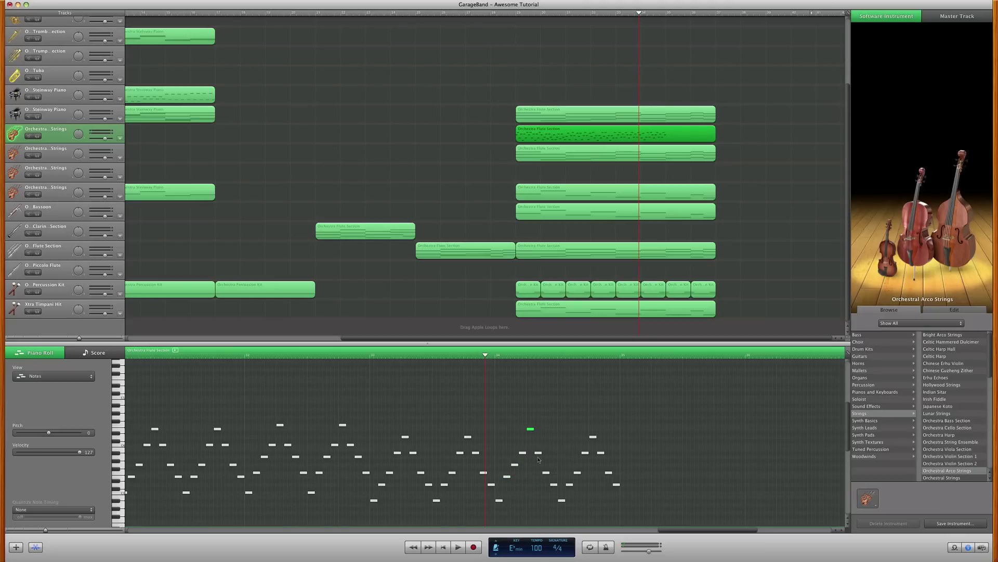
pyautogui.click(538, 452)
pyautogui.moveTo(545, 473); pyautogui.dragTo(552, 480)
# Step: Replace the second half of bar 34 with a copy of its first figure placed a semitone higher, and play it back
pyautogui.moveTo(560, 515); pyautogui.dragTo(624, 436)
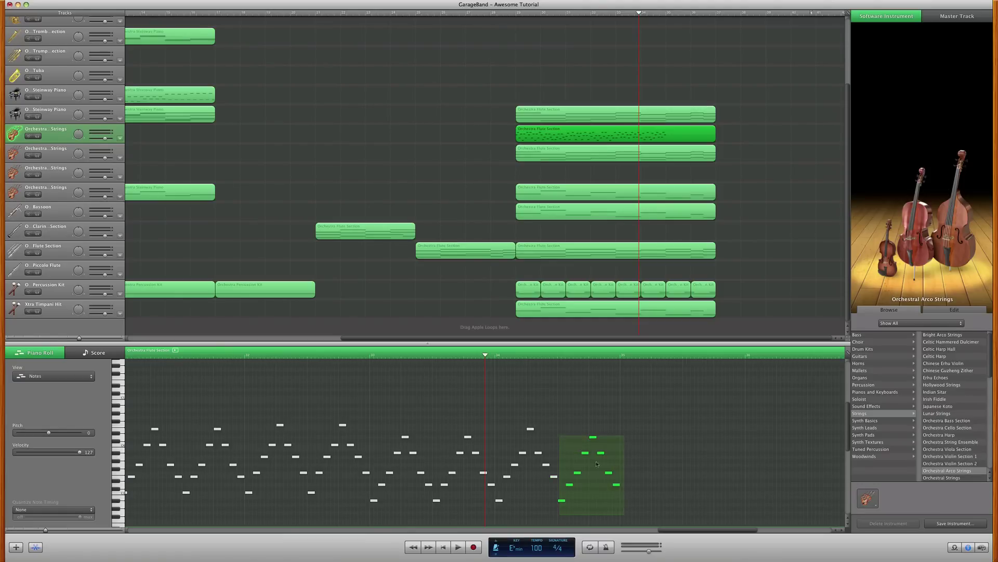
pyautogui.press('Delete')
pyautogui.moveTo(569, 505); pyautogui.dragTo(500, 416)
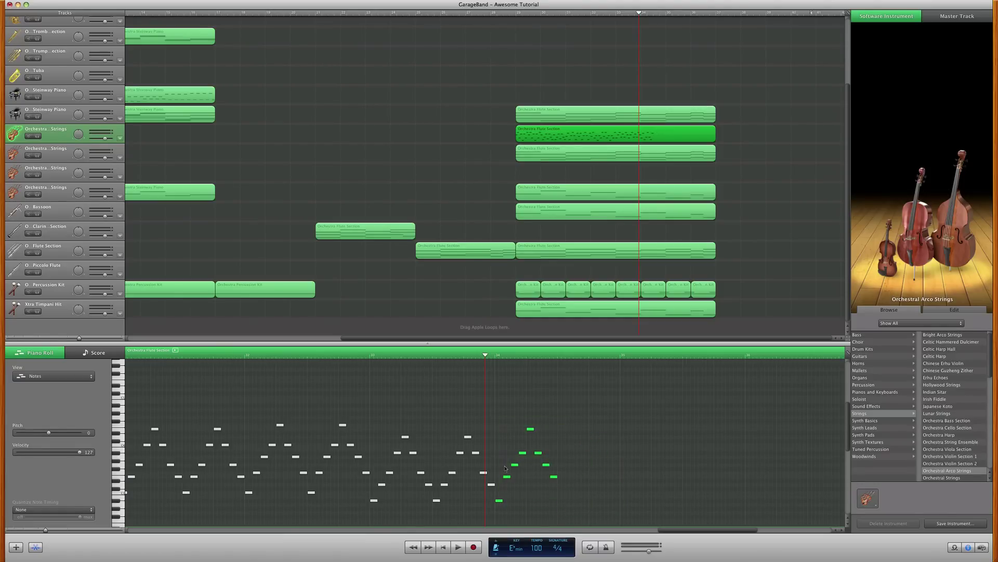
pyautogui.moveTo(501, 503); pyautogui.dragTo(563, 502)
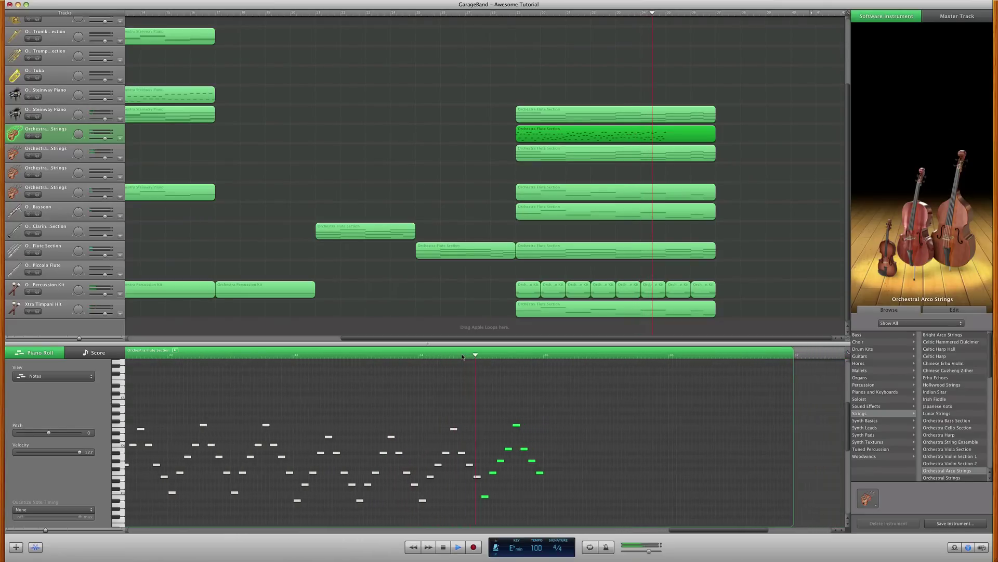
pyautogui.press('space')
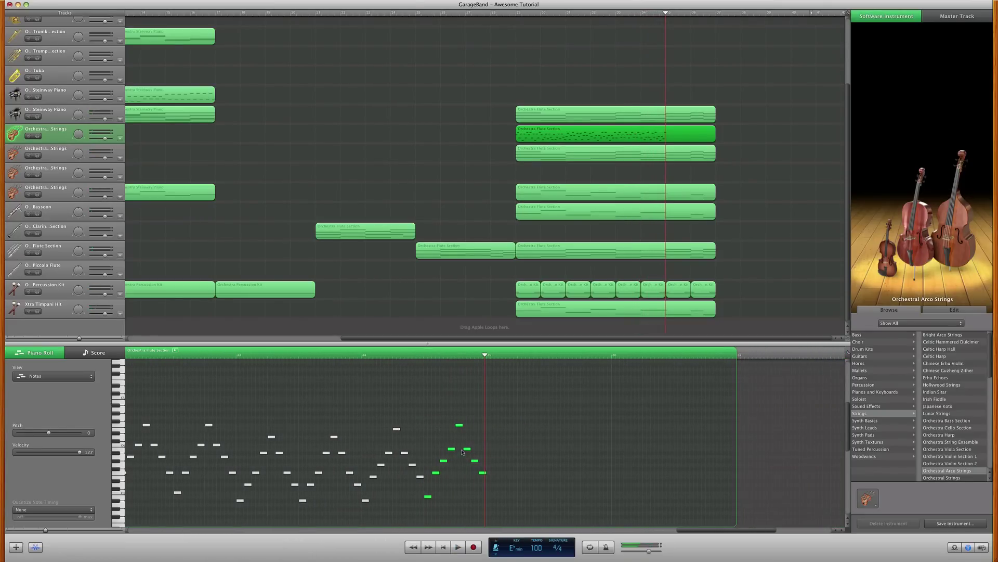
# Step: Lower all notes except the first of bar 34's second arpeggio figure by a semitone and play the bar back
pyautogui.click(404, 453)
pyautogui.moveTo(476, 444); pyautogui.dragTo(482, 476)
pyautogui.click(435, 472)
pyautogui.keyDown('shift'); pyautogui.click(482, 472); pyautogui.keyUp('shift')
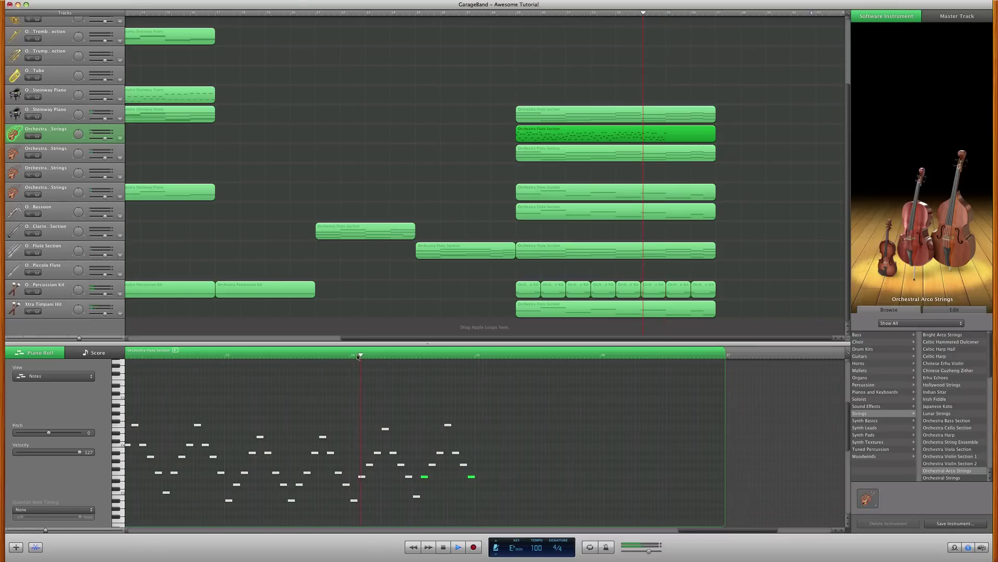
pyautogui.press('space')
pyautogui.moveTo(465, 424); pyautogui.dragTo(465, 429)
pyautogui.press('space')
# Step: Extend the arpeggio into bar 35, re-pitch the notes of both figures for the new chord, and play the bar back
pyautogui.moveTo(497, 417); pyautogui.dragTo(590, 465)
pyautogui.click(490, 480)
pyautogui.click(535, 480)
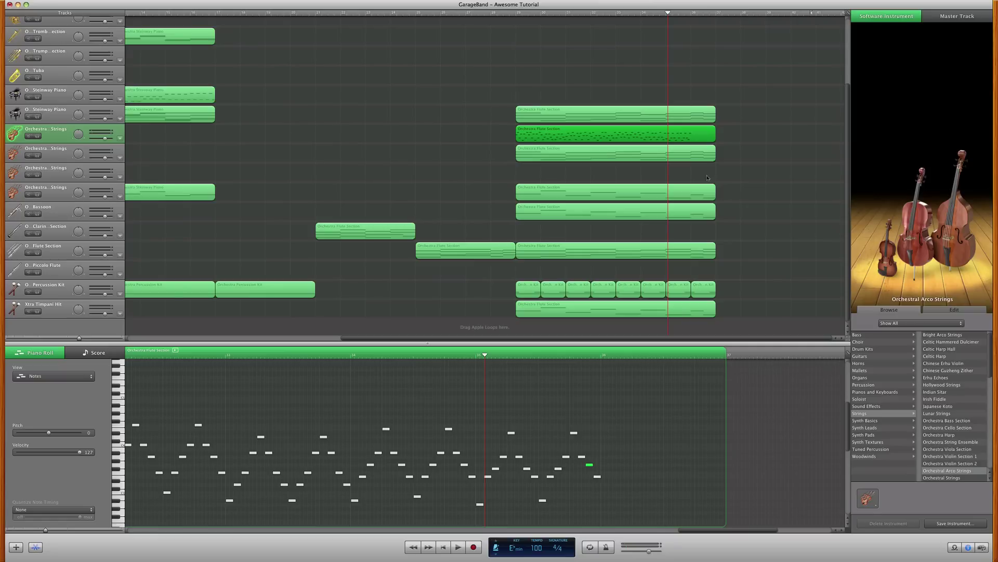
pyautogui.moveTo(588, 465); pyautogui.dragTo(574, 429)
pyautogui.moveTo(511, 434); pyautogui.dragTo(558, 458)
pyautogui.click(532, 477)
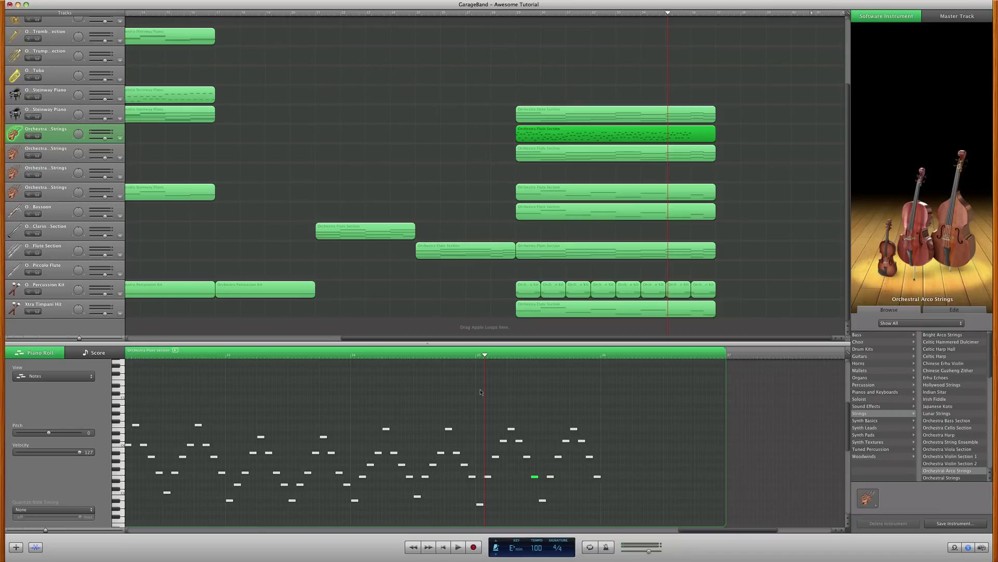
pyautogui.moveTo(542, 502); pyautogui.dragTo(542, 505)
pyautogui.click(475, 356)
pyautogui.press('space')
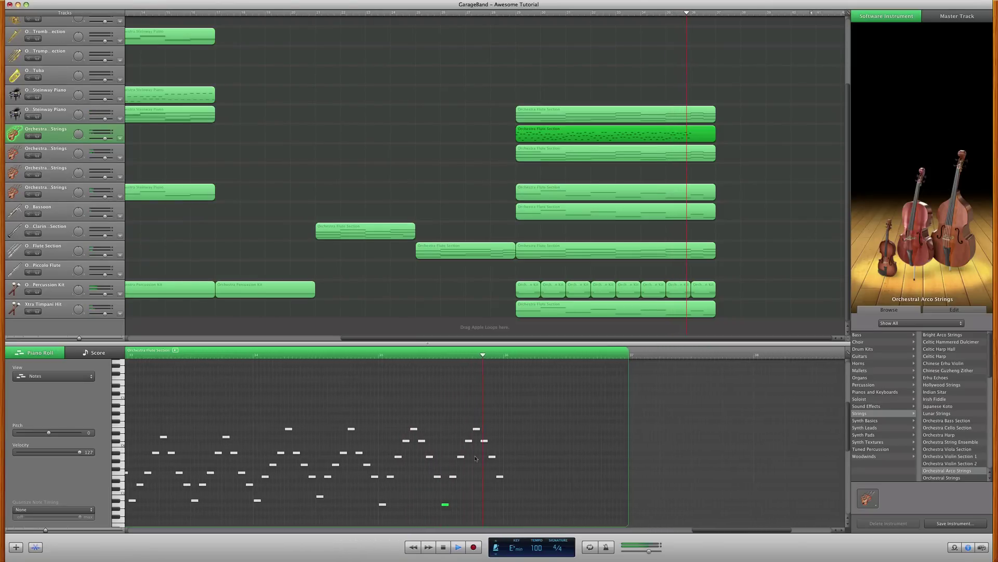
pyautogui.press('space')
pyautogui.click(403, 504)
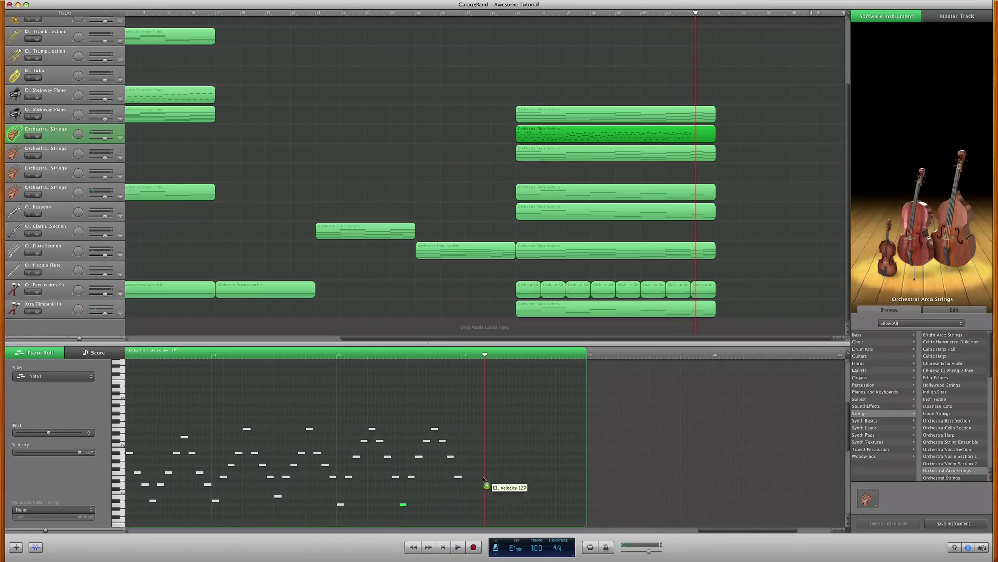
pyautogui.keyDown('super'); pyautogui.click(466, 484); pyautogui.keyUp('super')
pyautogui.keyDown('super'); pyautogui.click(478, 472); pyautogui.keyUp('super')
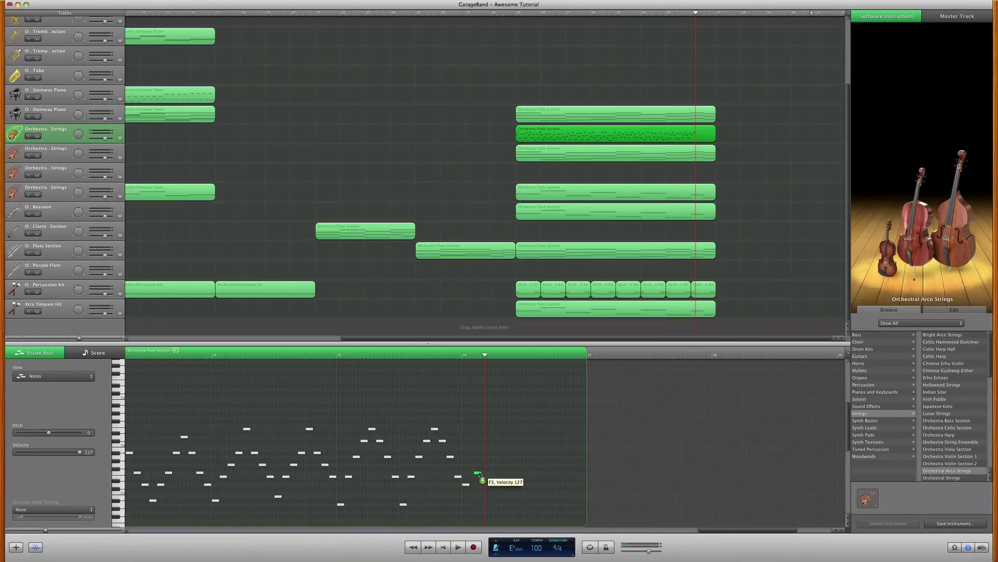
pyautogui.press('super+z')
pyautogui.press('super+z')
# Step: Copy the first arpeggio figure of bar 29 into the first half of bar 36
pyautogui.hscroll(-5, 499, 488)
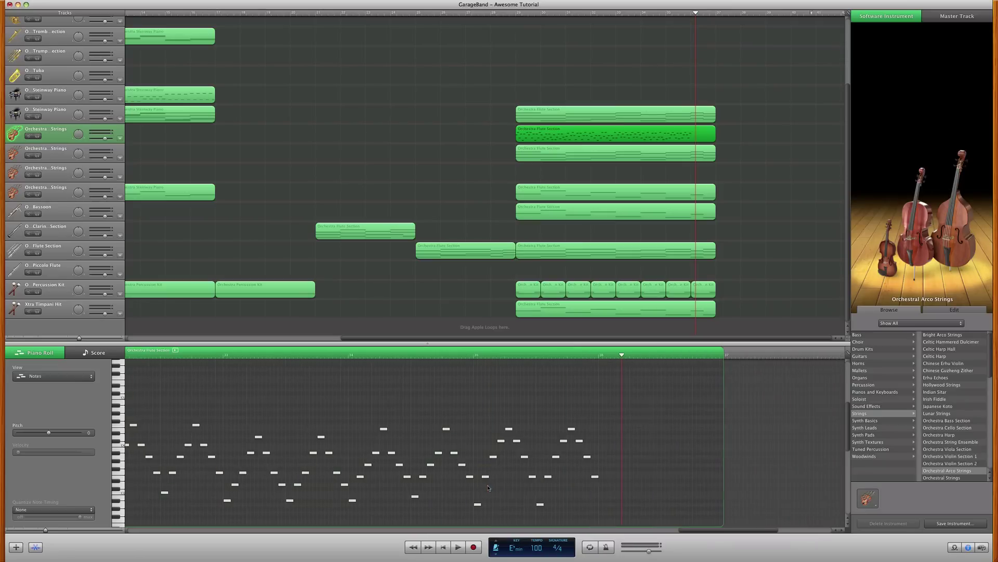
pyautogui.hscroll(-8, 541, 487)
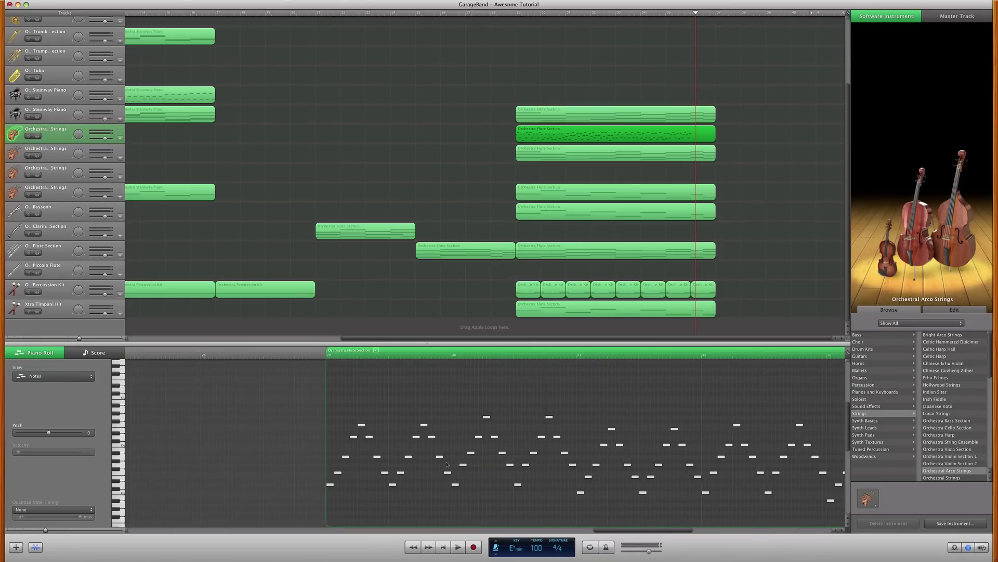
pyautogui.moveTo(338, 418)
pyautogui.mouseDown()
pyautogui.moveTo(350, 467)
pyautogui.moveTo(364, 463)
pyautogui.moveTo(330, 421)
pyautogui.mouseUp()
pyautogui.hscroll(8, 552, 387)
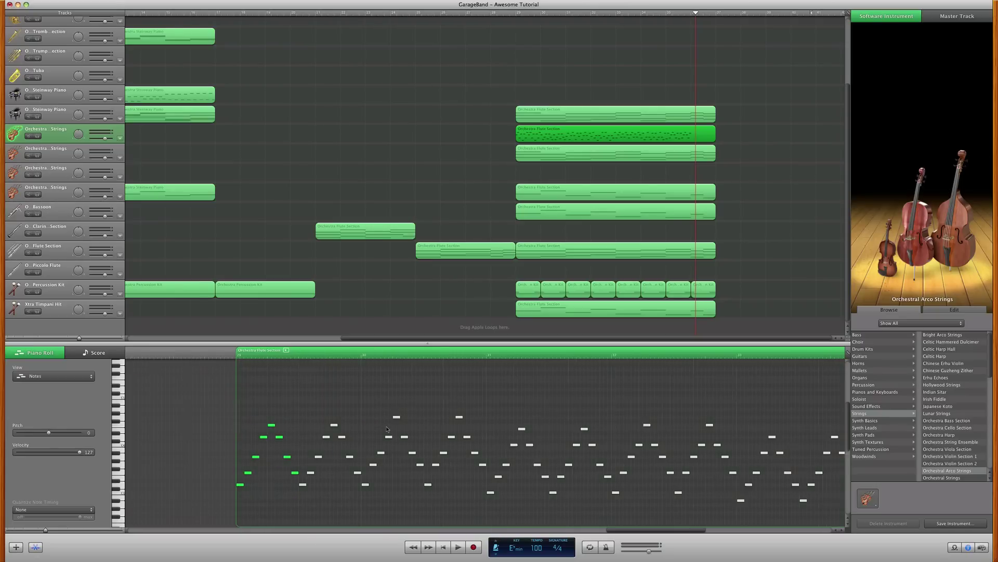
pyautogui.moveTo(598, 358); pyautogui.dragTo(585, 359)
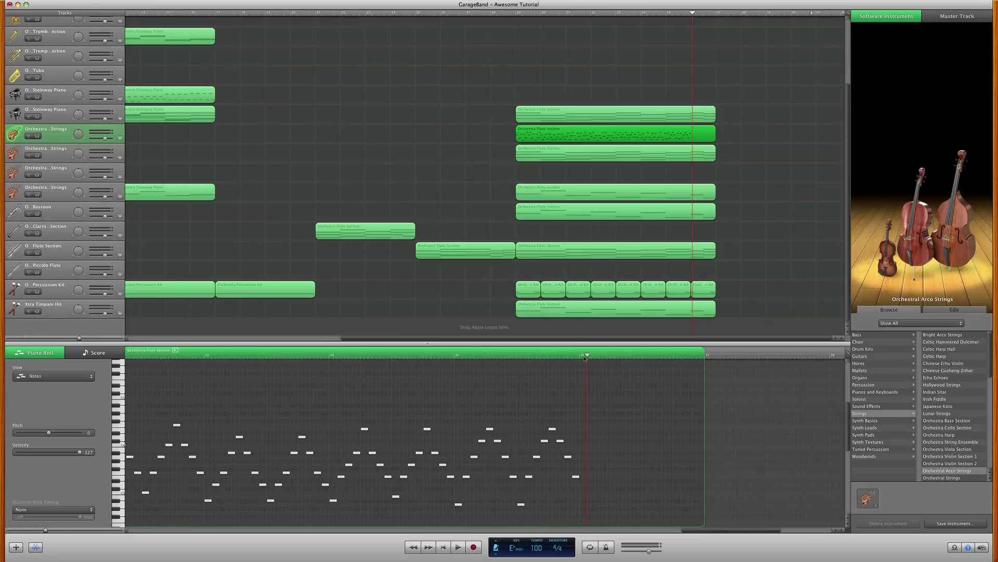
pyautogui.press('super+v')
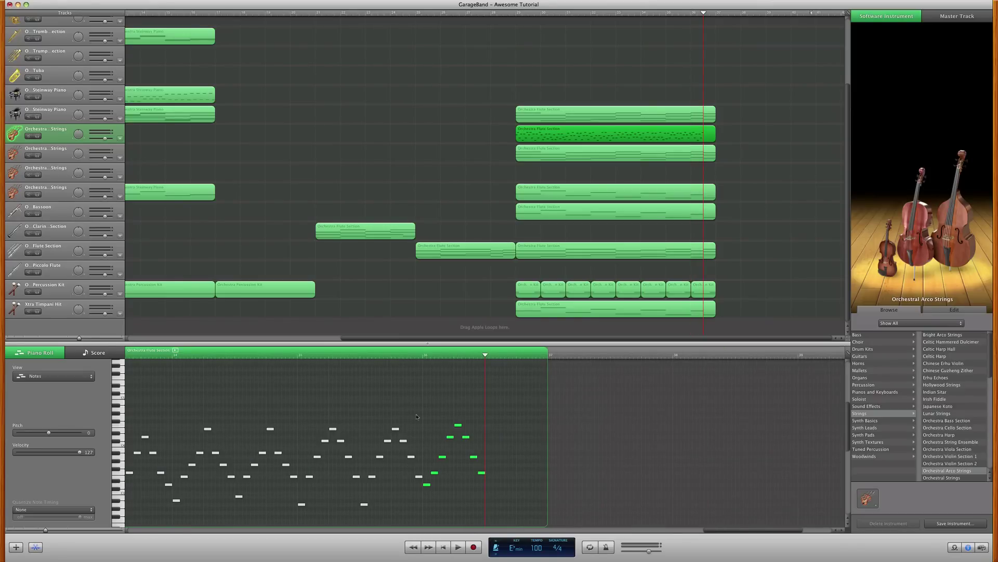
# Step: Copy the last arpeggio figure of bar 35 into the second half of bar 36 and play back the closing bars
pyautogui.moveTo(417, 416); pyautogui.dragTo(362, 514)
pyautogui.press('super+c')
pyautogui.press('super+v')
pyautogui.click(256, 358)
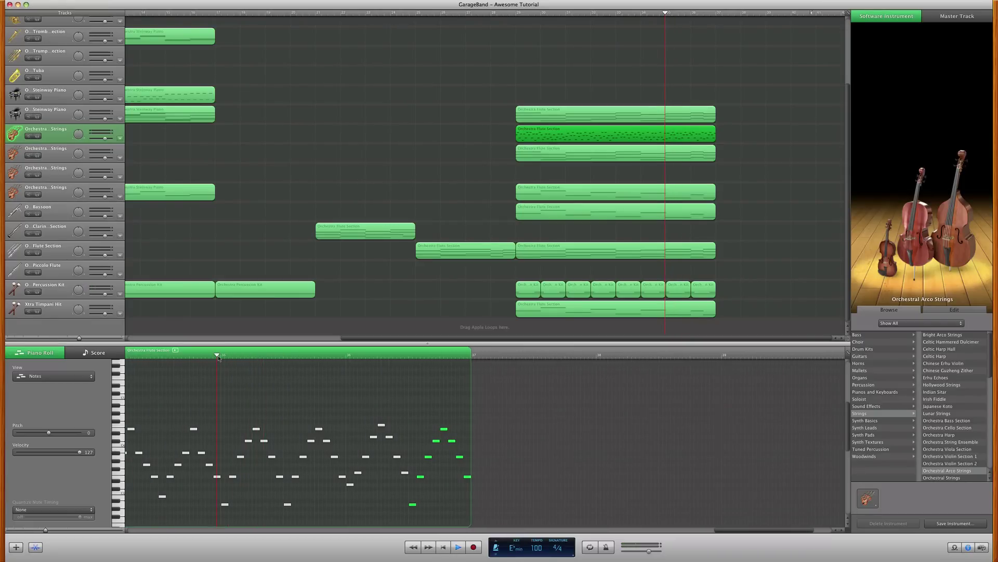
pyautogui.hscroll(-5, 411, 376)
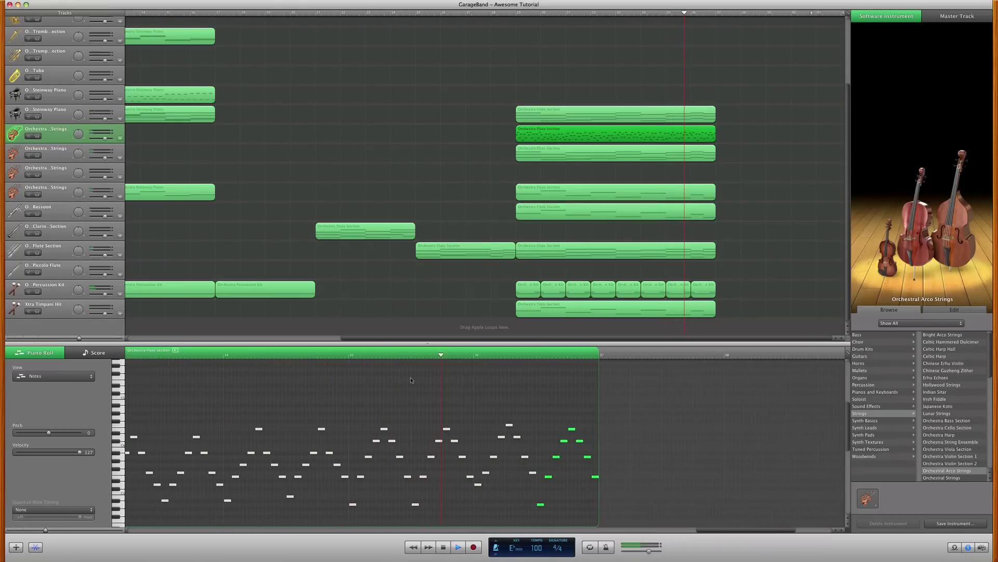
pyautogui.hscroll(4, 410, 376)
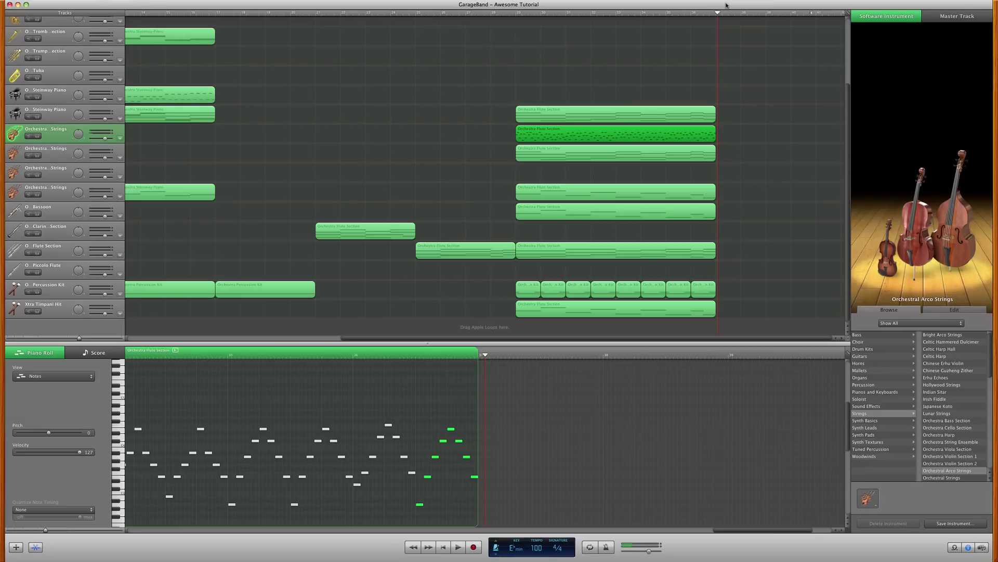
# Step: Copy the bassoon region that starts at bar 29 onto the tuba track at the same position
pyautogui.click(515, 15)
pyautogui.scroll(3, 579, 54)
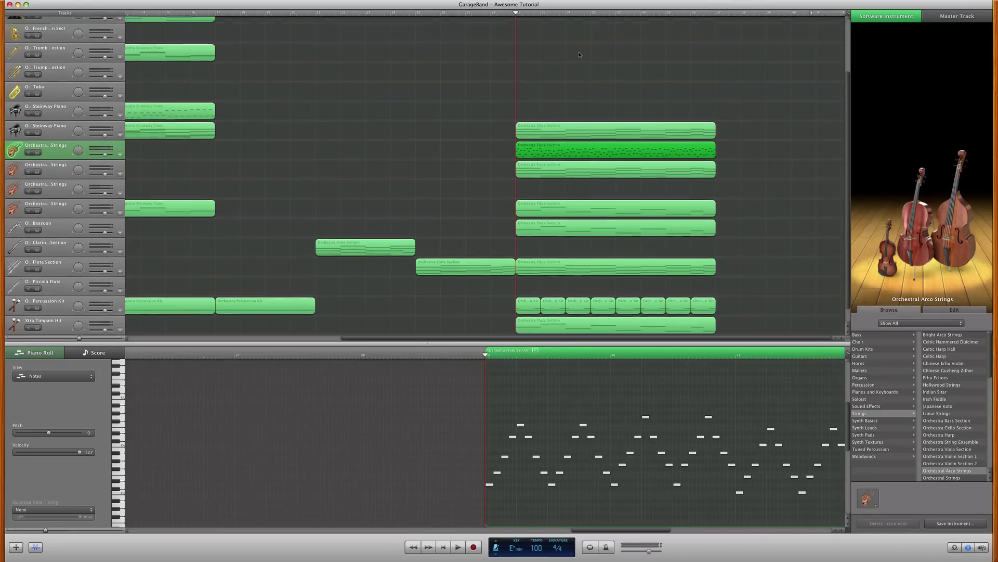
pyautogui.click(61, 73)
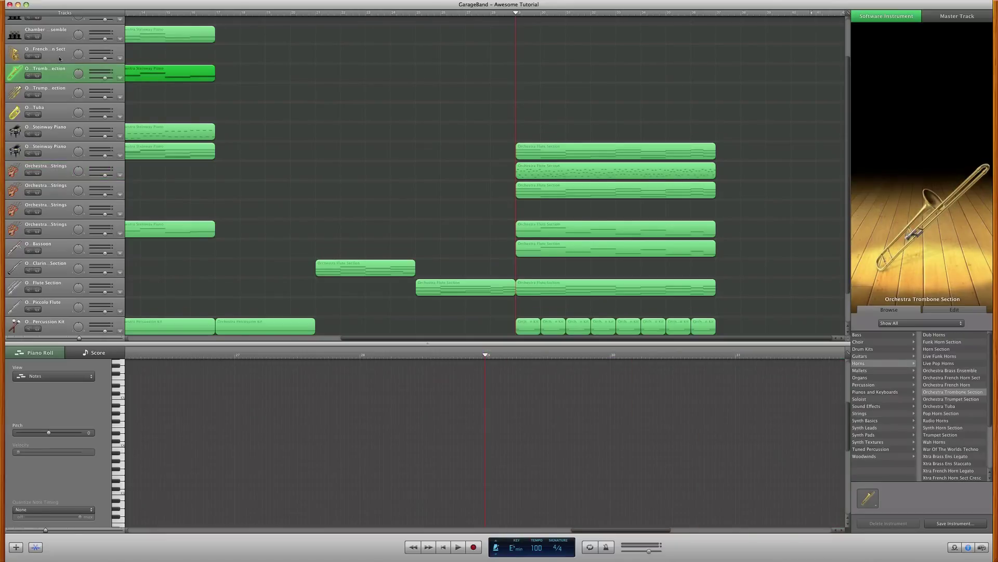
pyautogui.click(57, 93)
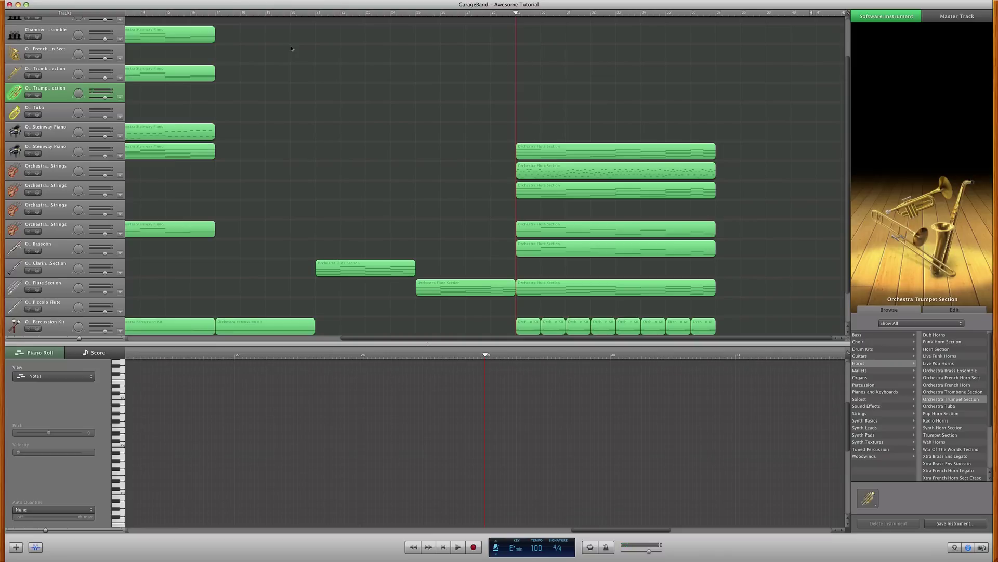
pyautogui.press('Down')
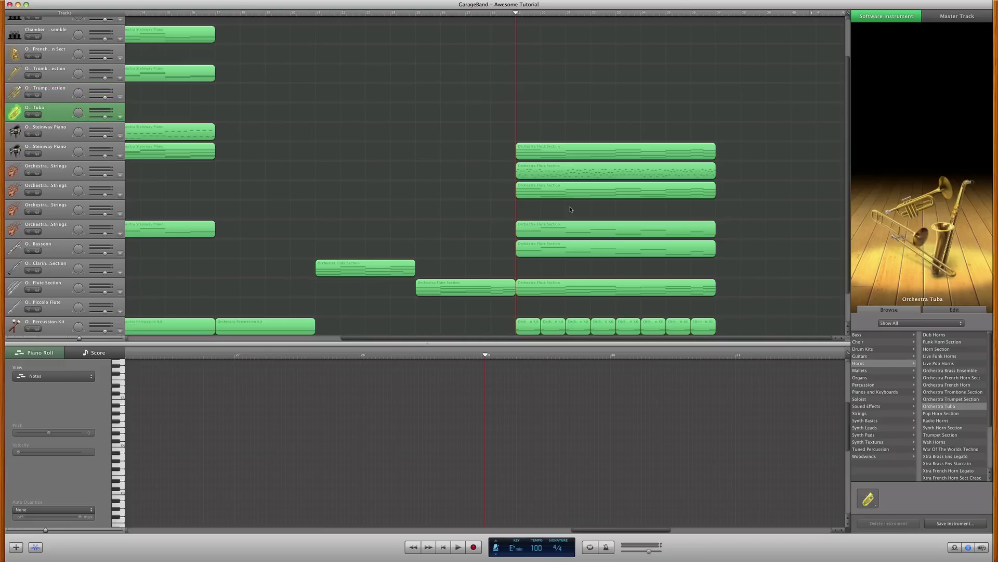
pyautogui.scroll(-2, 570, 208)
pyautogui.click(541, 236)
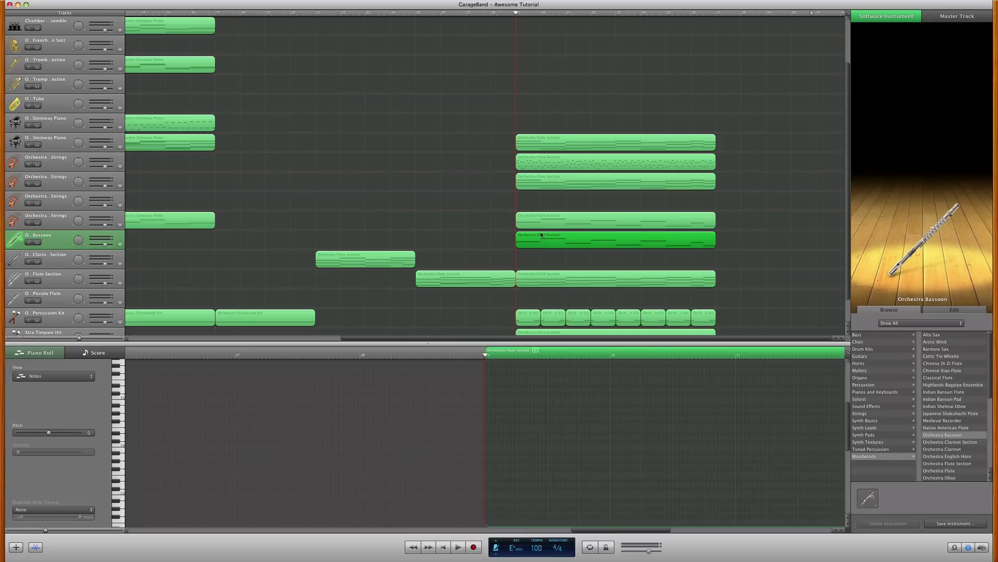
pyautogui.moveTo(539, 238); pyautogui.dragTo(540, 106)
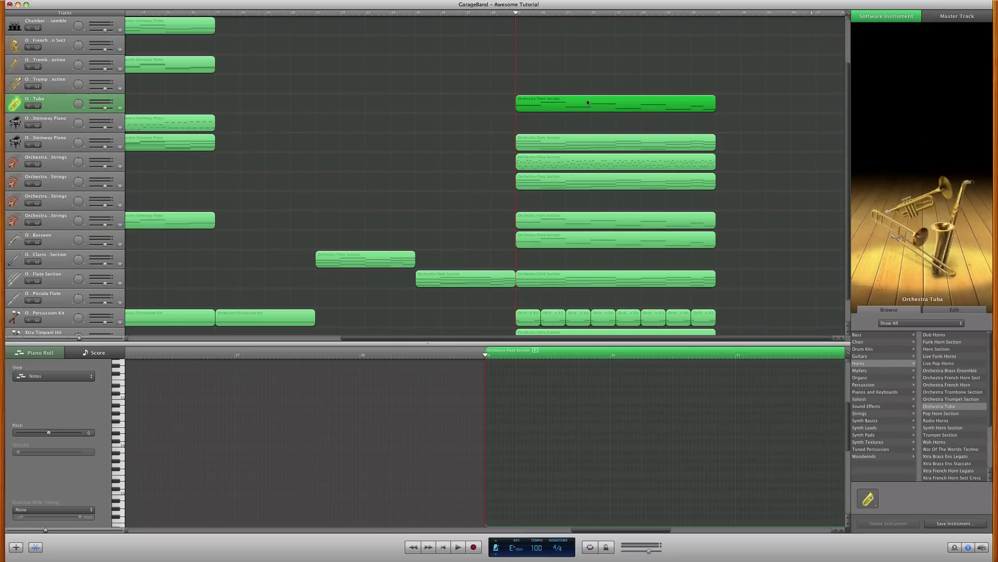
# Step: Duplicate all regions of the bar 29 section directly after it at bar 37 and play back the transition
pyautogui.moveTo(756, 101); pyautogui.dragTo(531, 317)
pyautogui.moveTo(727, 76); pyautogui.dragTo(749, 78)
pyautogui.press('space')
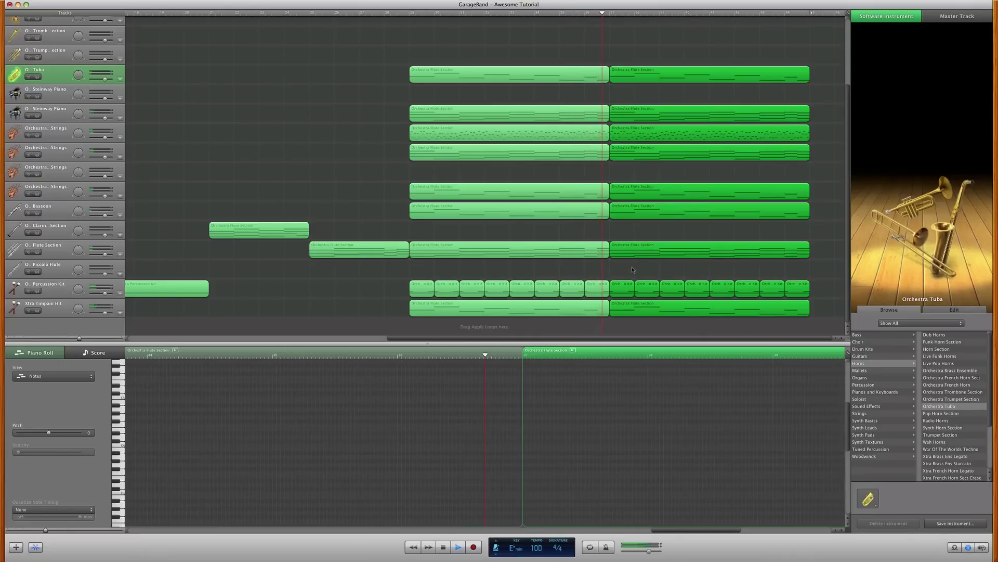
pyautogui.press('space')
pyautogui.click(607, 35)
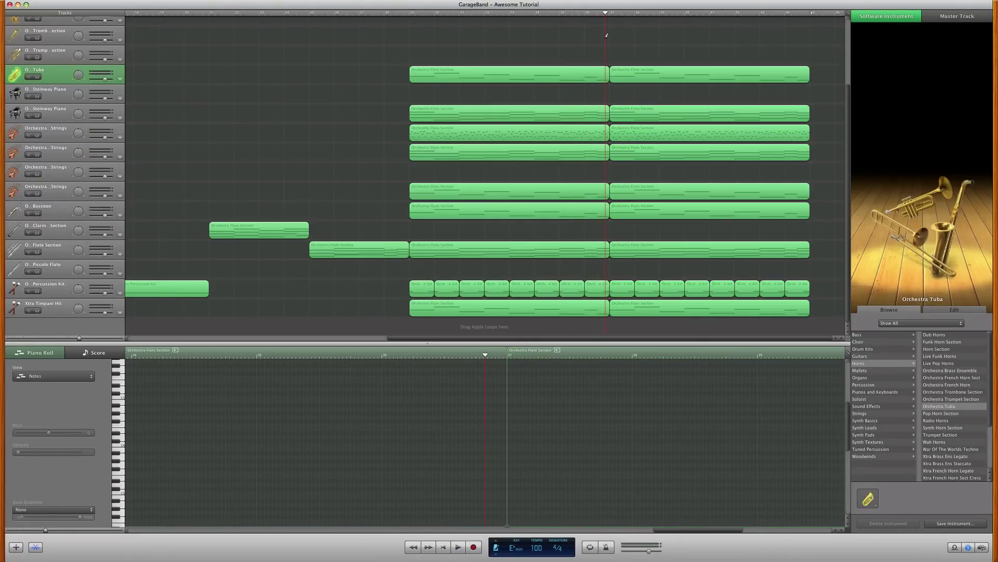
# Step: Copy the first tuba region onto the trombone track, split the copy at bar 36, and delete everything before the split
pyautogui.moveTo(605, 14); pyautogui.dragTo(586, 16)
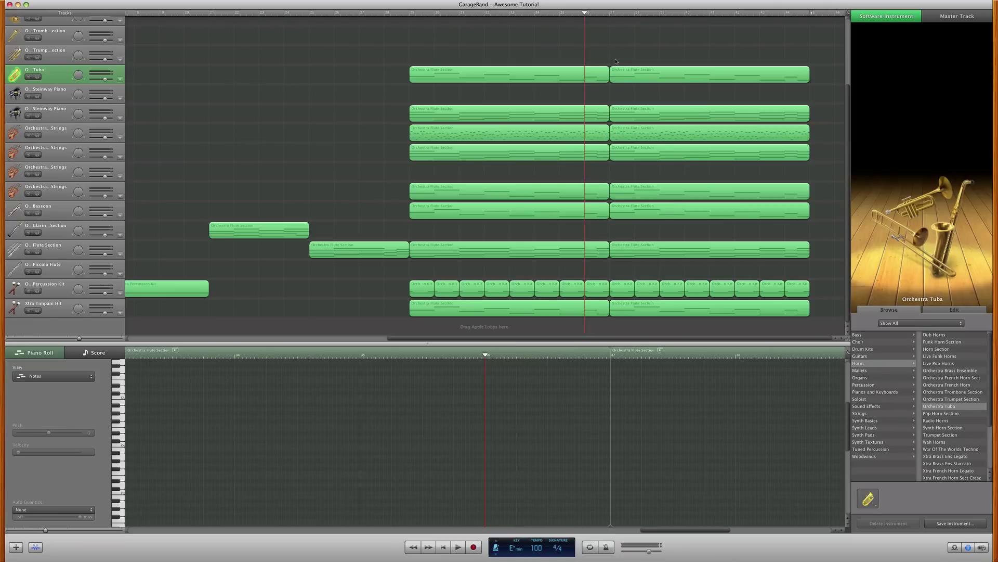
pyautogui.scroll(2, 616, 61)
pyautogui.click(575, 95)
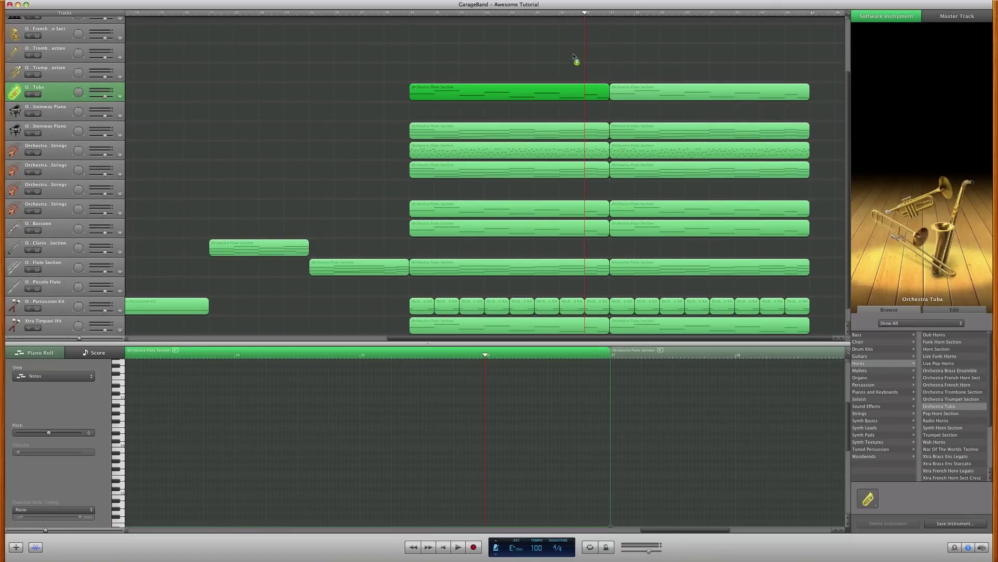
pyautogui.moveTo(574, 57); pyautogui.dragTo(575, 53)
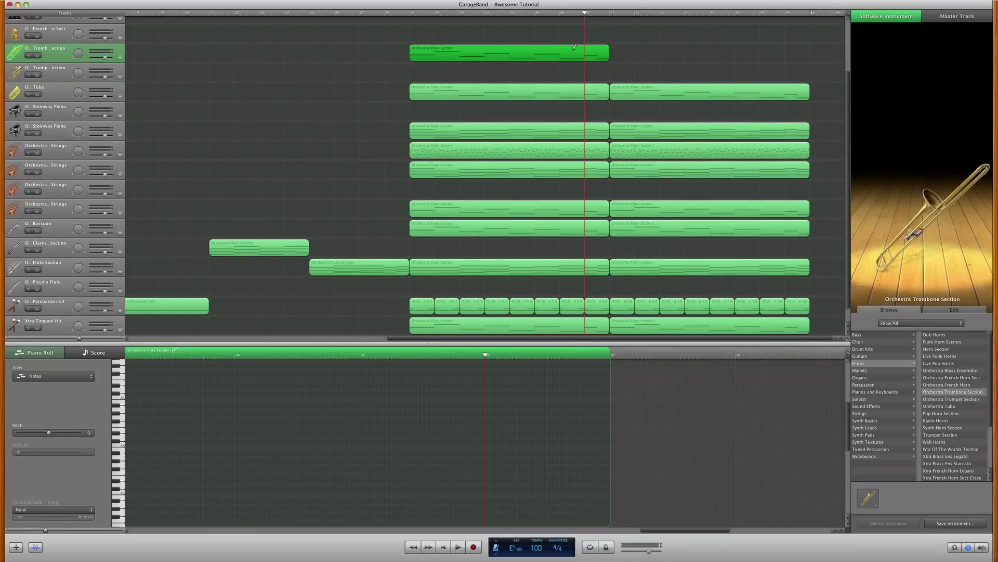
pyautogui.press('super+t')
pyautogui.press('Delete')
pyautogui.click(599, 53)
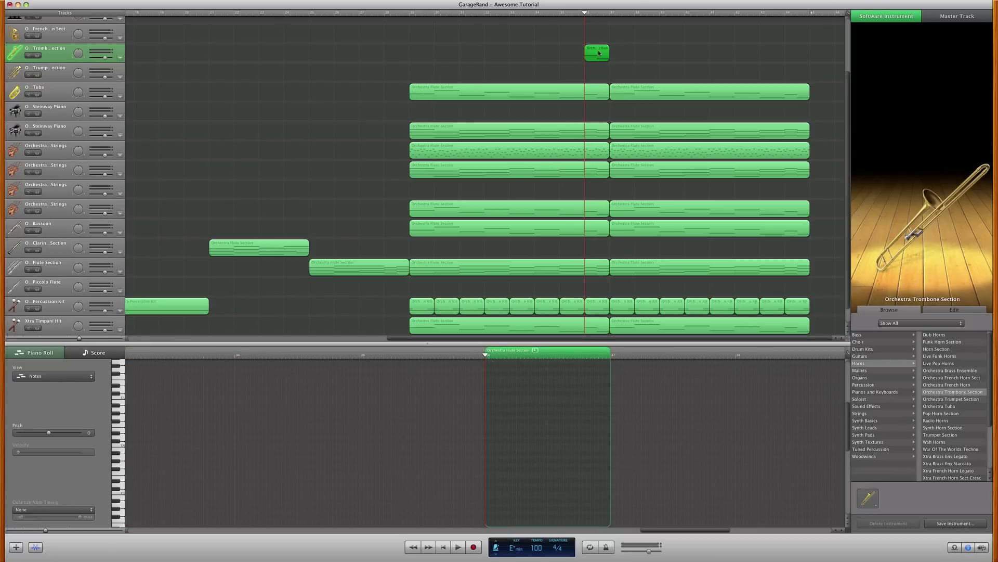
# Step: Delete the second note of the bar 36 trombone region and raise the first note to A2 at velocity 127
pyautogui.scroll(10, 553, 446)
pyautogui.click(558, 451)
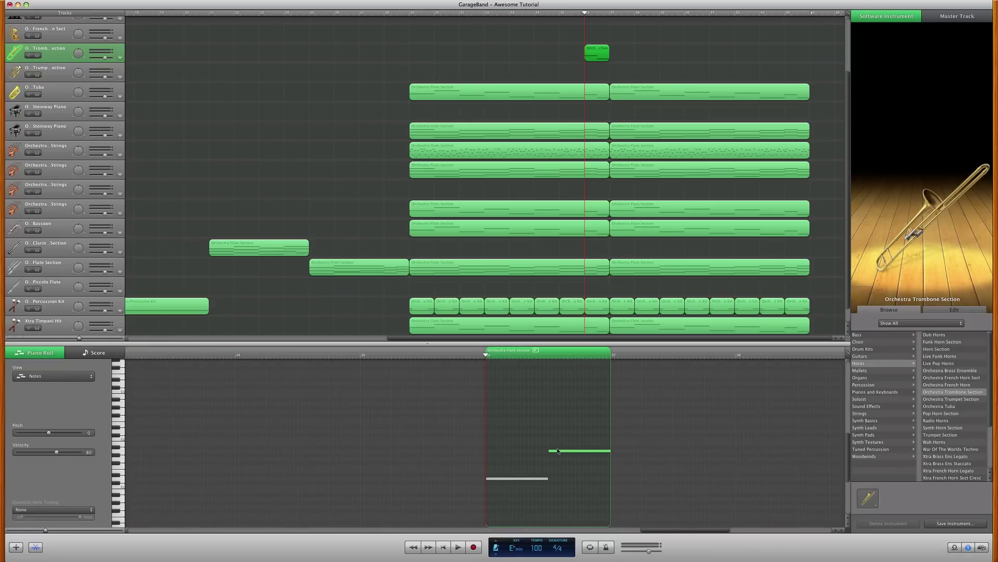
pyautogui.moveTo(541, 480); pyautogui.dragTo(536, 404)
pyautogui.click(543, 403)
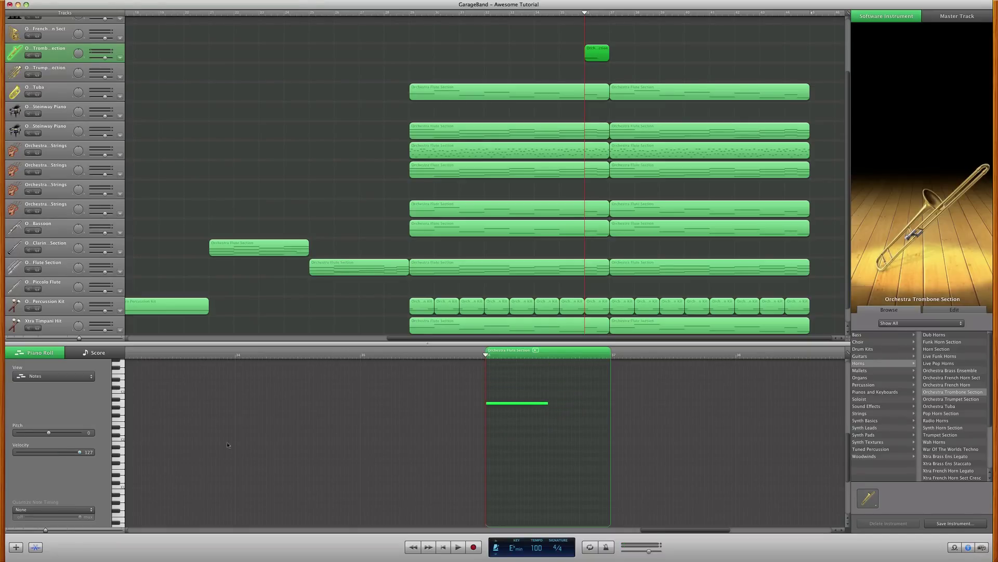
# Step: Shorten the trombone note to a quarter note, repeat it to fill bar 36 with four notes, and play it back
pyautogui.moveTo(546, 403)
pyautogui.mouseDown()
pyautogui.moveTo(520, 404)
pyautogui.moveTo(537, 405)
pyautogui.mouseUp()
pyautogui.moveTo(535, 404); pyautogui.dragTo(599, 405)
pyautogui.click(560, 15)
pyautogui.press('space')
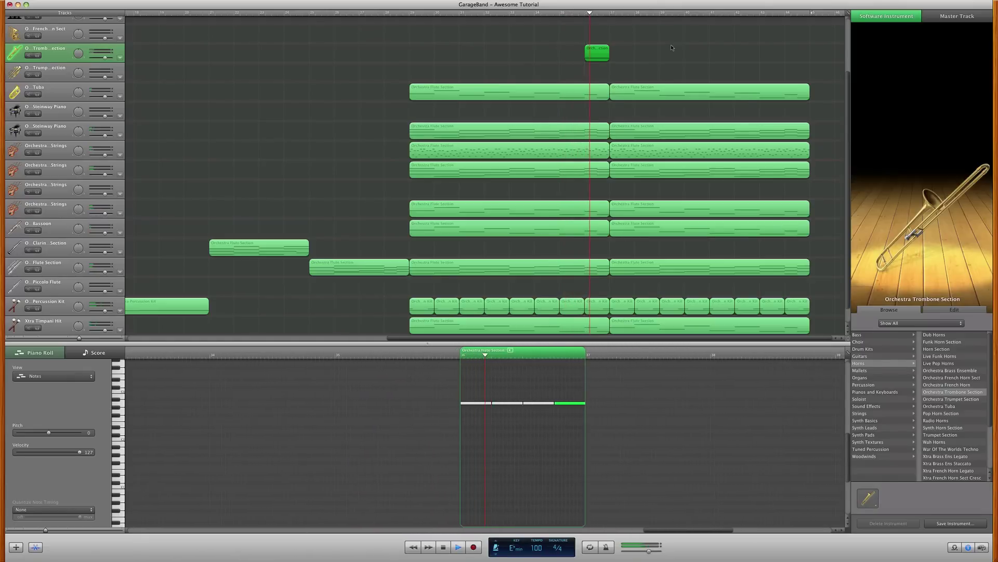
pyautogui.press('space')
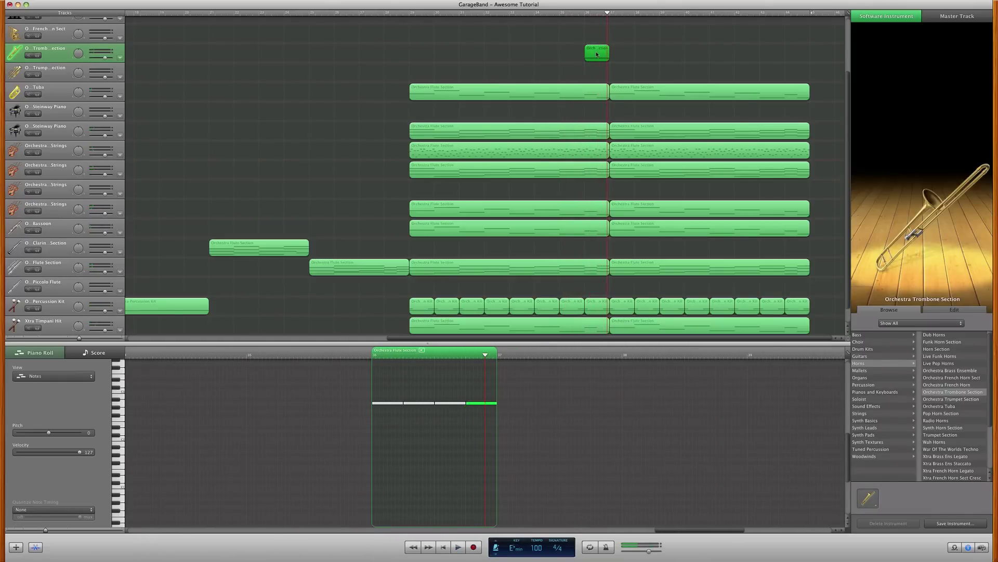
# Step: Move the bar 36 trombone region onto the French horn track and play it back
pyautogui.click(597, 56)
pyautogui.moveTo(597, 56); pyautogui.dragTo(597, 35)
pyautogui.press('space')
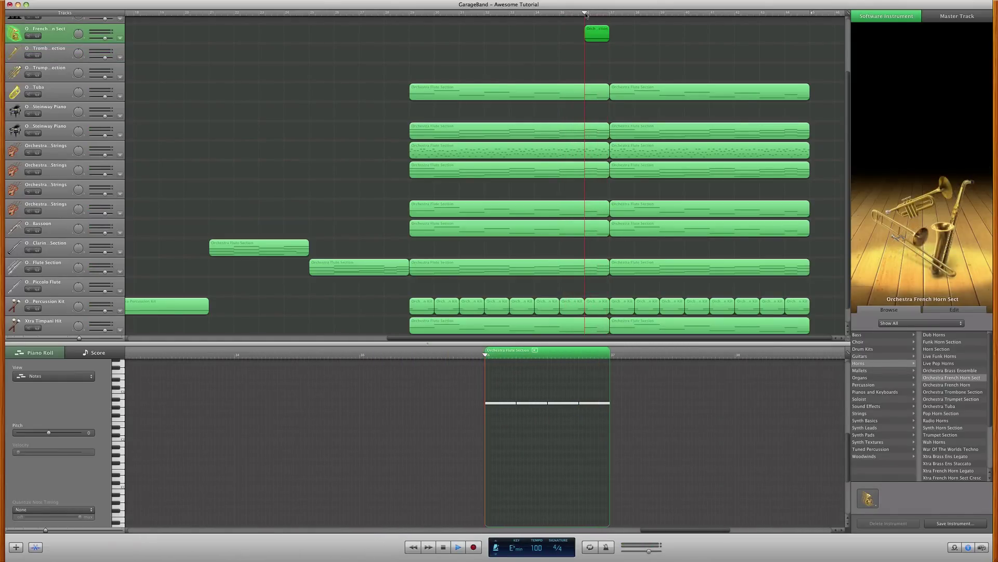
pyautogui.press('space')
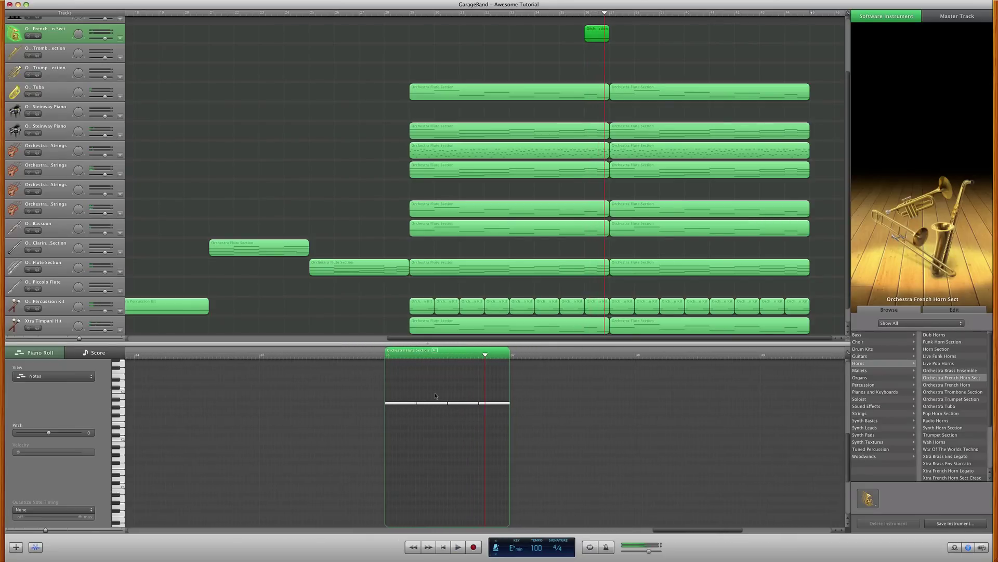
# Step: Delete the repeated French horn notes, stretch the first A2 to the full length of bar 36, and play it back
pyautogui.moveTo(432, 392); pyautogui.dragTo(465, 409)
pyautogui.press('Delete')
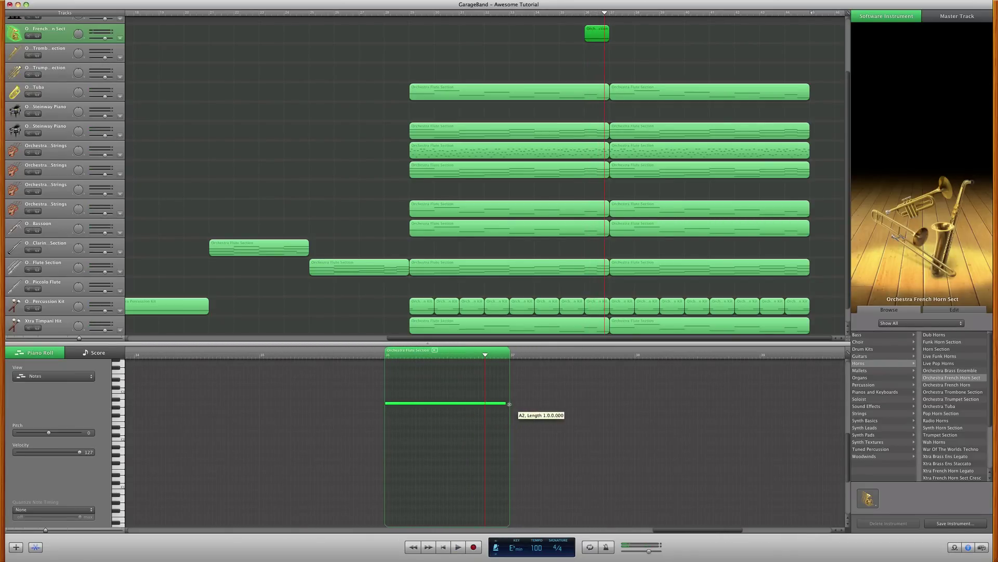
pyautogui.moveTo(509, 404); pyautogui.dragTo(509, 404)
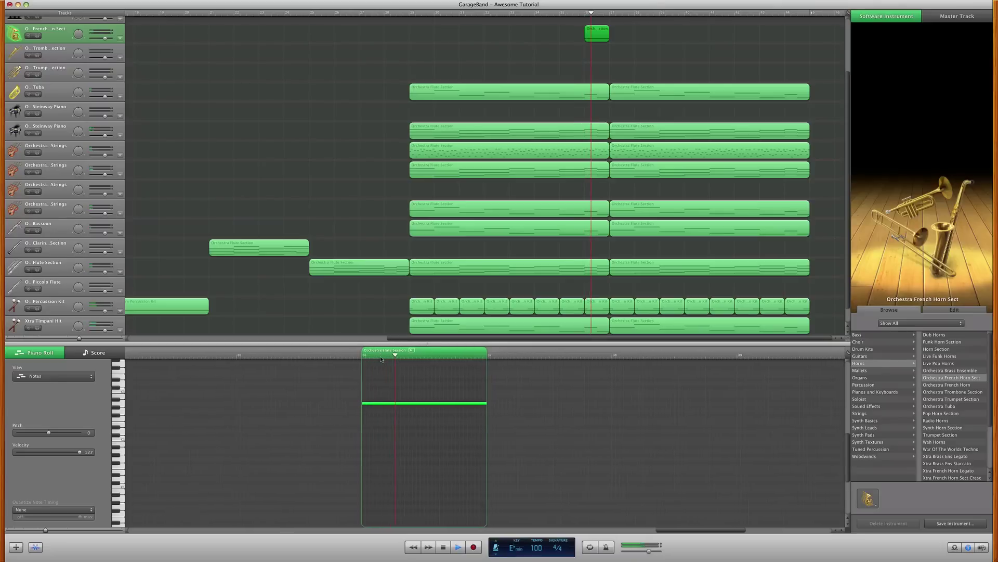
pyautogui.press('space')
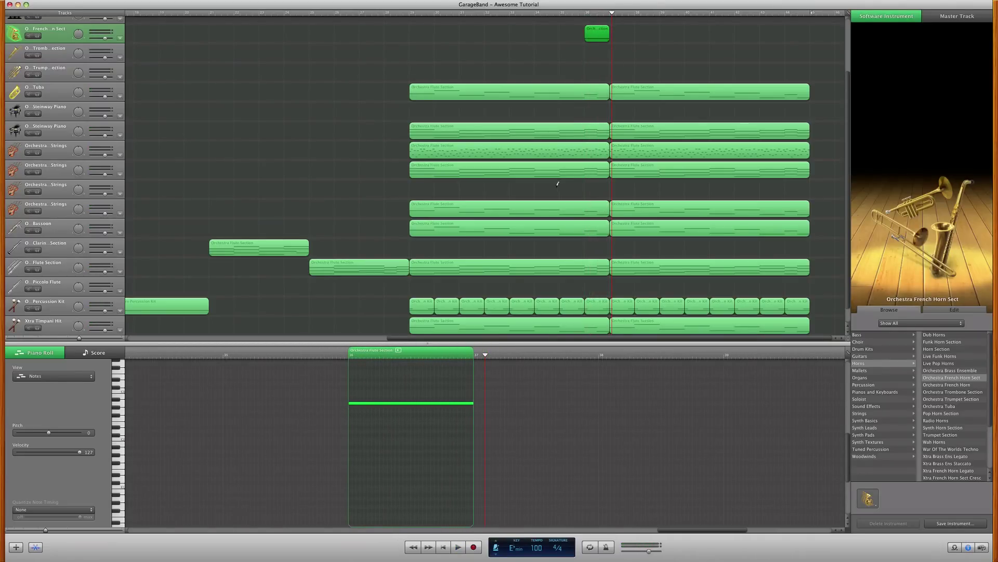
# Step: Duplicate the French horn track, set the copy to Xtra French Horn Sect Cresc, and move the bar 36 horn region onto it
pyautogui.press('super+d')
pyautogui.scroll(-3, 947, 431)
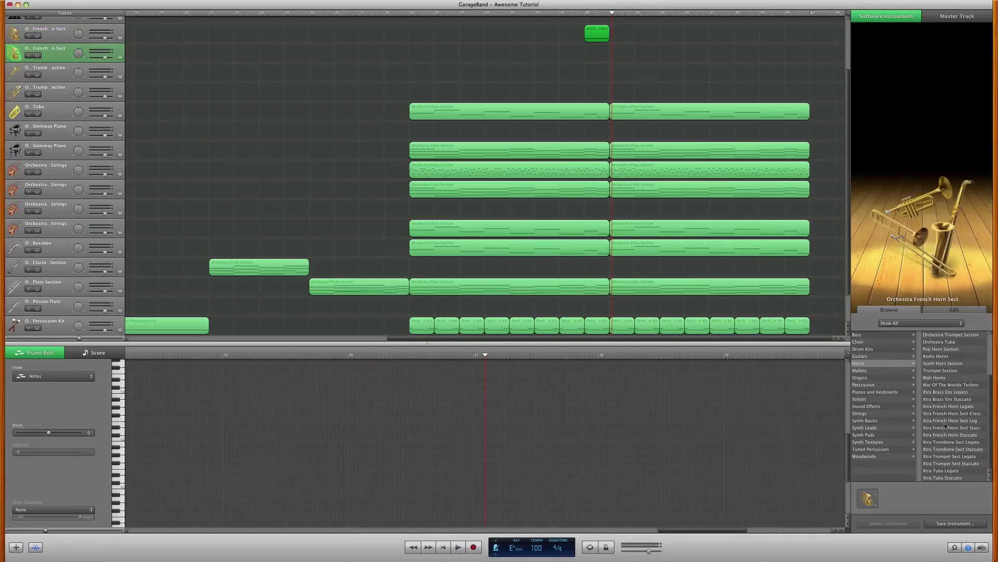
pyautogui.click(955, 414)
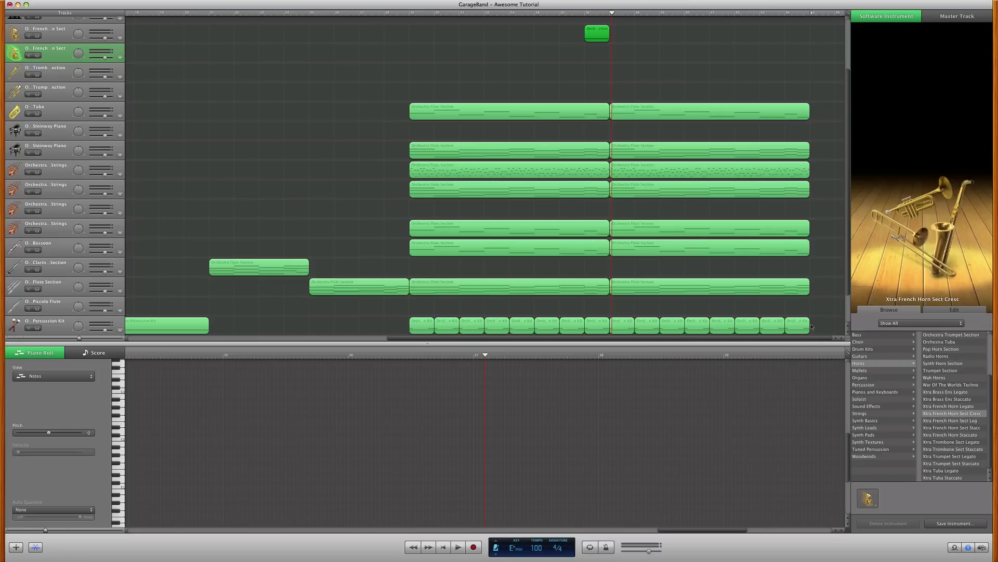
pyautogui.moveTo(593, 38); pyautogui.dragTo(593, 57)
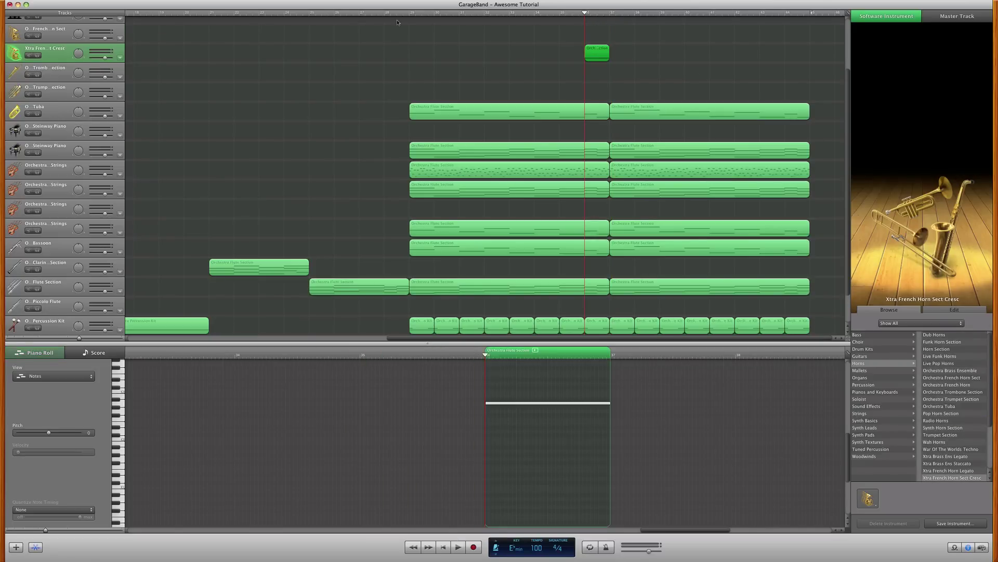
# Step: Play back the crescendo horn region at bar 36 in solo, and turn solo off
pyautogui.click(40, 55)
pyautogui.press('space')
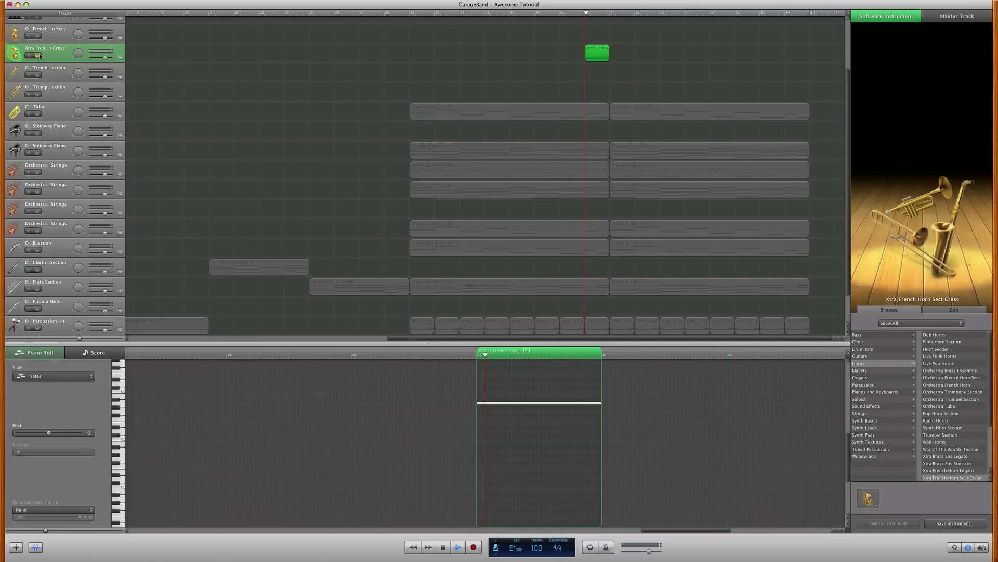
pyautogui.press('space')
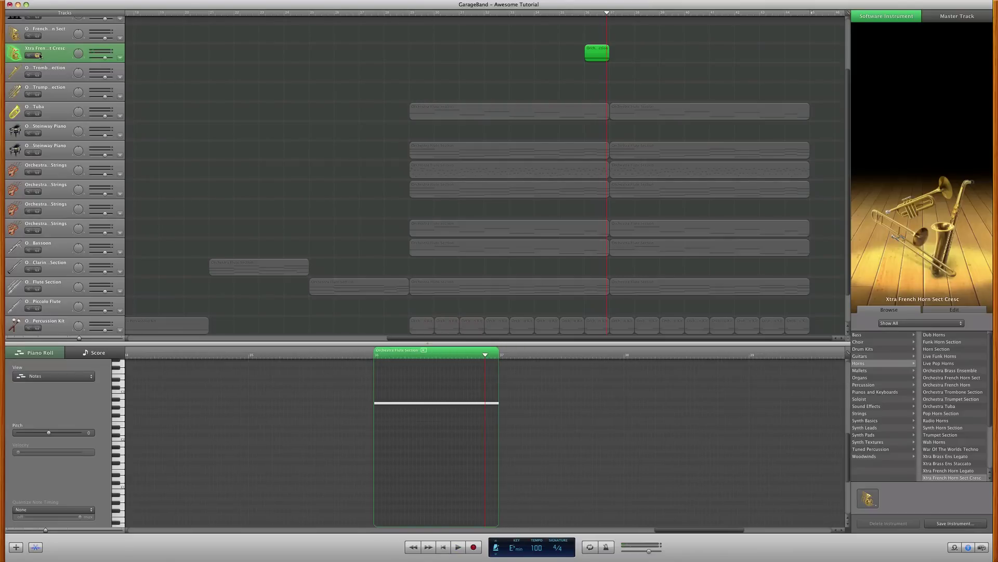
pyautogui.click(41, 55)
# Step: Shorten the crescendo horn note to three beats starting on beat two of bar 36, and play it back in solo
pyautogui.click(448, 405)
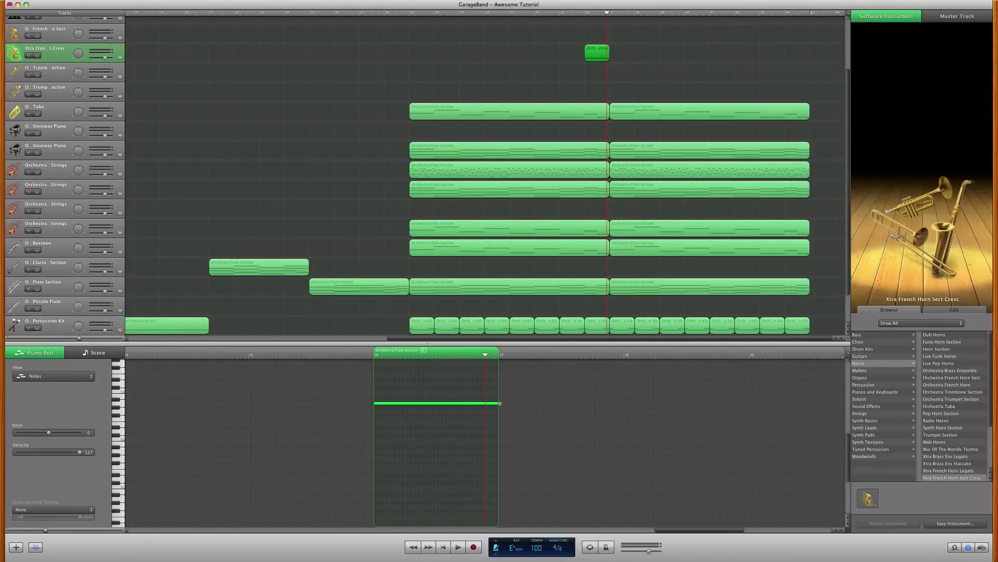
pyautogui.moveTo(498, 403)
pyautogui.mouseDown()
pyautogui.moveTo(467, 404)
pyautogui.moveTo(488, 404)
pyautogui.mouseUp()
pyautogui.click(581, 13)
pyautogui.press('space')
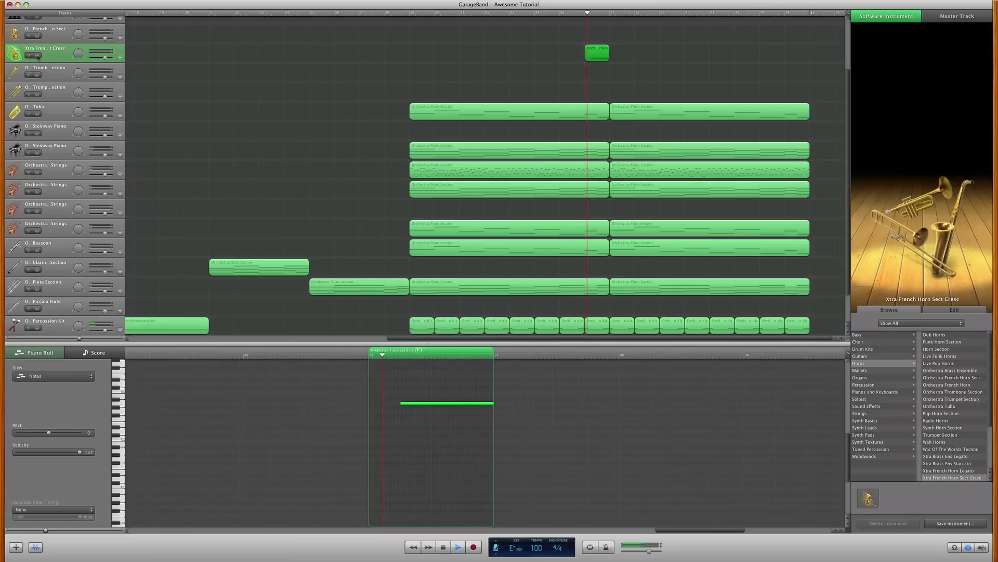
pyautogui.click(37, 56)
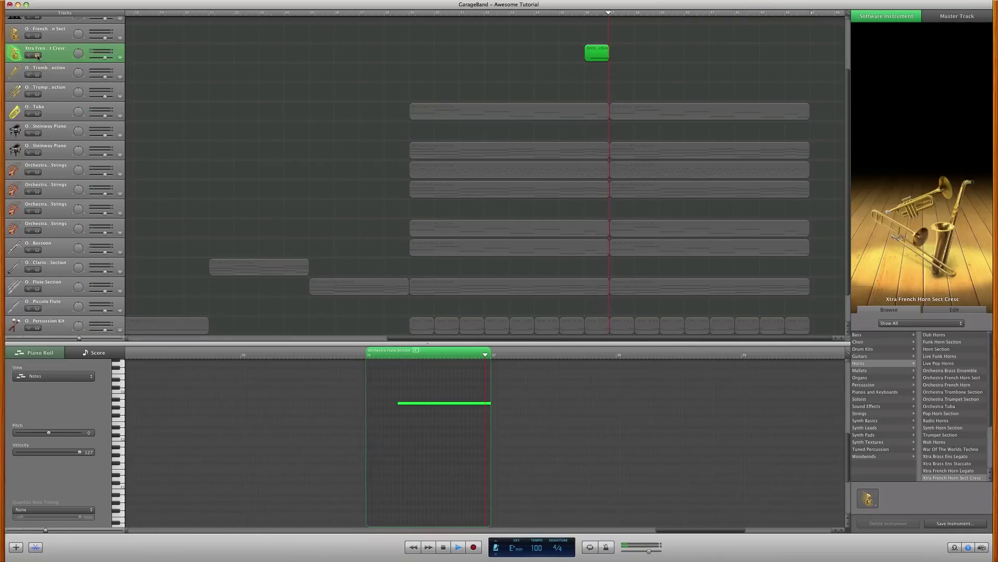
# Step: Trim the crescendo horn note so it lasts the final two and a half beats of bar 36, and listen again
pyautogui.moveTo(465, 404); pyautogui.dragTo(455, 404)
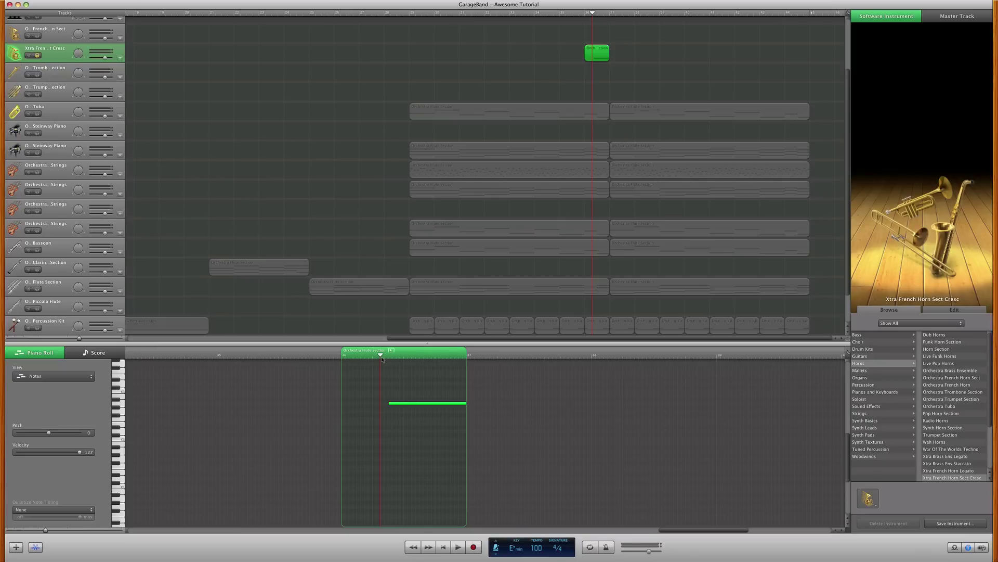
pyautogui.press('space')
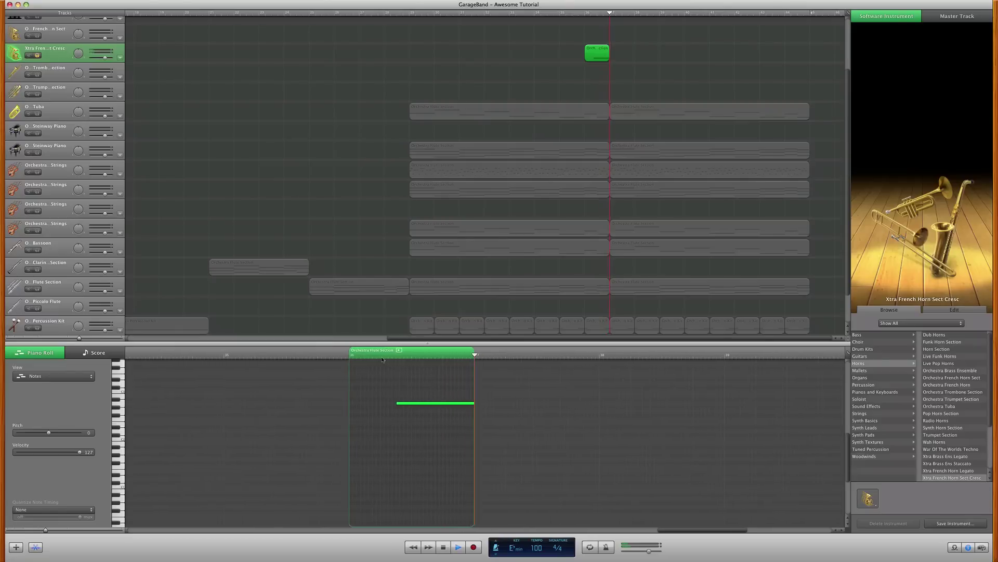
pyautogui.press('space')
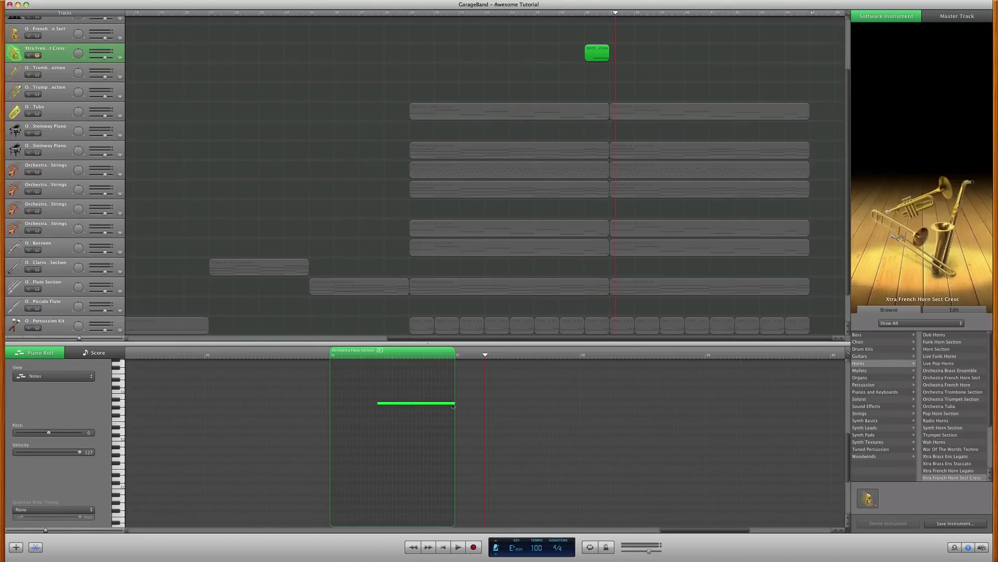
# Step: Shorten the crescendo horn note to the second half of bar 36, and play it back in solo and with the full orchestra
pyautogui.moveTo(444, 403)
pyautogui.mouseDown()
pyautogui.moveTo(431, 404)
pyautogui.moveTo(446, 404)
pyautogui.mouseUp()
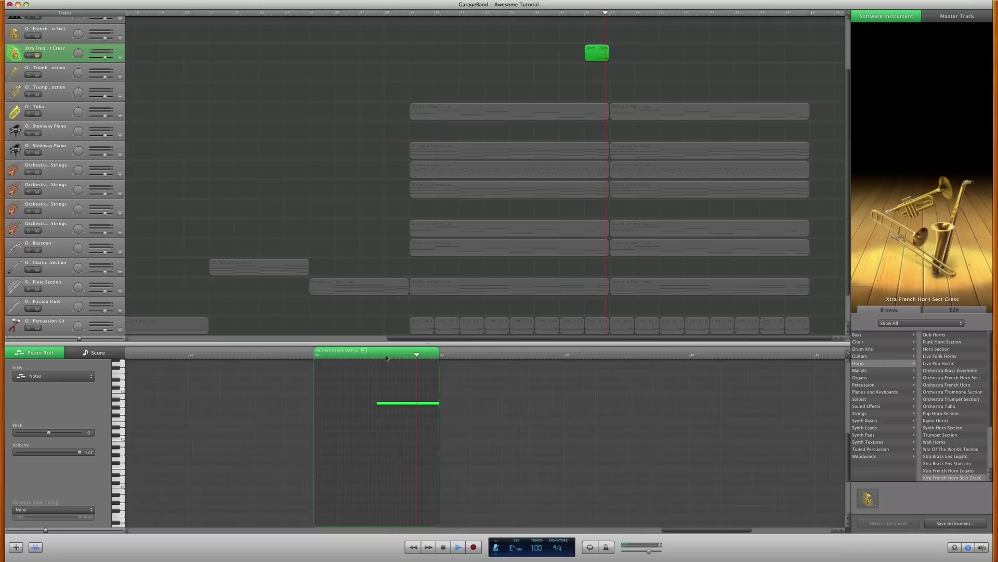
pyautogui.press('space')
pyautogui.press('super+a')
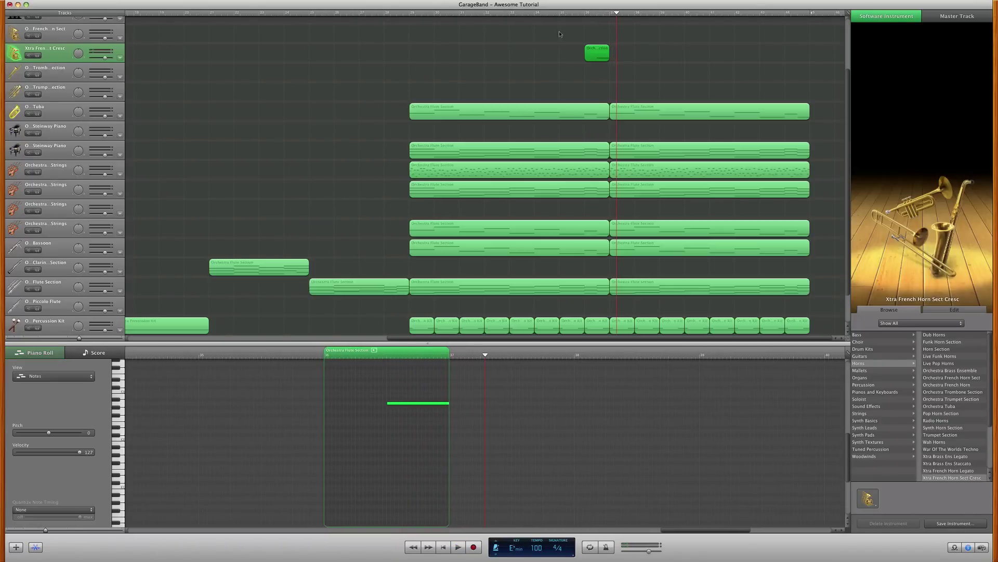
pyautogui.click(585, 15)
pyautogui.press('space')
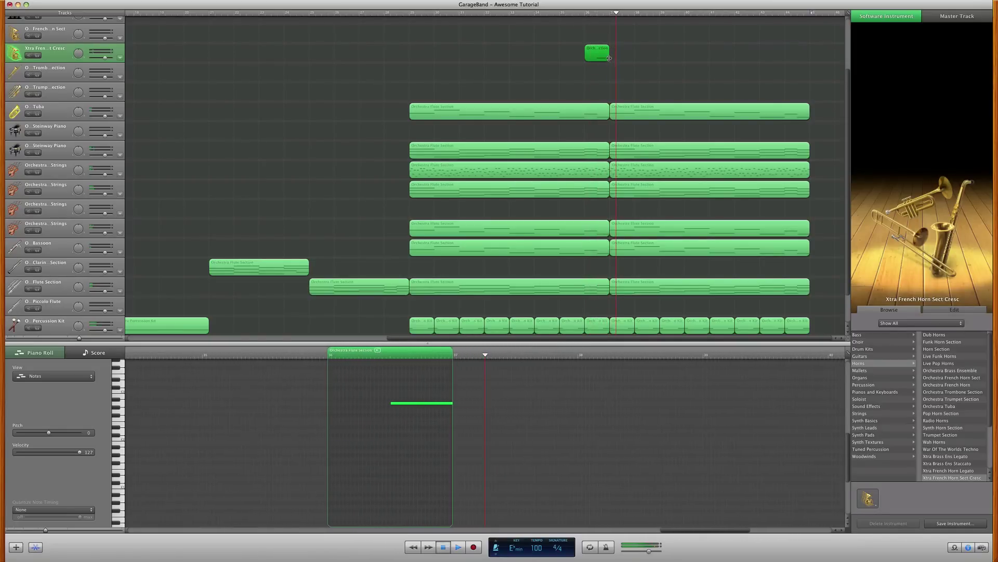
pyautogui.press('space')
# Step: Copy the second Steinway Piano region onto the French horn section track at bar 37
pyautogui.moveTo(598, 56); pyautogui.dragTo(627, 34)
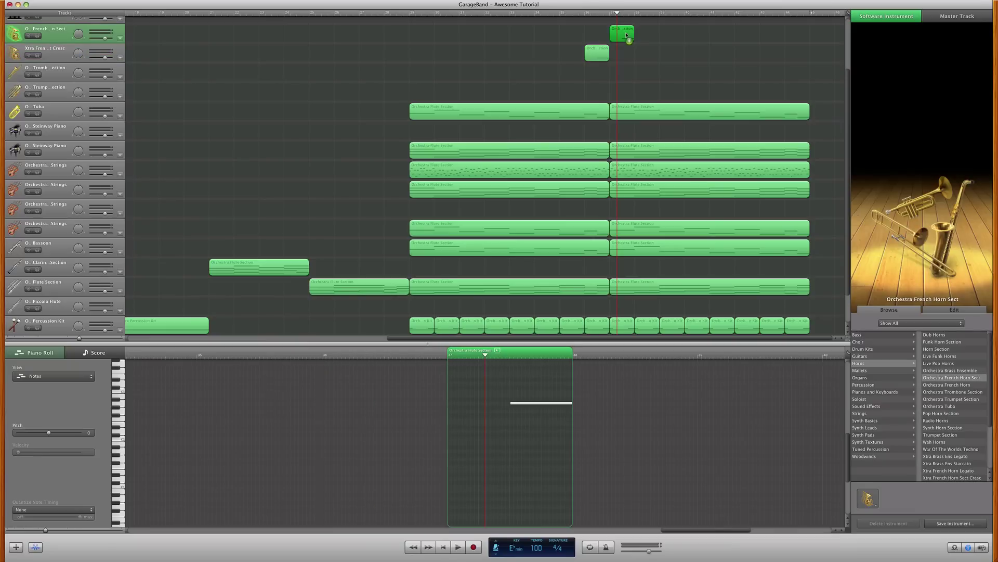
pyautogui.press('Delete')
pyautogui.click(629, 154)
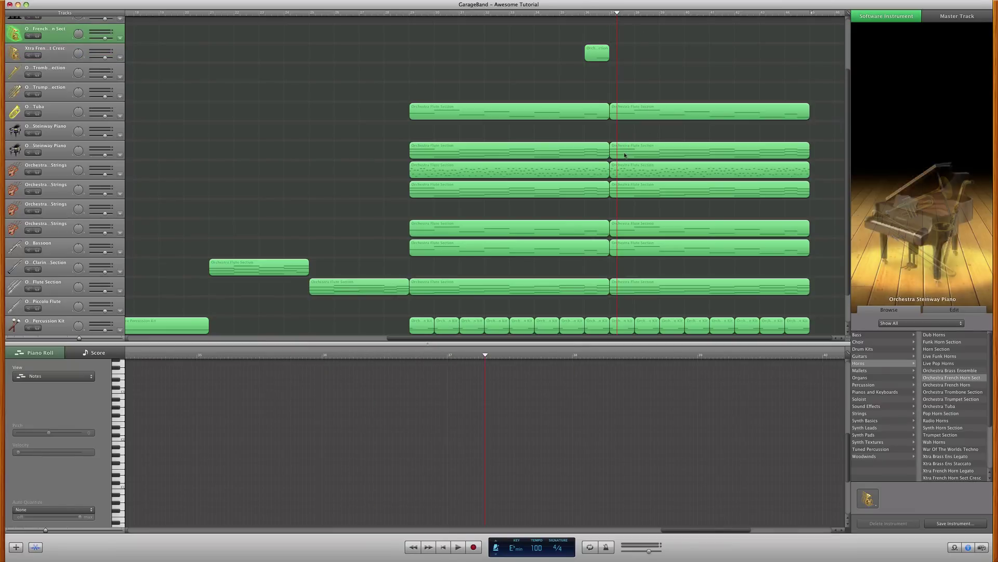
pyautogui.moveTo(624, 88); pyautogui.dragTo(624, 31)
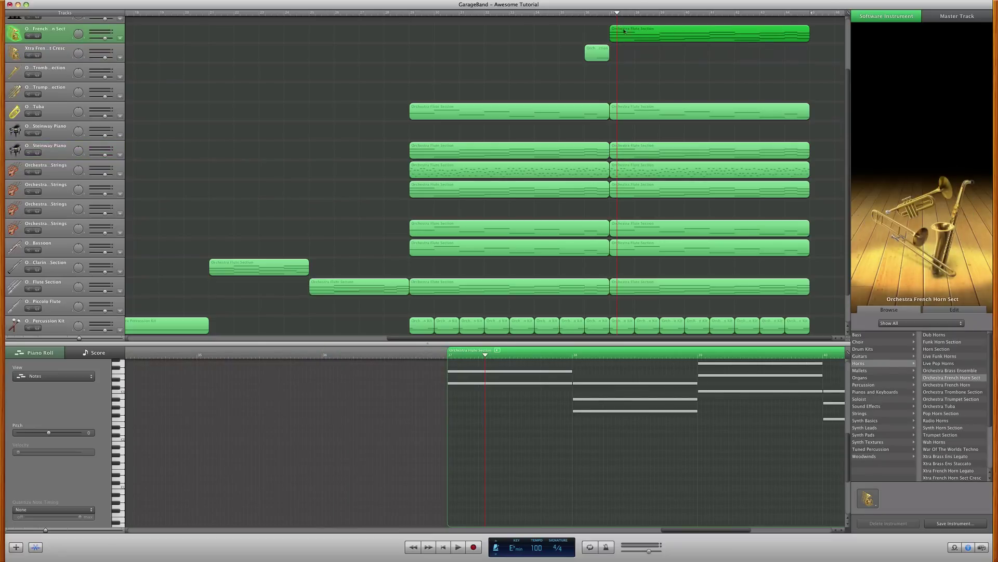
# Step: Try lowering all notes of the new French horn region by one octave
pyautogui.click(558, 383)
pyautogui.scroll(4, 565, 391)
pyautogui.press('super+a')
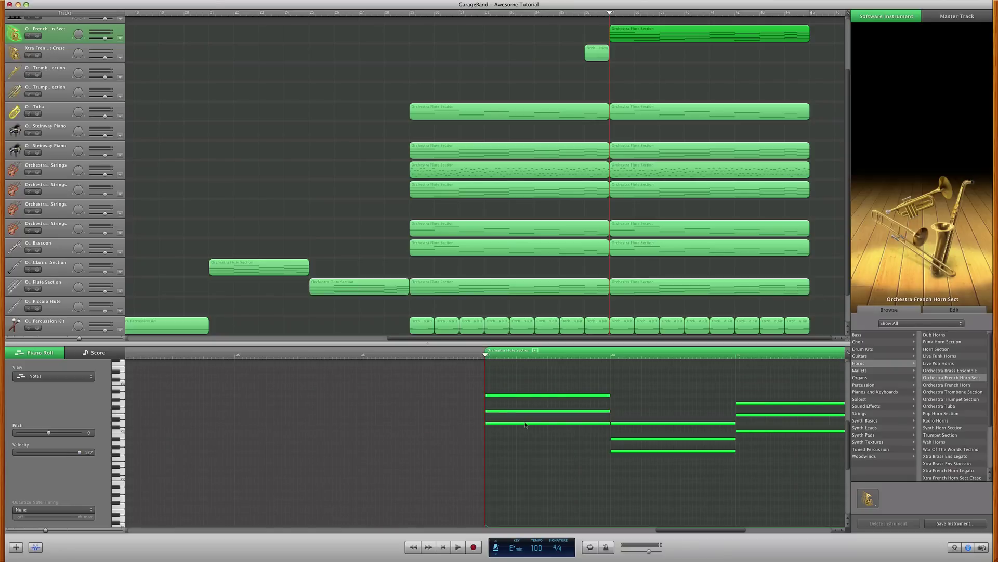
pyautogui.moveTo(525, 424); pyautogui.dragTo(541, 470)
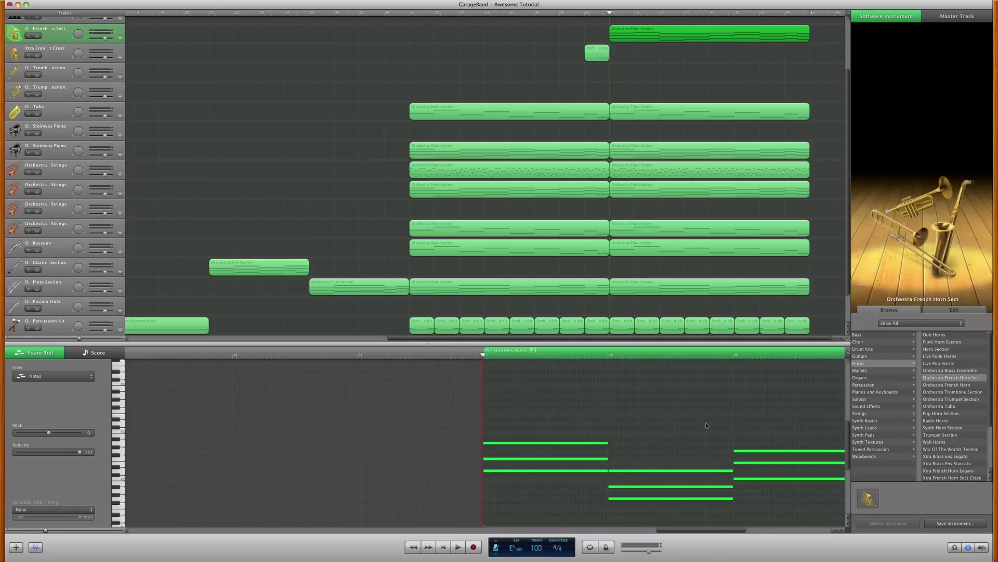
# Step: Check the French horn chords through to the region's end and raise all the notes back up by one octave
pyautogui.hscroll(15, 706, 426)
pyautogui.scroll(-3, 707, 424)
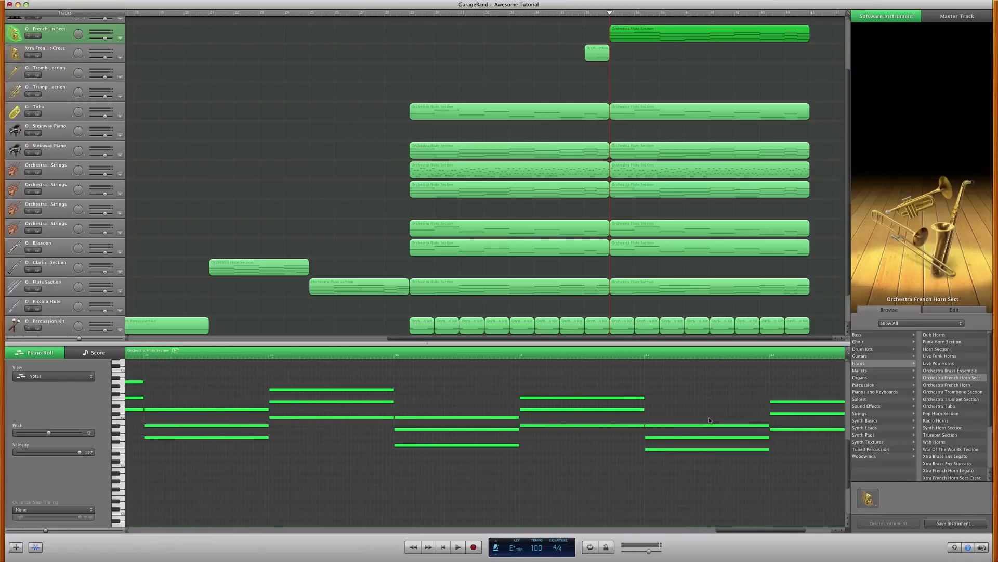
pyautogui.hscroll(10, 743, 429)
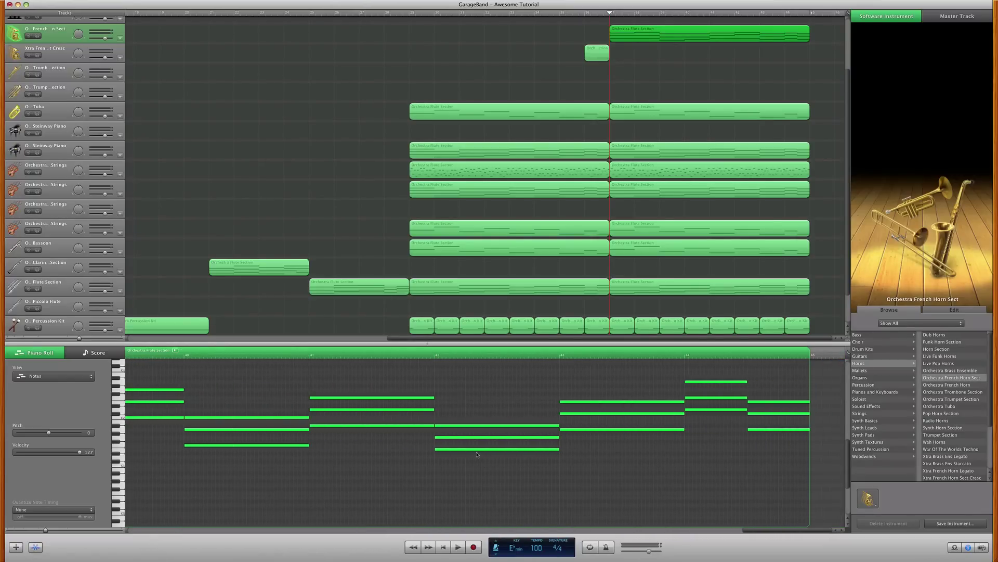
pyautogui.scroll(1, 485, 451)
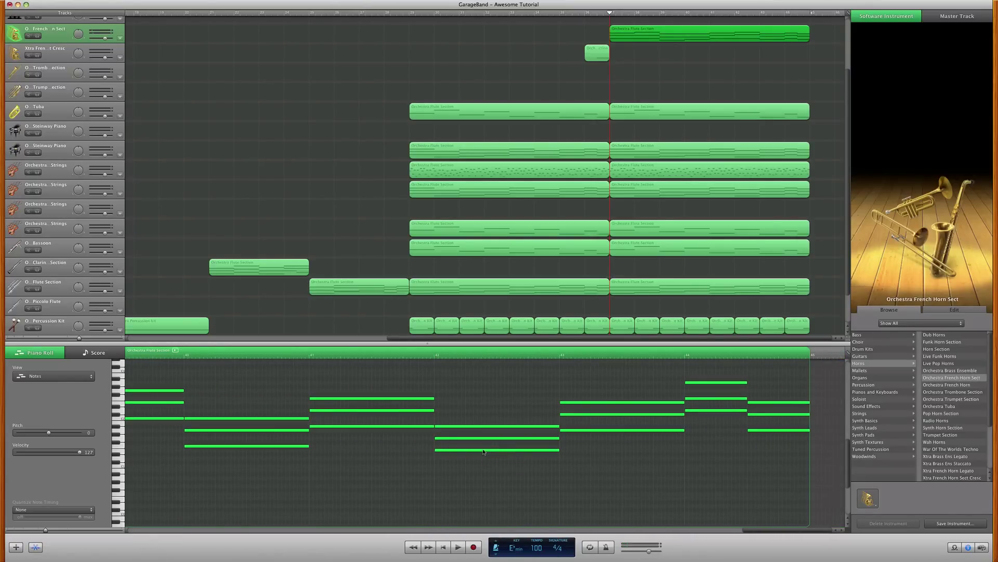
pyautogui.moveTo(484, 450); pyautogui.dragTo(480, 402)
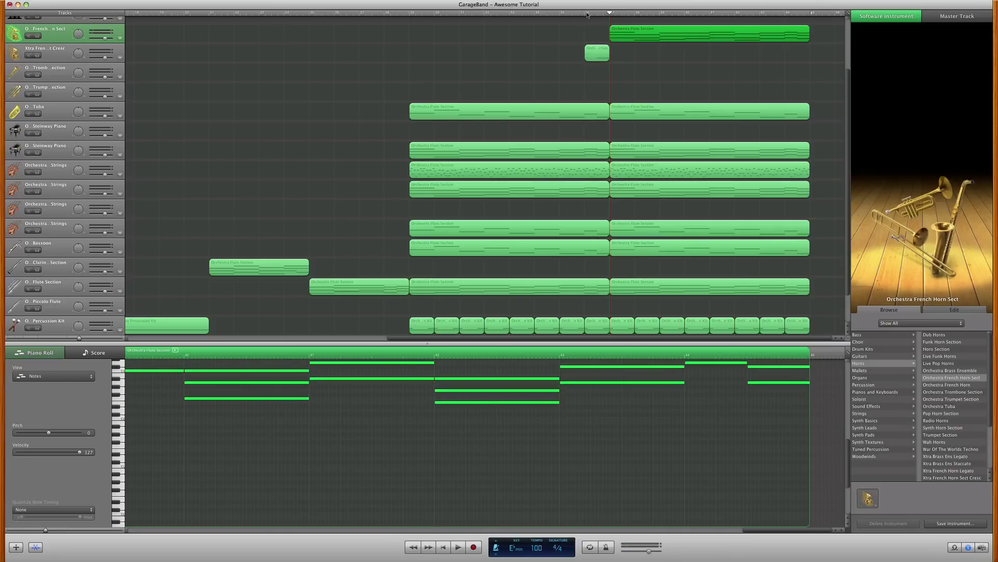
# Step: Play back the French horn chords with the full orchestra and extend the project's end marker beyond bar 45
pyautogui.press('space')
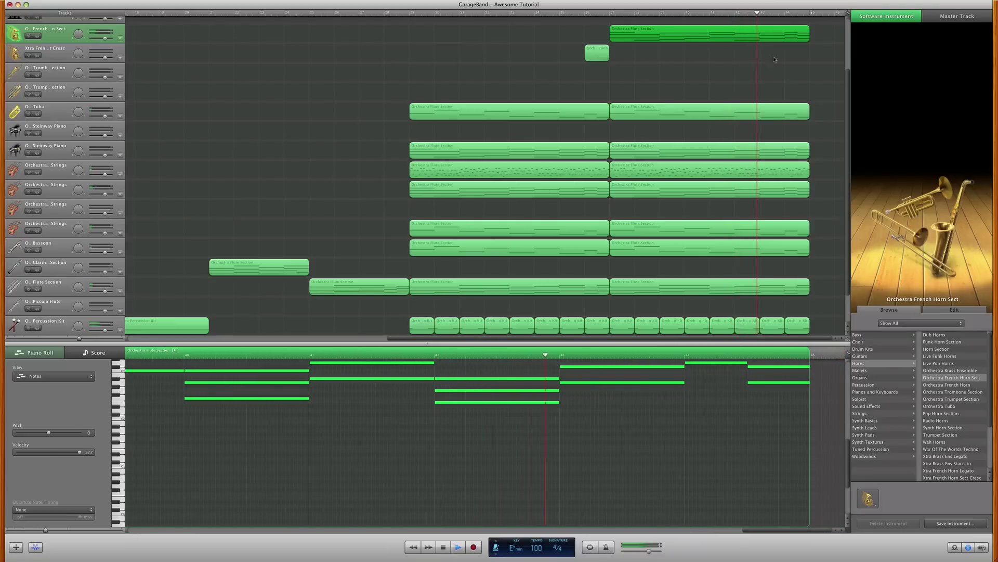
pyautogui.moveTo(812, 14); pyautogui.dragTo(840, 14)
pyautogui.hscroll(1, 741, 37)
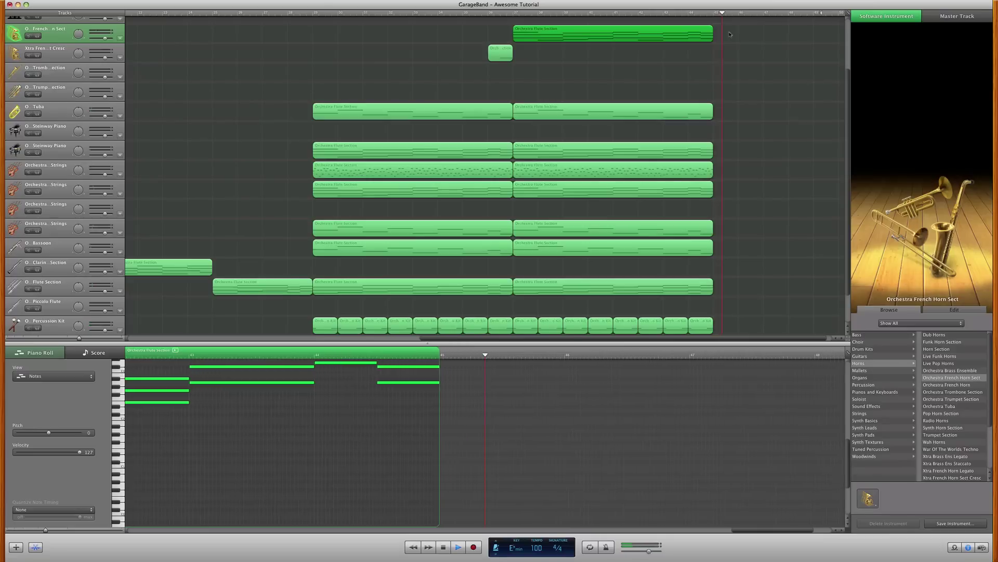
pyautogui.press('space')
pyautogui.hscroll(1, 711, 16)
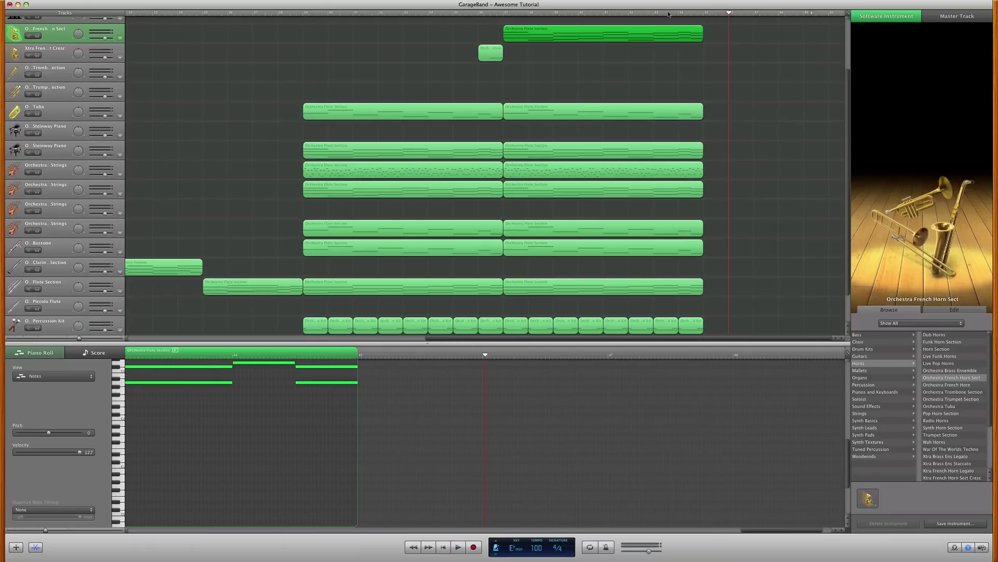
# Step: Split the French horn region at bar 41 and copy its second half onto the trombone section track
pyautogui.moveTo(625, 14); pyautogui.dragTo(605, 16)
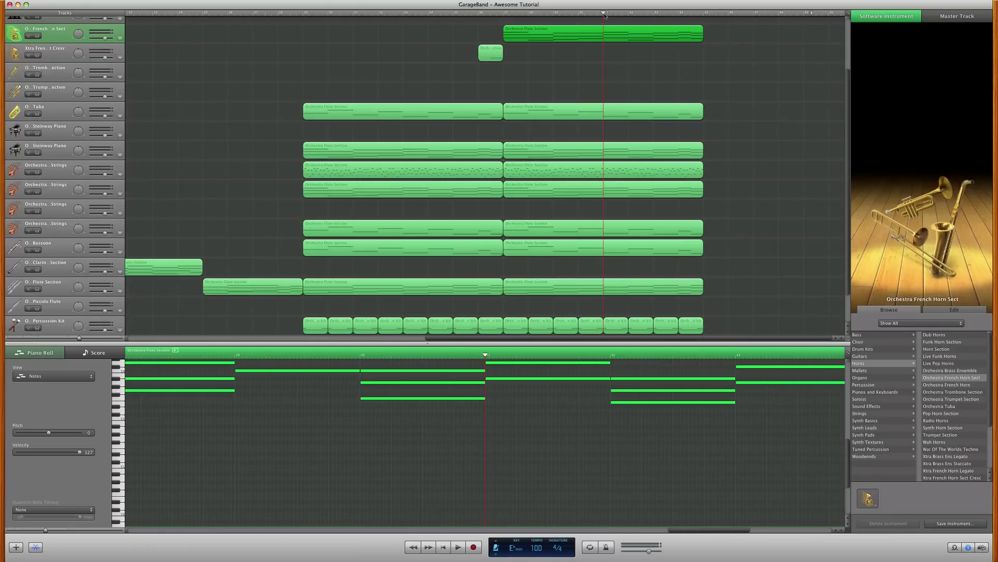
pyautogui.press('super+t')
pyautogui.click(624, 39)
pyautogui.moveTo(624, 68); pyautogui.dragTo(625, 72)
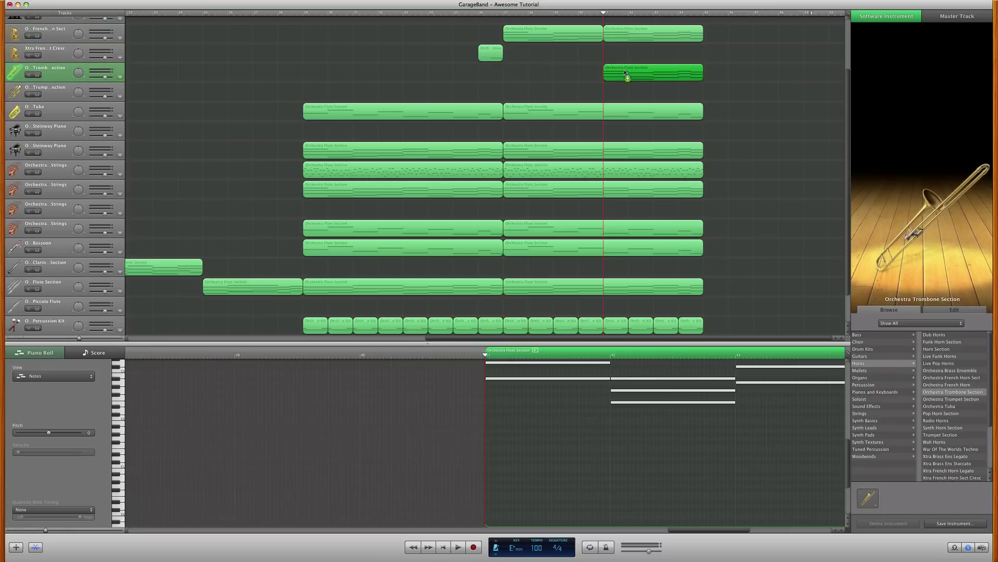
# Step: Lower all notes of the bar 41 trombone region by one octave
pyautogui.click(552, 379)
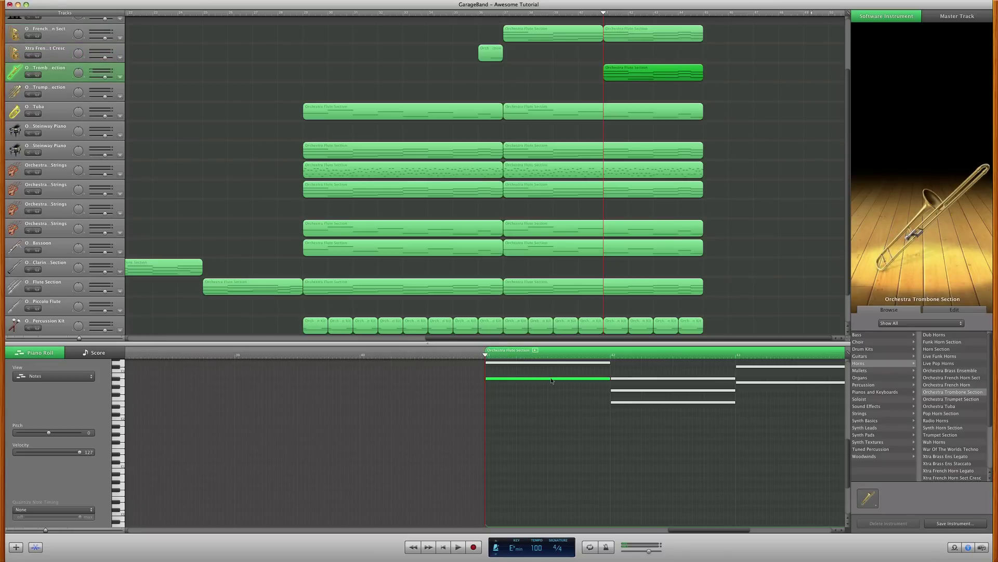
pyautogui.scroll(3, 557, 397)
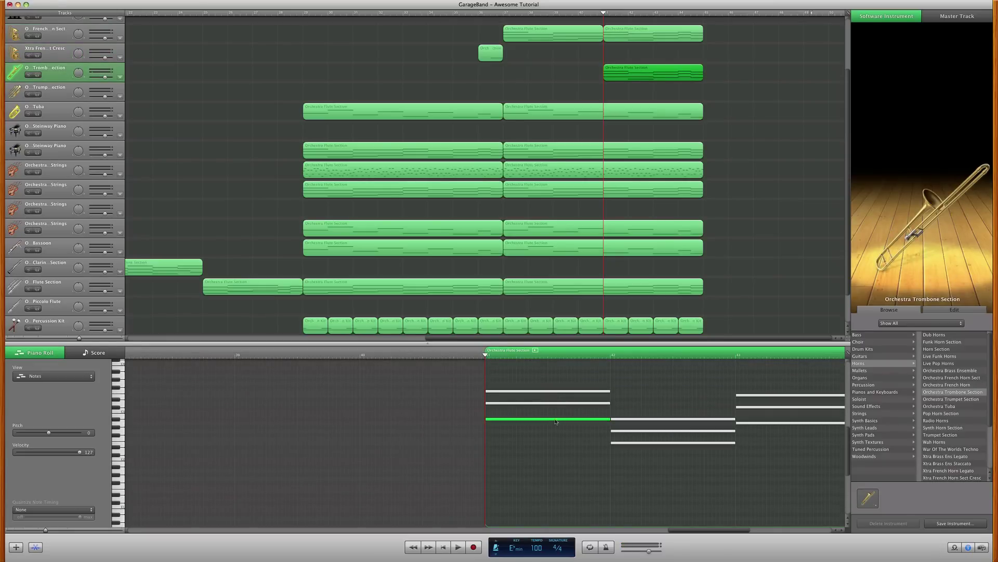
pyautogui.press('super+a')
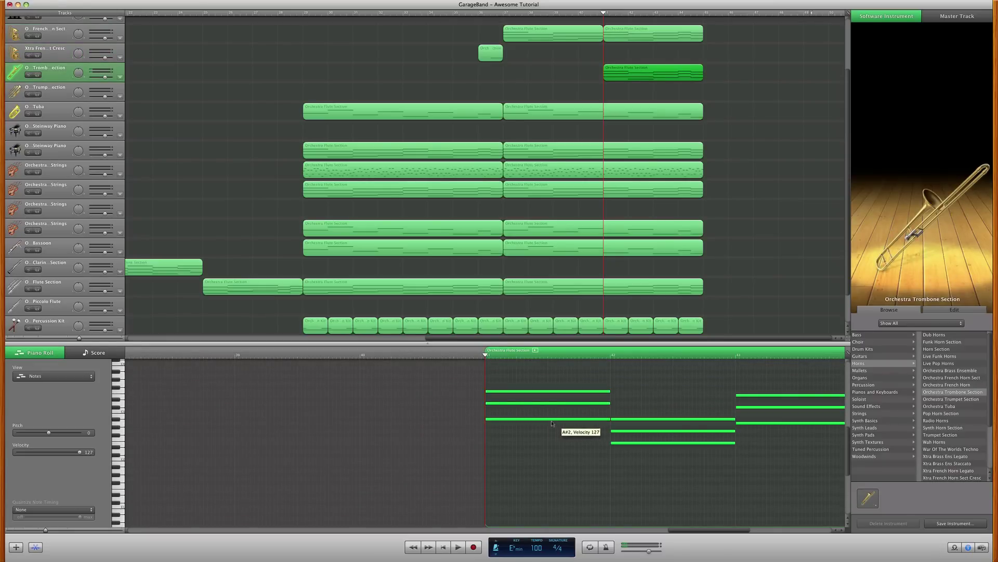
pyautogui.moveTo(554, 421); pyautogui.dragTo(552, 469)
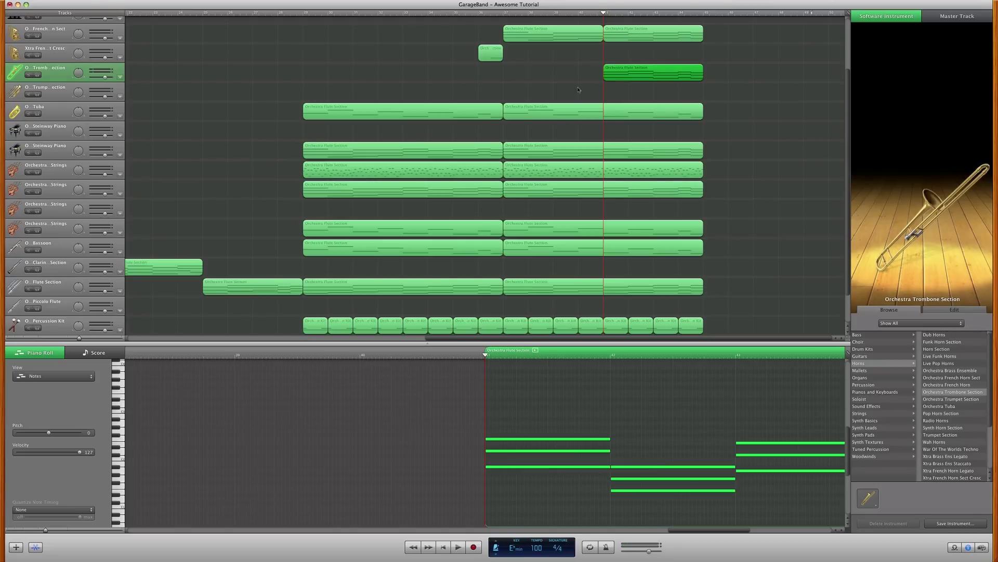
# Step: Play back the arrangement from bar 40 to hear the trombone entrance
pyautogui.click(578, 13)
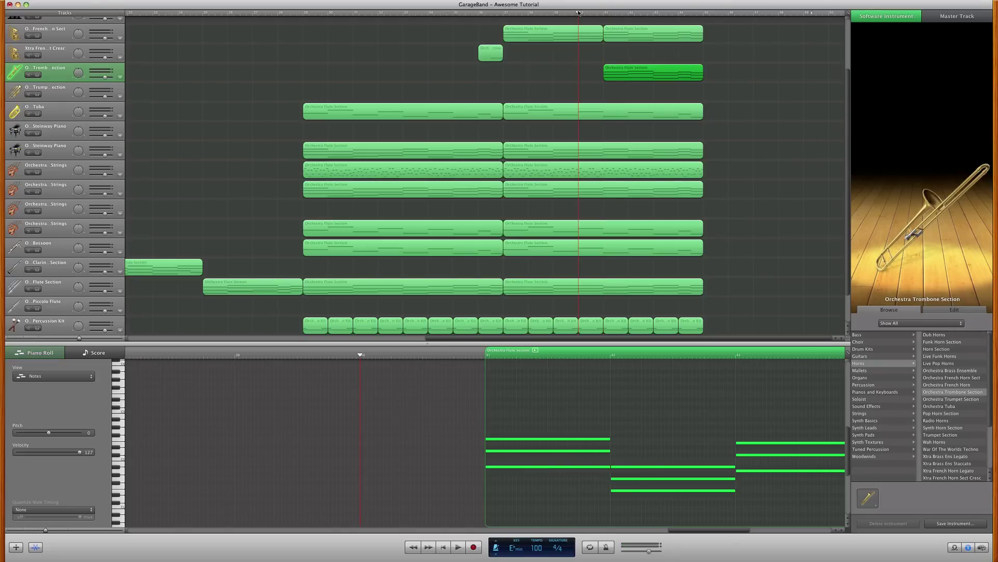
pyautogui.press('space')
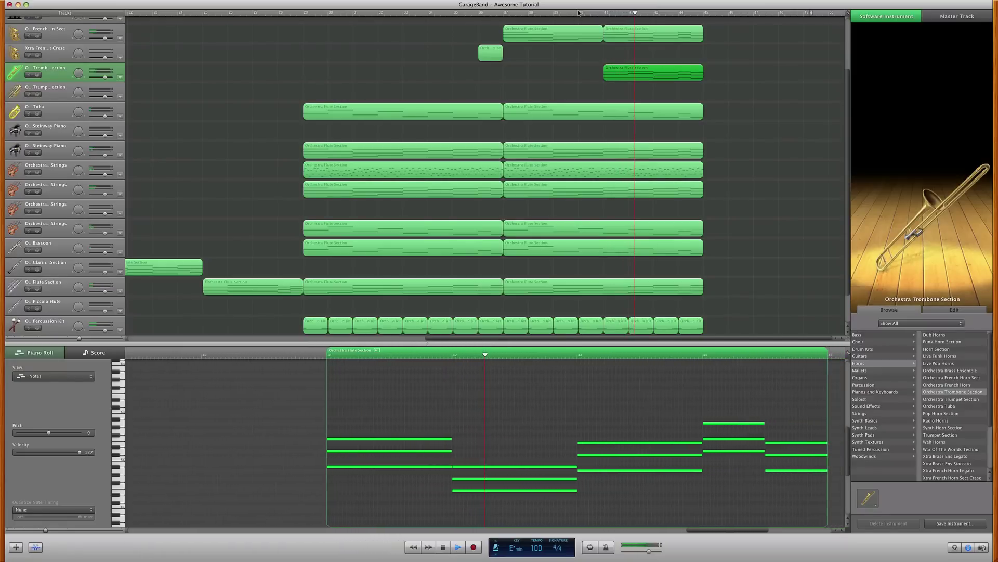
pyautogui.click(747, 84)
pyautogui.press('space')
# Step: Copy both French horn regions onto the trumpet section track at bar 37 and join them into one region
pyautogui.click(65, 96)
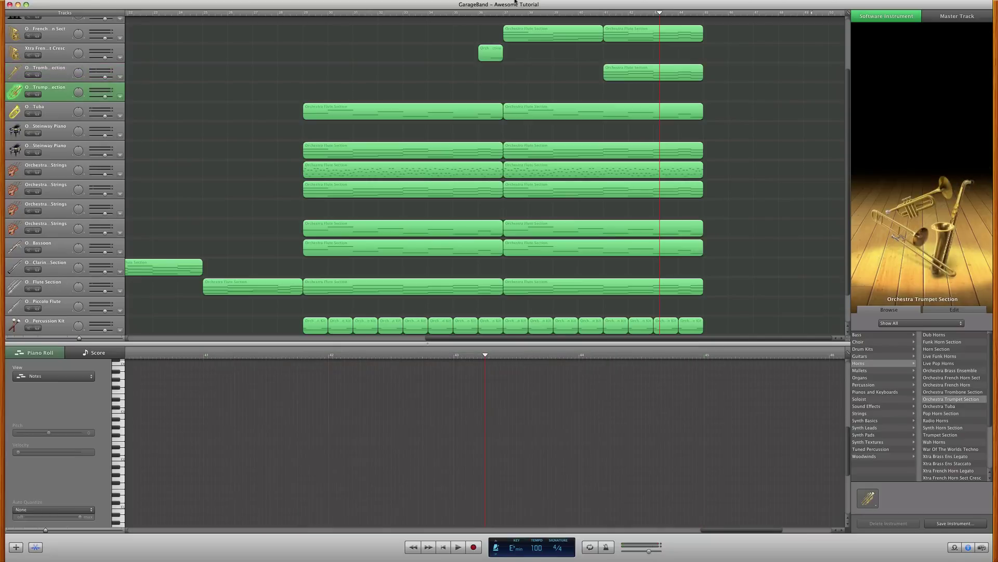
pyautogui.click(507, 15)
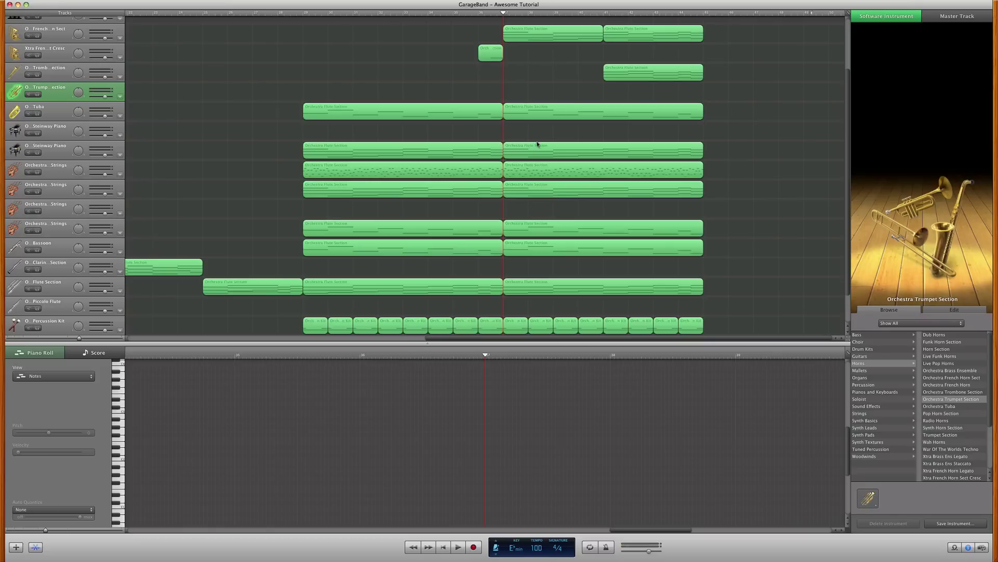
pyautogui.click(528, 39)
pyautogui.moveTo(528, 39); pyautogui.dragTo(525, 89)
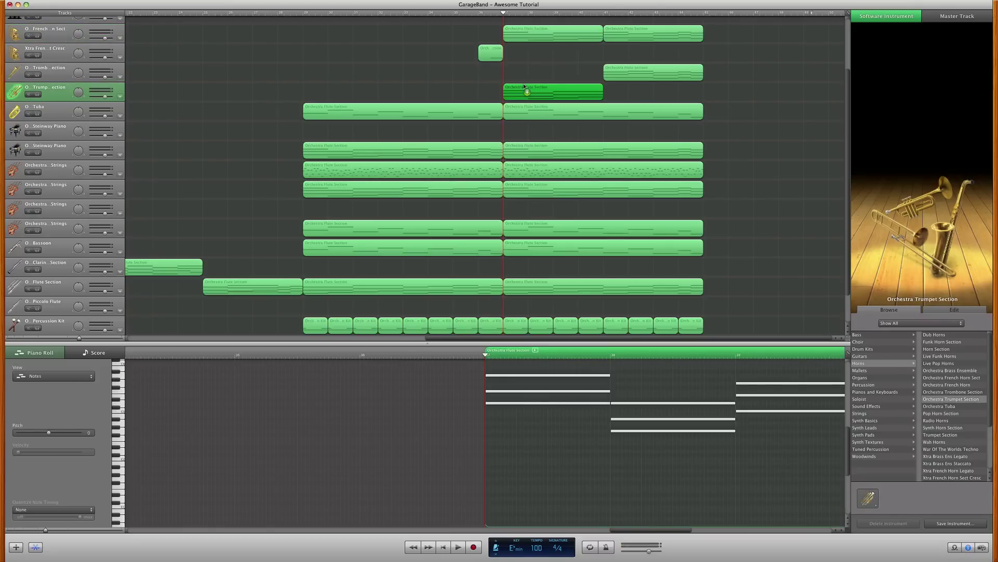
pyautogui.moveTo(628, 36); pyautogui.dragTo(629, 97)
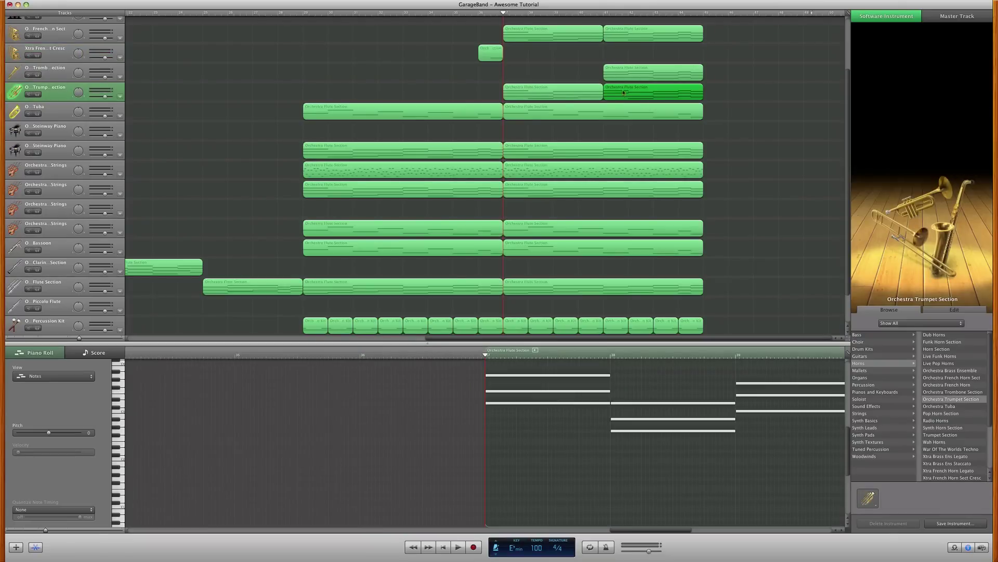
pyautogui.click(571, 91)
pyautogui.moveTo(720, 90); pyautogui.dragTo(584, 94)
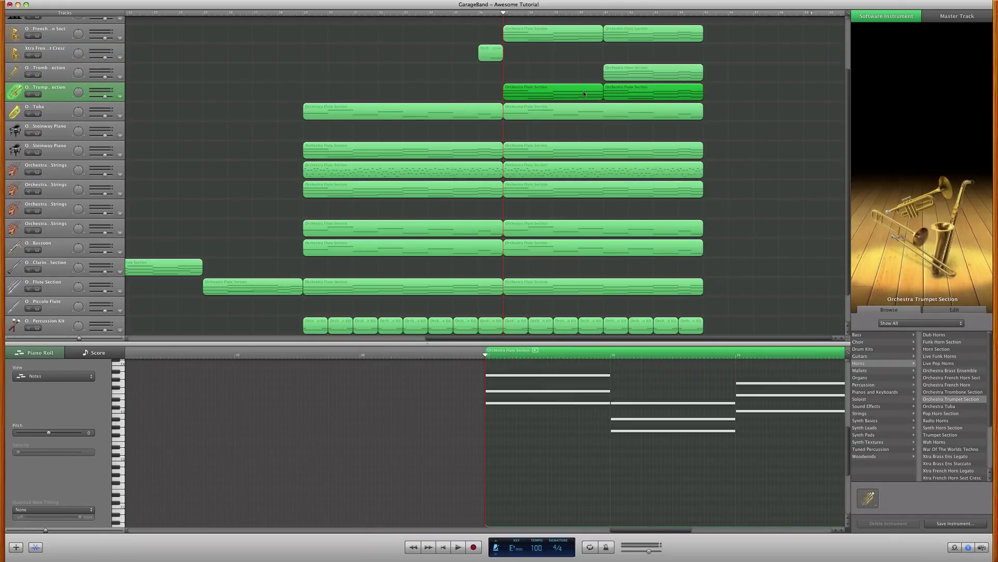
pyautogui.press('super+j')
# Step: Lower all notes of the joined trumpet region by one octave and add a D3 note at bar 37
pyautogui.scroll(2, 516, 416)
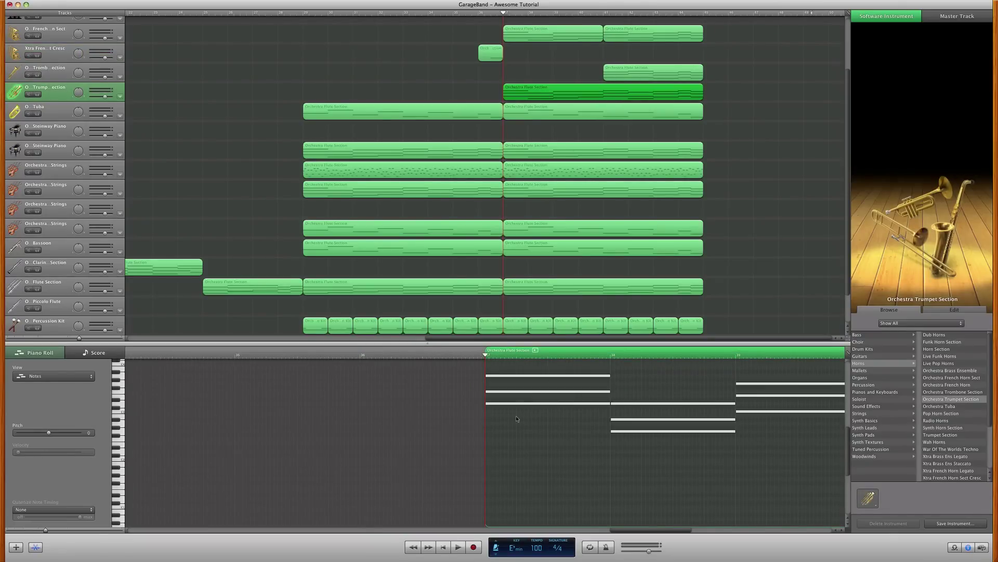
pyautogui.click(515, 401)
pyautogui.click(514, 428)
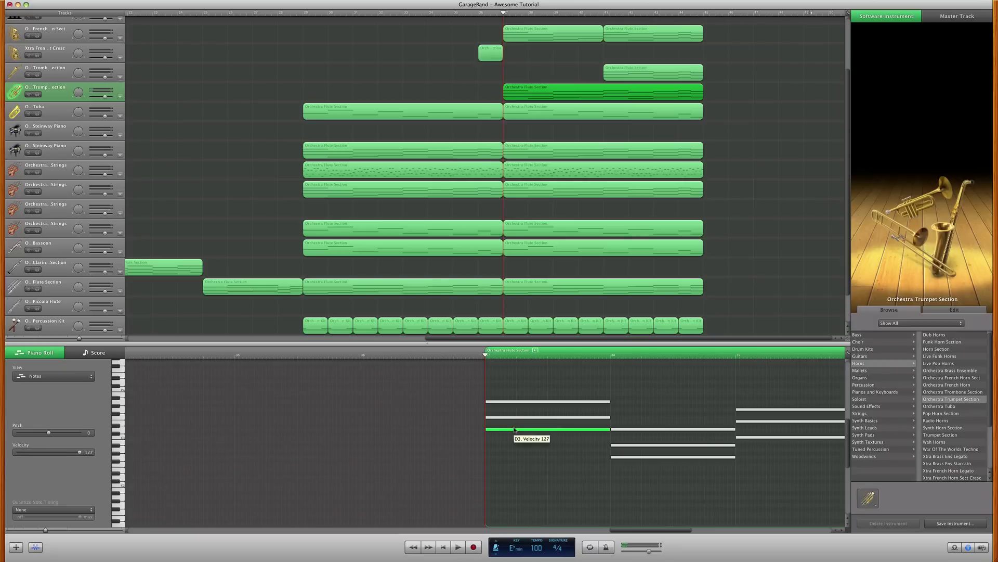
pyautogui.press('super+a')
pyautogui.moveTo(515, 428)
pyautogui.mouseDown()
pyautogui.moveTo(513, 478)
pyautogui.moveTo(533, 431)
pyautogui.mouseUp()
pyautogui.click(532, 435)
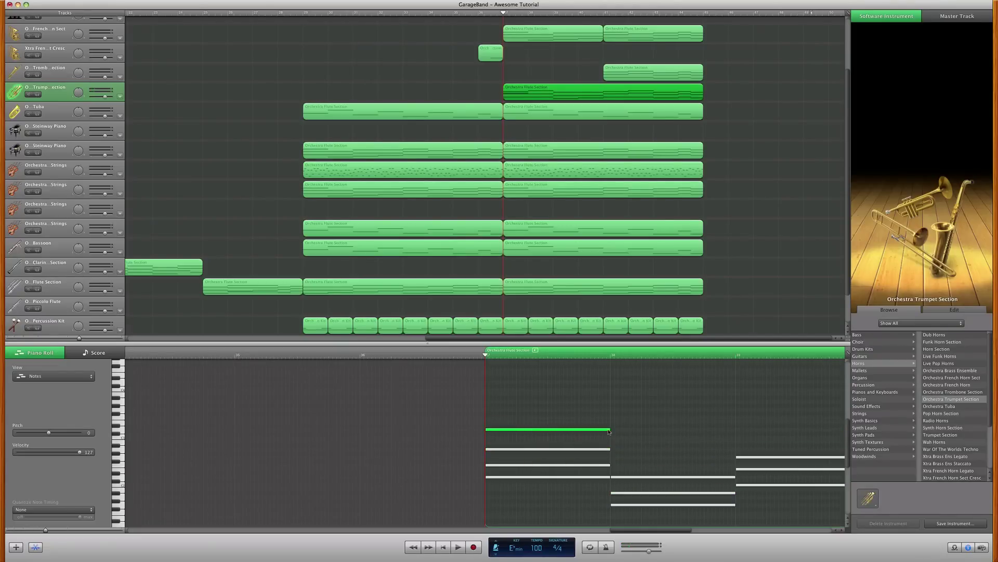
# Step: Build the trumpet melody in bars 37 and 38 from D3, A2, G3, D3 and A#3 notes, deleting both bars' chords
pyautogui.moveTo(609, 431); pyautogui.dragTo(583, 484)
pyautogui.press('Delete')
pyautogui.moveTo(567, 431); pyautogui.dragTo(716, 400)
pyautogui.click(723, 429)
pyautogui.hscroll(3, 649, 466)
pyautogui.moveTo(549, 463); pyautogui.dragTo(573, 507)
pyautogui.press('Delete')
# Step: Add a three-beat G3 followed by an E3 to bar 39 of the trumpet melody and delete that bar's chord
pyautogui.click(606, 486)
pyautogui.click(607, 469)
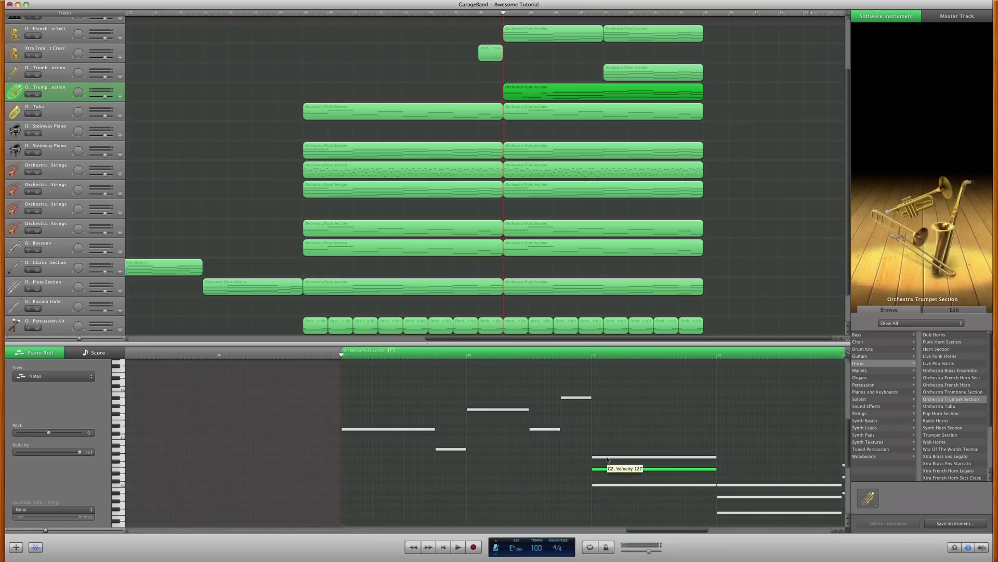
pyautogui.click(608, 457)
pyautogui.click(577, 398)
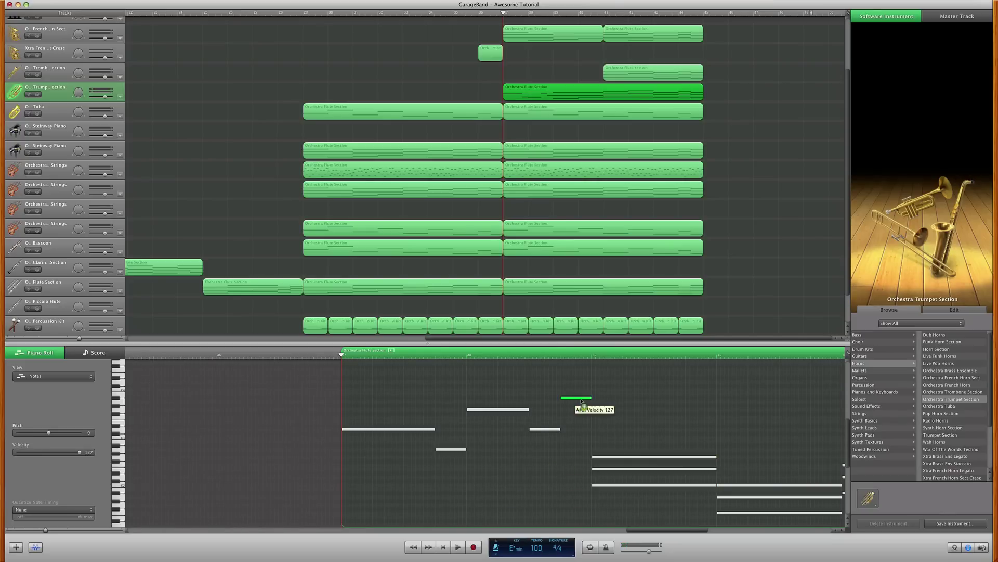
pyautogui.click(616, 410)
pyautogui.moveTo(623, 410); pyautogui.dragTo(721, 424)
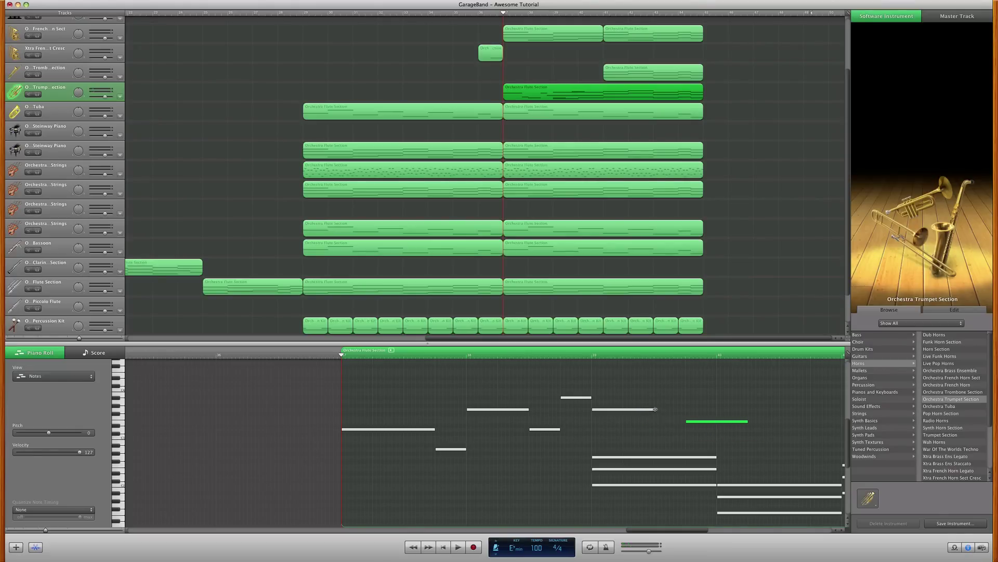
pyautogui.moveTo(655, 409); pyautogui.dragTo(684, 411)
pyautogui.moveTo(658, 449); pyautogui.dragTo(692, 491)
pyautogui.press('Delete')
# Step: Play back the trumpet melody from bar 37 up to bar 40
pyautogui.hscroll(3, 299, 361)
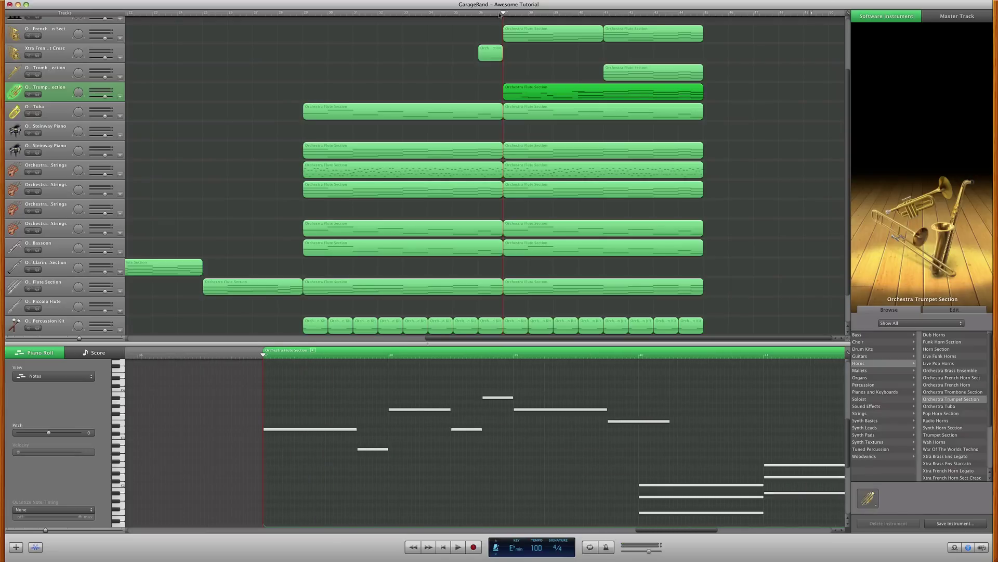
pyautogui.press('space')
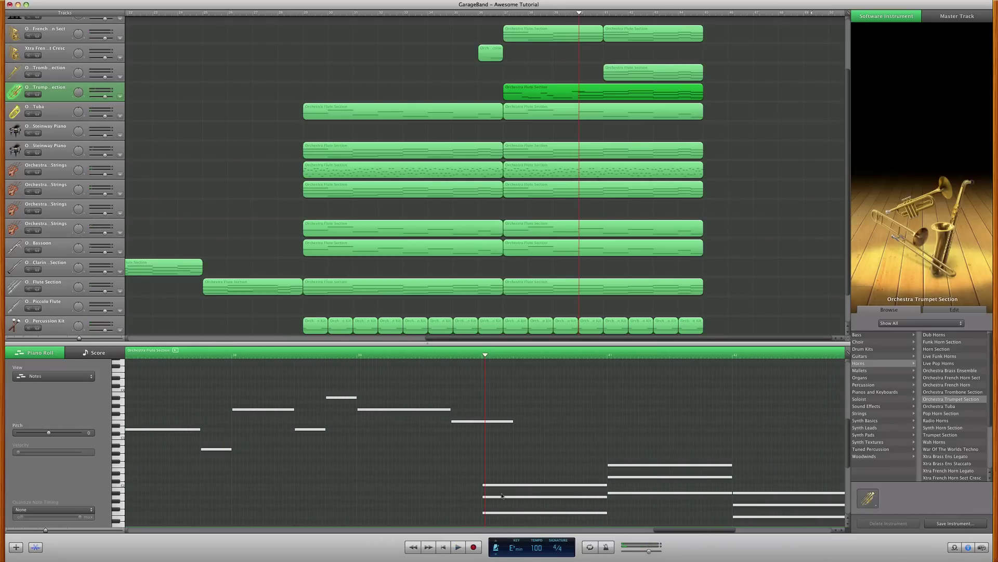
# Step: Fill bars 40 and 41 of the trumpet melody with sustained F3 notes and bar 42 with E3 notes
pyautogui.click(509, 421)
pyautogui.moveTo(495, 419); pyautogui.dragTo(502, 419)
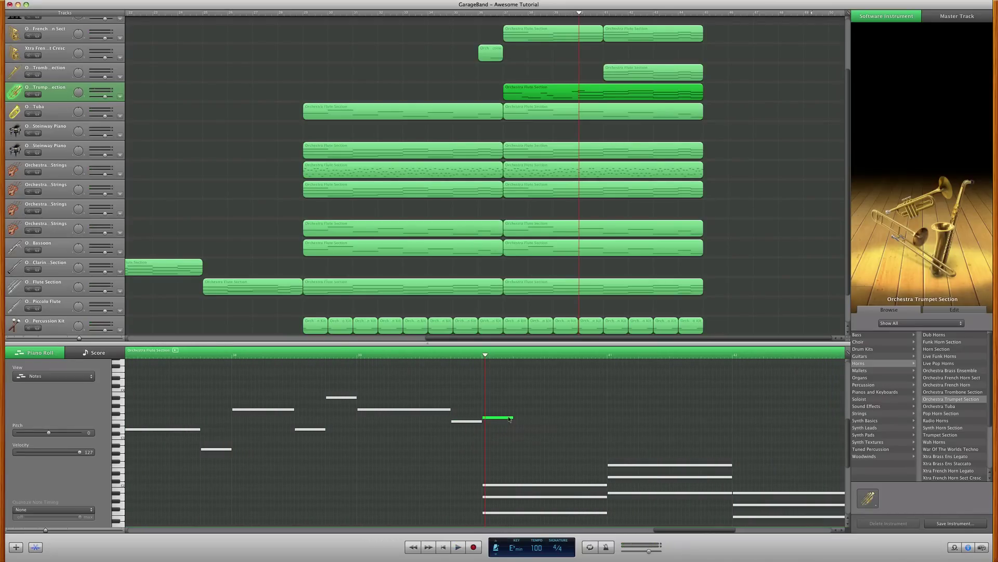
pyautogui.moveTo(591, 418); pyautogui.dragTo(572, 419)
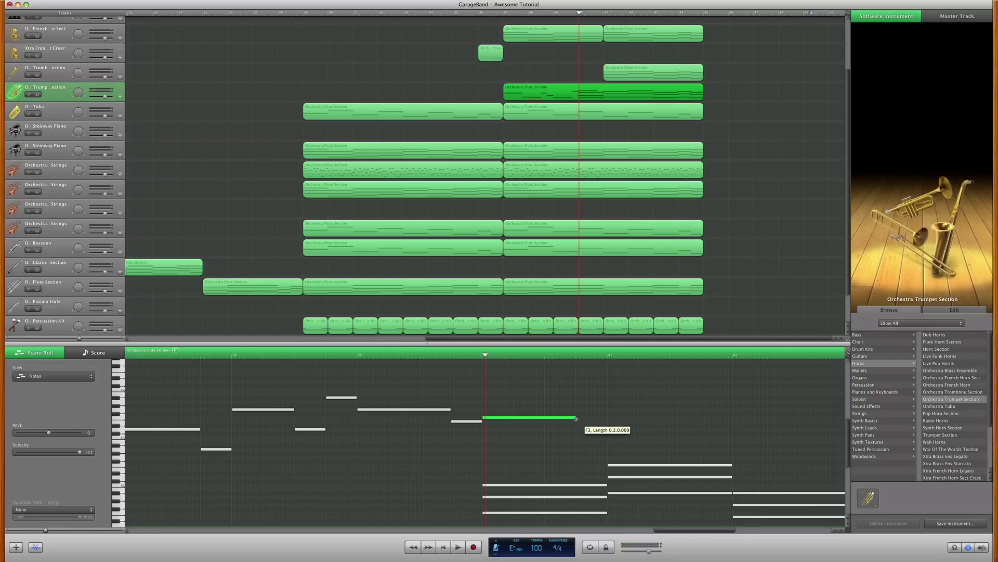
pyautogui.moveTo(463, 424); pyautogui.dragTo(693, 419)
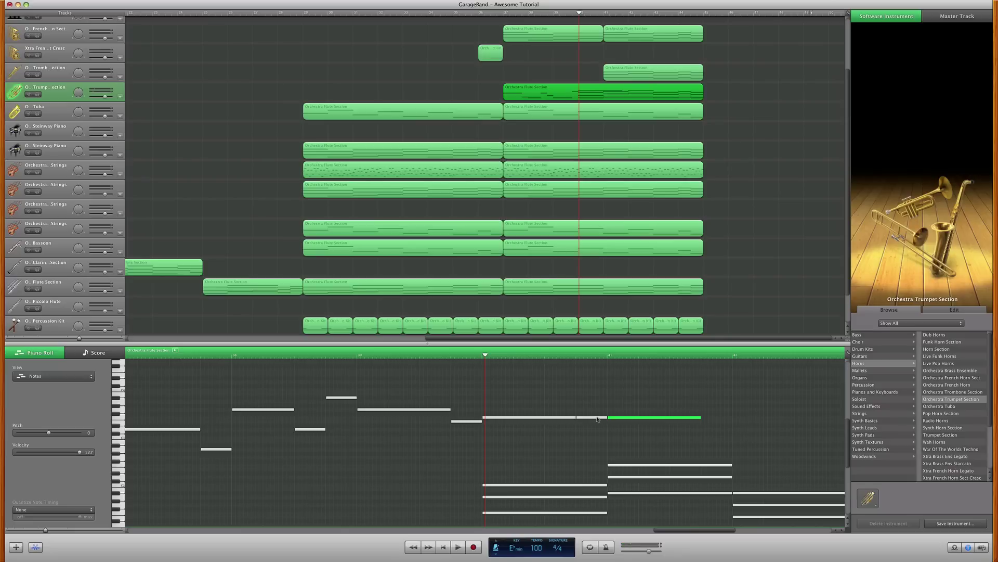
pyautogui.moveTo(597, 418); pyautogui.dragTo(647, 414)
pyautogui.moveTo(736, 421); pyautogui.dragTo(766, 424)
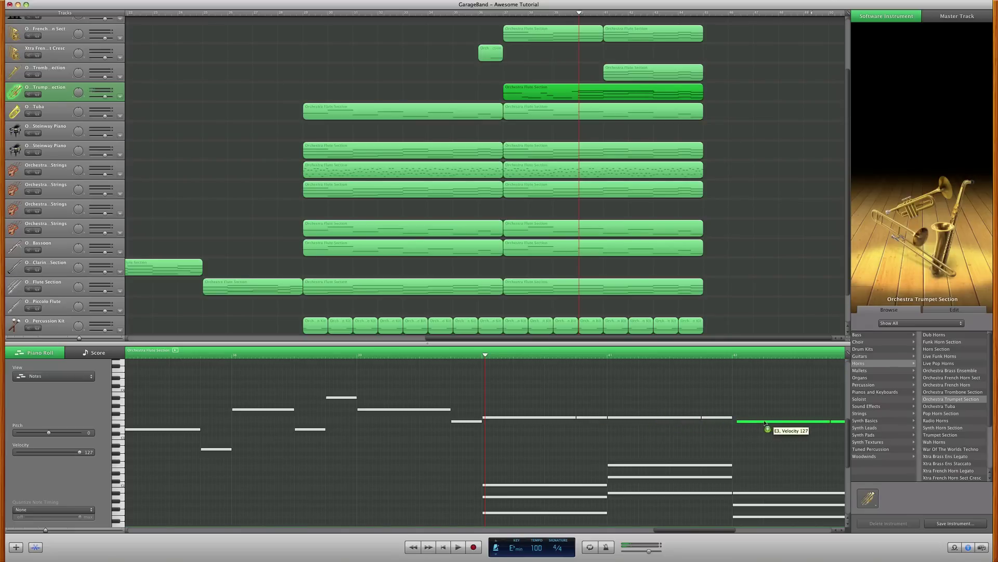
# Step: Lower bar 42's fourth-beat trumpet note to A#2 and add rising A2, C#3, E3 and G3 notes in bar 43
pyautogui.hscroll(5, 759, 423)
pyautogui.click(731, 426)
pyautogui.click(731, 422)
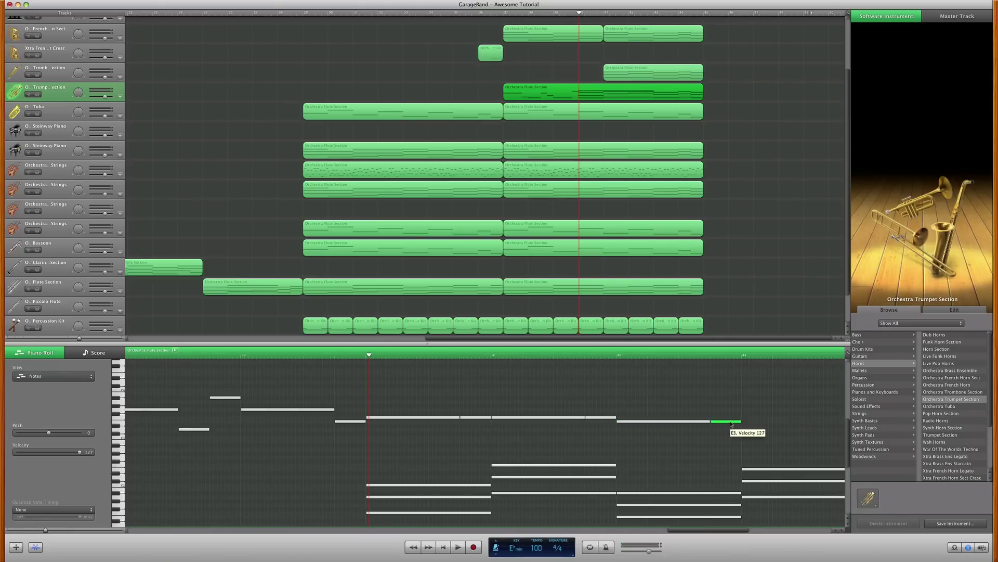
pyautogui.moveTo(732, 450); pyautogui.dragTo(792, 437)
pyautogui.hscroll(3, 784, 438)
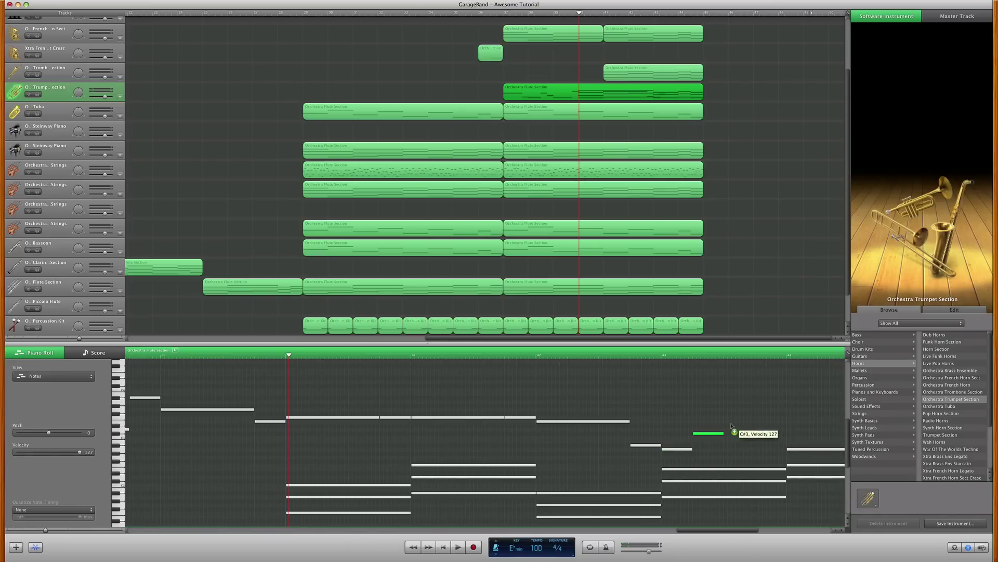
pyautogui.moveTo(713, 434); pyautogui.dragTo(772, 413)
# Step: Delete the trumpet region's chords beneath the melody in bars 40 to 43 and play back from bar 40
pyautogui.moveTo(357, 458); pyautogui.dragTo(638, 526)
pyautogui.press('Delete')
pyautogui.moveTo(658, 445); pyautogui.dragTo(701, 479)
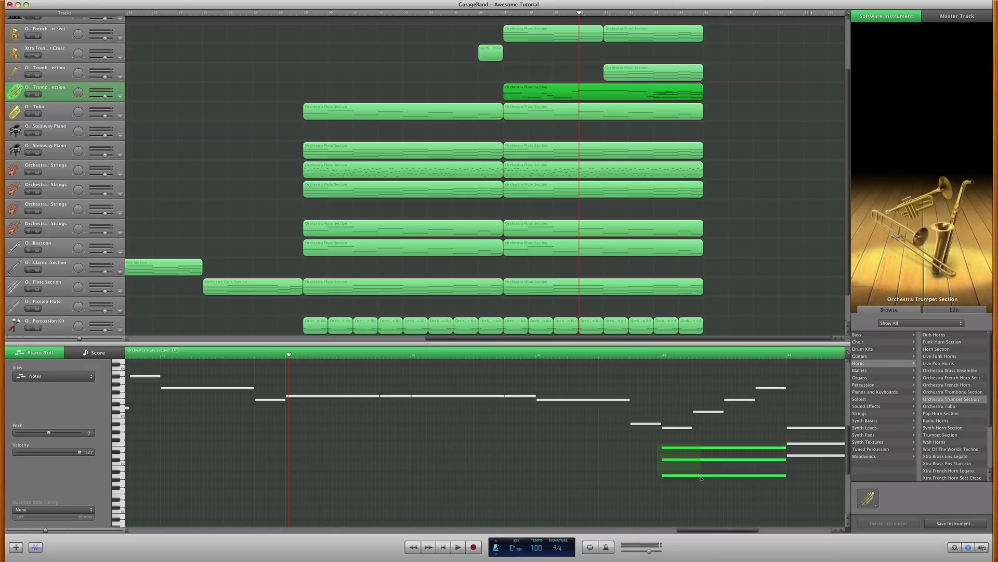
pyautogui.press('Delete')
pyautogui.press('space')
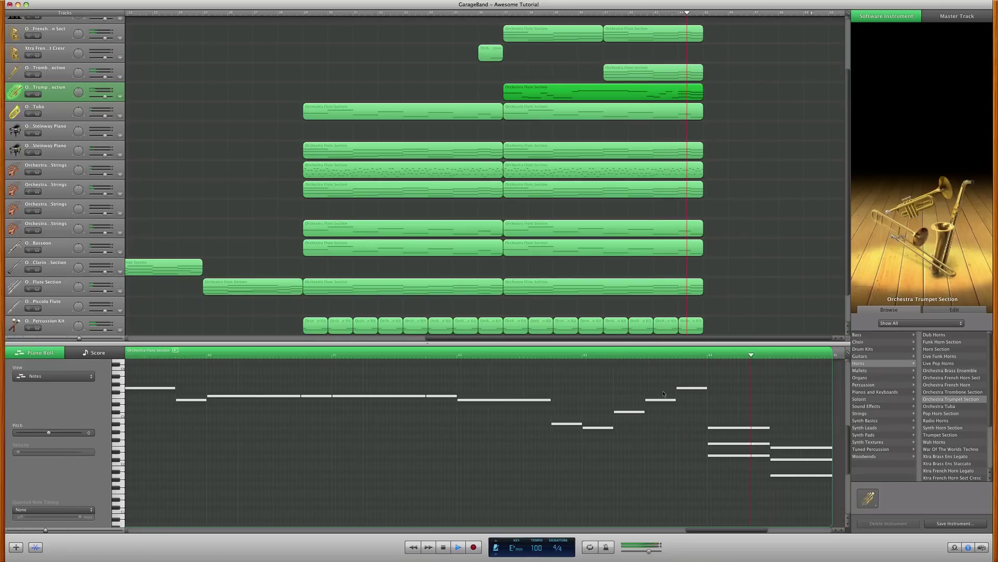
# Step: Move the top notes of the trumpet's two bar 44 chords to F3 and E3 and delete the remaining chord notes
pyautogui.moveTo(443, 430); pyautogui.dragTo(443, 399)
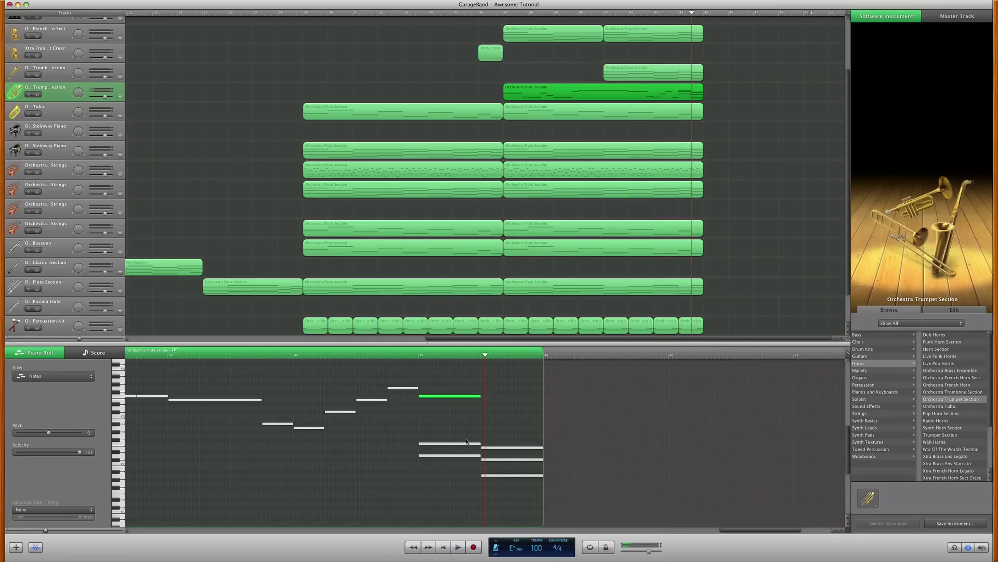
pyautogui.moveTo(488, 450); pyautogui.dragTo(488, 402)
pyautogui.moveTo(454, 434); pyautogui.dragTo(495, 478)
pyautogui.press('Delete')
pyautogui.click(774, 224)
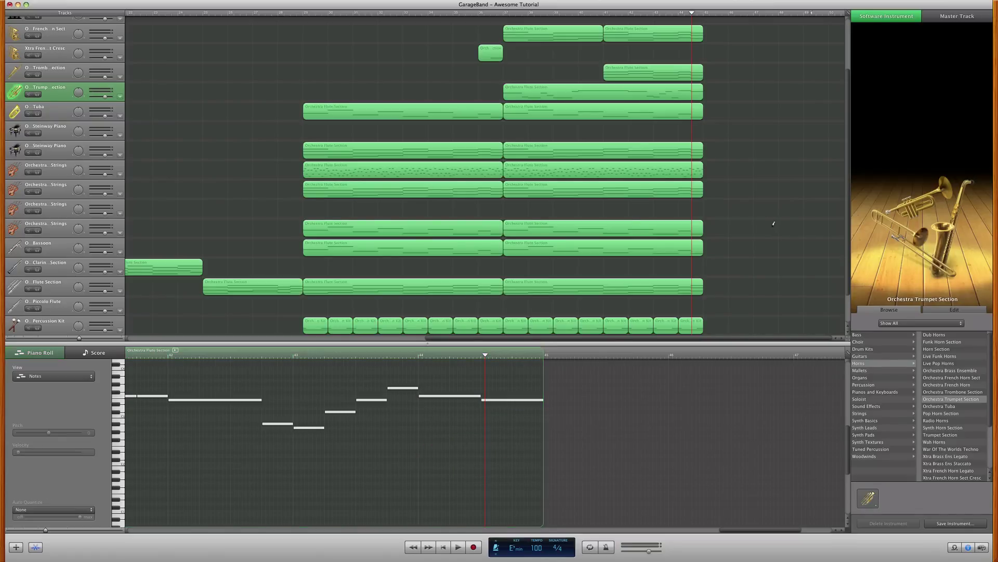
pyautogui.click(67, 135)
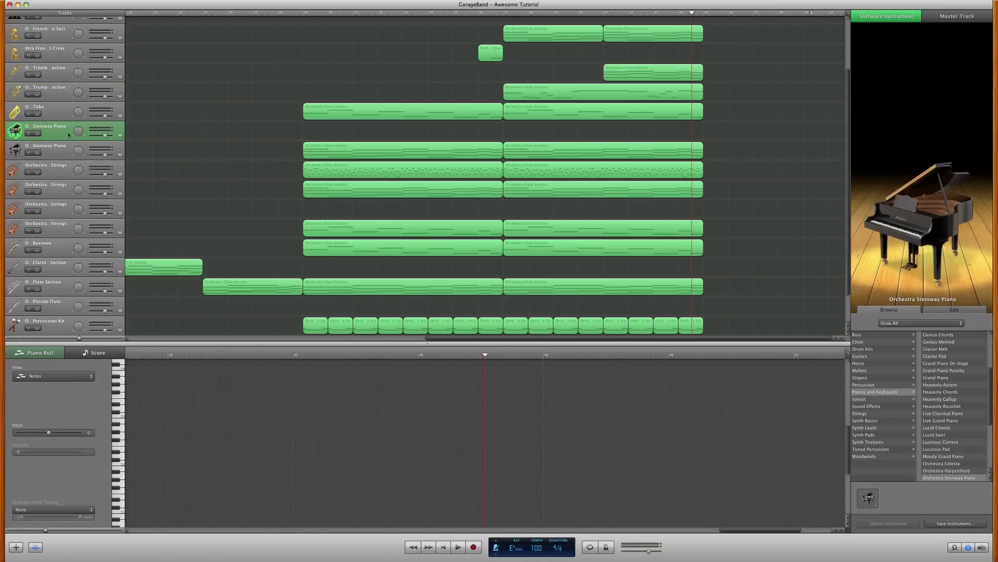
pyautogui.hscroll(-10, 310, 118)
pyautogui.press('super+BackSpace')
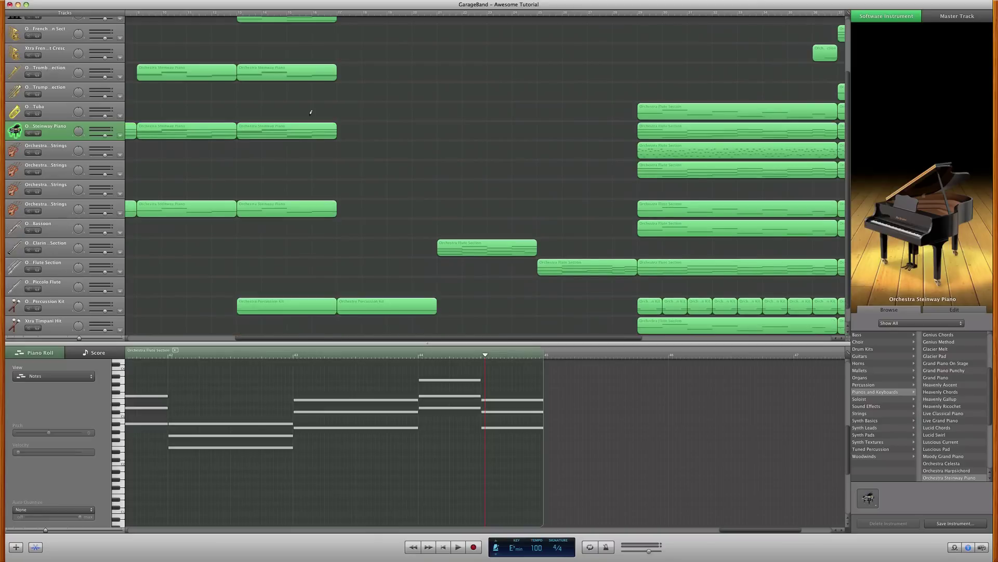
pyautogui.press('super+z')
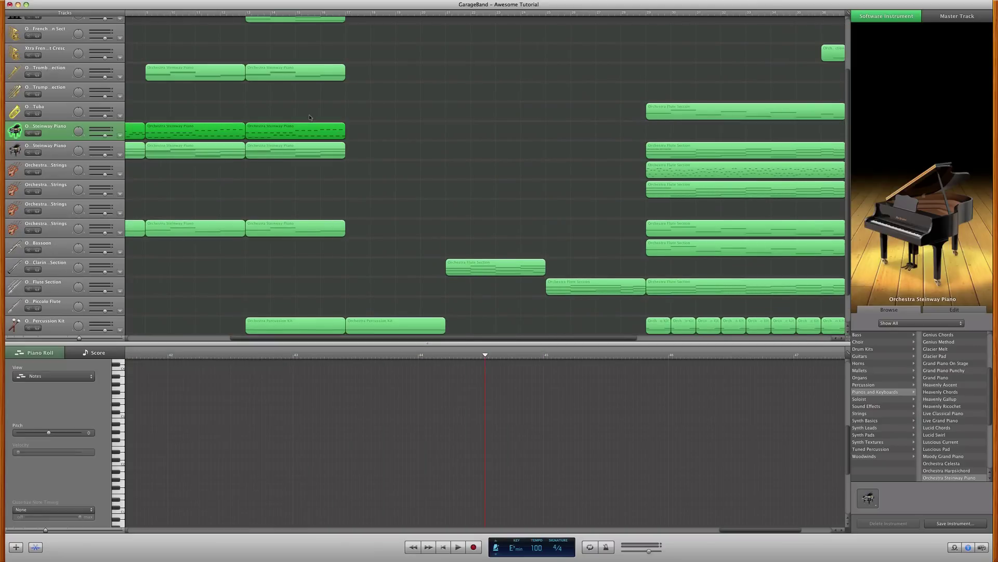
# Step: Play back the arrangement from bar 37 to hear the trumpet melody with the full orchestra
pyautogui.click(460, 130)
pyautogui.hscroll(6, 478, 131)
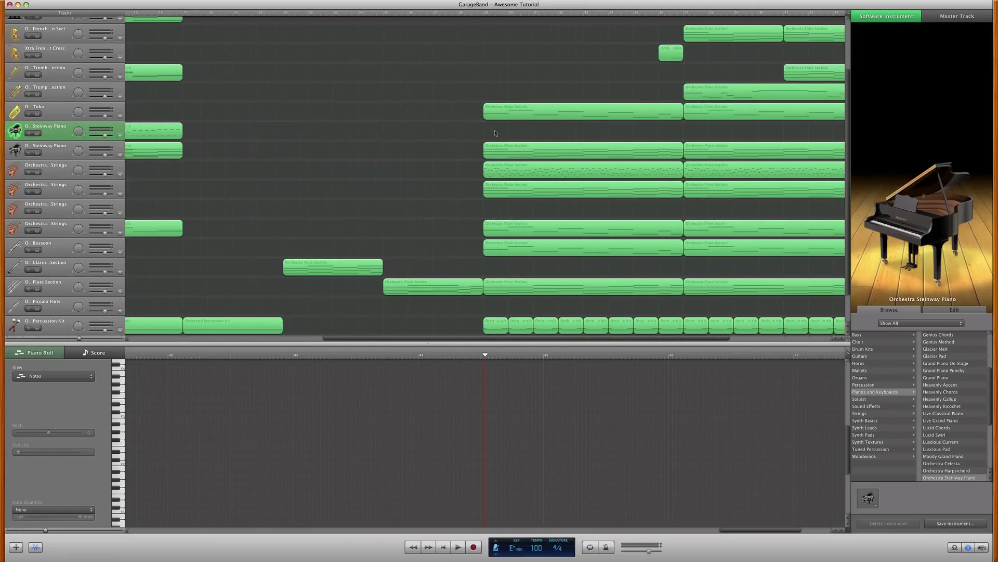
pyautogui.hscroll(7, 494, 133)
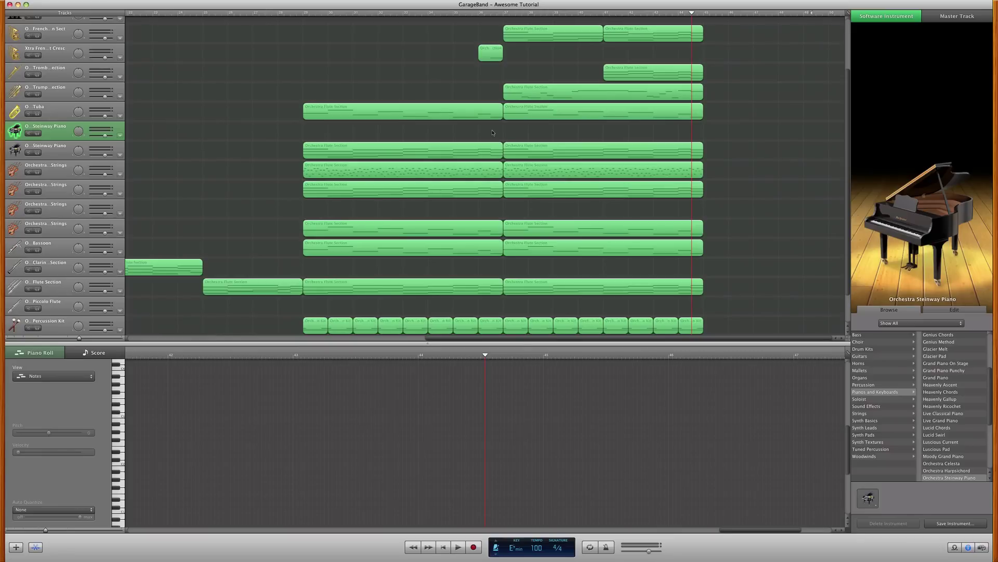
pyautogui.scroll(-1, 492, 133)
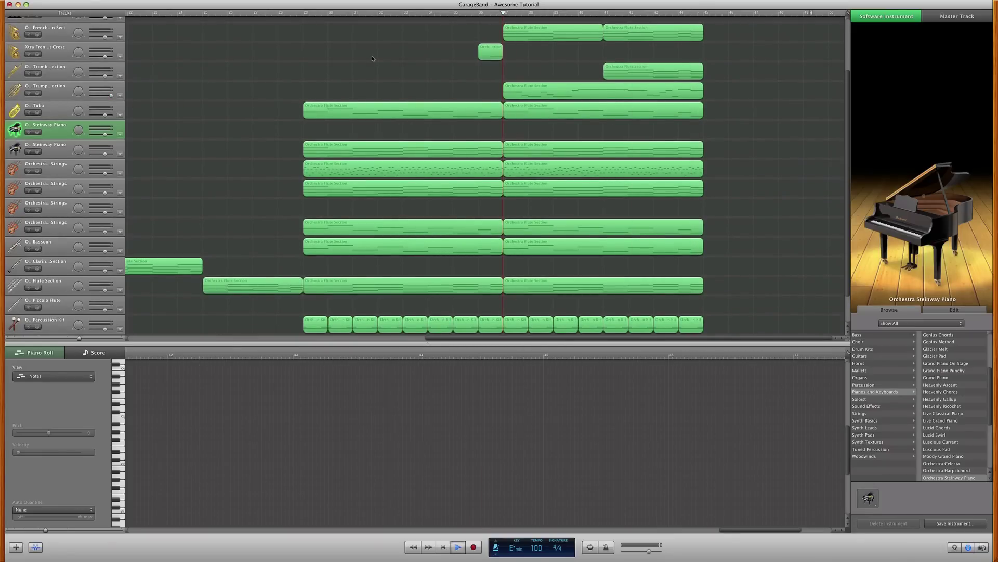
pyautogui.press('space')
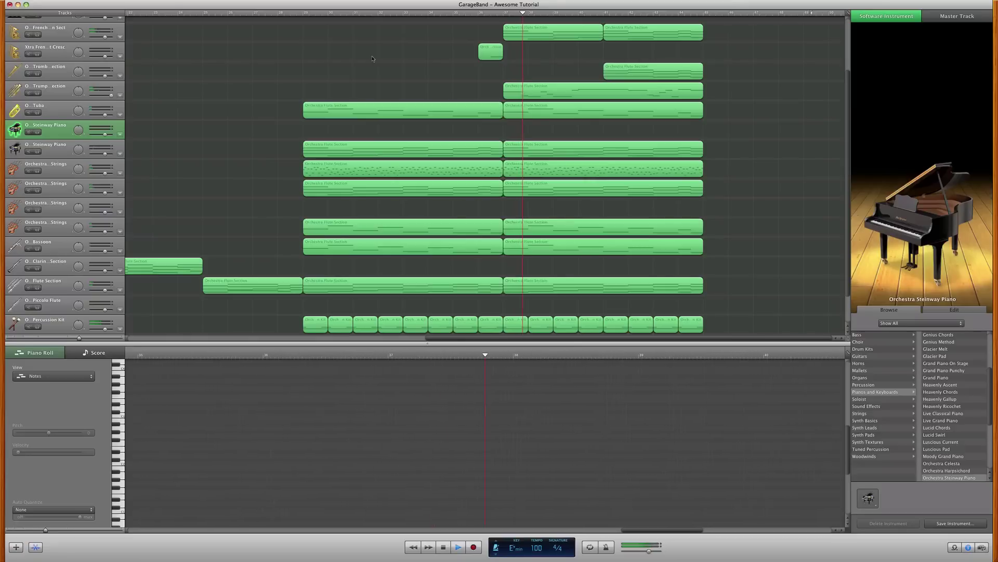
pyautogui.click(565, 98)
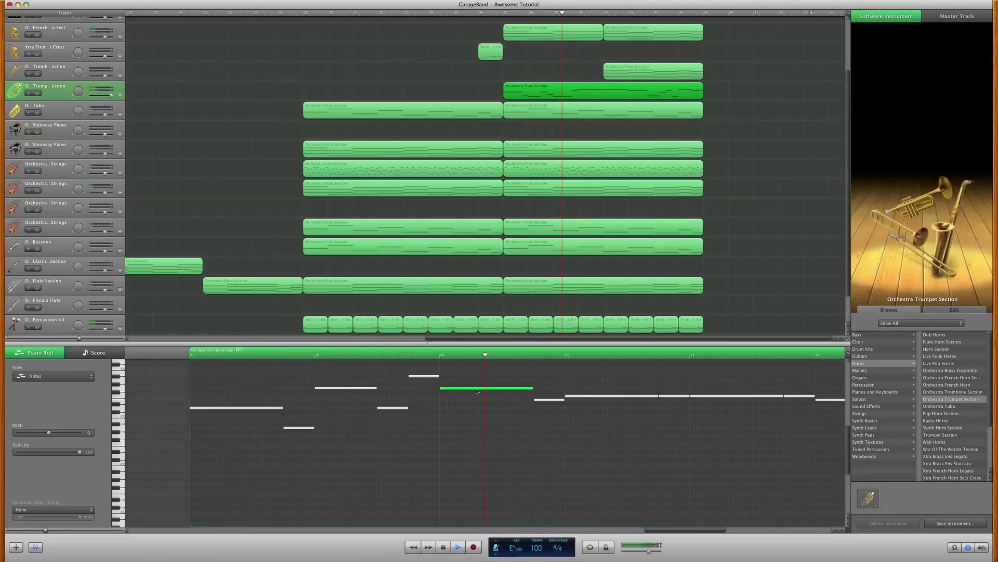
pyautogui.click(286, 121)
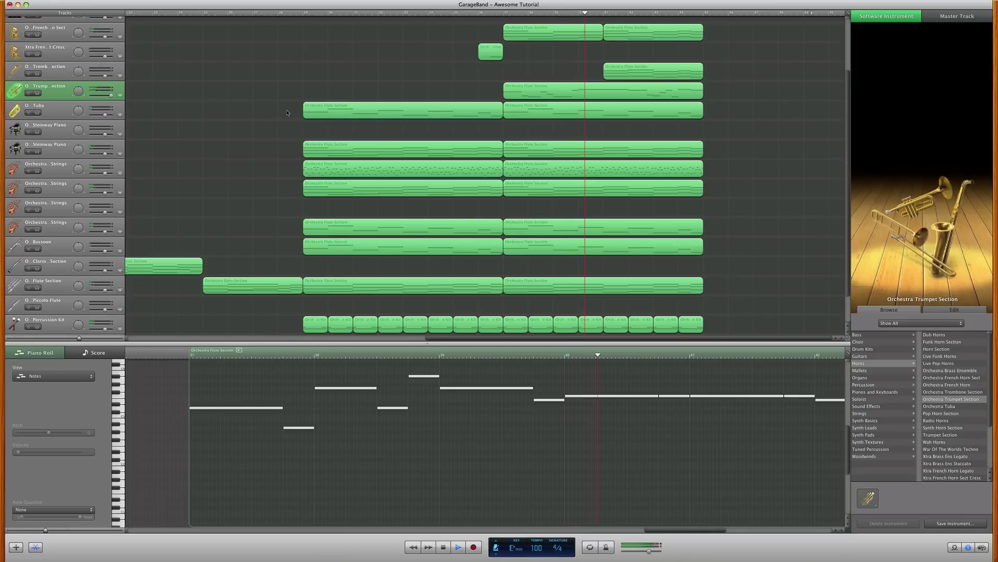
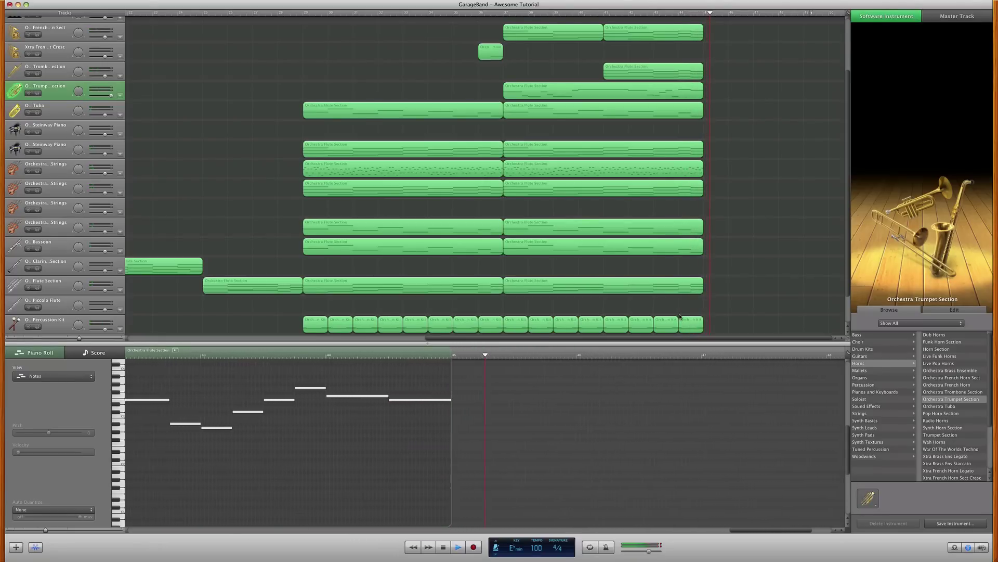
pyautogui.click(733, 14)
pyautogui.moveTo(733, 14); pyautogui.dragTo(749, 13)
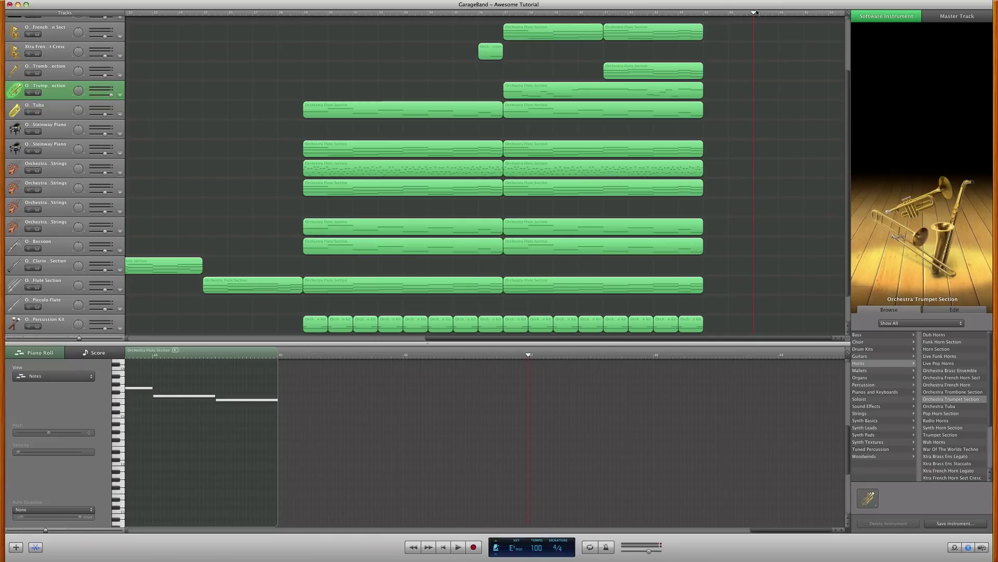
pyautogui.hscroll(-3, 749, 16)
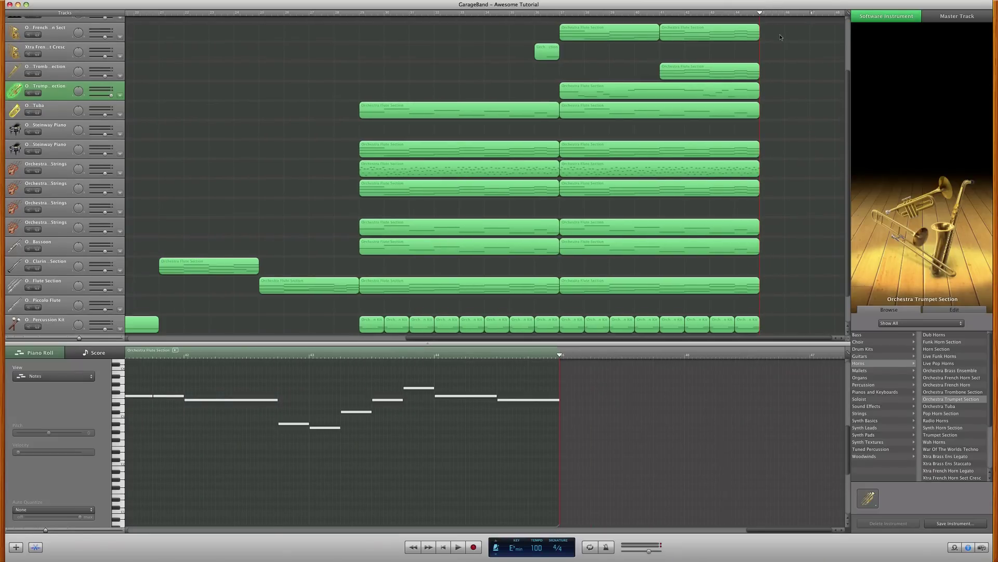
pyautogui.scroll(3, 780, 36)
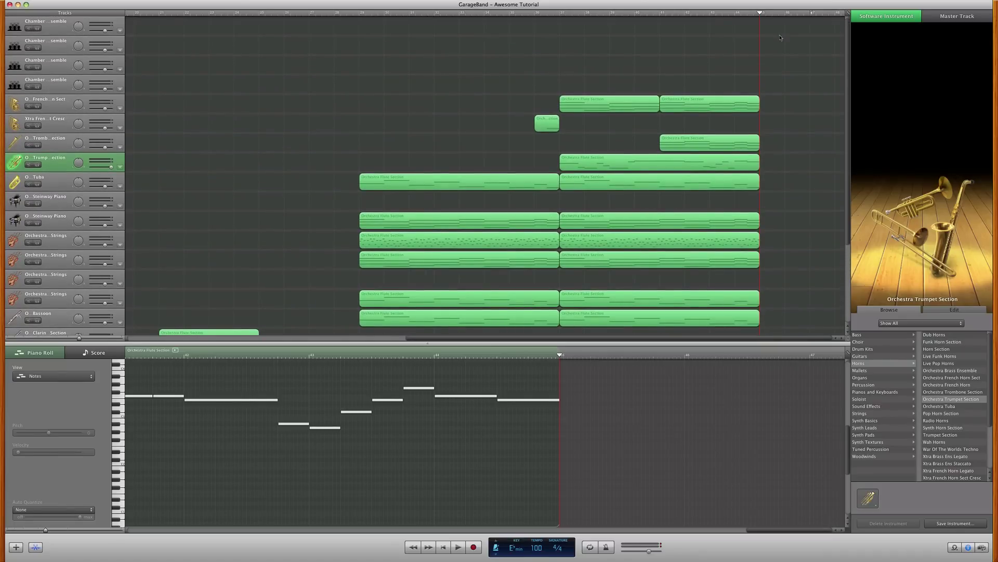
pyautogui.hscroll(-3, 779, 37)
pyautogui.hscroll(3, 777, 40)
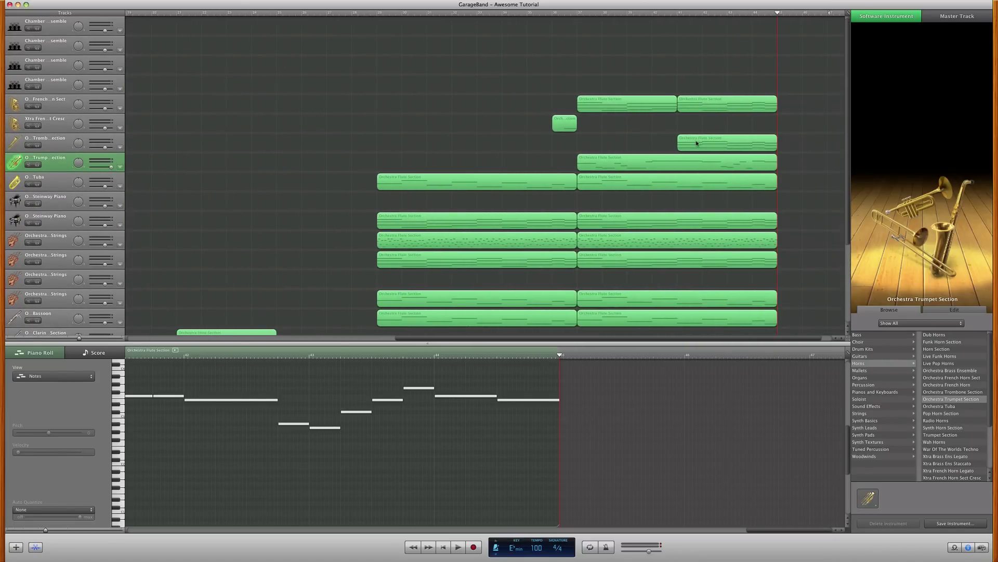
pyautogui.moveTo(697, 143); pyautogui.dragTo(699, 67)
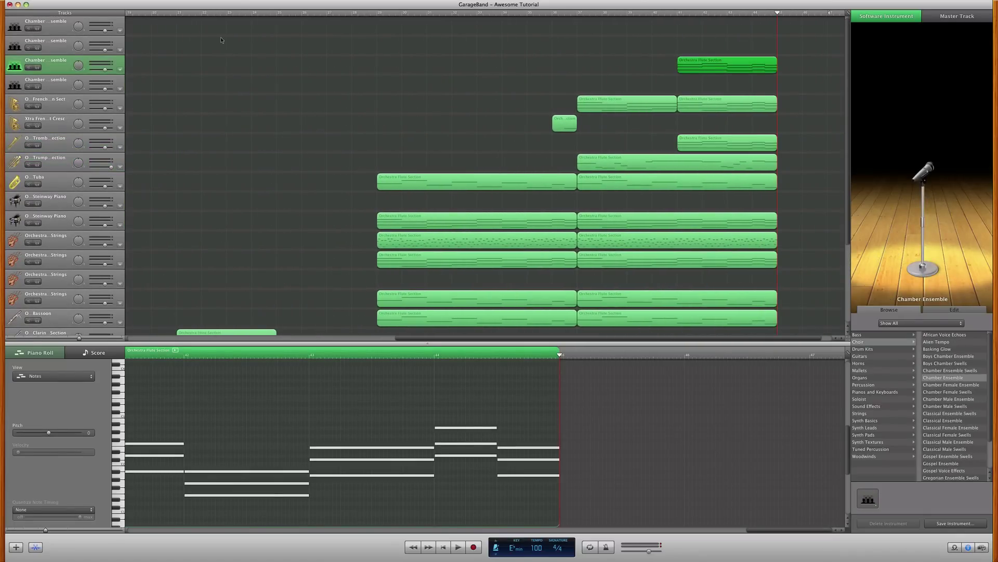
pyautogui.click(678, 13)
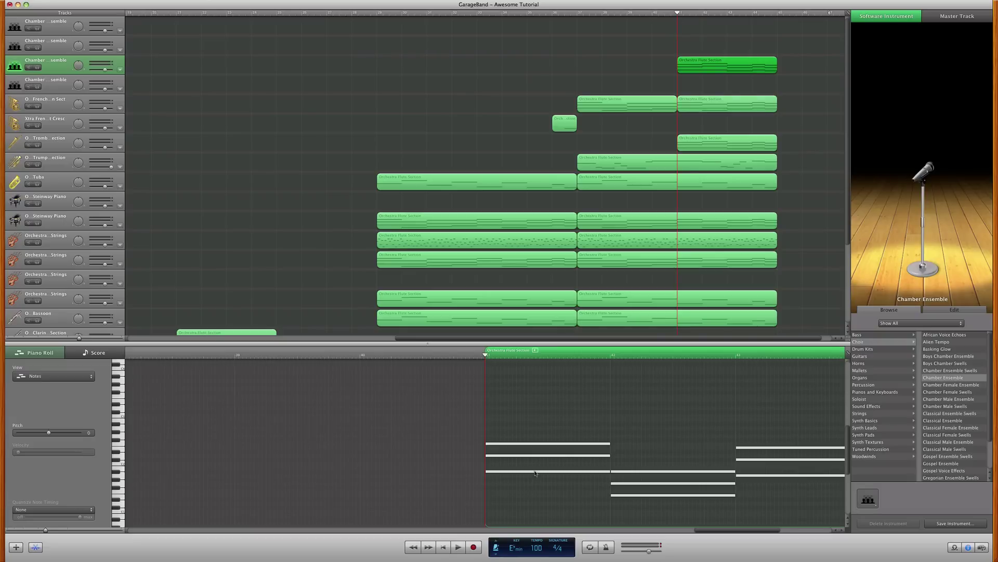
pyautogui.click(536, 472)
pyautogui.click(538, 455)
pyautogui.click(539, 444)
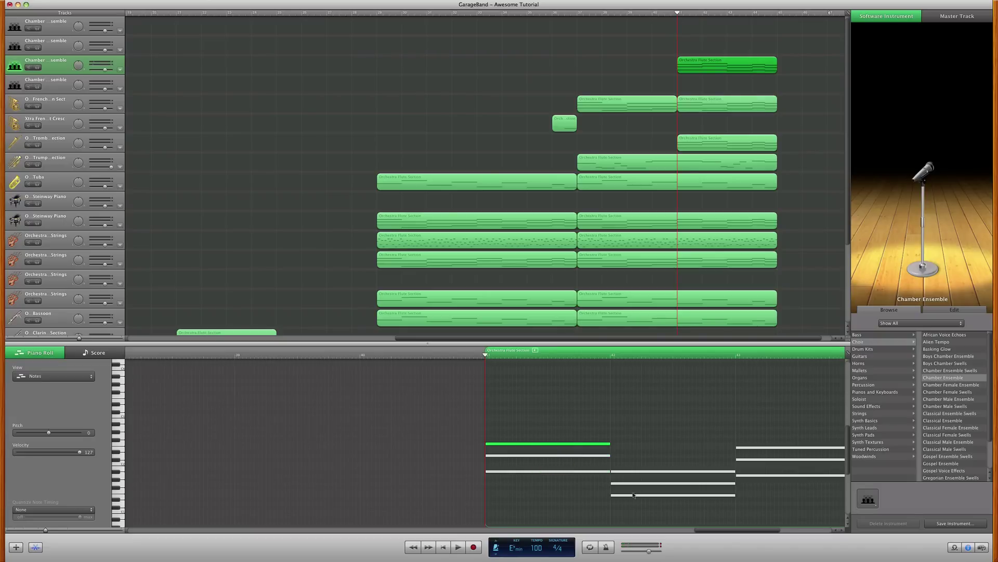
pyautogui.press('super+a')
pyautogui.moveTo(550, 475); pyautogui.dragTo(565, 370)
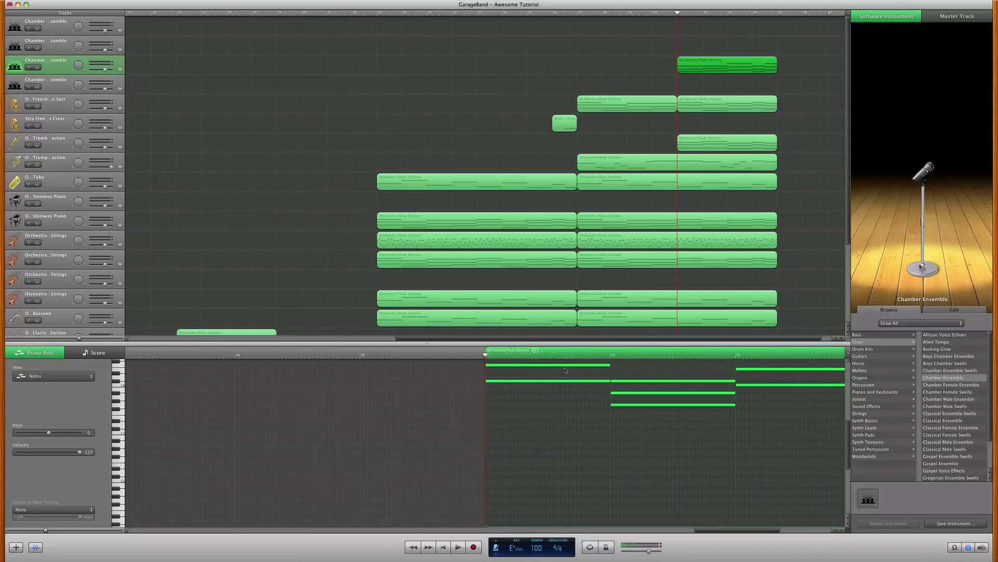
pyautogui.click(714, 73)
pyautogui.press('Delete')
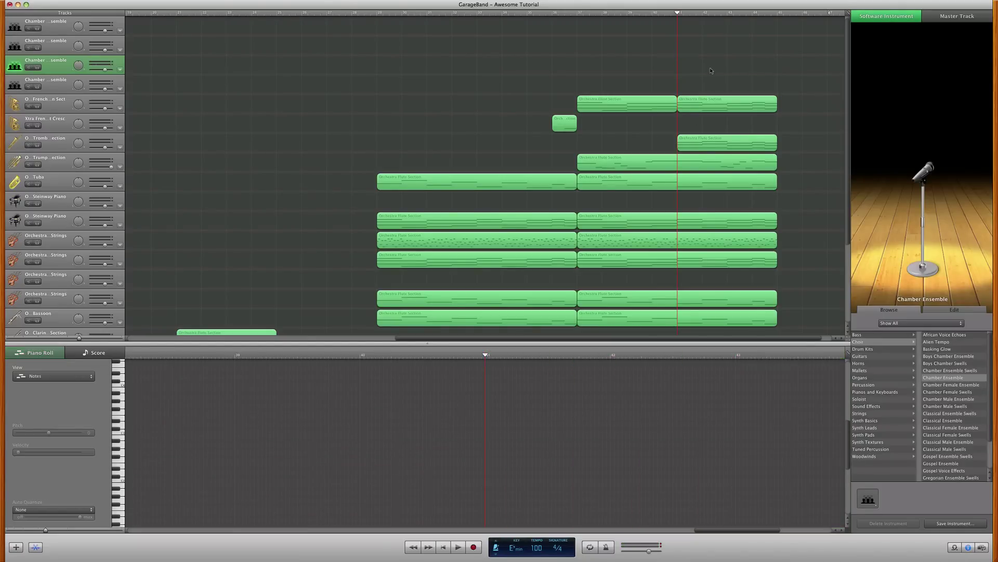
# Step: Try copying the first French horn region onto the fourth Chamber Ensemble track at bar 37, and undo the copy
pyautogui.click(697, 144)
pyautogui.click(619, 108)
pyautogui.moveTo(618, 60); pyautogui.dragTo(619, 86)
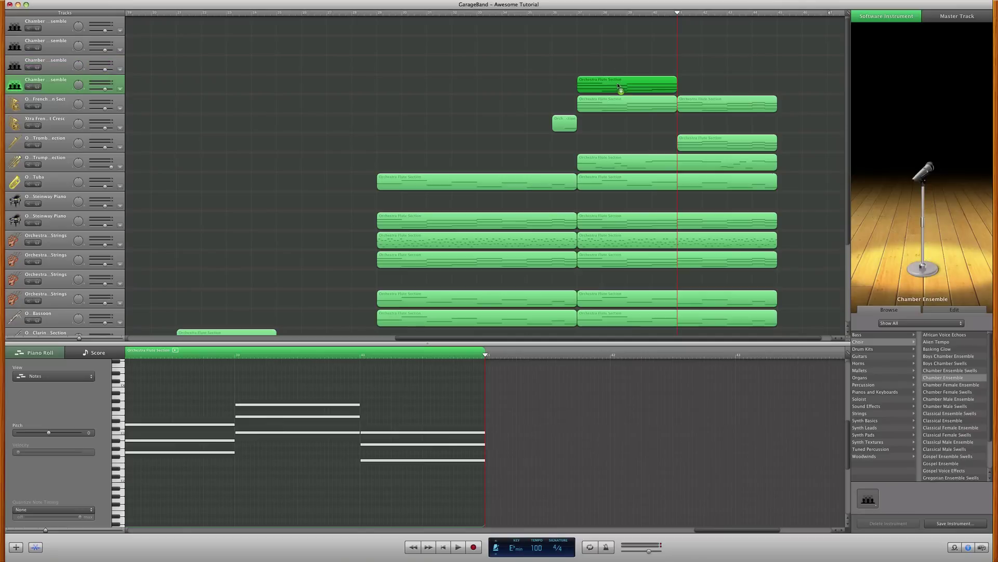
pyautogui.click(578, 17)
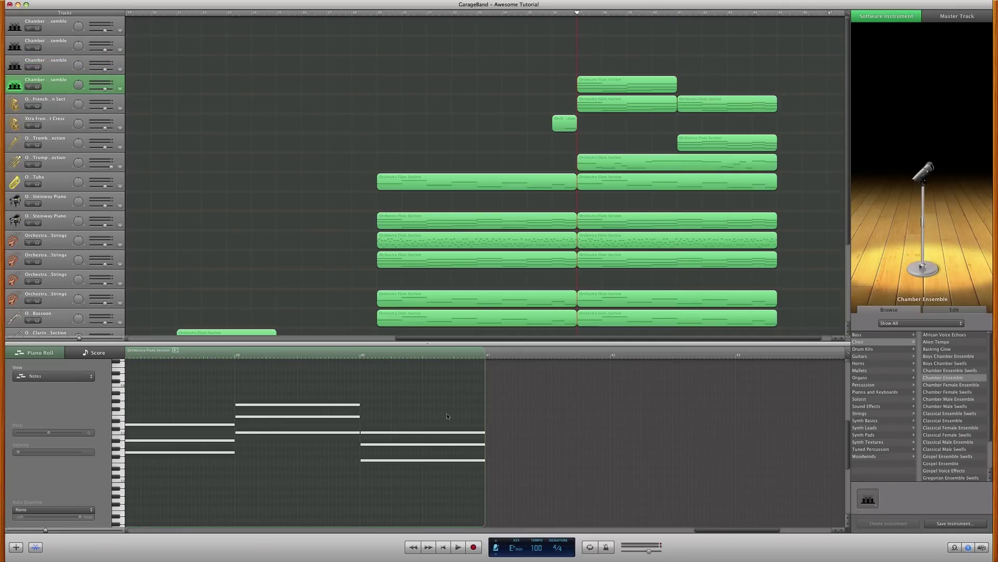
pyautogui.hotkey('ctrl', 'z')
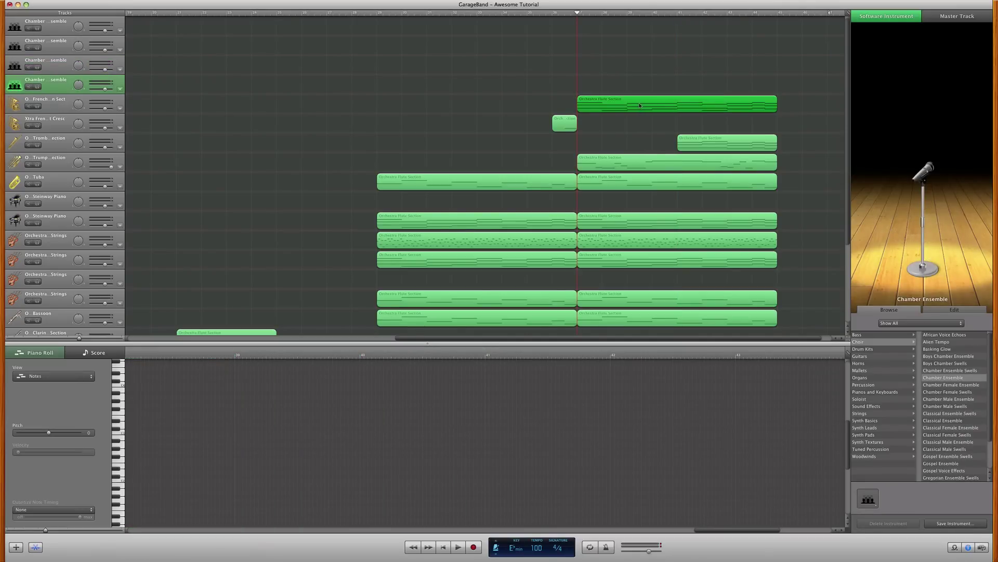
# Step: Join the two French horn regions and copy the joined region onto the fourth Chamber Ensemble track at bar 37
pyautogui.moveTo(639, 106); pyautogui.dragTo(642, 87)
pyautogui.hscroll(-10, 318, 476)
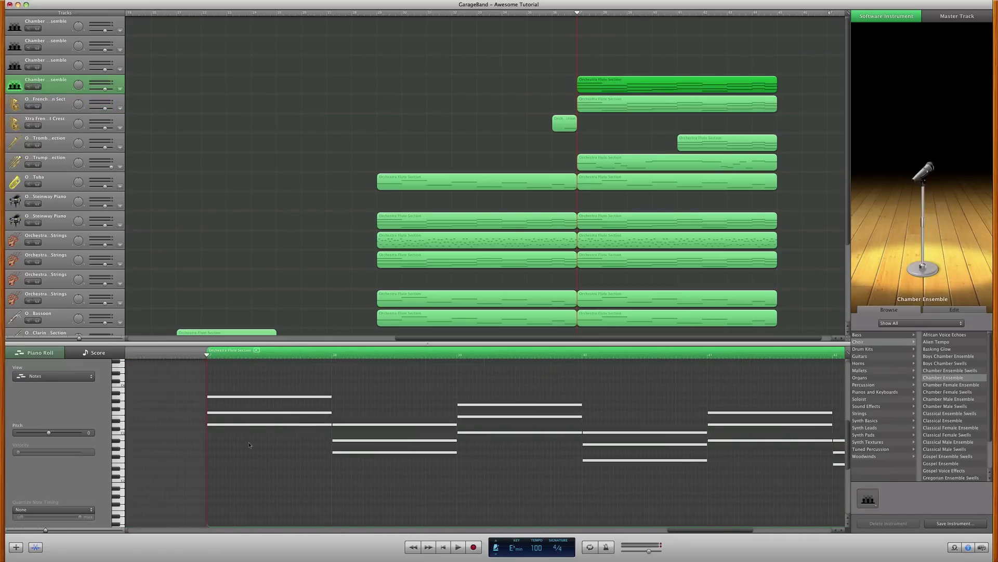
pyautogui.click(283, 425)
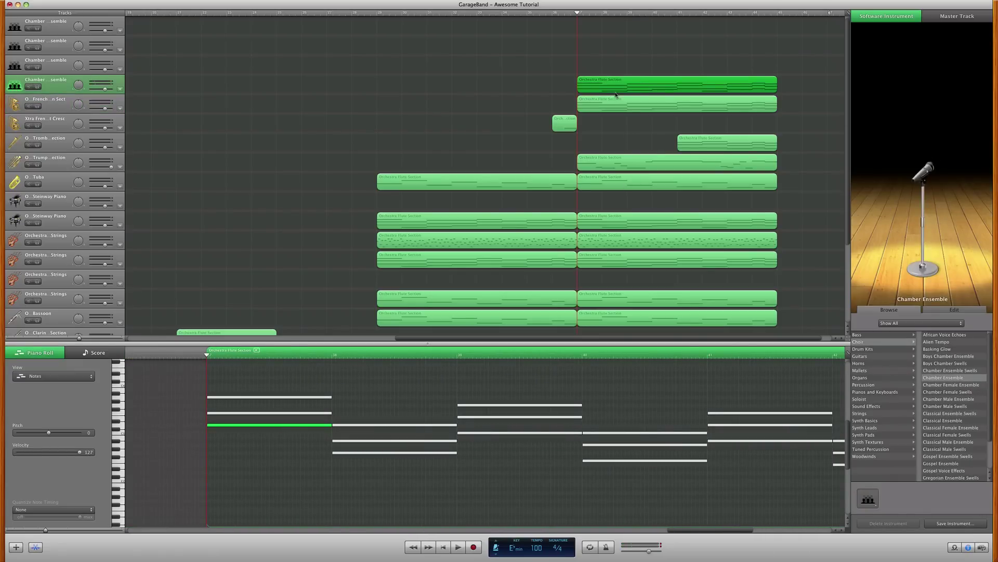
# Step: Copy the trombone region onto the third Chamber Ensemble track at bar 41, raise all its notes and play the result
pyautogui.moveTo(723, 146); pyautogui.dragTo(698, 66)
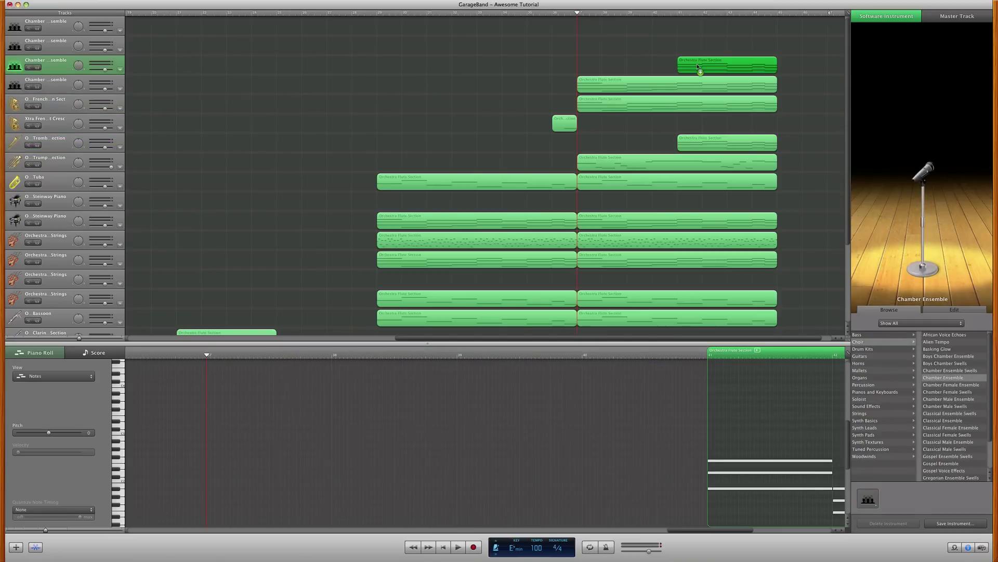
pyautogui.click(740, 489)
pyautogui.press('super+a')
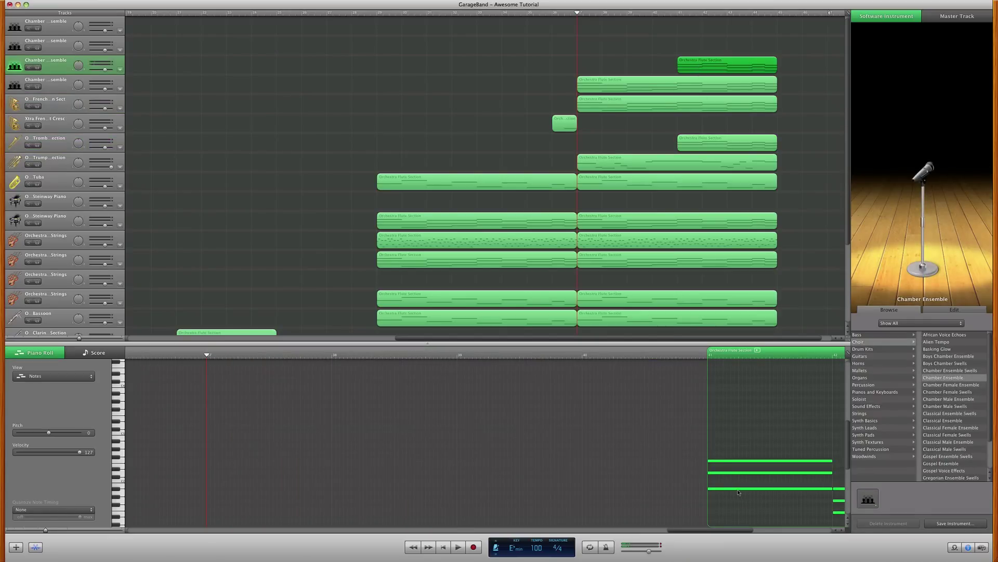
pyautogui.moveTo(739, 492); pyautogui.dragTo(735, 430)
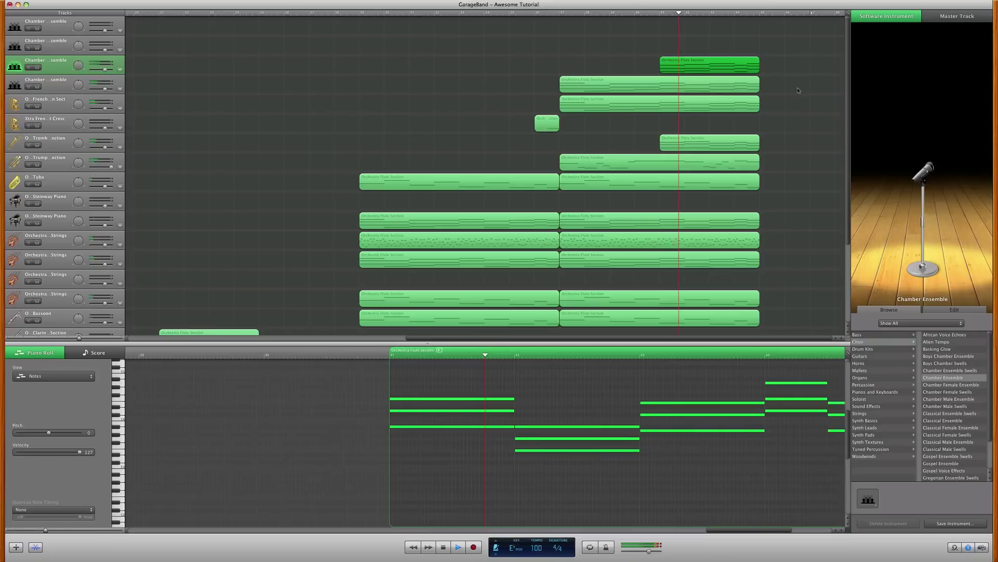
pyautogui.press('space')
# Step: Copy the trumpet melody onto the second Chamber Ensemble track at bar 37 and raise all its notes
pyautogui.click(574, 164)
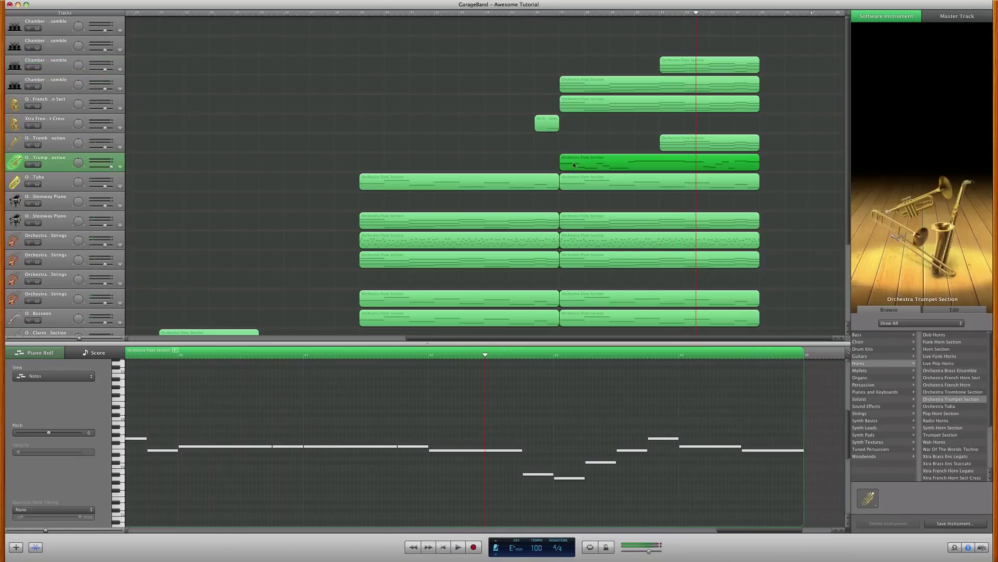
pyautogui.moveTo(583, 73); pyautogui.dragTo(579, 44)
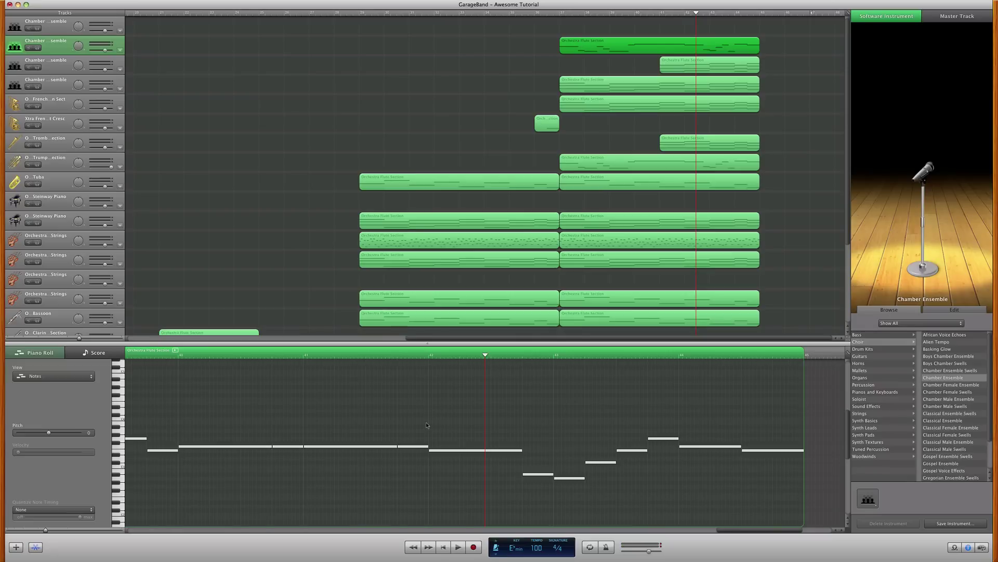
pyautogui.hscroll(-10, 426, 424)
pyautogui.click(403, 458)
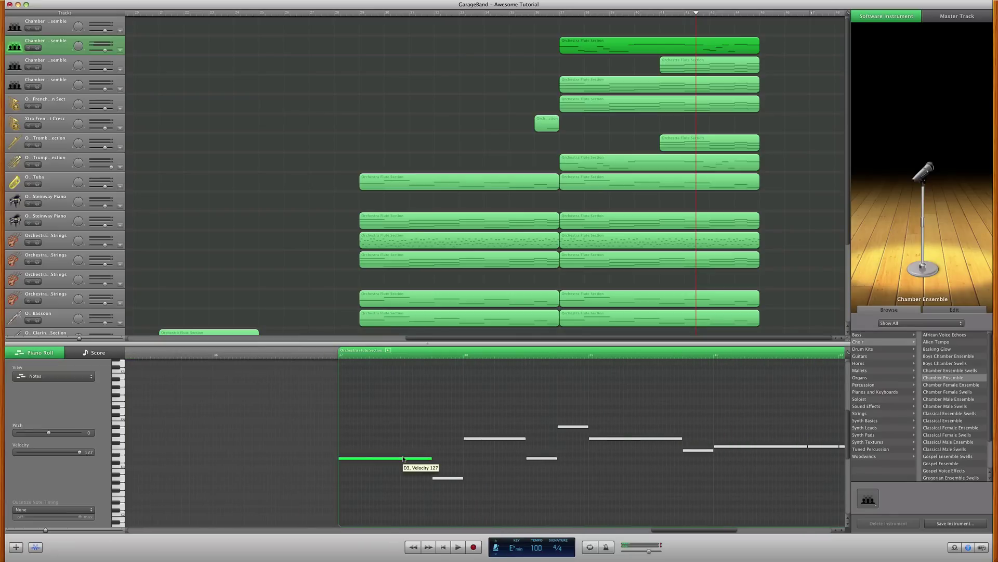
pyautogui.press('super+a')
pyautogui.moveTo(403, 458); pyautogui.dragTo(397, 426)
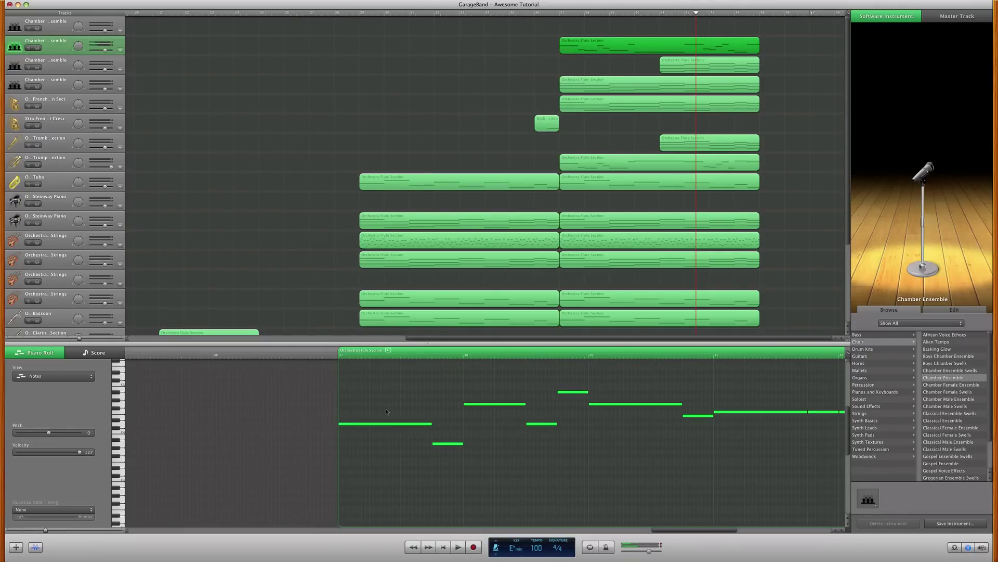
# Step: Play back the arrangement from bar 37 to hear the choir parts with the orchestra
pyautogui.press('space')
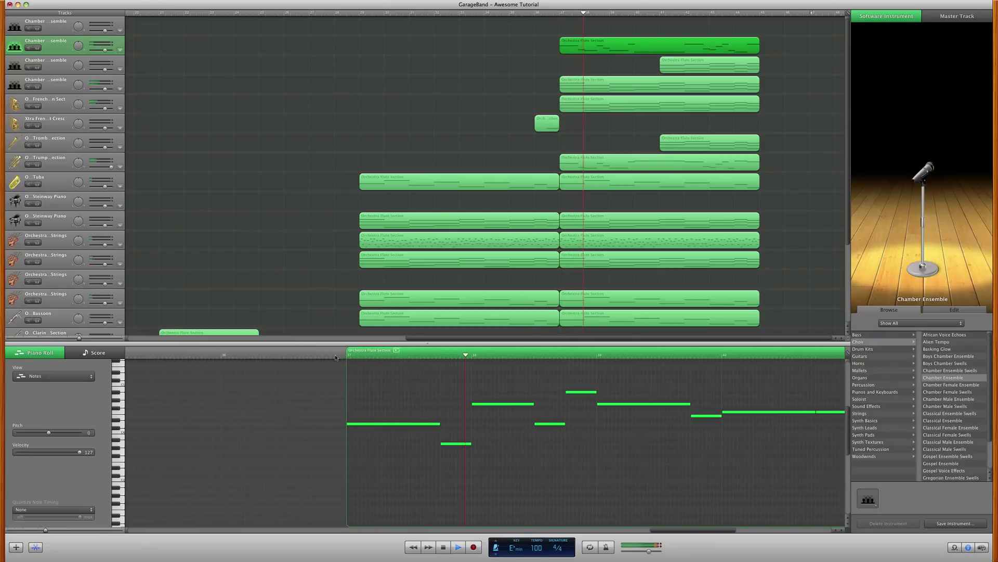
pyautogui.hscroll(3, 338, 358)
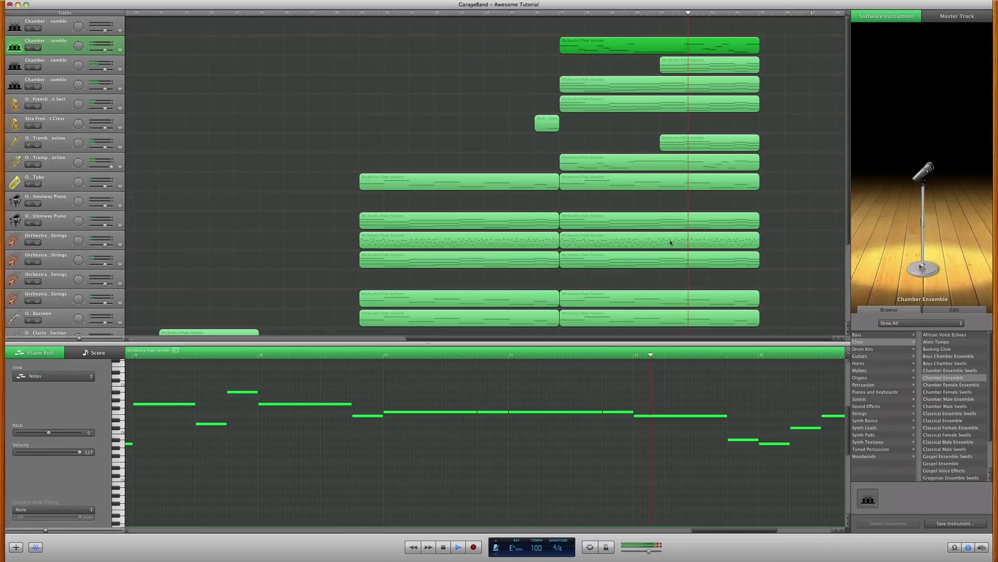
pyautogui.press('space')
# Step: Copy the strings arpeggio region at bar 37 onto the upper Steinway Piano track and raise all its notes
pyautogui.click(581, 245)
pyautogui.moveTo(580, 245); pyautogui.dragTo(584, 203)
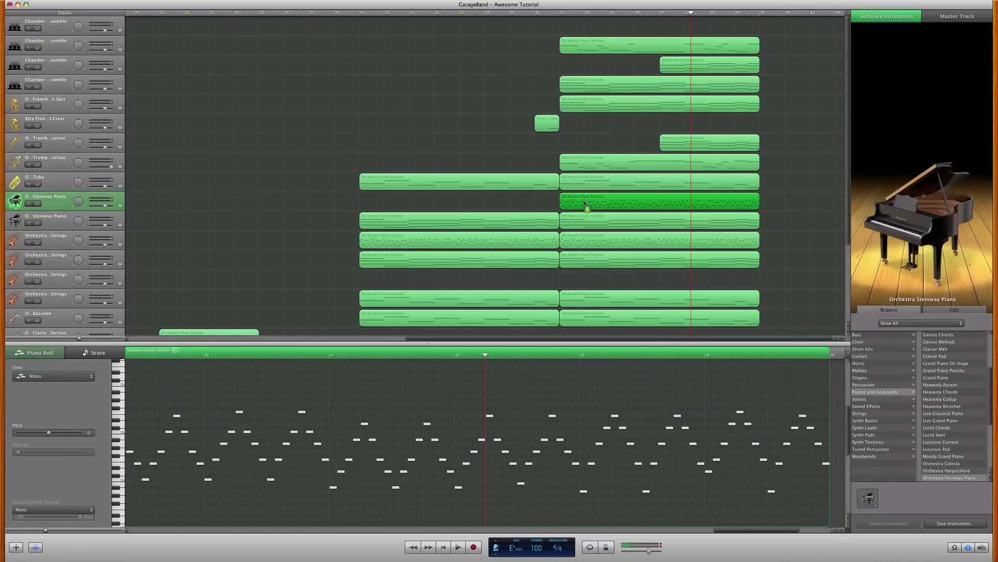
pyautogui.hscroll(-10, 381, 442)
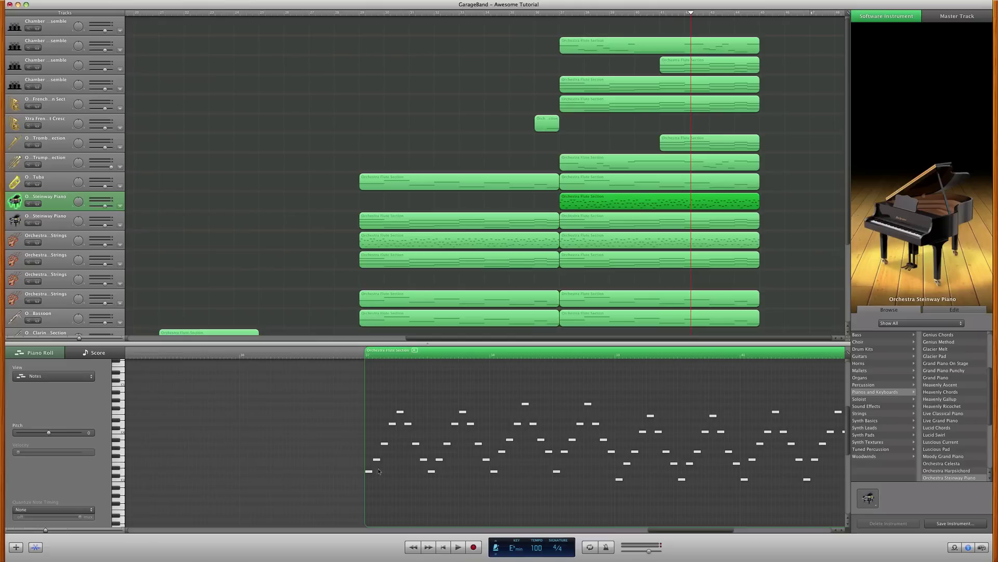
pyautogui.press('super+a')
pyautogui.moveTo(368, 472); pyautogui.dragTo(370, 375)
pyautogui.scroll(5, 370, 375)
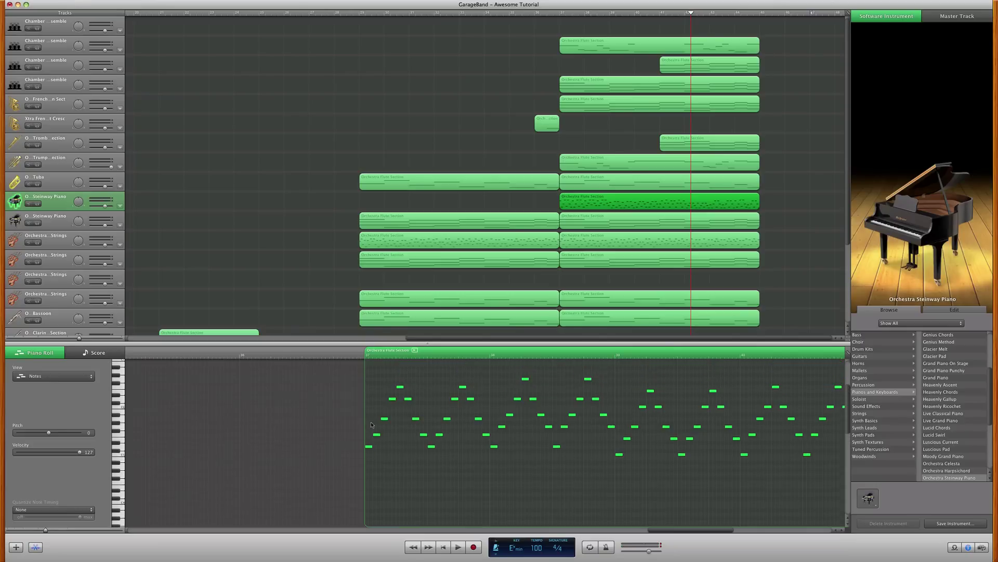
pyautogui.moveTo(370, 456); pyautogui.dragTo(372, 408)
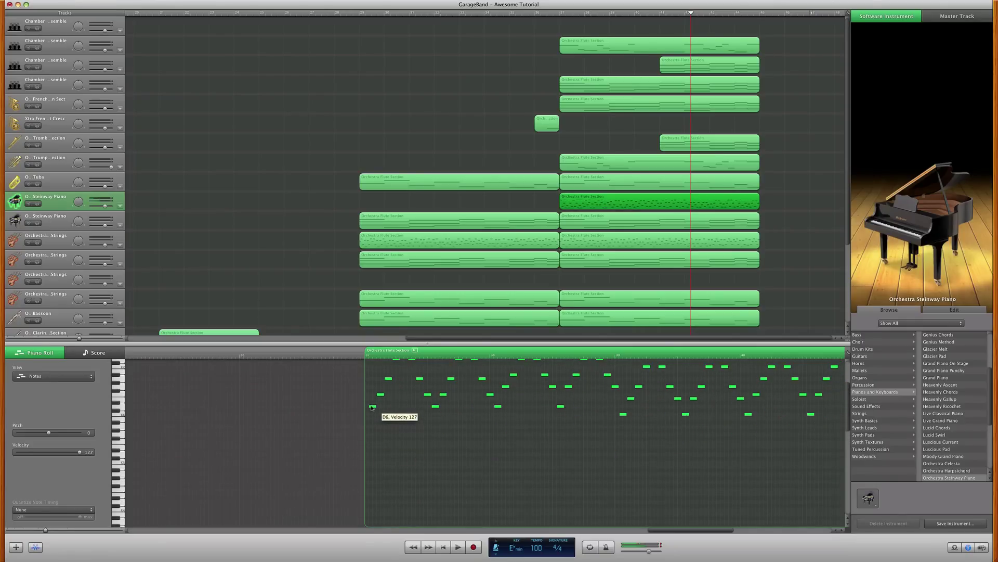
# Step: Solo the upper Steinway Piano track, listen from bar 37 and lower all its arpeggio notes by an octave
pyautogui.click(365, 355)
pyautogui.click(37, 204)
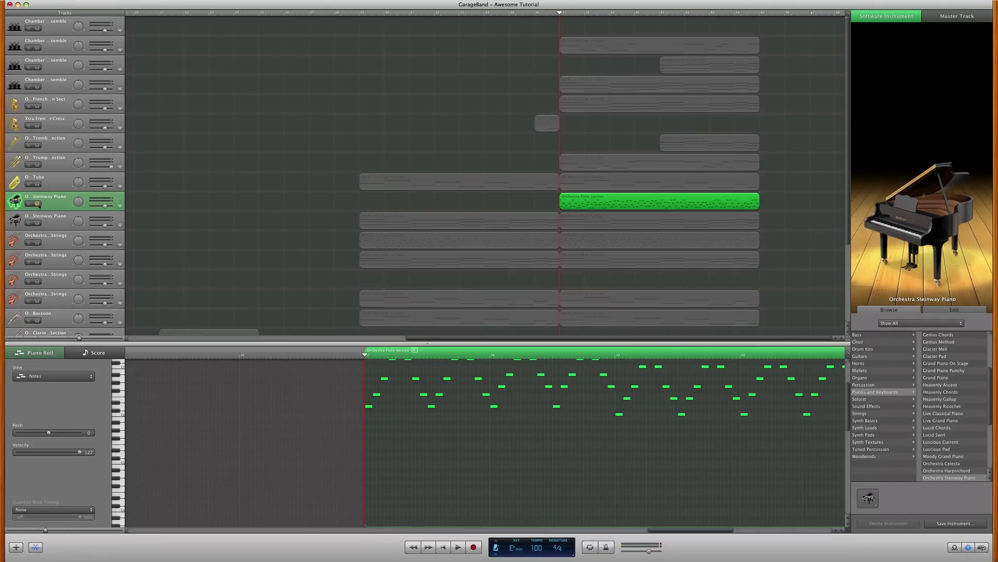
pyautogui.press('space')
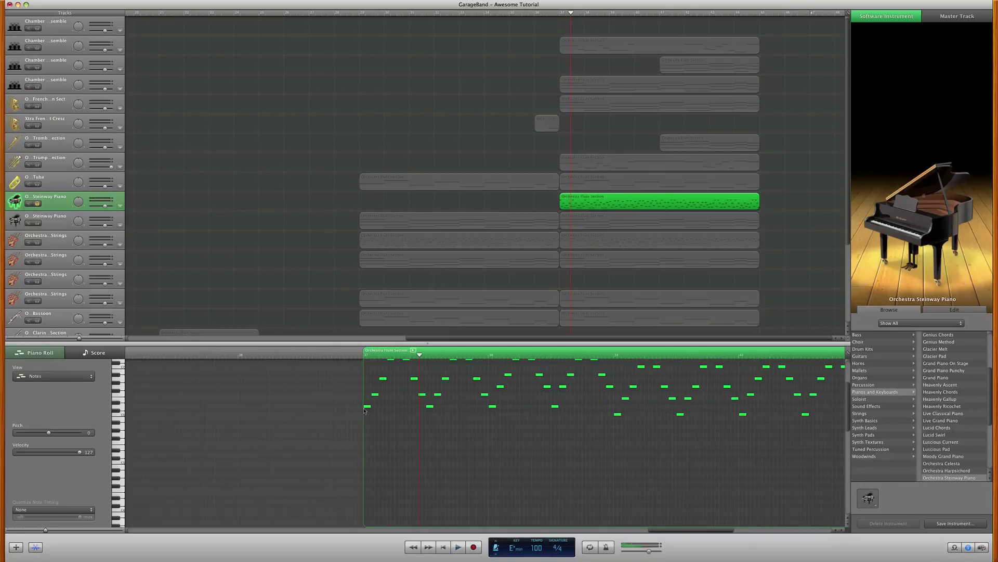
pyautogui.moveTo(369, 408); pyautogui.dragTo(369, 456)
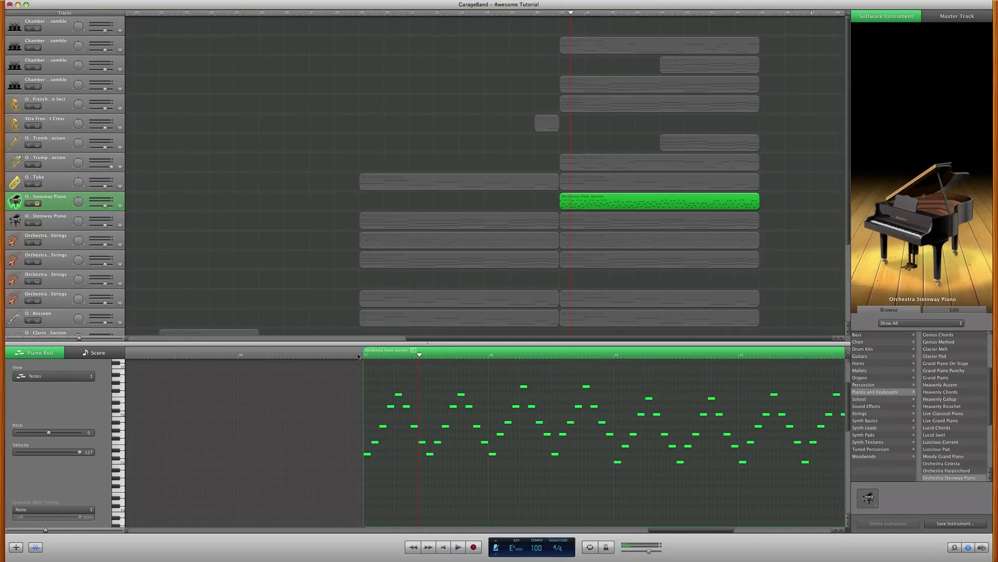
# Step: Unsolo the upper Steinway Piano track and lower its volume slightly while playing the full arrangement
pyautogui.press('space')
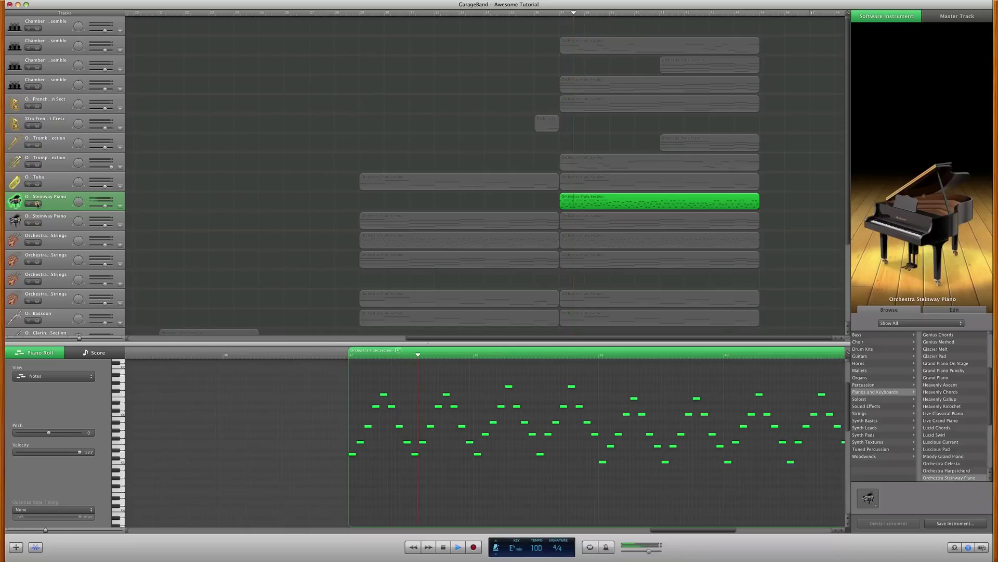
pyautogui.press('super+a')
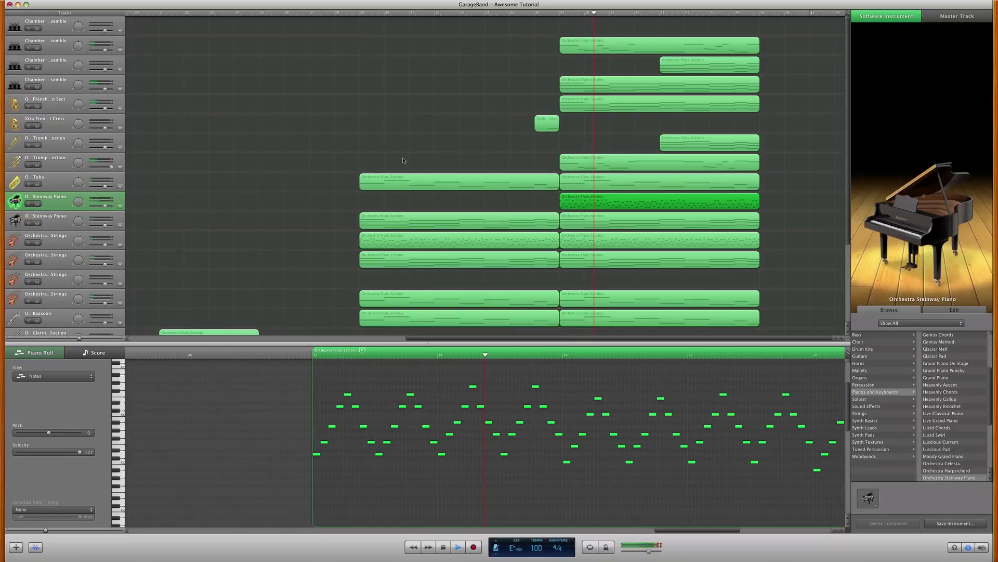
pyautogui.moveTo(105, 206); pyautogui.dragTo(103, 207)
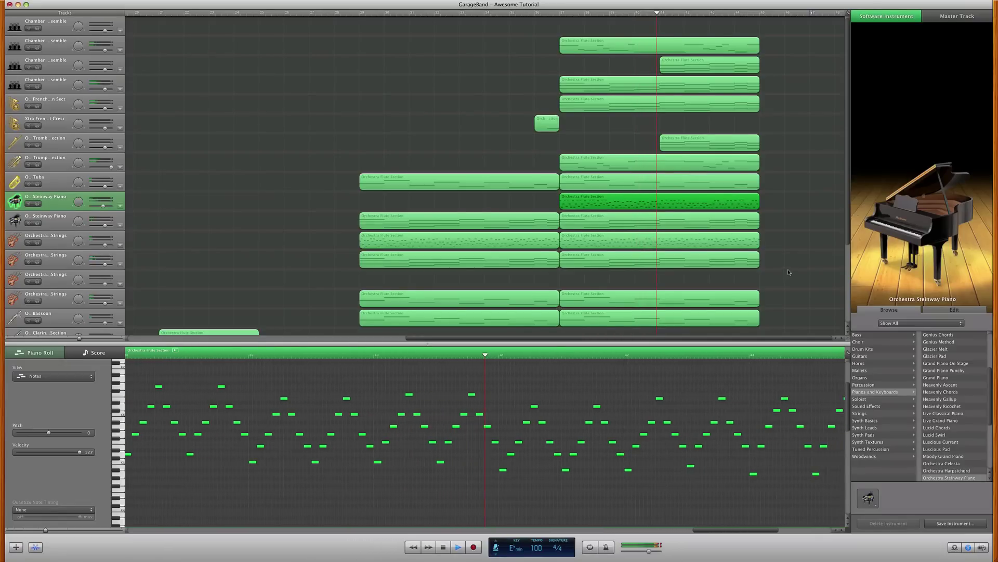
pyautogui.scroll(-1, 788, 269)
pyautogui.scroll(-1, 787, 269)
pyautogui.press('space')
# Step: Copy the trombone region onto the empty third Orchestra Strings track at bar 41 and bring its notes into view
pyautogui.click(670, 130)
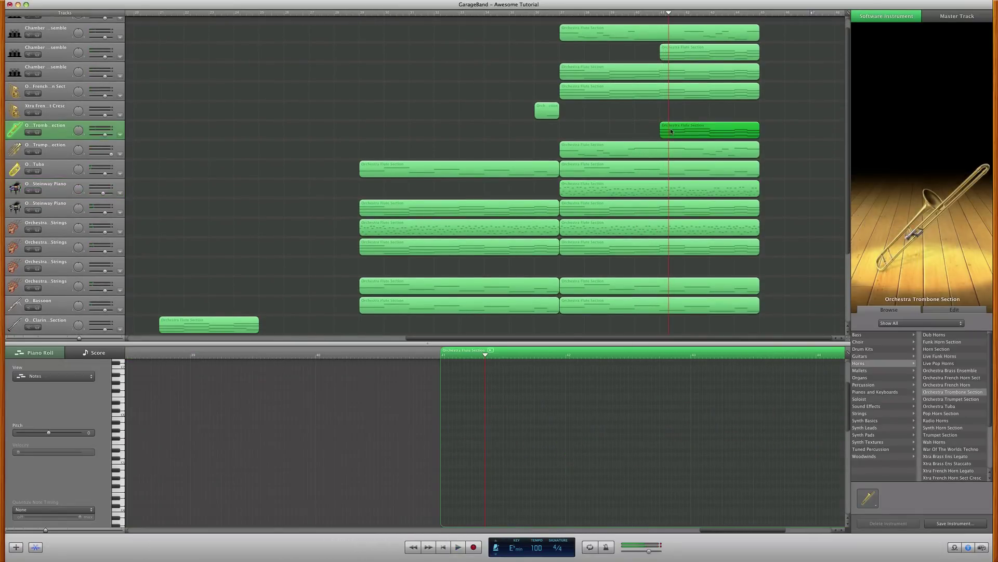
pyautogui.moveTo(673, 245); pyautogui.dragTo(673, 265)
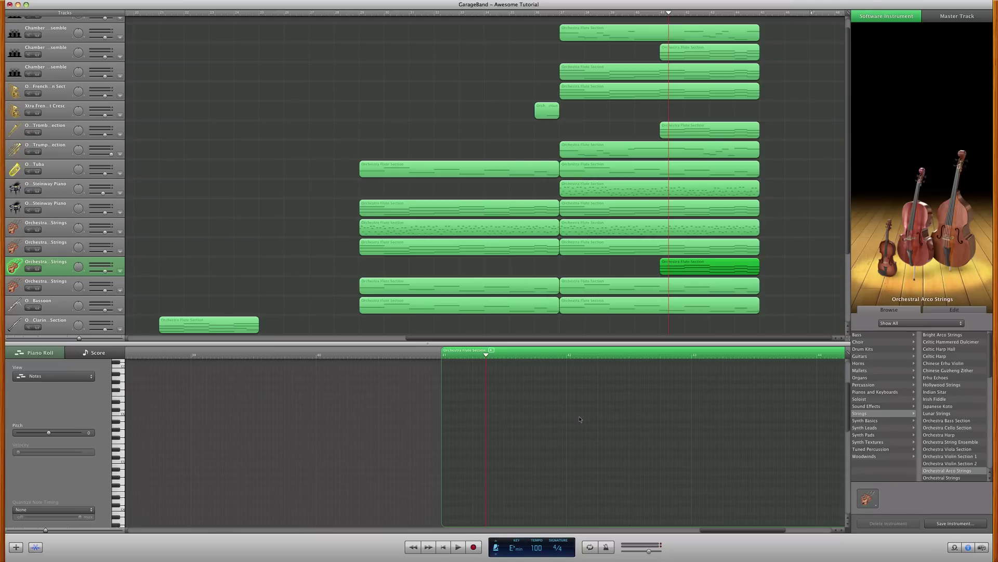
pyautogui.scroll(-1, 580, 418)
pyautogui.scroll(-3, 783, 271)
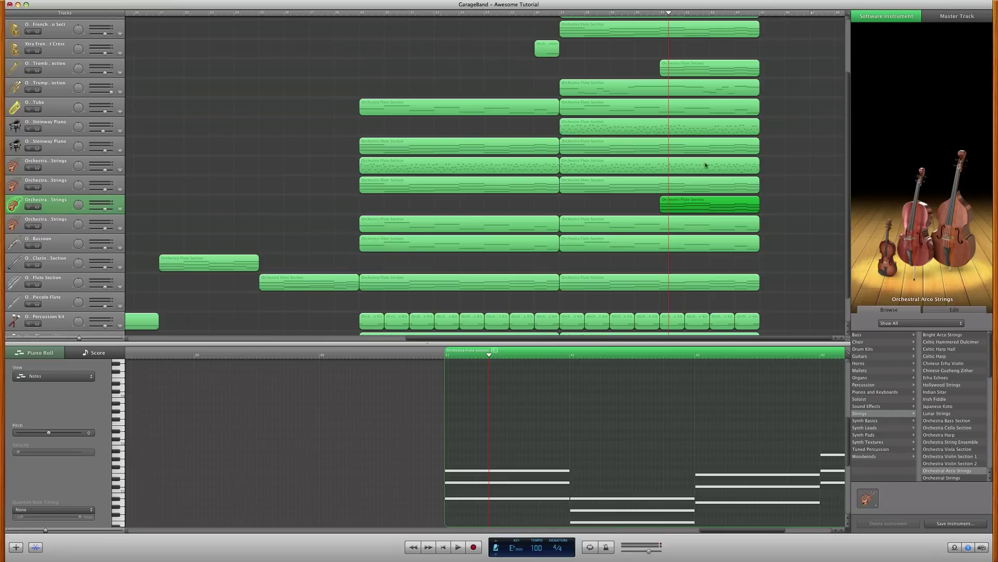
# Step: Split the upper Steinway Piano arpeggio region at bar 41 and copy its second half onto the Piccolo Flute track
pyautogui.click(662, 12)
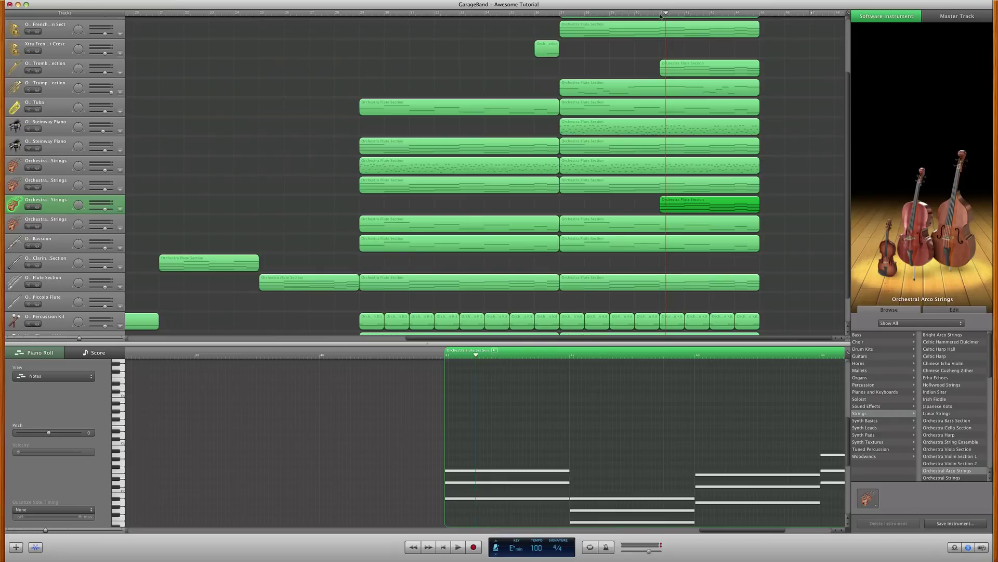
pyautogui.click(679, 125)
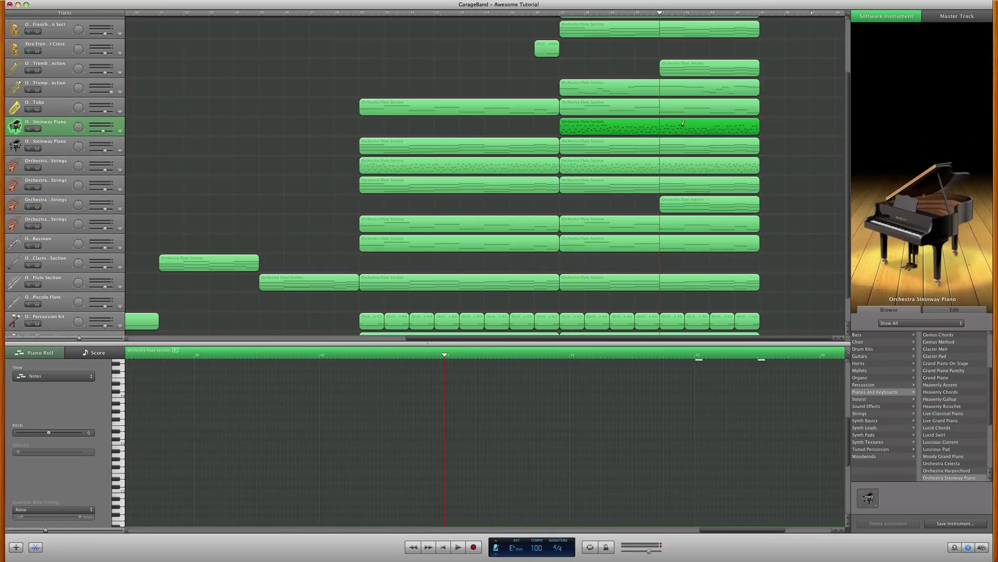
pyautogui.press('super+t')
pyautogui.click(682, 130)
pyautogui.moveTo(678, 225); pyautogui.dragTo(671, 310)
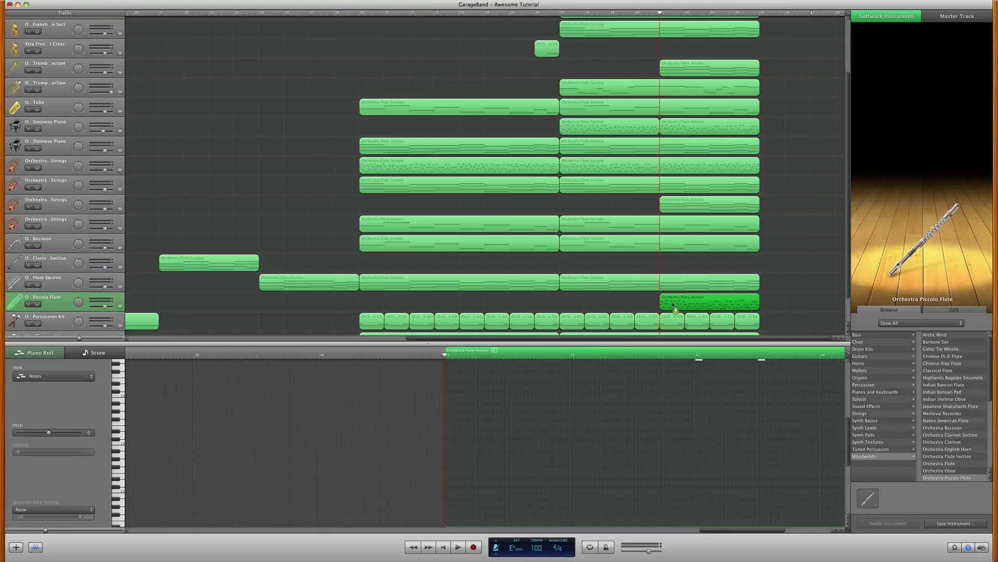
# Step: Solo the Piccolo Flute track, listen briefly from bar 41 and lower all its notes by an octave
pyautogui.click(36, 306)
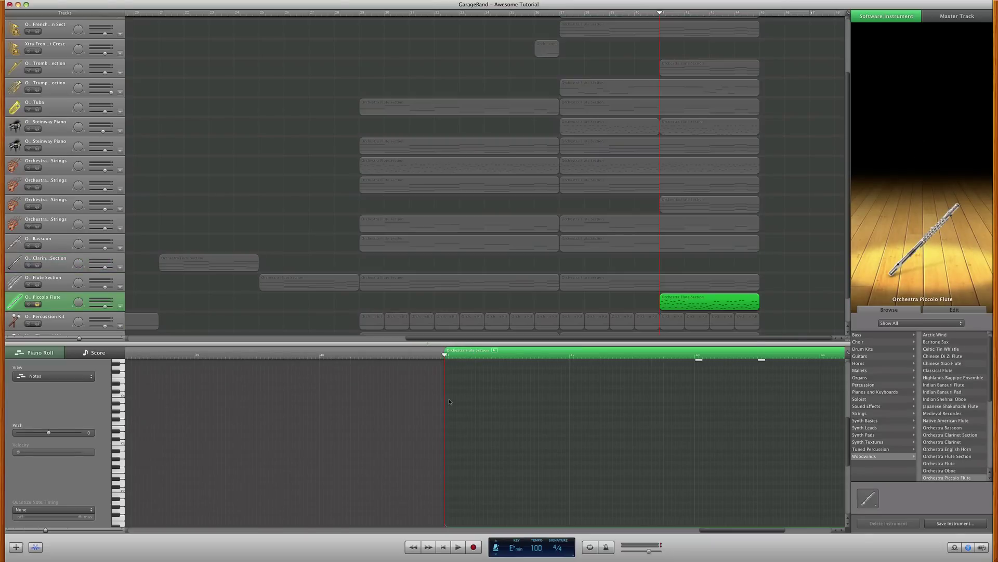
pyautogui.press('space')
pyautogui.press('space')
pyautogui.scroll(5, 566, 416)
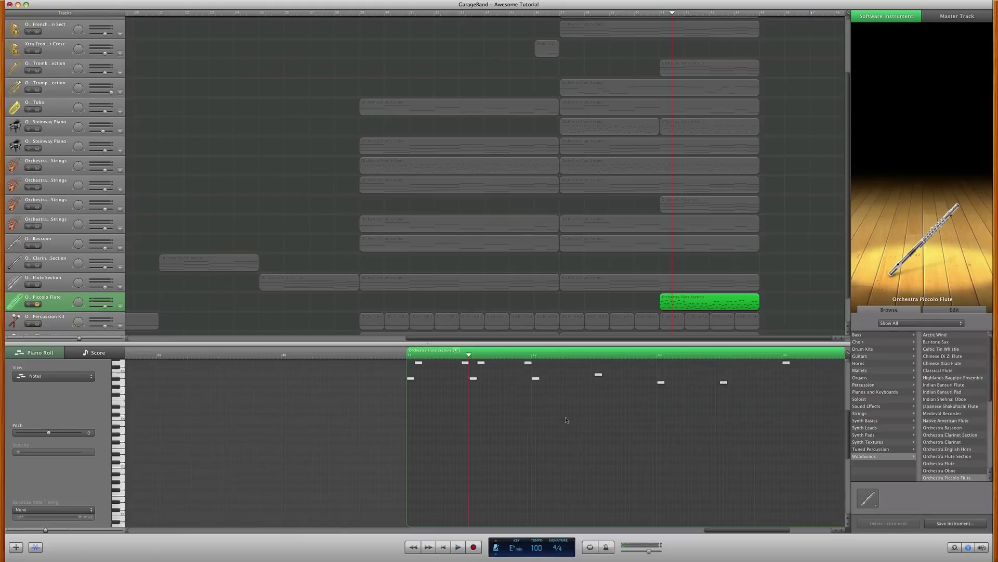
pyautogui.click(411, 425)
pyautogui.press('super+a')
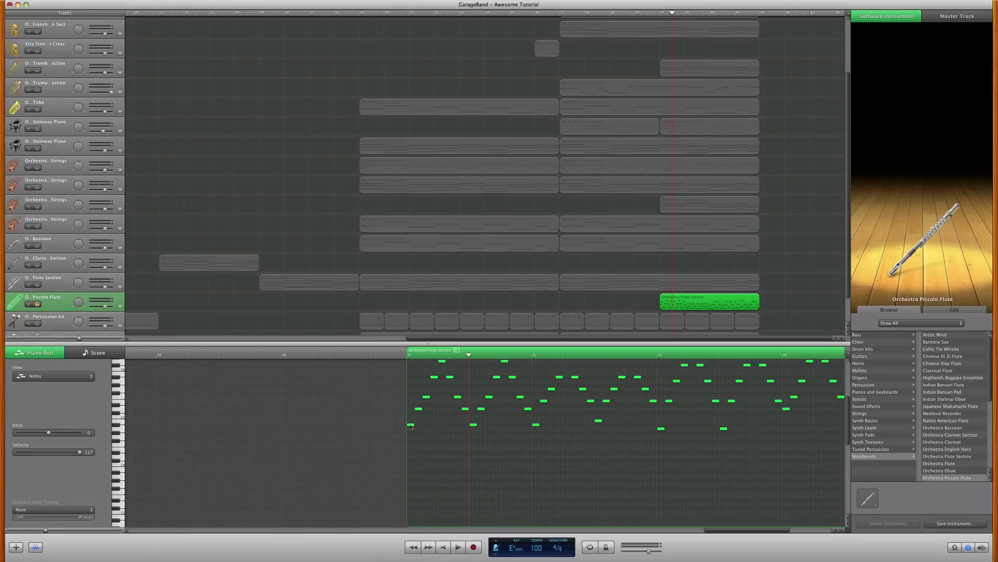
pyautogui.moveTo(411, 425); pyautogui.dragTo(411, 472)
# Step: Play the soloed Piccolo Flute part from bar 41, then unsolo it and hear it within the full arrangement
pyautogui.click(404, 354)
pyautogui.press('space')
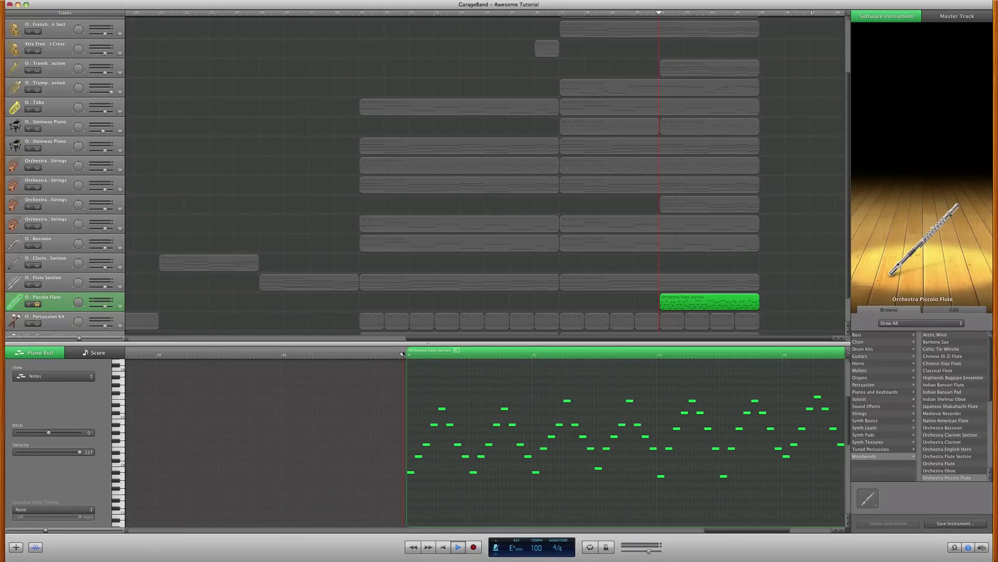
pyautogui.click(38, 305)
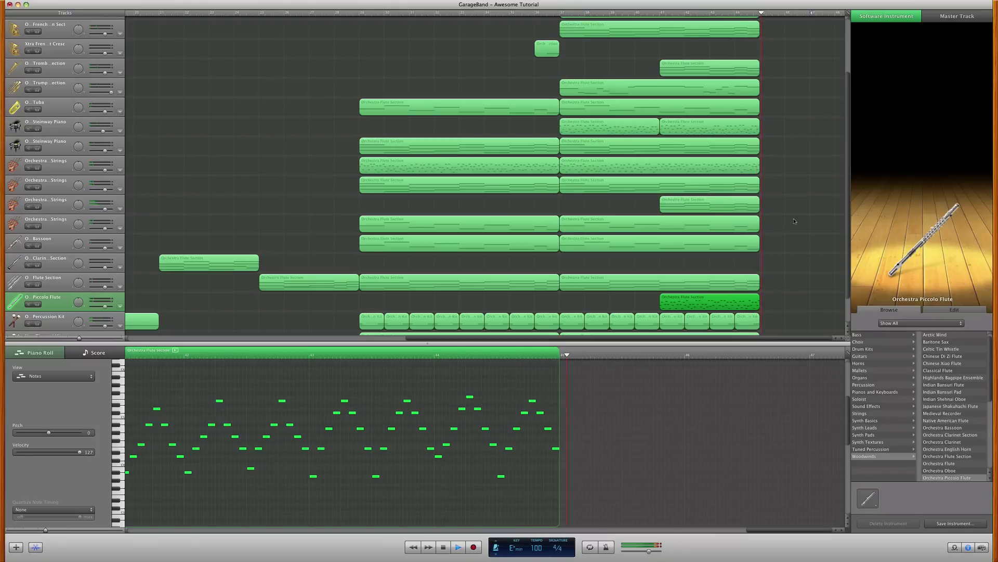
pyautogui.press('space')
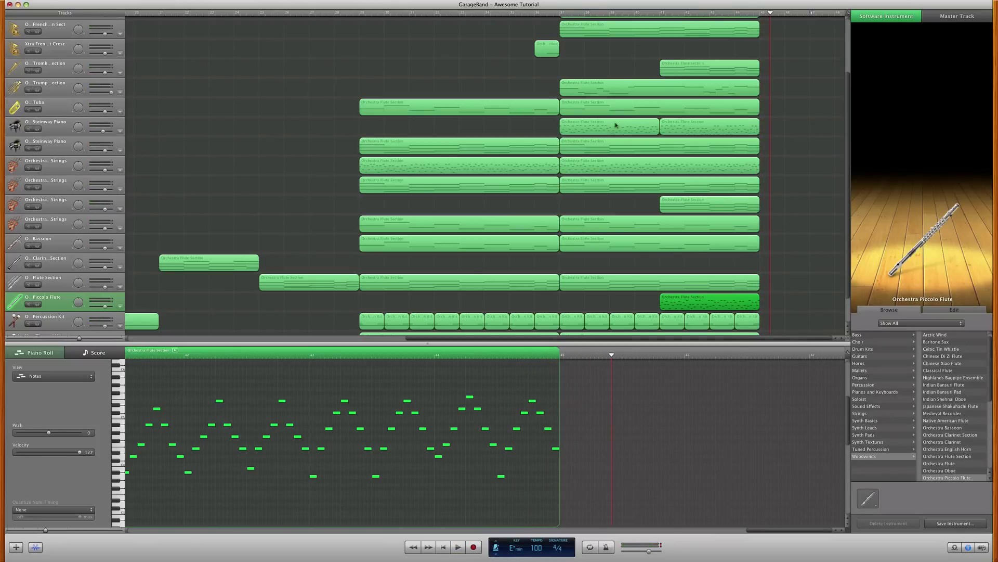
# Step: Rejoin the two split arpeggio regions on the upper Steinway Piano track and set the velocity of all the notes to 100
pyautogui.click(721, 127)
pyautogui.moveTo(805, 123); pyautogui.dragTo(657, 132)
pyautogui.press('super+j')
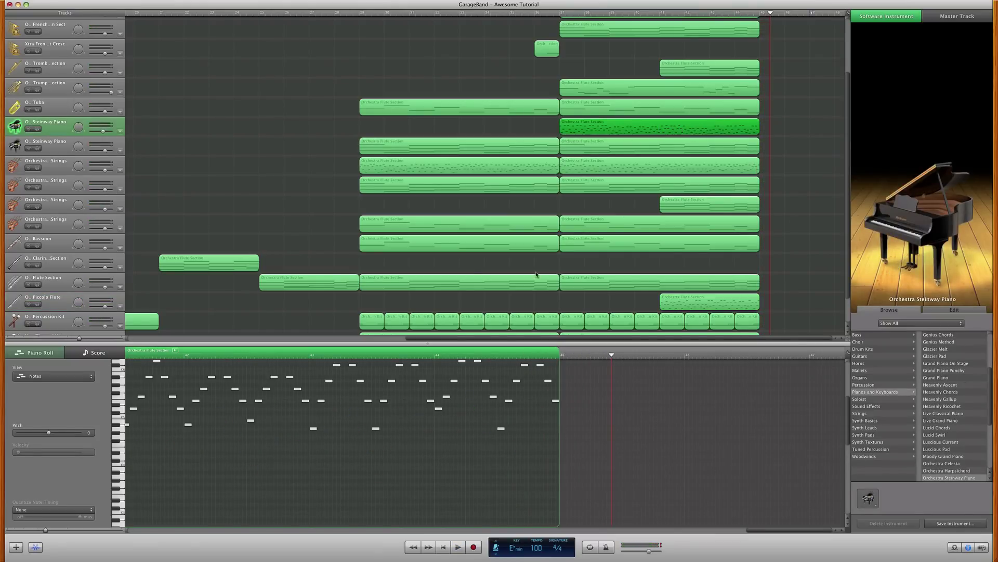
pyautogui.press('super+a')
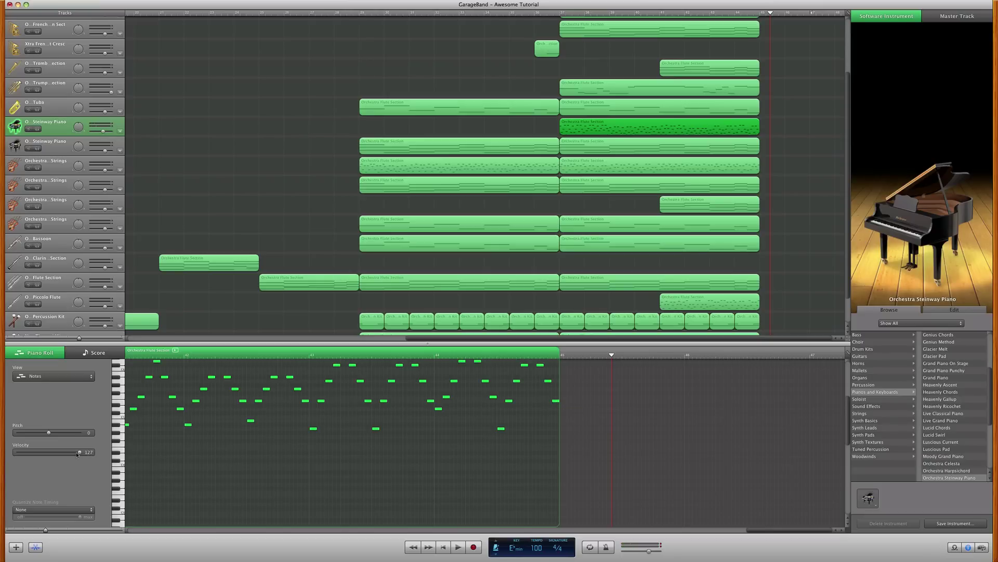
pyautogui.moveTo(76, 453); pyautogui.dragTo(65, 453)
# Step: Play the arrangement from just before bar 37 and briefly solo the upper Steinway Piano track
pyautogui.click(555, 13)
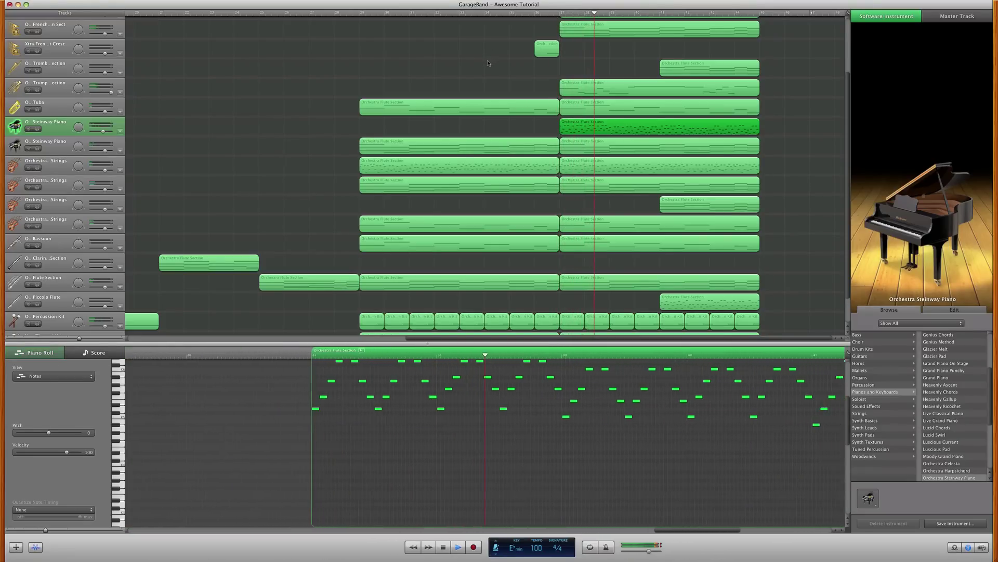
pyautogui.press('space')
pyautogui.press('s')
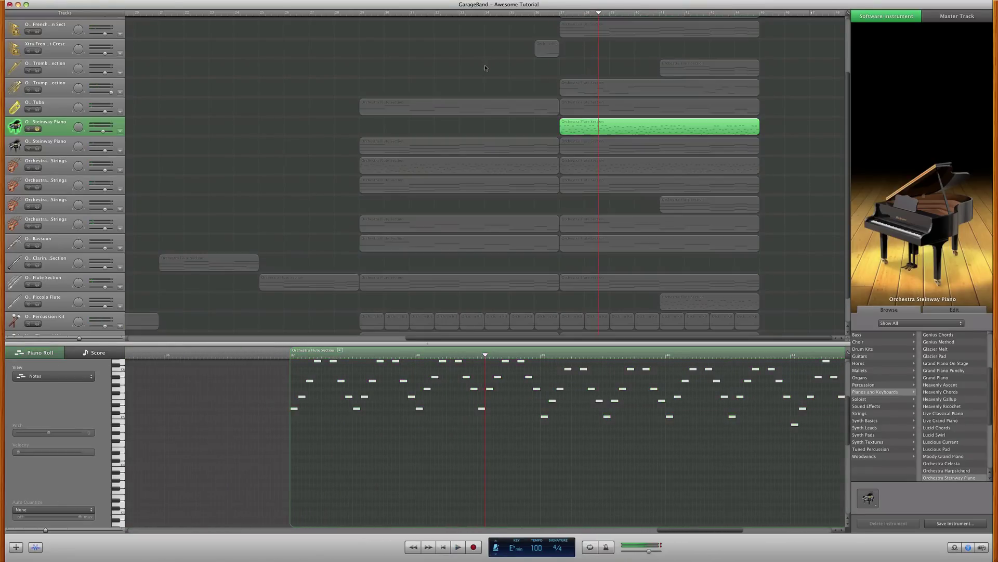
pyautogui.click(42, 130)
# Step: Delete the empty topmost Chamber Ensemble track and close the piano roll editor
pyautogui.scroll(-2, 255, 157)
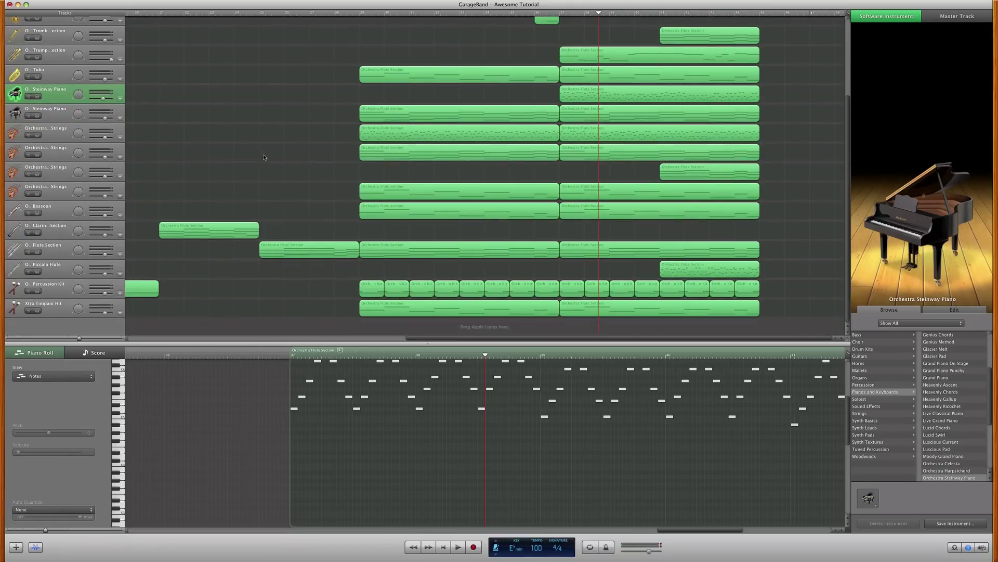
pyautogui.scroll(6, 263, 156)
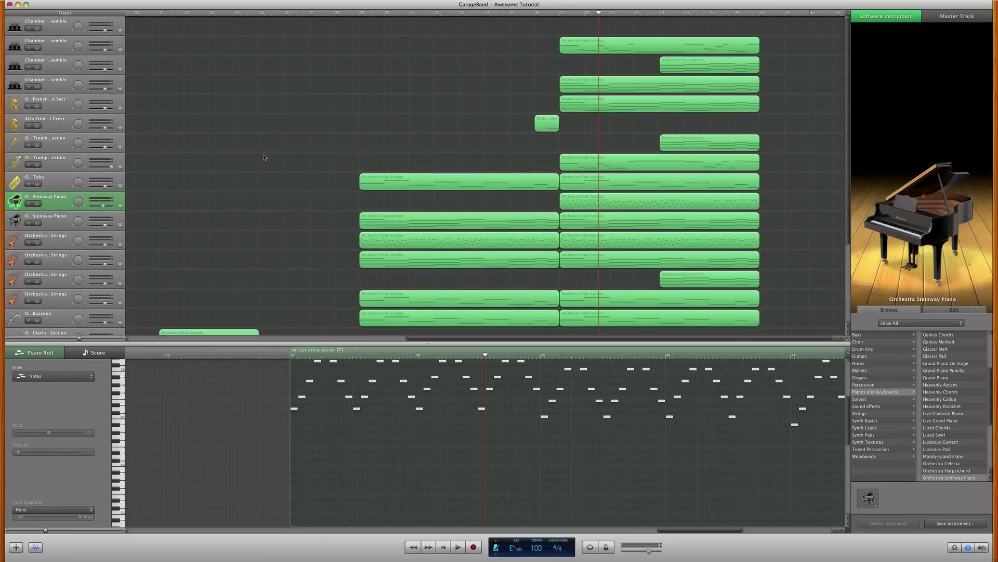
pyautogui.click(56, 30)
pyautogui.hscroll(-15, 239, 36)
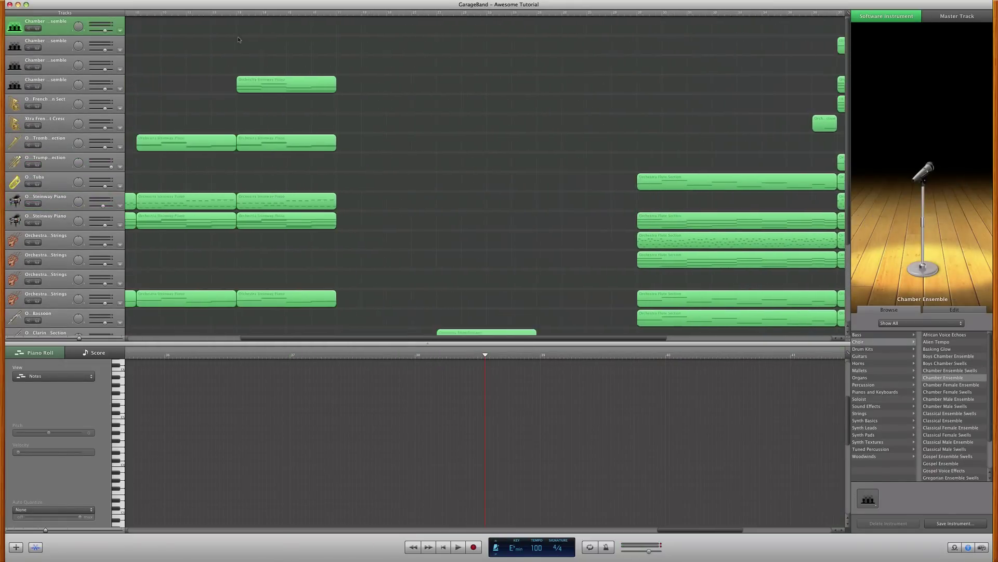
pyautogui.press('super+BackSpace')
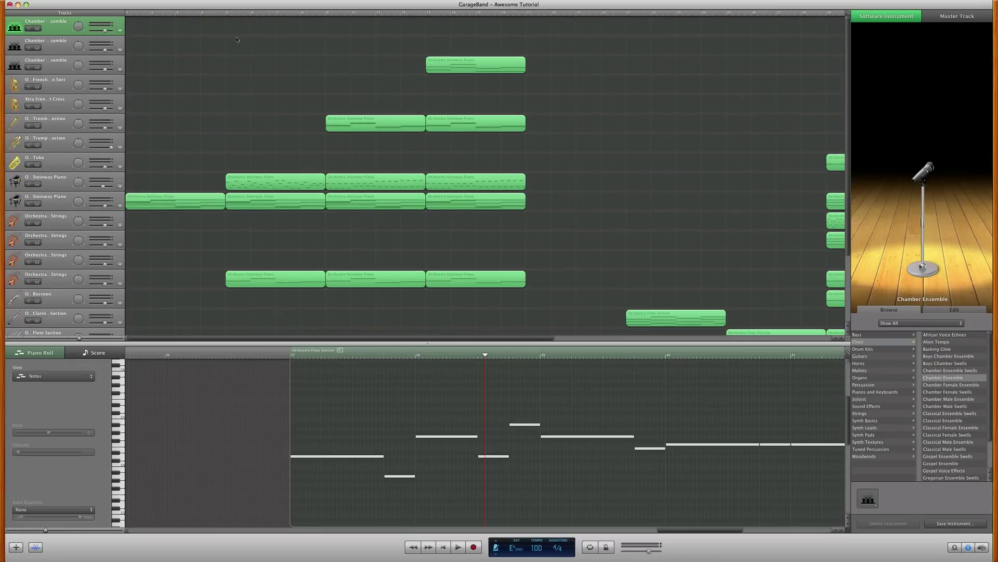
pyautogui.click(37, 547)
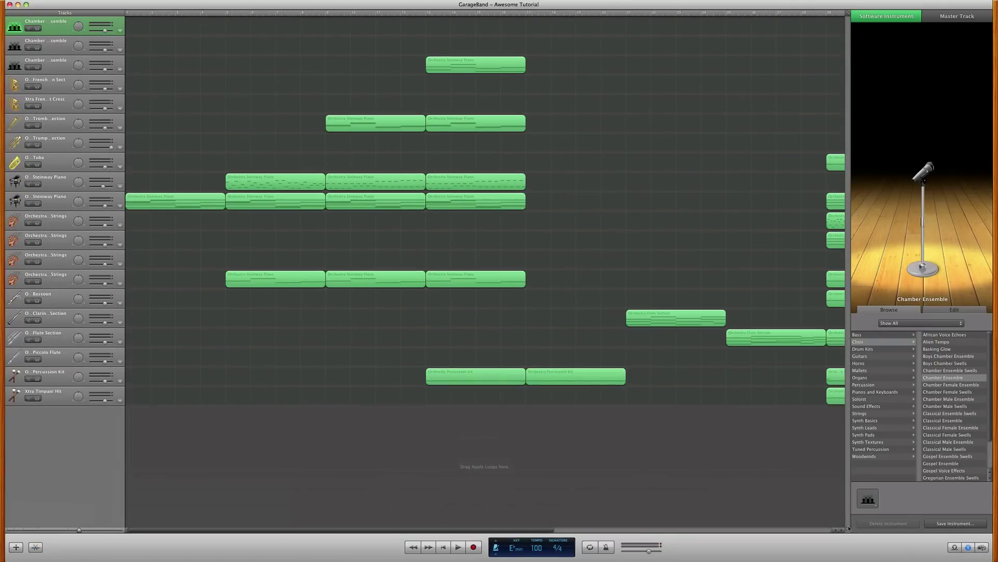
# Step: Return to the start of the song and raise Master Reverb to 100 on the choir, French horn and trombone tracks
pyautogui.hscroll(15, 600, 445)
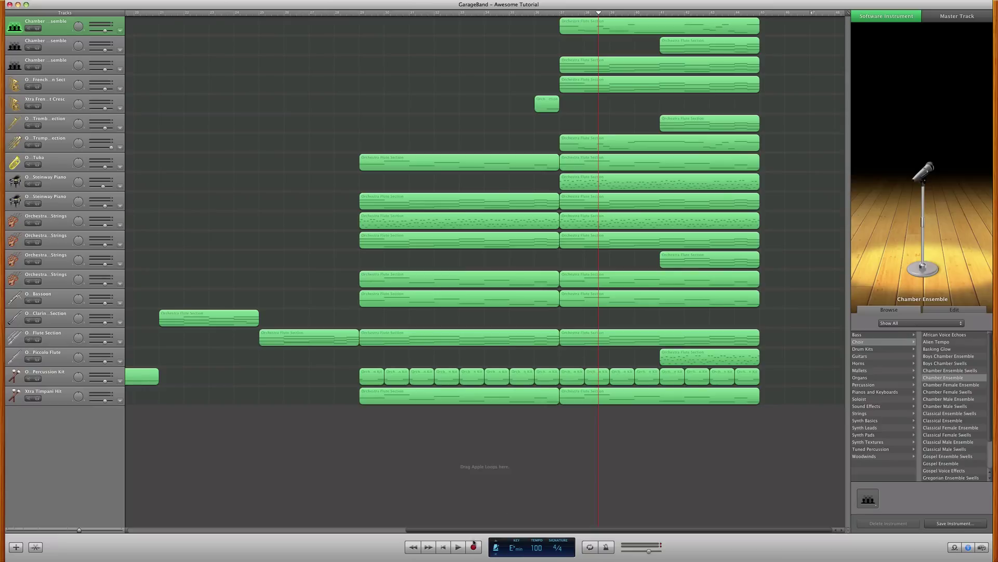
pyautogui.click(445, 546)
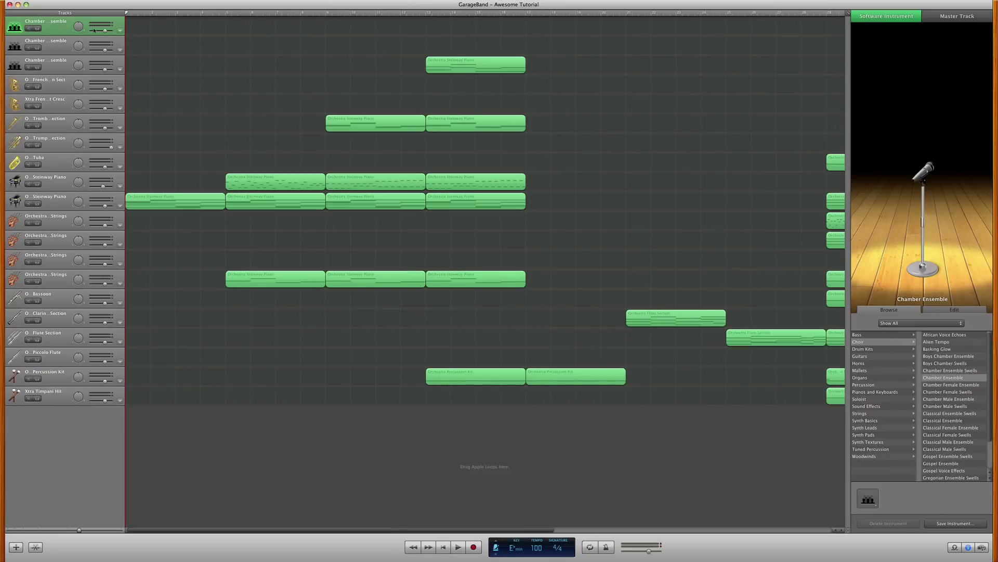
pyautogui.click(952, 308)
pyautogui.moveTo(954, 503)
pyautogui.mouseDown()
pyautogui.moveTo(986, 504)
pyautogui.moveTo(960, 505)
pyautogui.mouseUp()
pyautogui.press('Down')
pyautogui.press('Down')
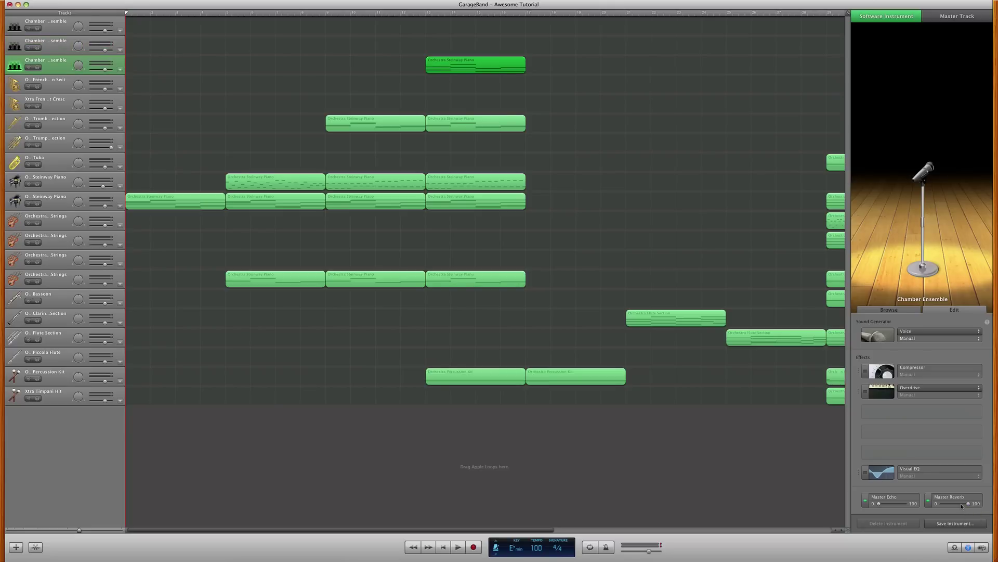
pyautogui.press('Down')
pyautogui.press('Down')
pyautogui.press('Down')
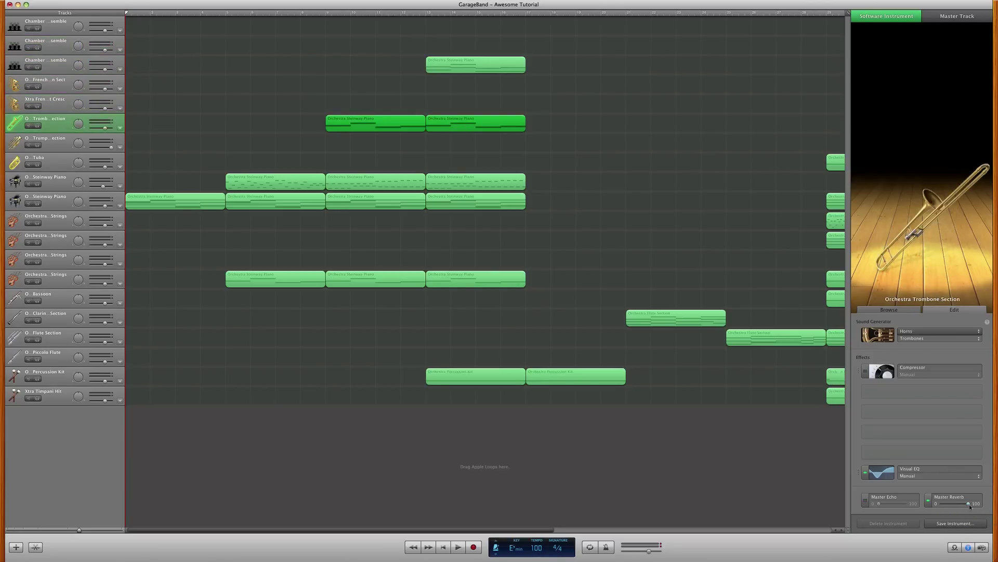
# Step: Raise Master Reverb to 100 on the trumpet, tuba, Steinway Piano and first Orchestra Strings tracks
pyautogui.press('Down')
pyautogui.press('Down')
pyautogui.press('Down')
pyautogui.press('Down')
pyautogui.press('Down')
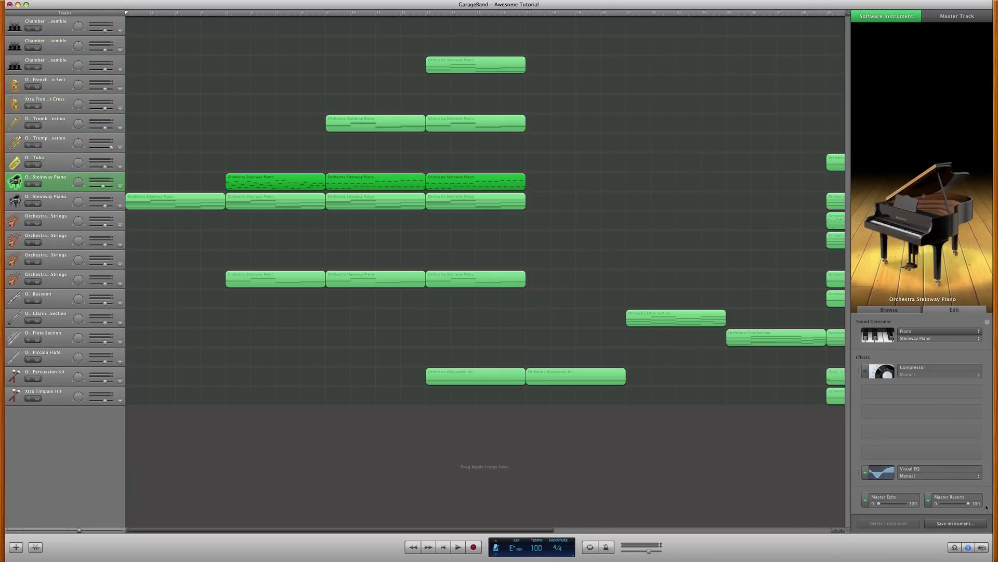
# Step: Raise Master Reverb to 100 on the remaining strings, woodwind and percussion tracks down to Xtra Timpani Hit
pyautogui.press('Down')
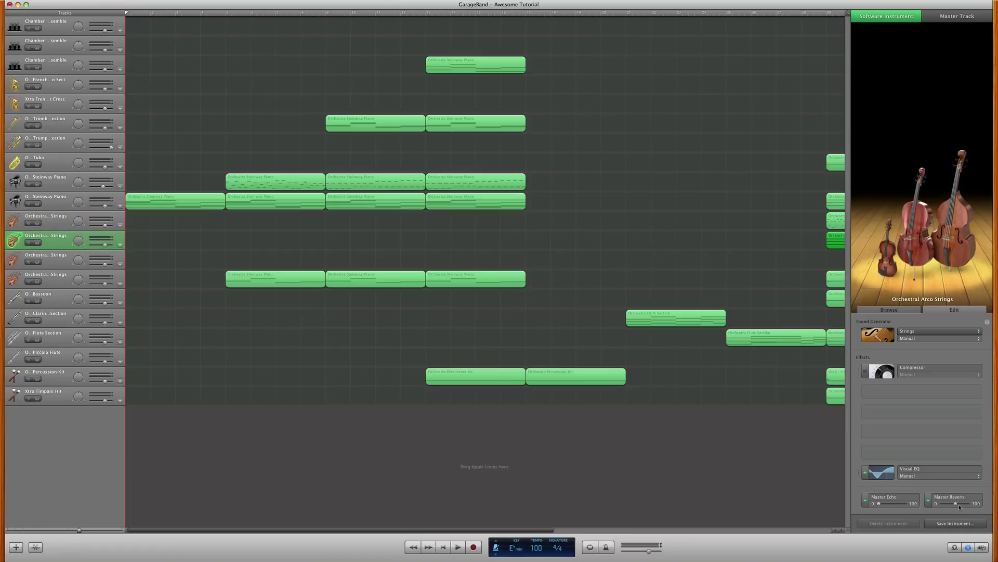
pyautogui.press('Down')
pyautogui.press('Down')
pyautogui.press('Down')
pyautogui.press('Down')
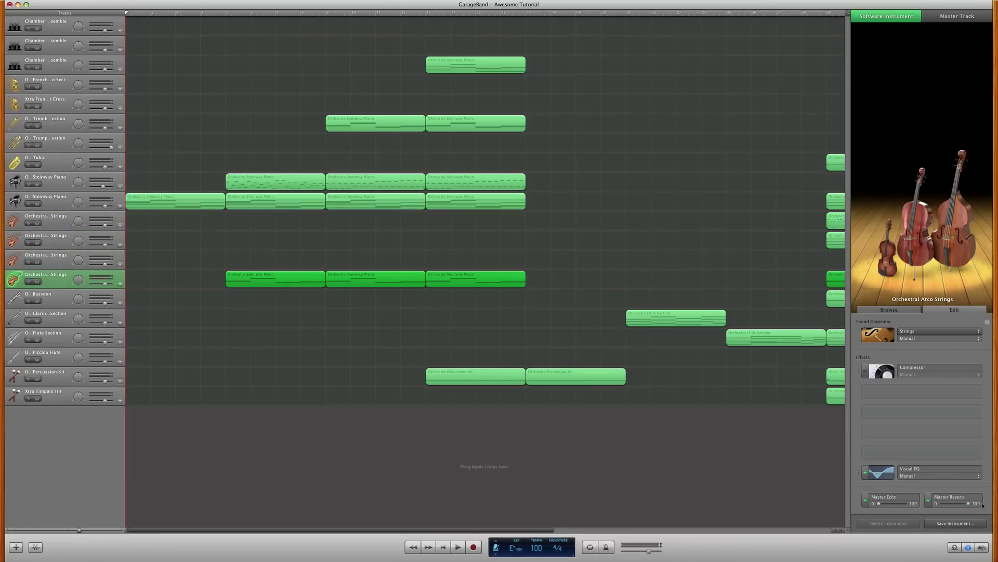
pyautogui.press('Down')
pyautogui.press('Down')
pyautogui.press('Down')
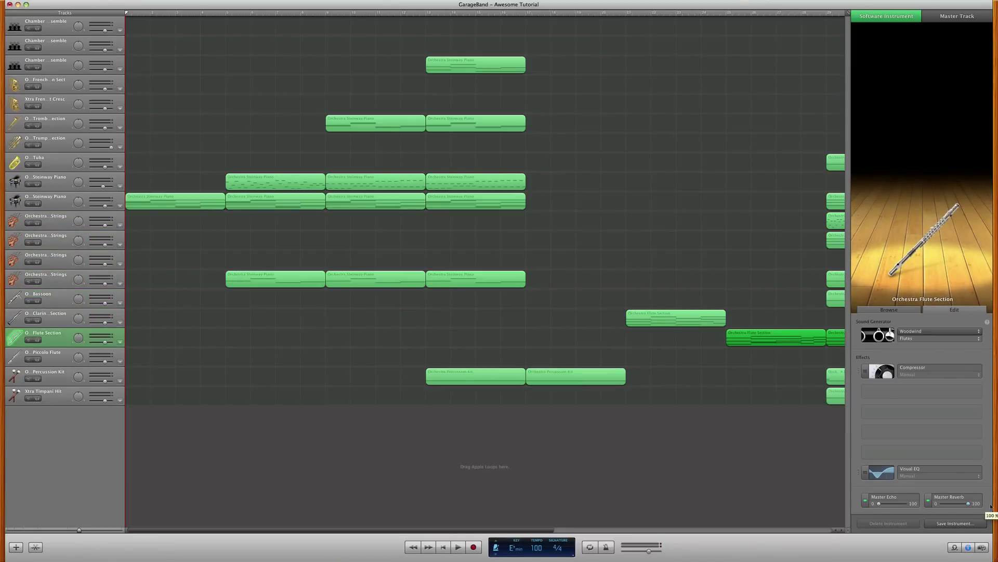
pyautogui.press('Down')
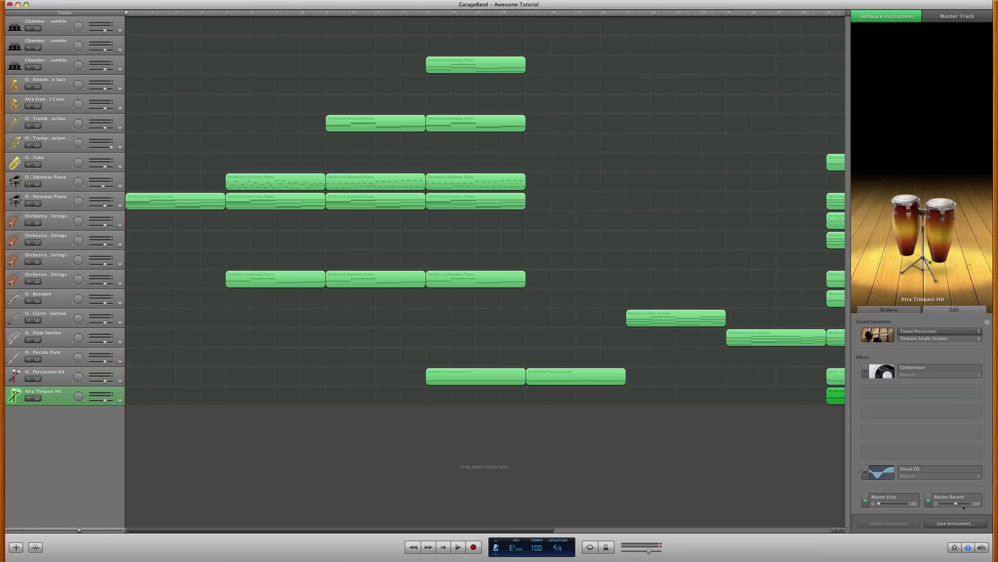
# Step: Listen to the reverb briefly from just before bar 13, and from bar 44 through the end of the arrangement
pyautogui.click(529, 418)
pyautogui.click(420, 13)
pyautogui.press('space')
pyautogui.hscroll(10, 649, 80)
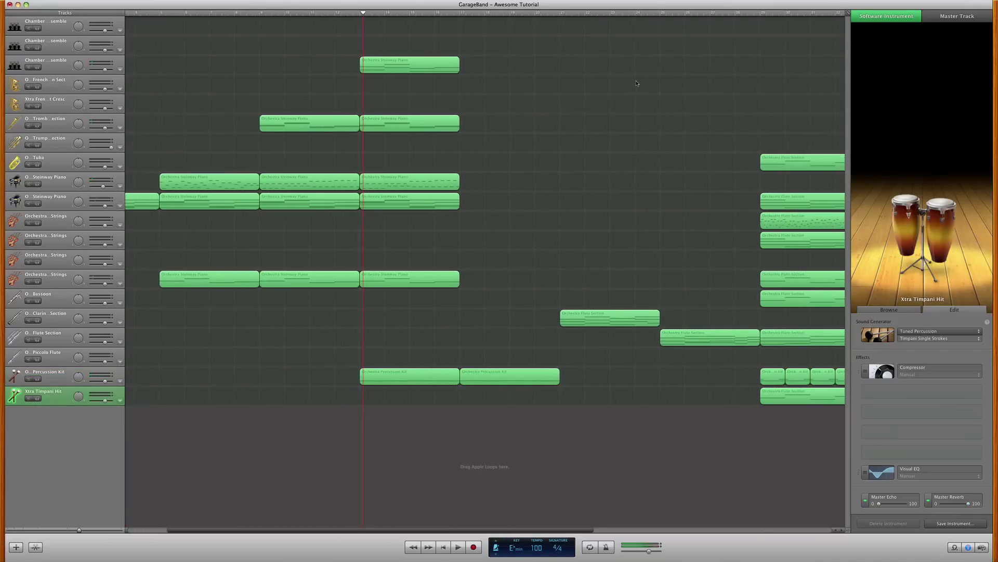
pyautogui.hscroll(8, 635, 80)
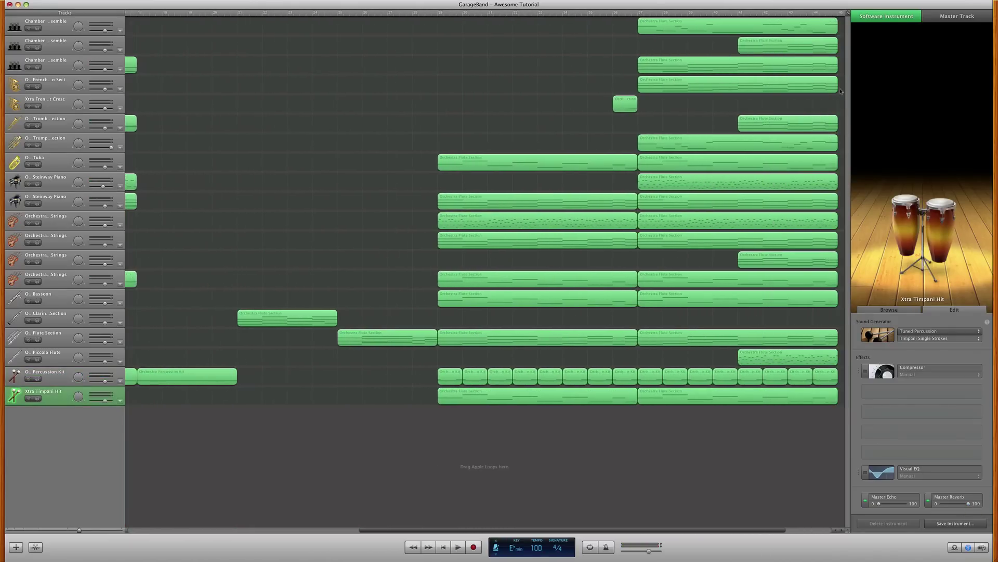
pyautogui.click(763, 13)
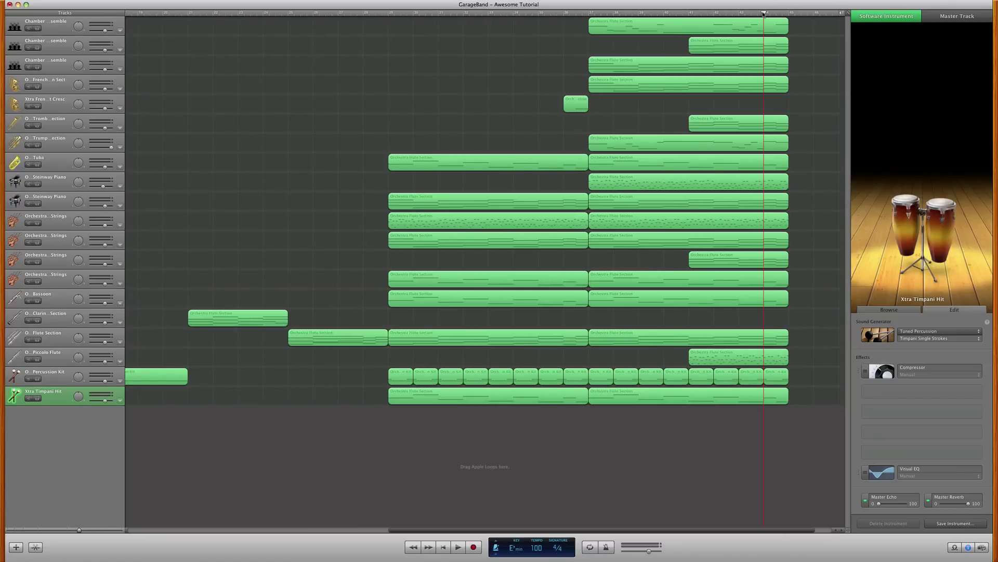
pyautogui.press('space')
pyautogui.hscroll(2, 763, 13)
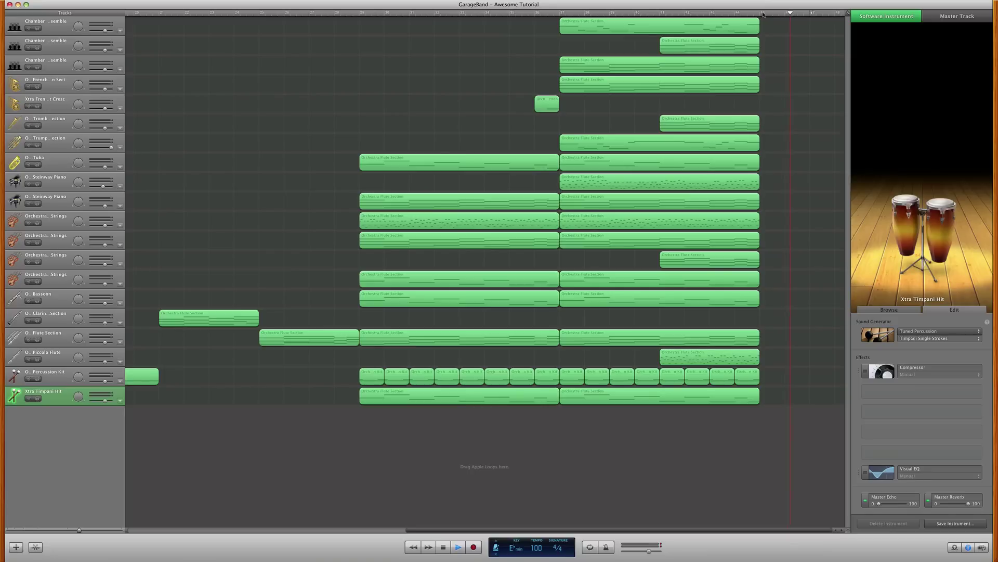
pyautogui.press('space')
pyautogui.hscroll(-15, 336, 94)
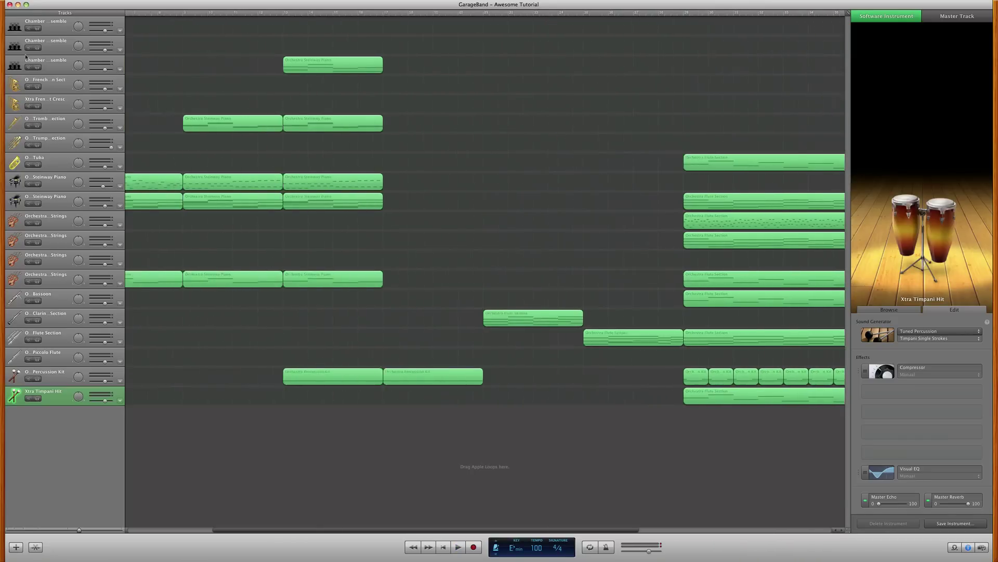
pyautogui.click(58, 28)
pyautogui.click(59, 28)
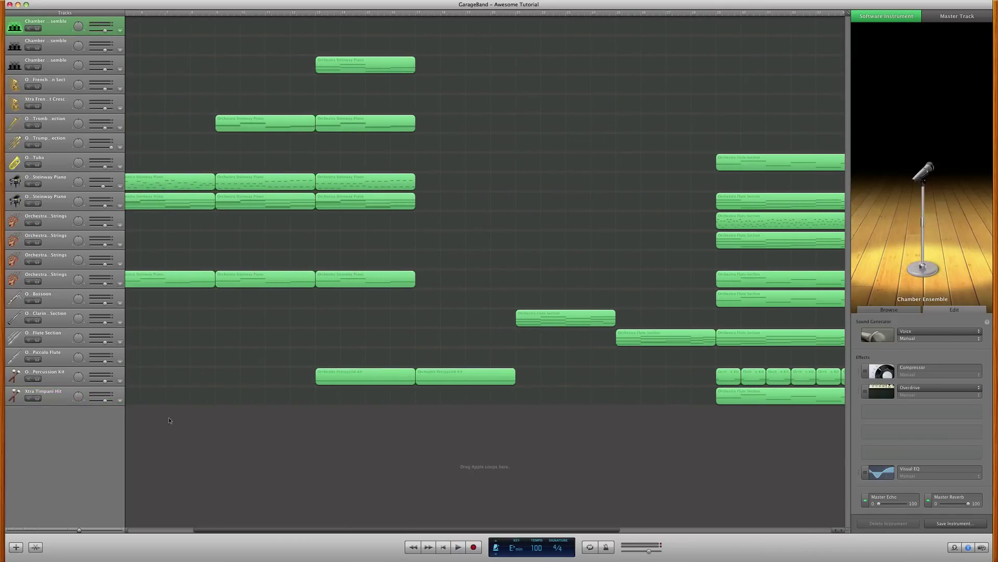
pyautogui.hscroll(-6, 169, 420)
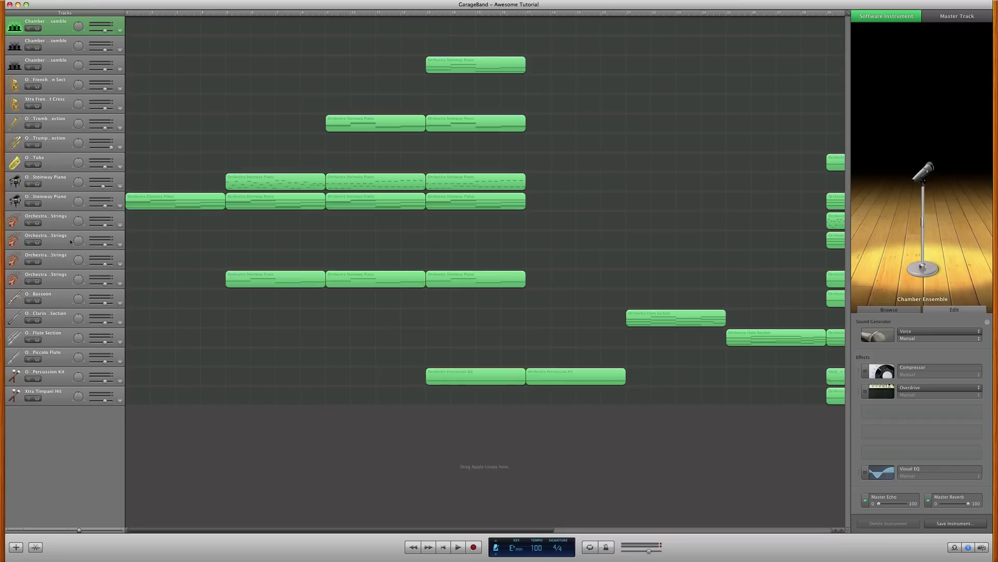
pyautogui.moveTo(79, 220); pyautogui.dragTo(88, 219)
pyautogui.moveTo(79, 259); pyautogui.dragTo(76, 256)
pyautogui.moveTo(73, 291); pyautogui.dragTo(76, 299)
pyautogui.click(78, 336)
pyautogui.click(77, 356)
pyautogui.click(81, 83)
pyautogui.click(78, 102)
pyautogui.moveTo(80, 121); pyautogui.dragTo(81, 105)
pyautogui.click(77, 128)
pyautogui.click(74, 145)
pyautogui.click(76, 24)
pyautogui.click(76, 45)
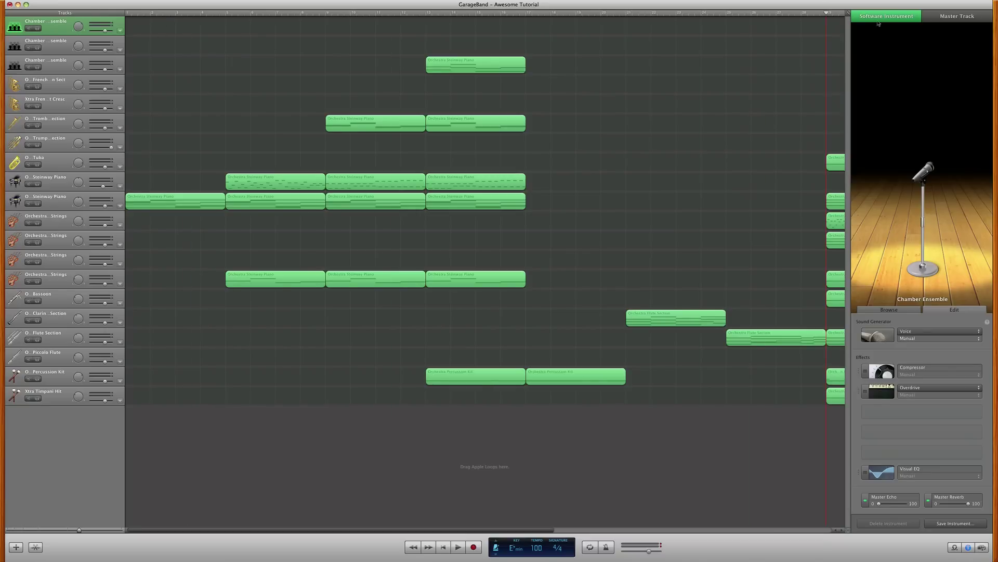
# Step: Play the full arrangement from bar 37
pyautogui.moveTo(878, 23); pyautogui.dragTo(702, 40)
pyautogui.click(628, 116)
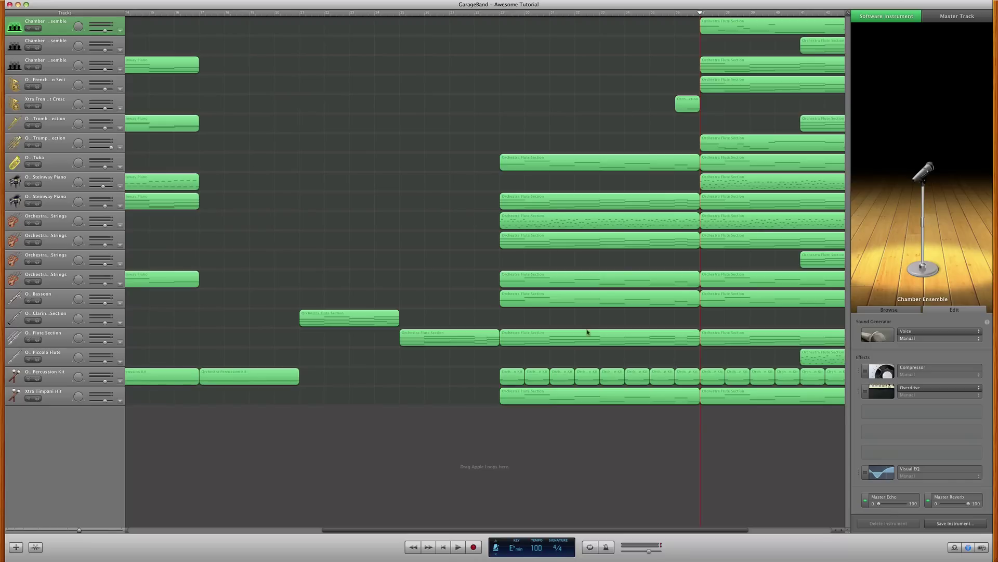
pyautogui.click(459, 546)
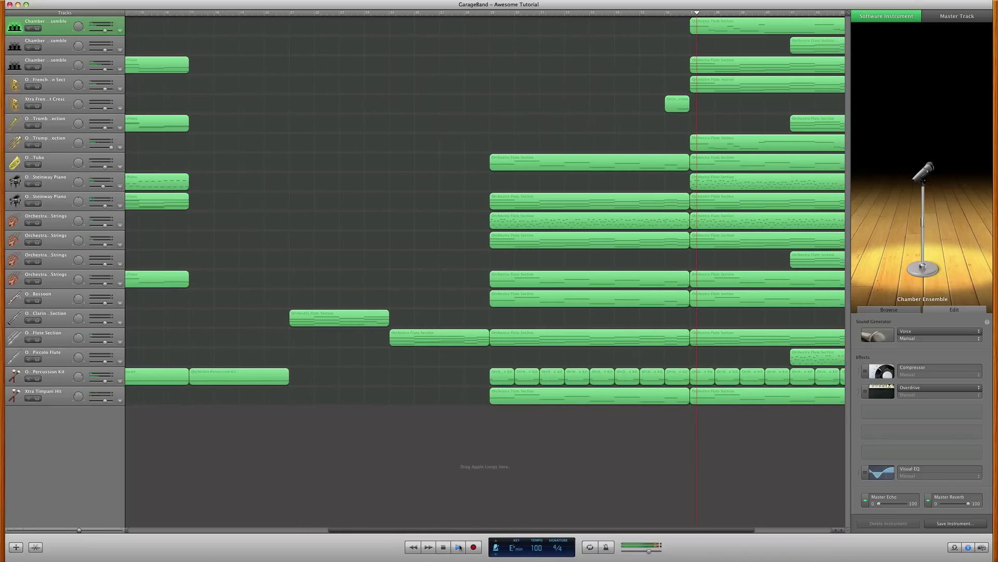
# Step: Play the song from the very beginning and hide the track info
pyautogui.click(443, 547)
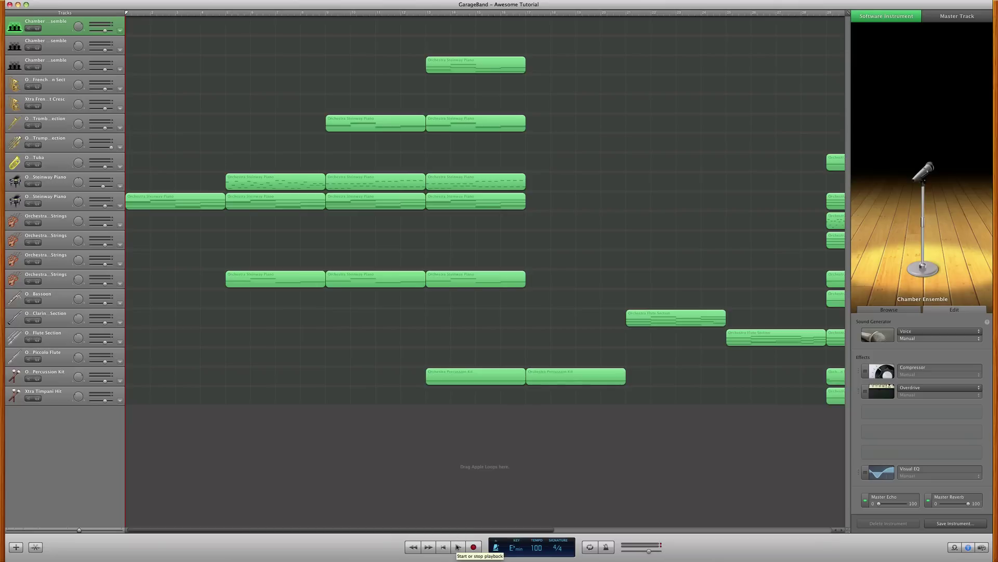
pyautogui.click(457, 547)
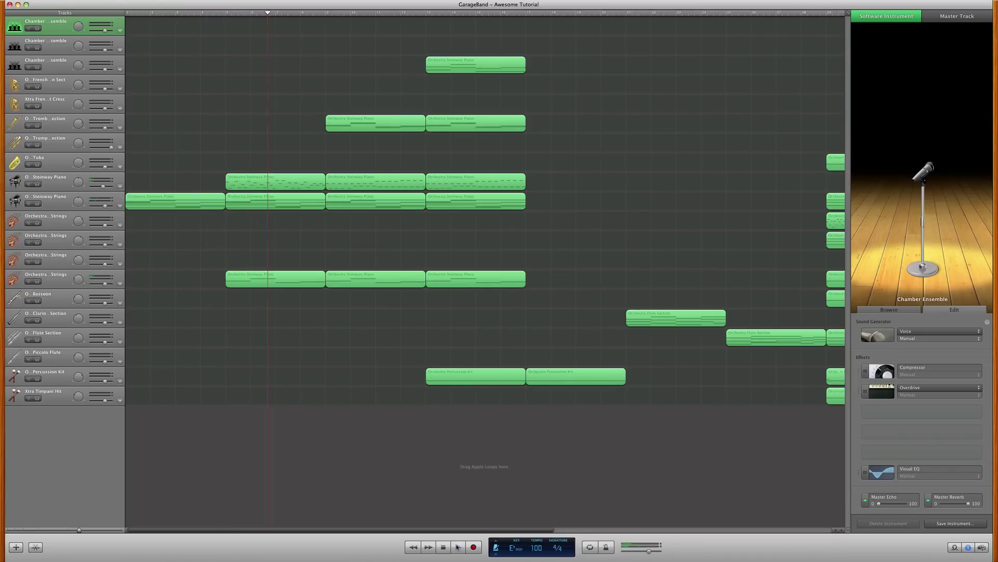
pyautogui.click(104, 0)
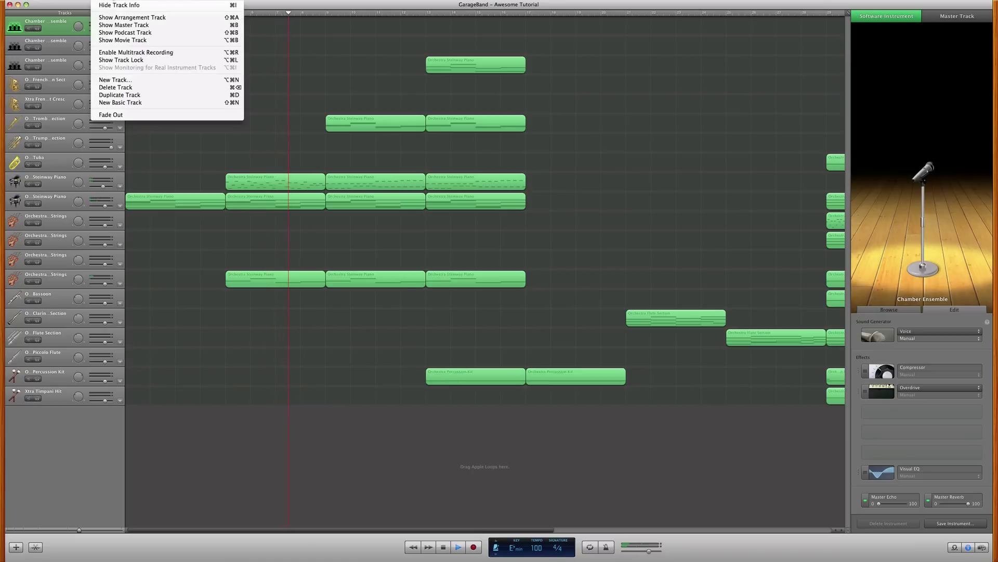
pyautogui.click(109, 5)
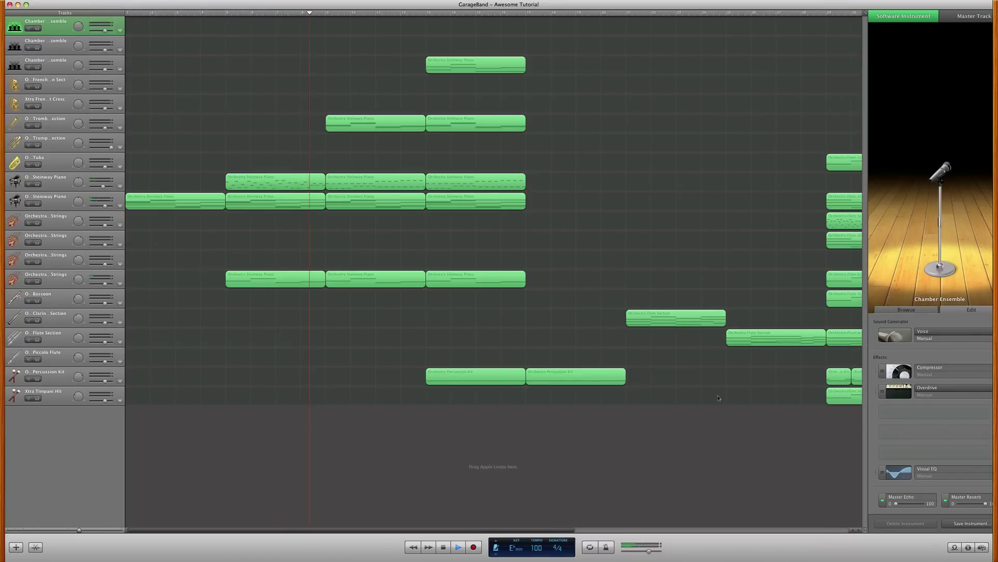